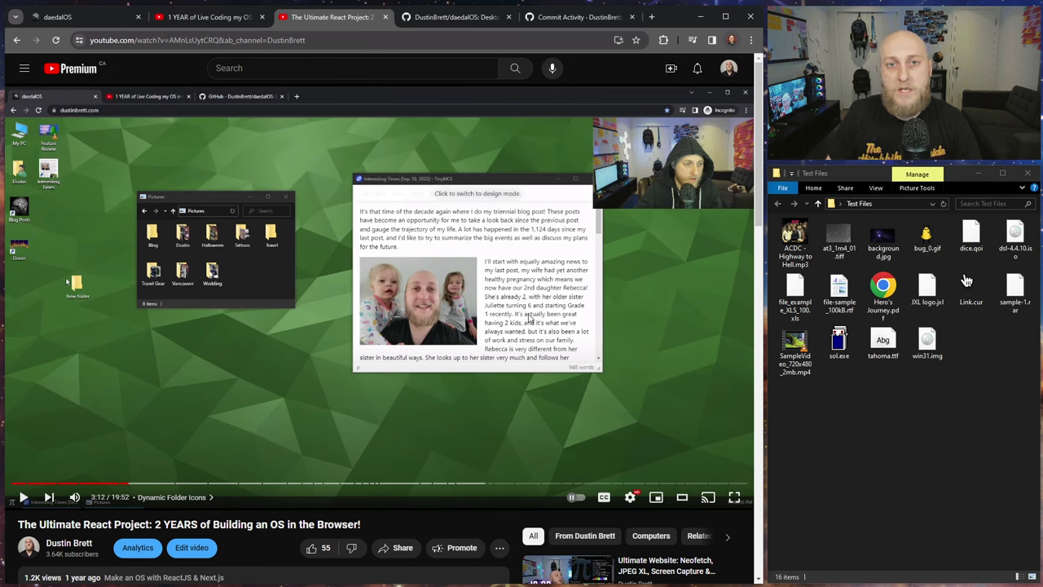
Step: Review the daedalOS GitHub repository's file list and read through its README features from the file system to the games
click(478, 20)
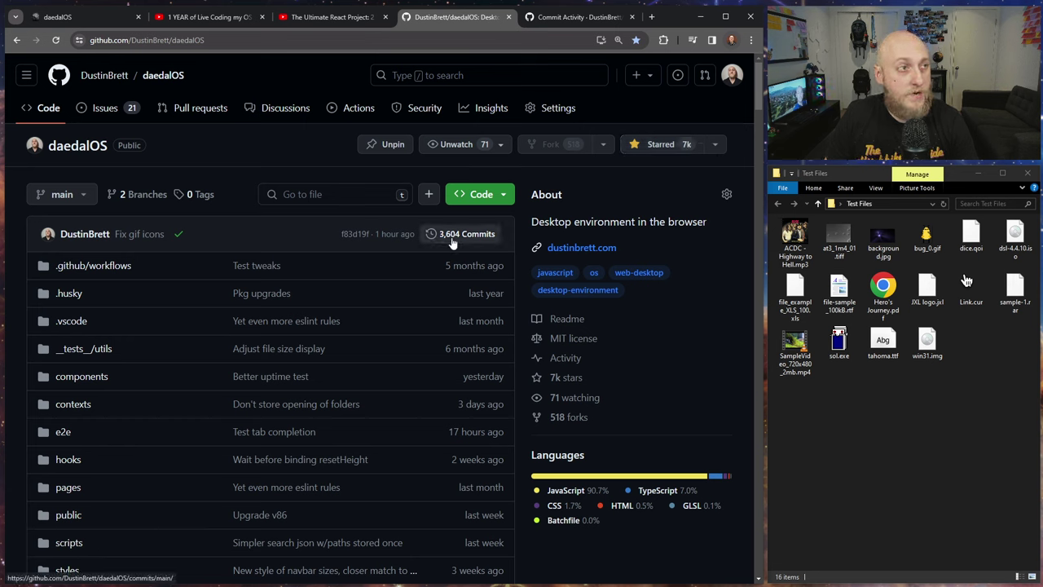
scroll(478, 317, down, 15)
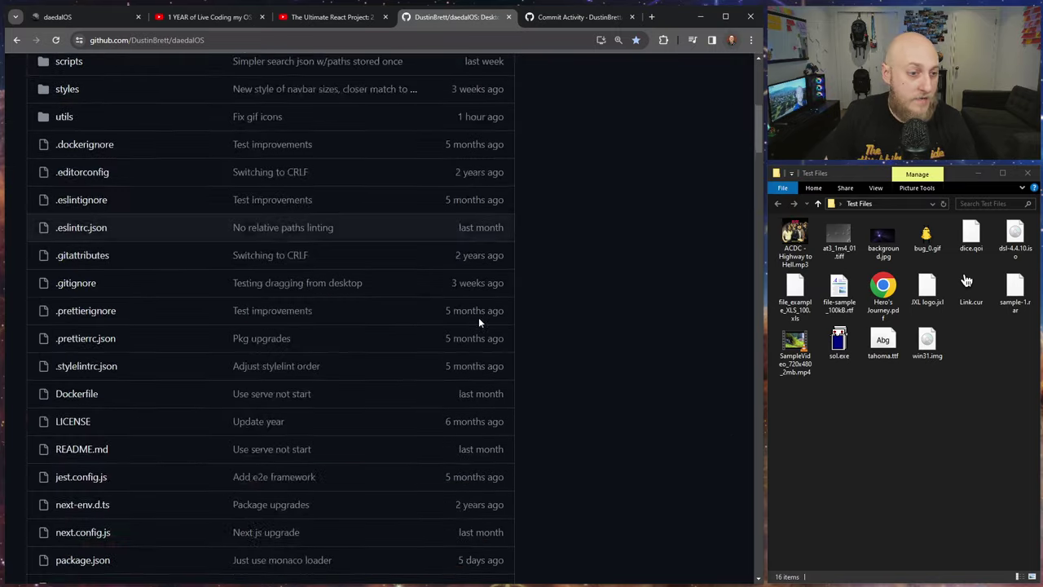
scroll(514, 318, down, 5)
scroll(361, 309, up, 7)
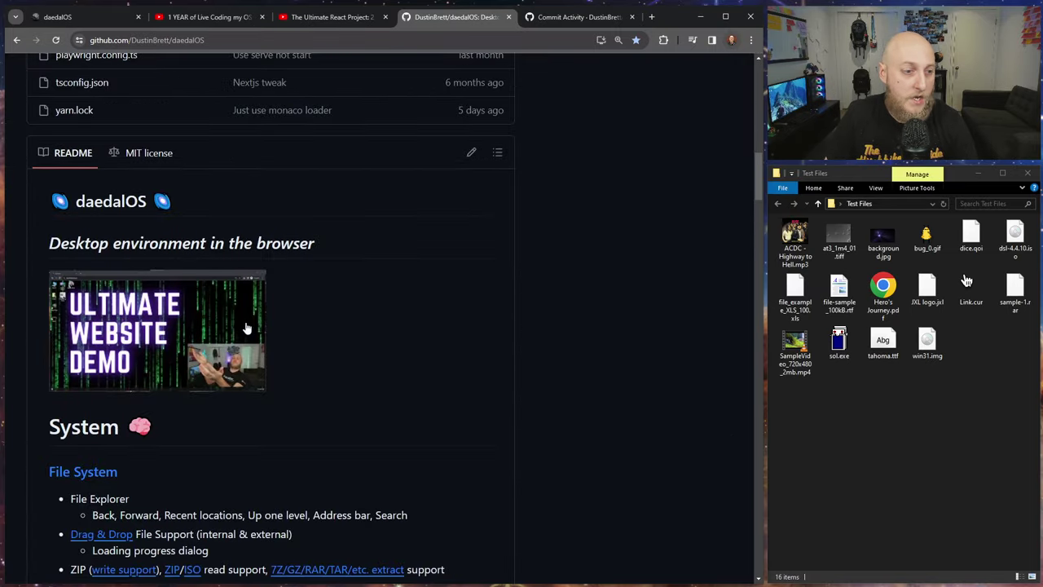
scroll(244, 325, down, 4)
scroll(238, 330, down, 15)
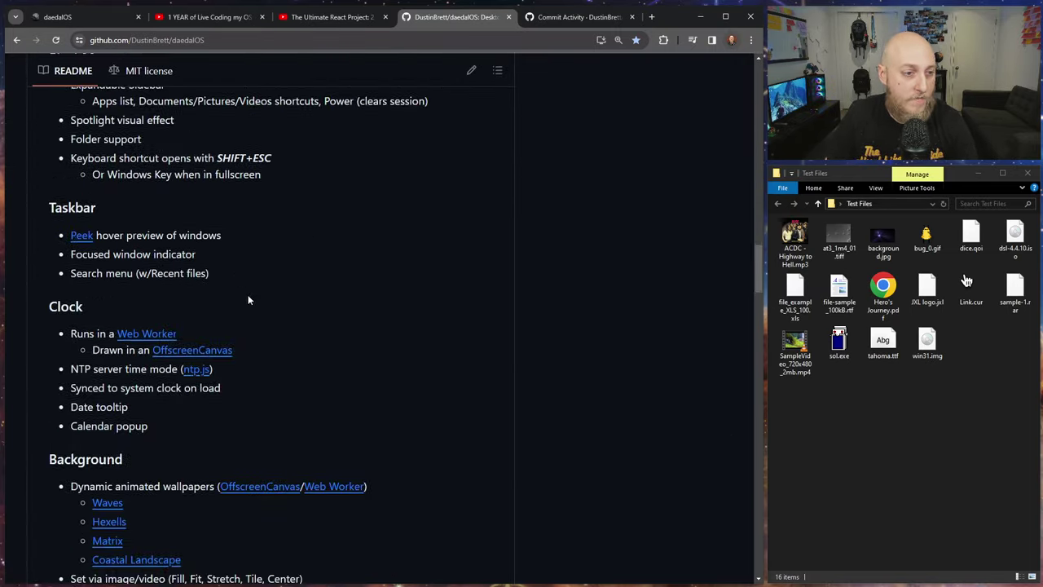
scroll(250, 294, down, 9)
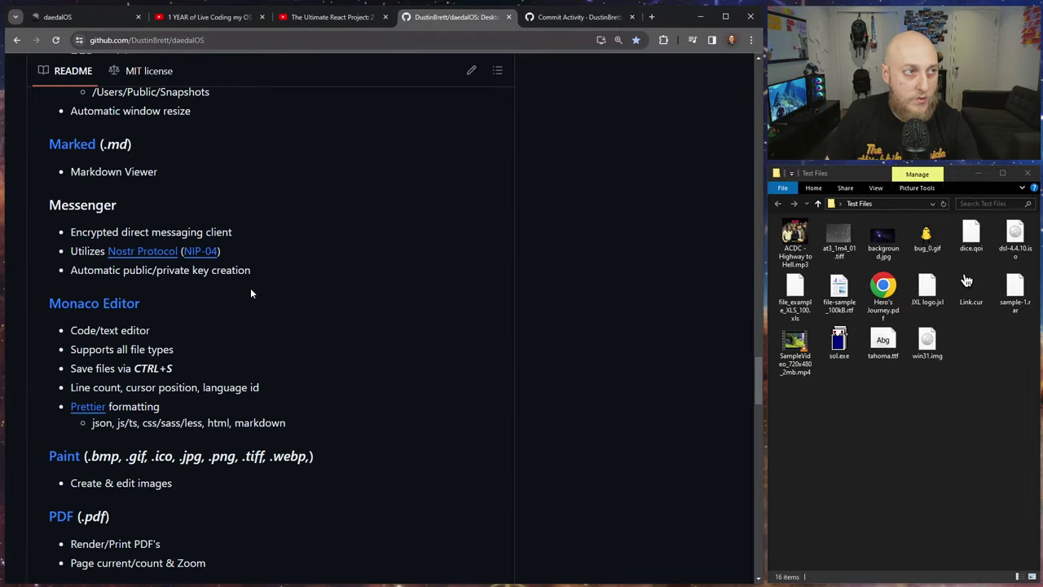
scroll(253, 292, down, 5)
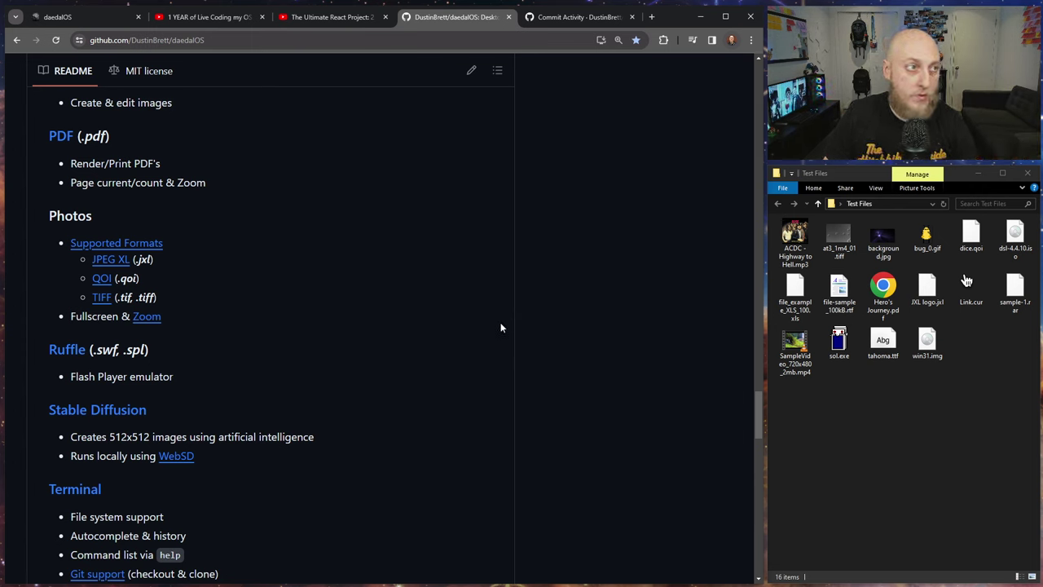
scroll(420, 299, down, 4)
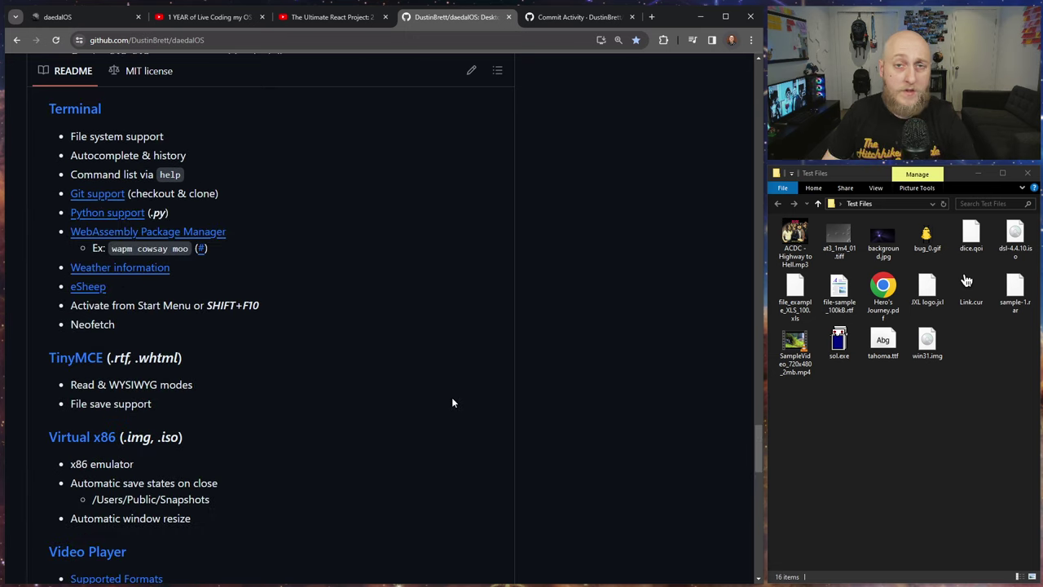
scroll(447, 377, down, 12)
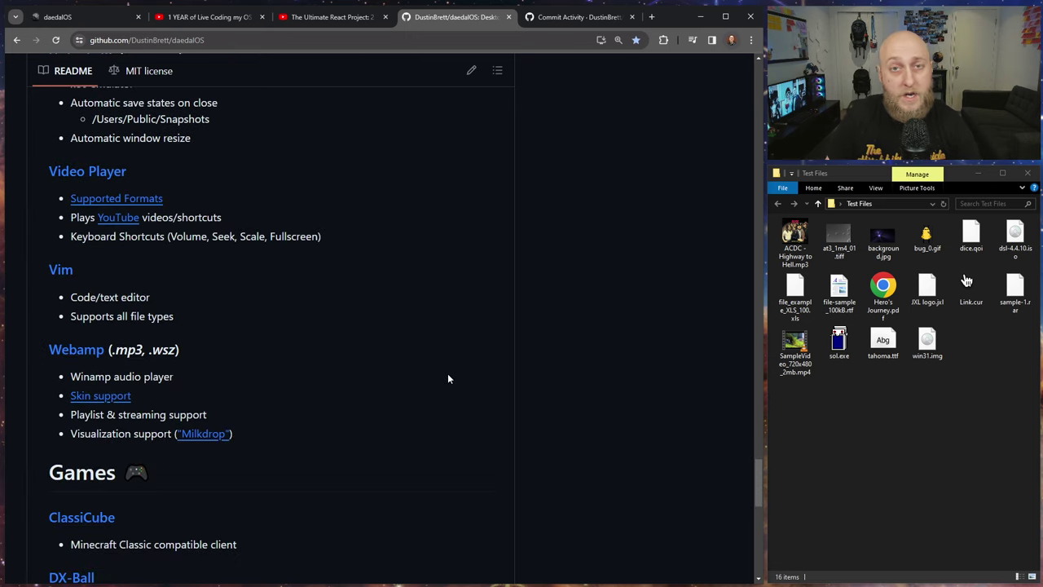
scroll(466, 377, up, 20)
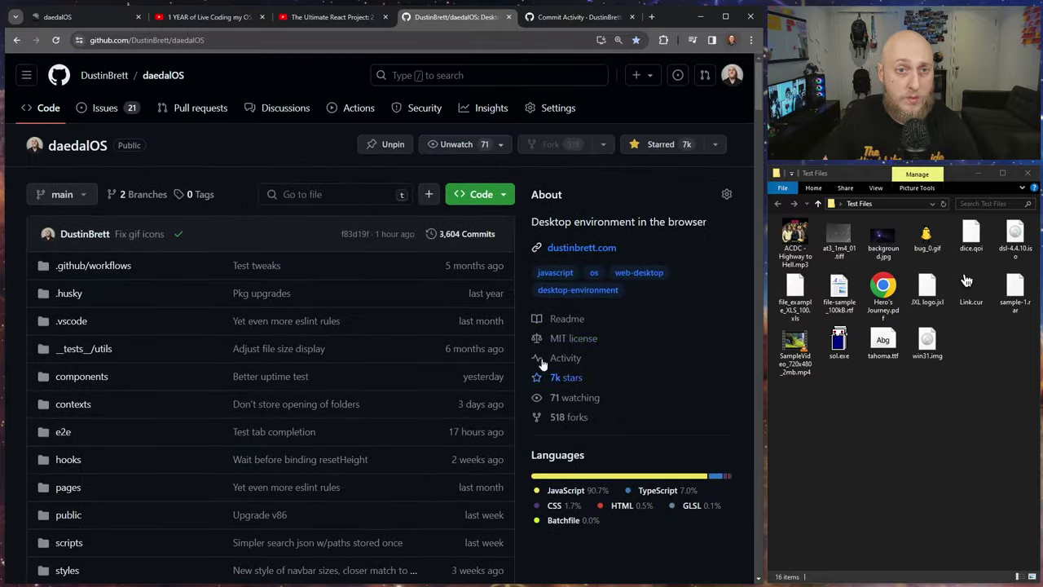
Step: Examine the daedalOS repository's commit activity over the year, and return to the live daedalOS desktop
click(562, 18)
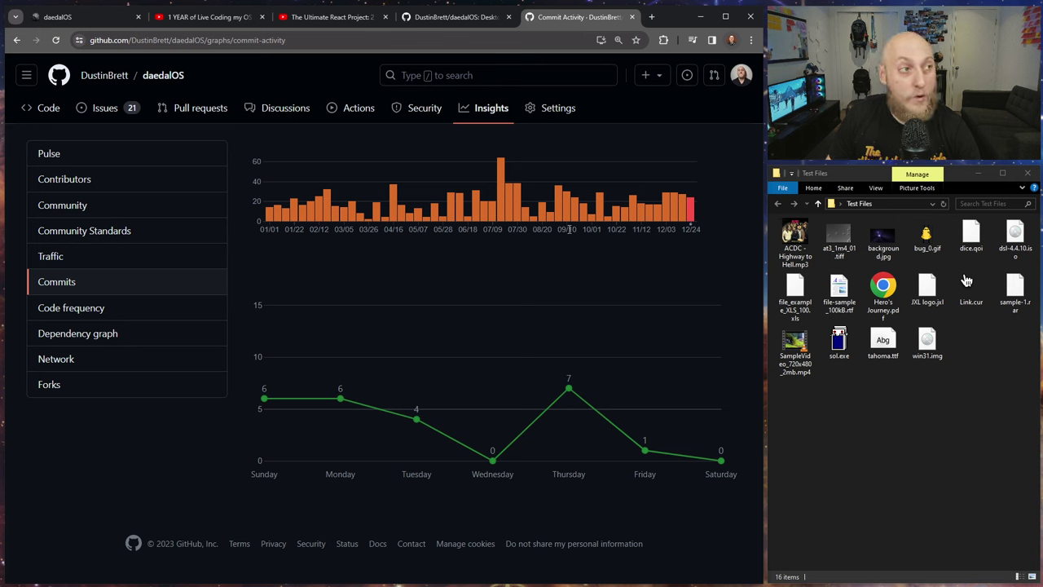
mouse_move(560, 203)
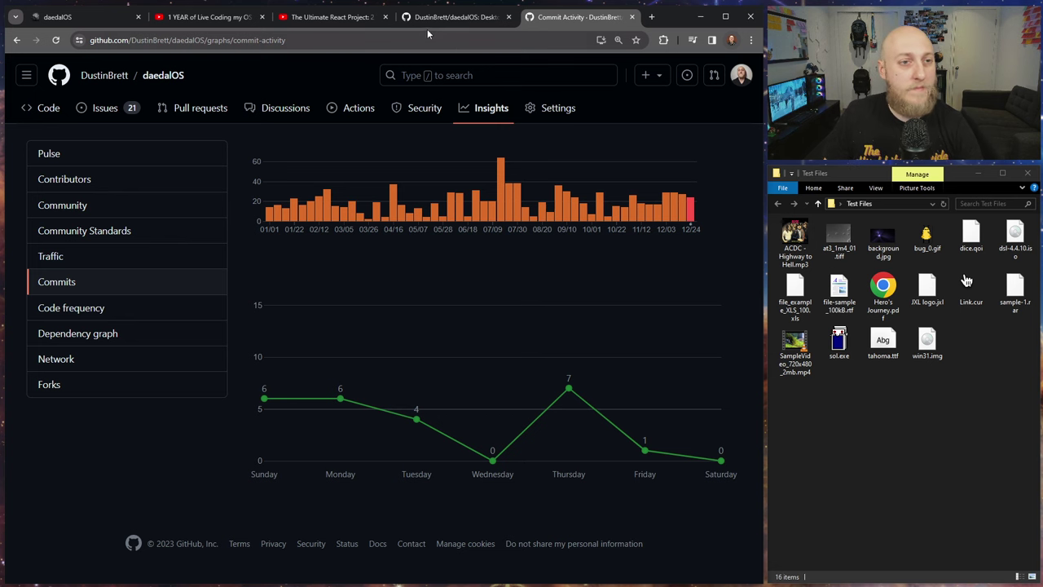
click(77, 18)
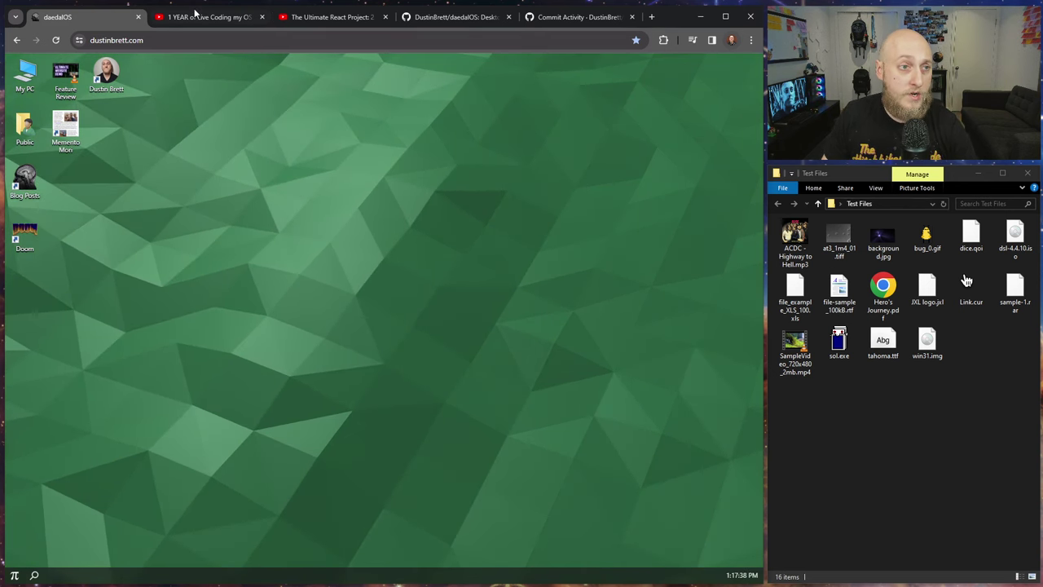
click(457, 17)
click(104, 17)
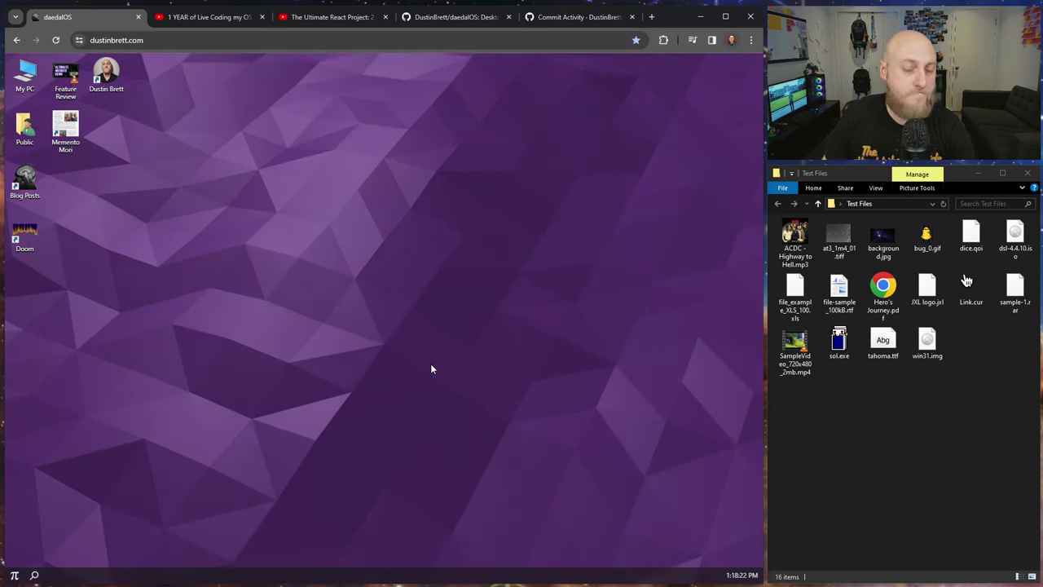
Step: Copy all the files from the local Test Files folder onto the daedalOS desktop
click(963, 455)
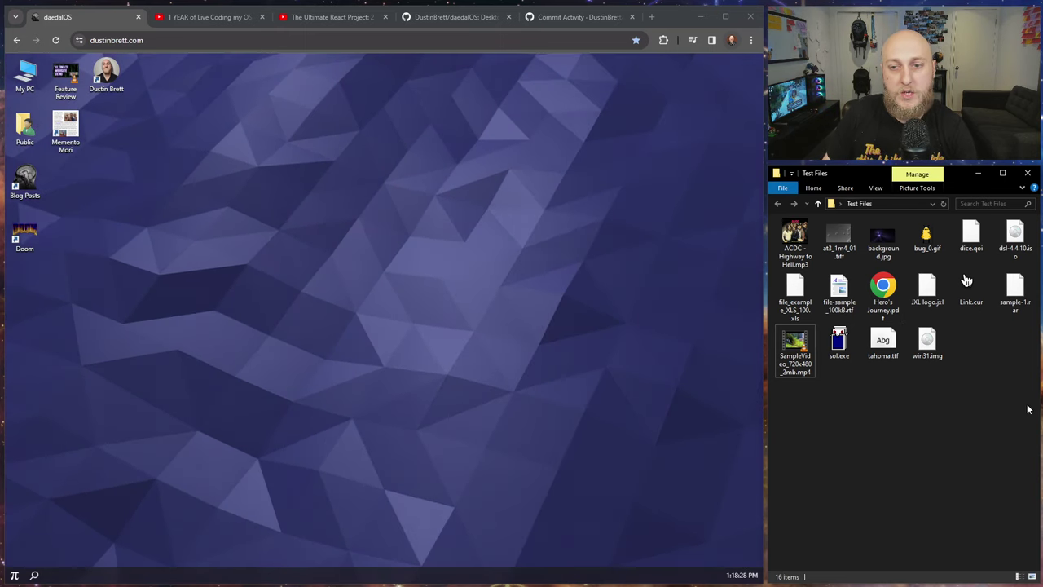
drag(1027, 403, 802, 240)
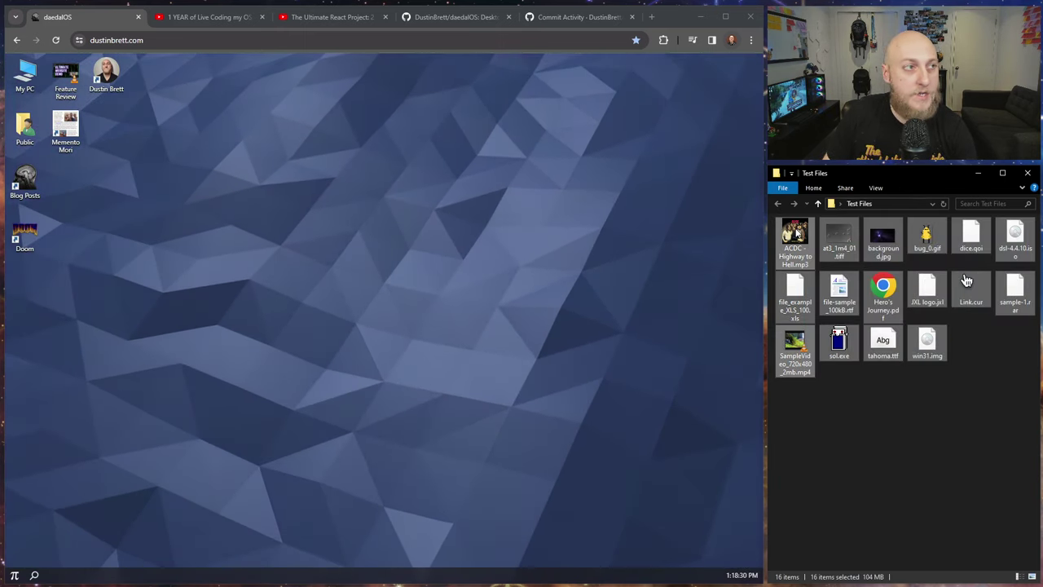
drag(802, 280, 282, 219)
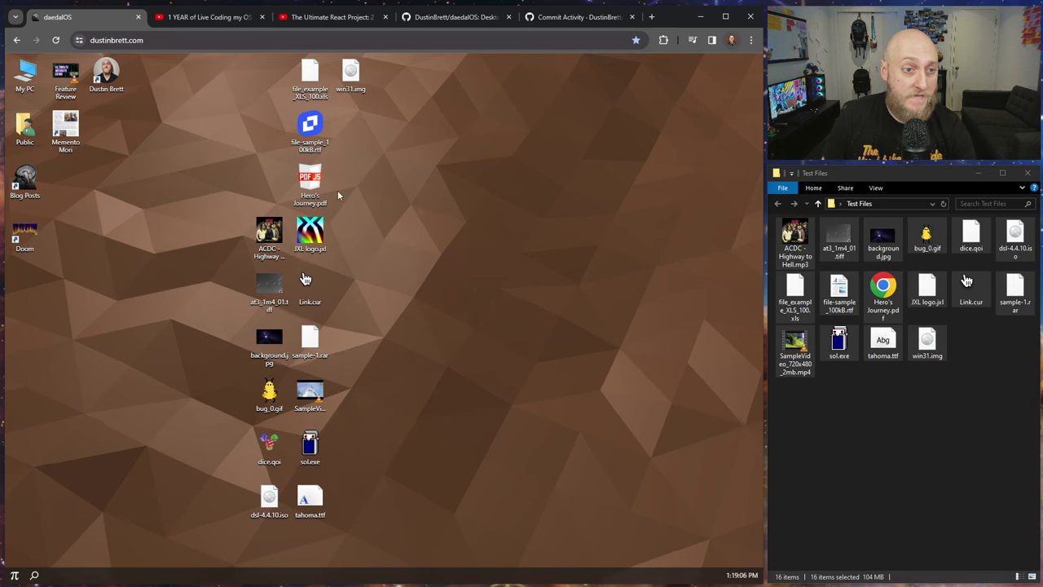
Step: Move the XLS, RTF, PDF and win31.img icons together to a free desktop area and reload the page to check their positions
drag(400, 195, 303, 77)
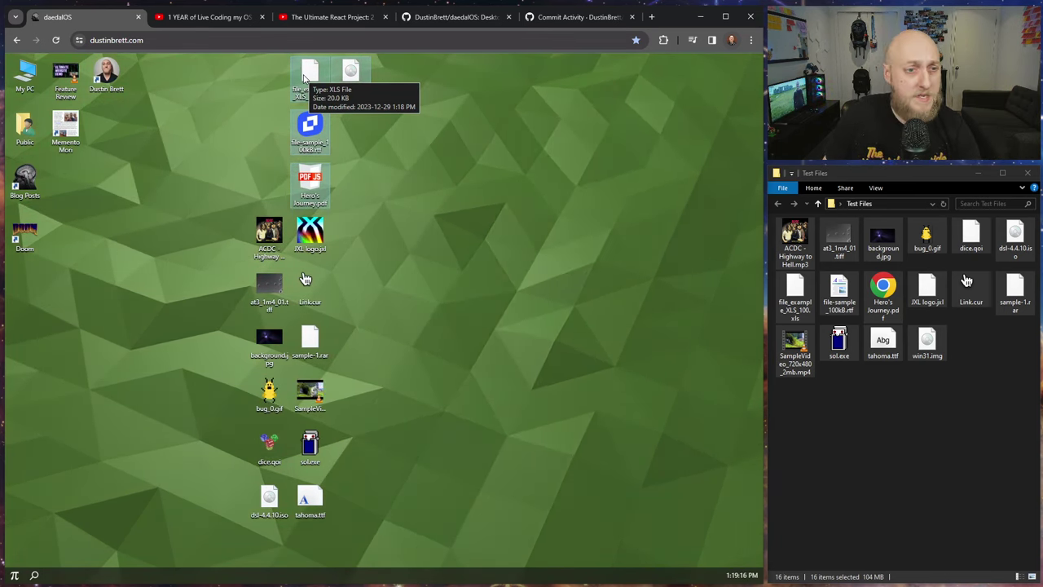
click(387, 200)
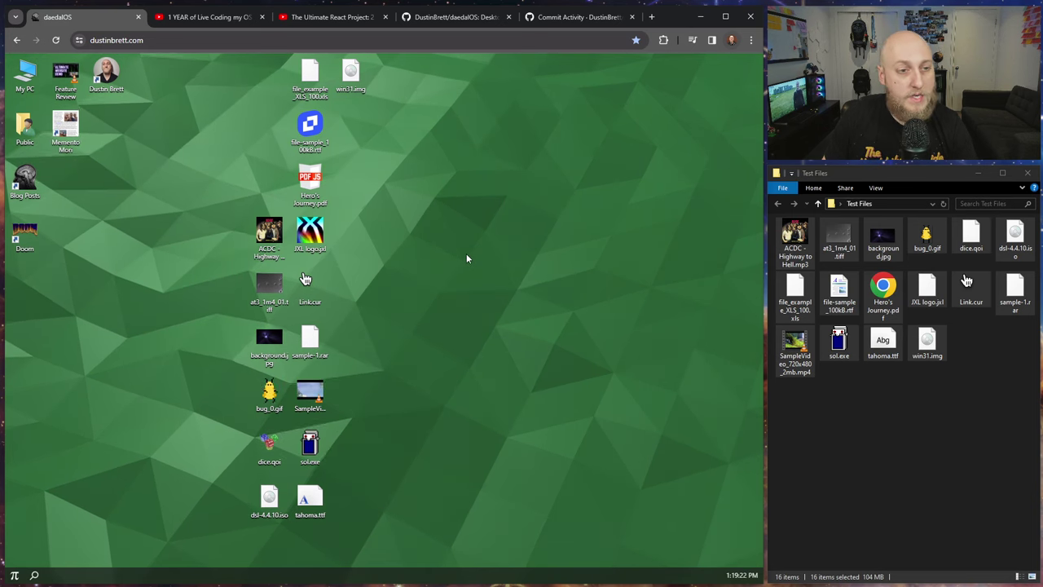
drag(329, 122, 402, 192)
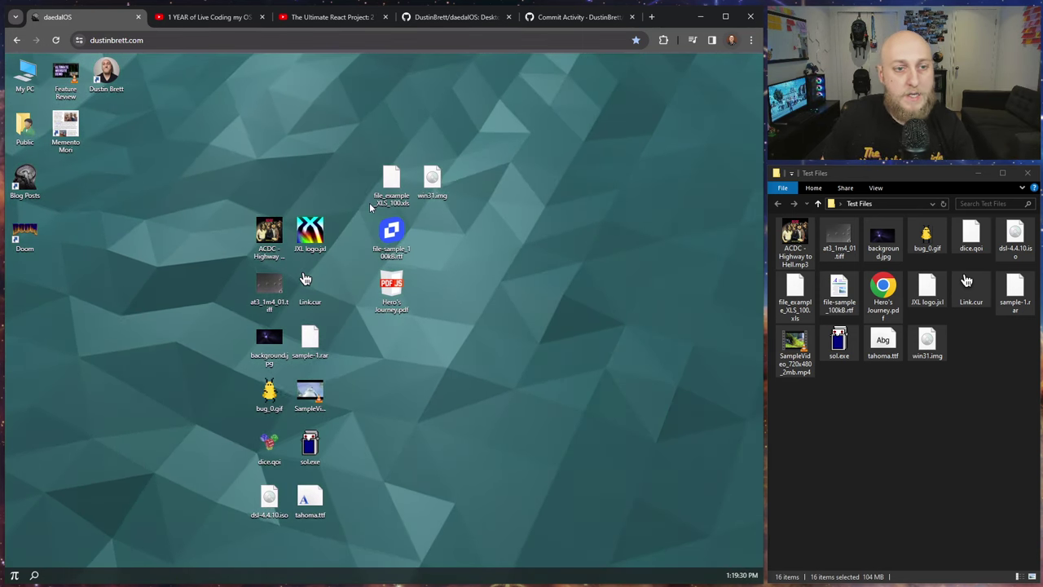
click(56, 41)
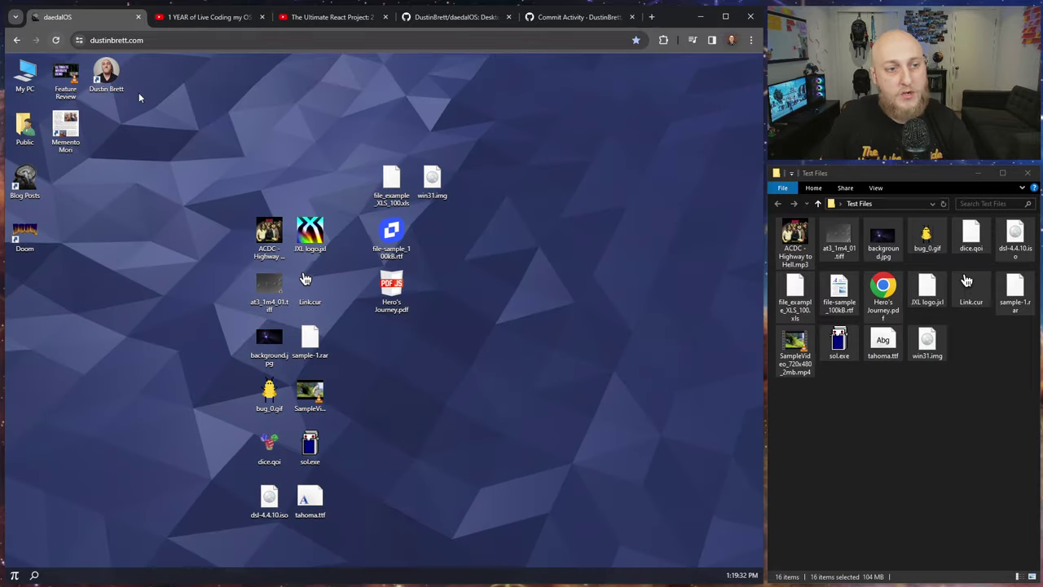
drag(533, 528, 584, 297)
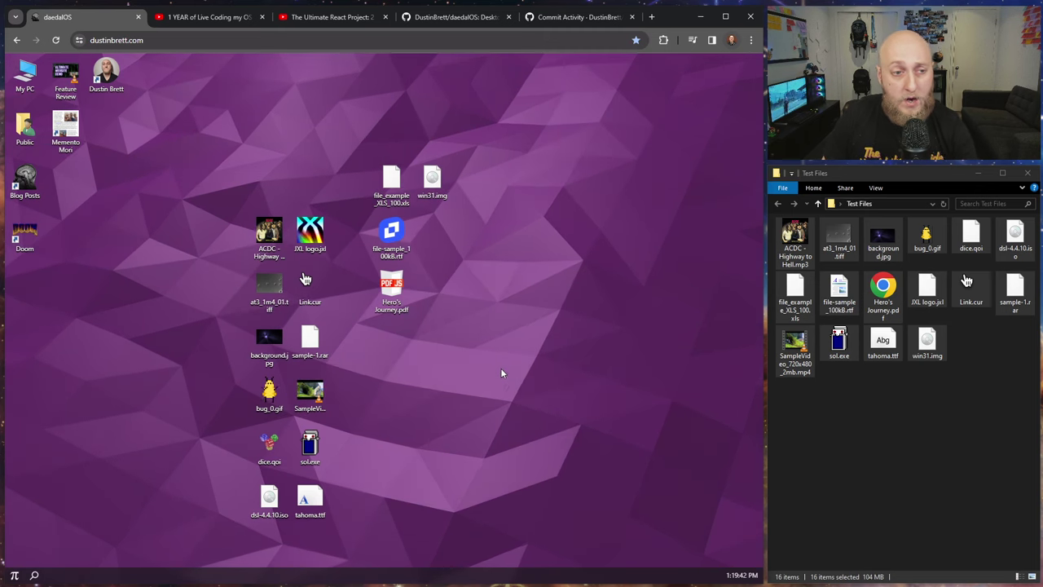
Step: Open the Public and My PC folders and place their windows on the desktop clear of the copied file icons
double_click(25, 129)
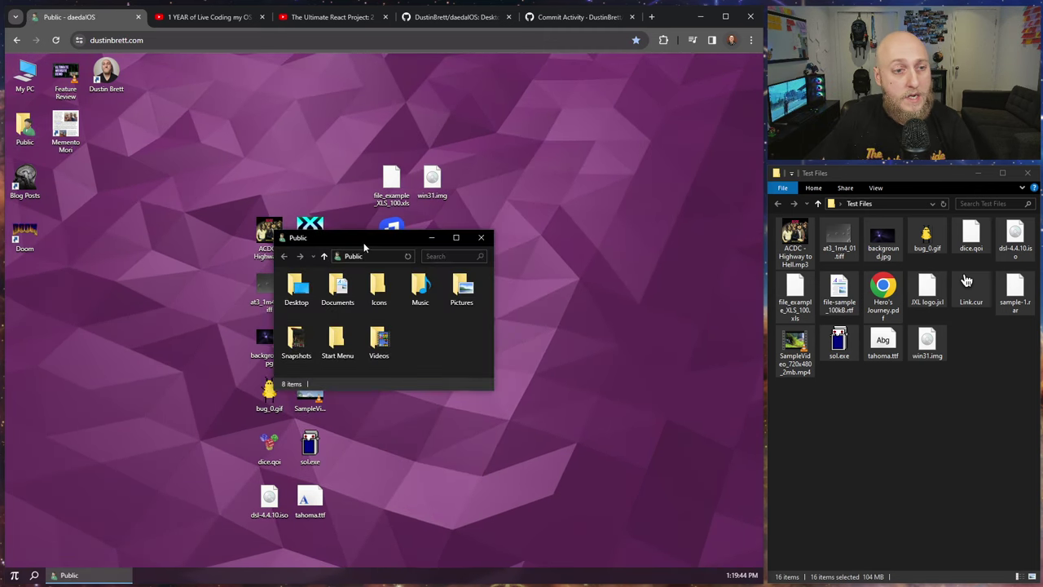
drag(364, 245, 233, 183)
double_click(26, 79)
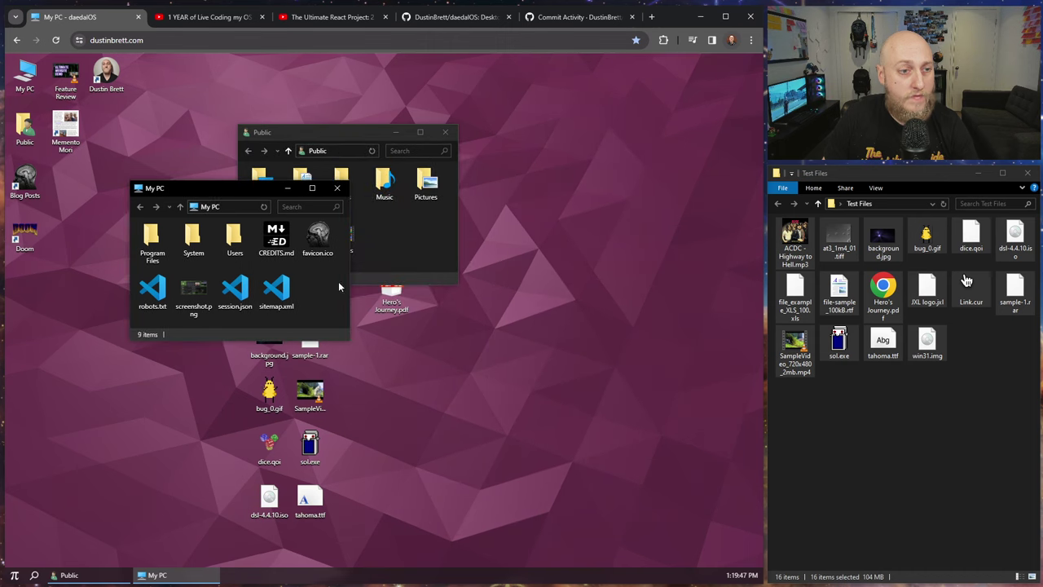
click(526, 370)
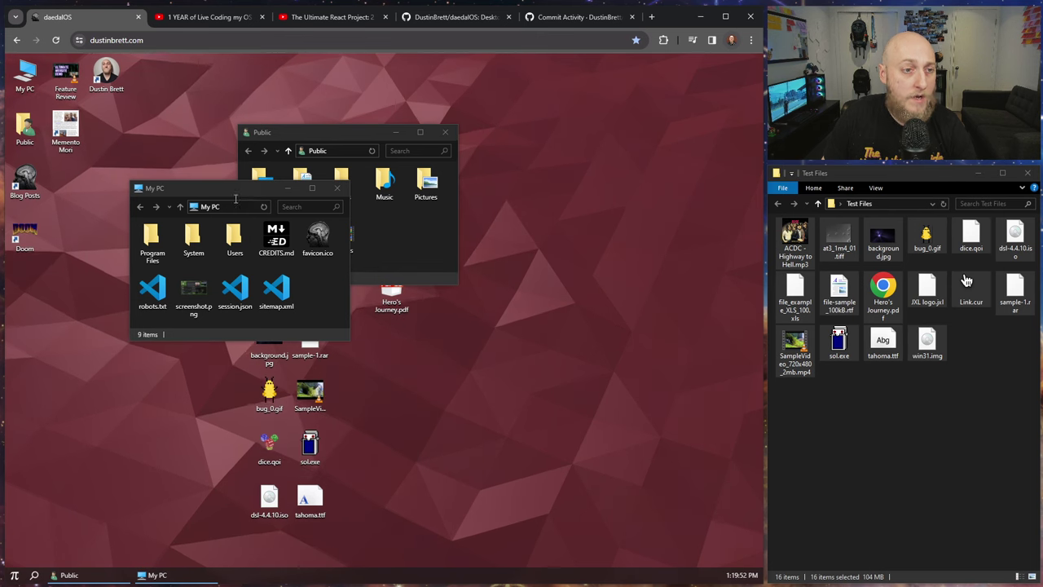
drag(256, 189, 653, 246)
drag(337, 132, 598, 123)
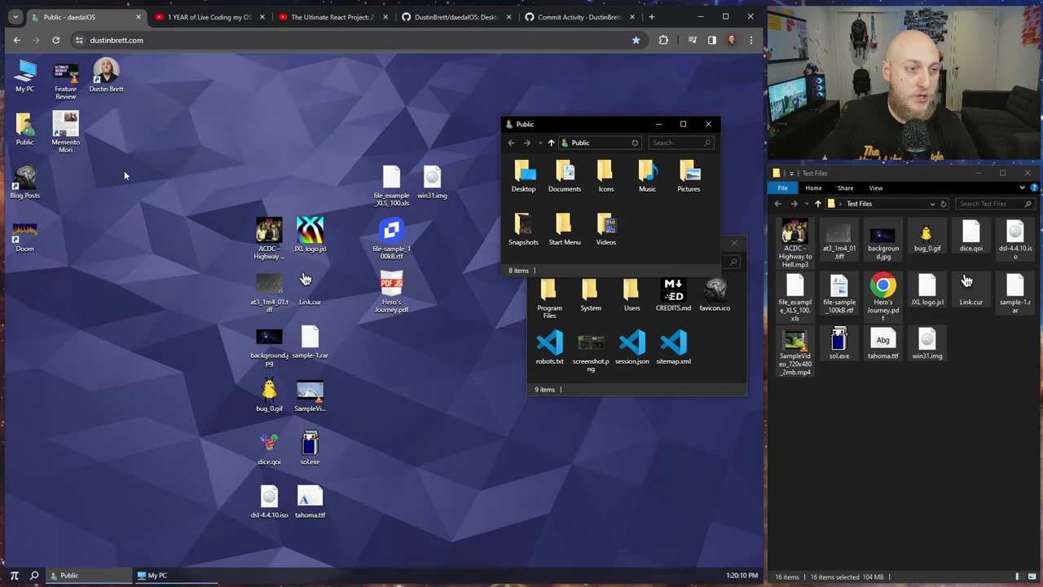
Step: Launch Doom from its desktop shortcut, reposition its window to watch it load, and close the game
double_click(18, 251)
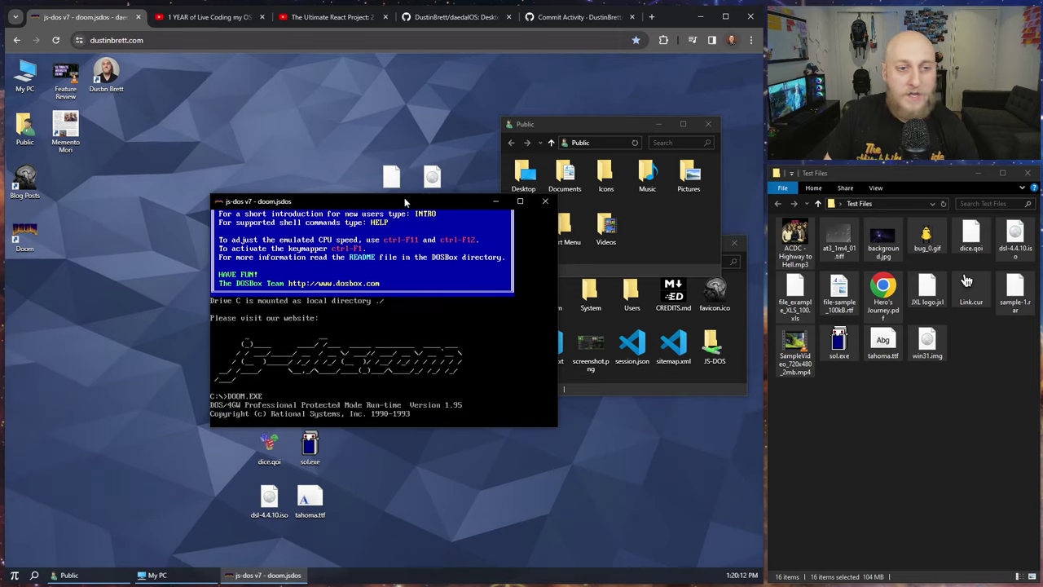
drag(374, 207, 268, 165)
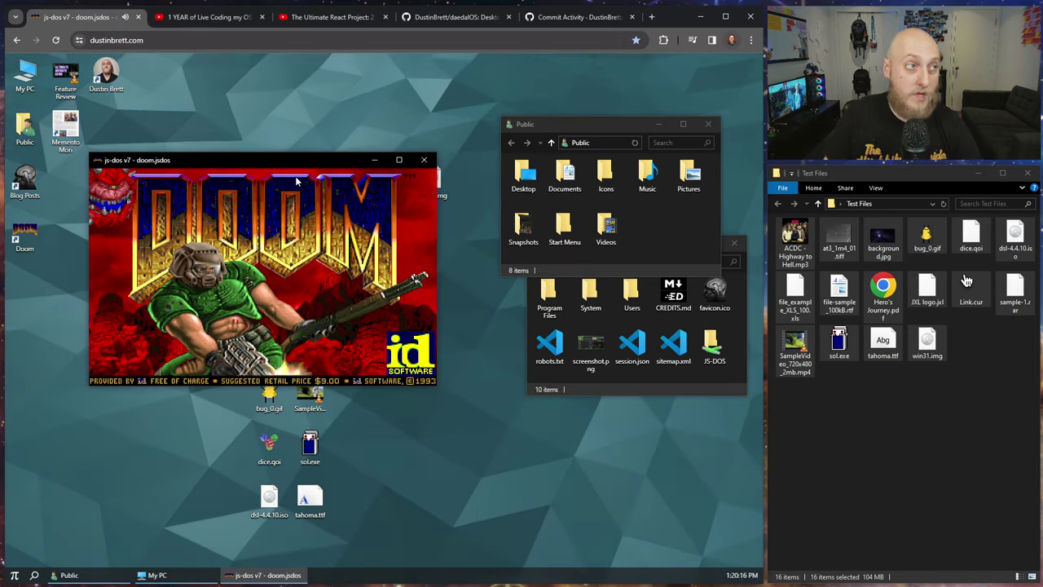
click(424, 160)
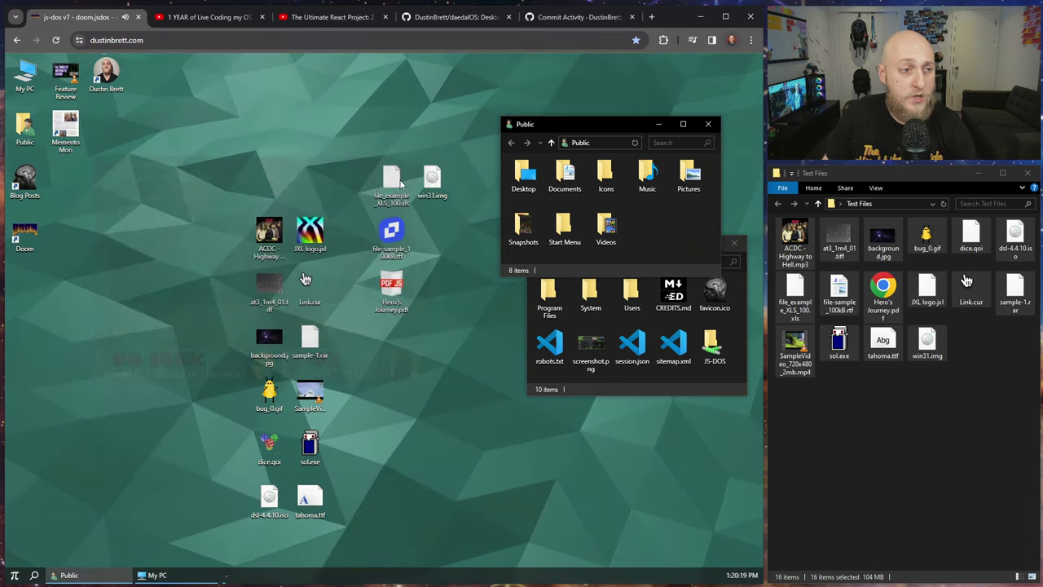
Step: Open the Doom shortcut's file location, and move and enlarge the DOS Bundles window until every bundle fits
right_click(31, 232)
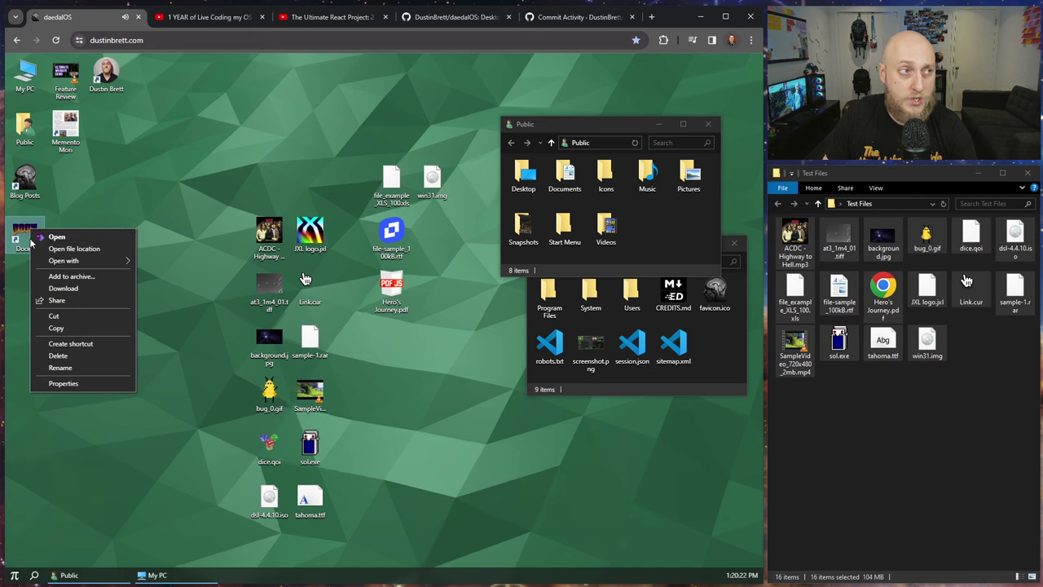
click(84, 249)
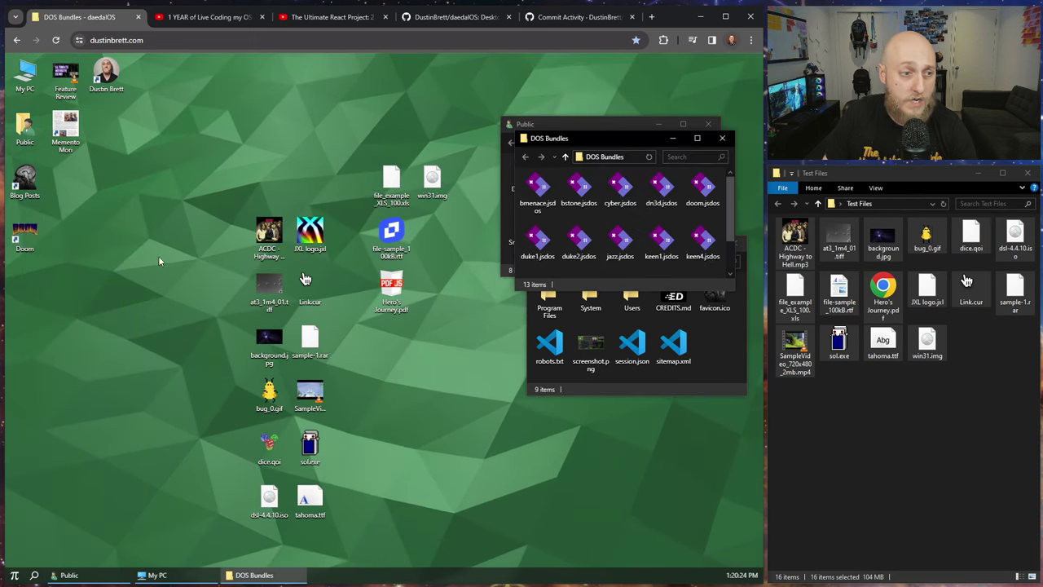
drag(512, 147, 213, 121)
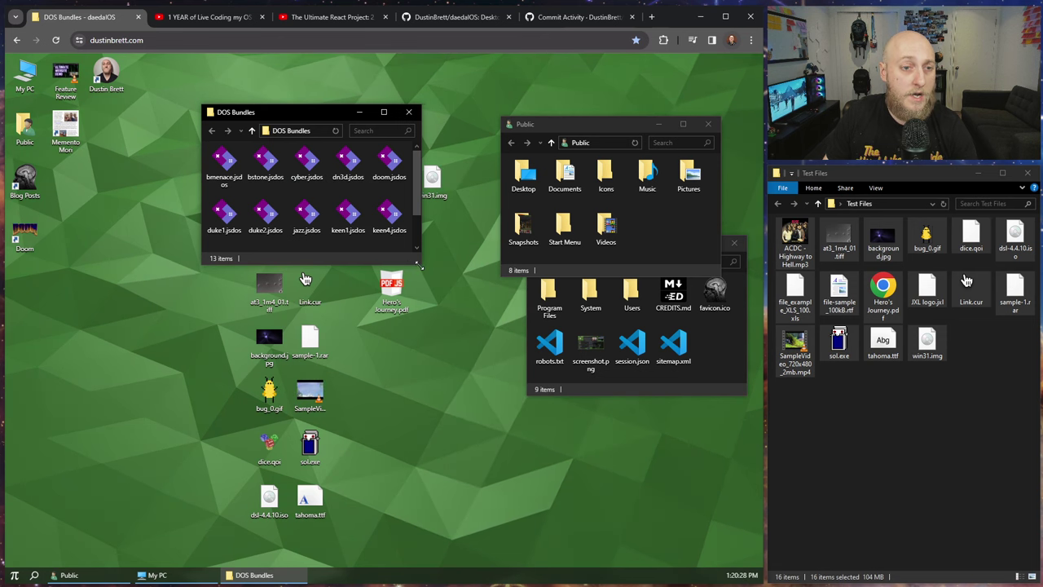
drag(418, 265, 515, 397)
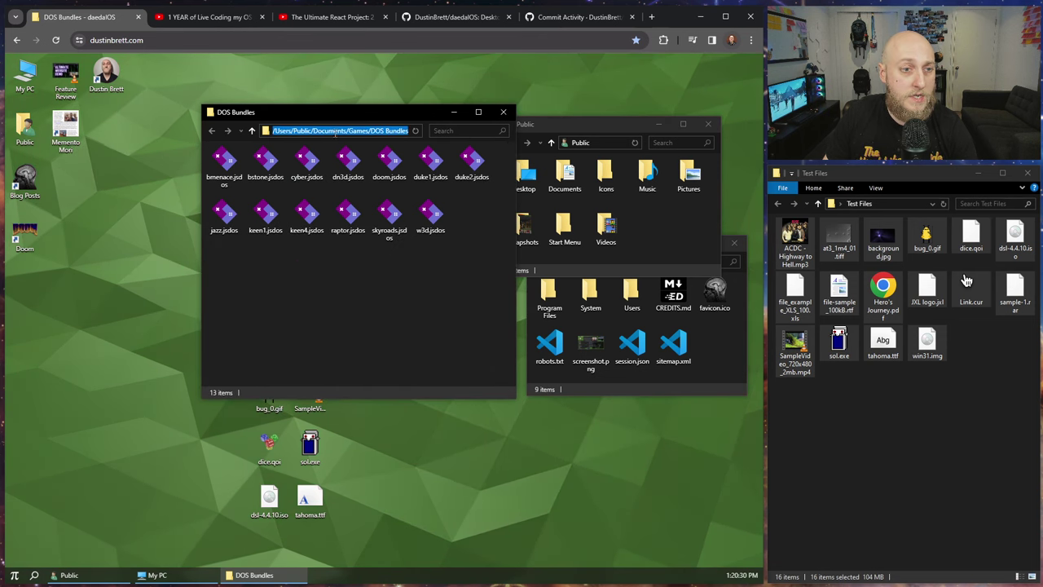
Step: Select all the game bundles in the DOS Bundles folder and clear the selection
click(370, 328)
drag(494, 296, 244, 145)
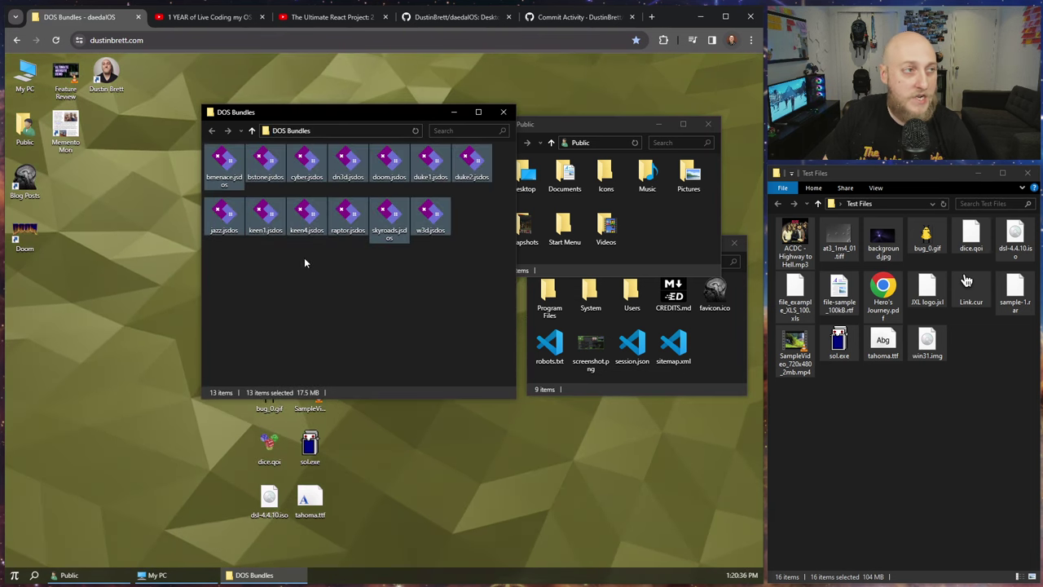
click(321, 287)
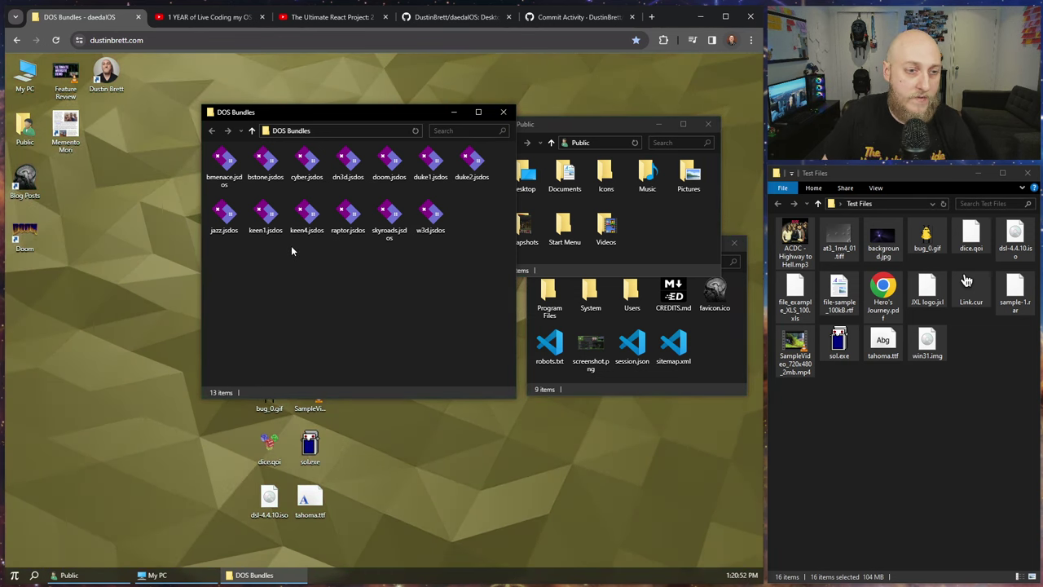
Step: Look through the titles in the Games folder of the daedalOS start menu and dismiss the menu
click(13, 574)
click(88, 391)
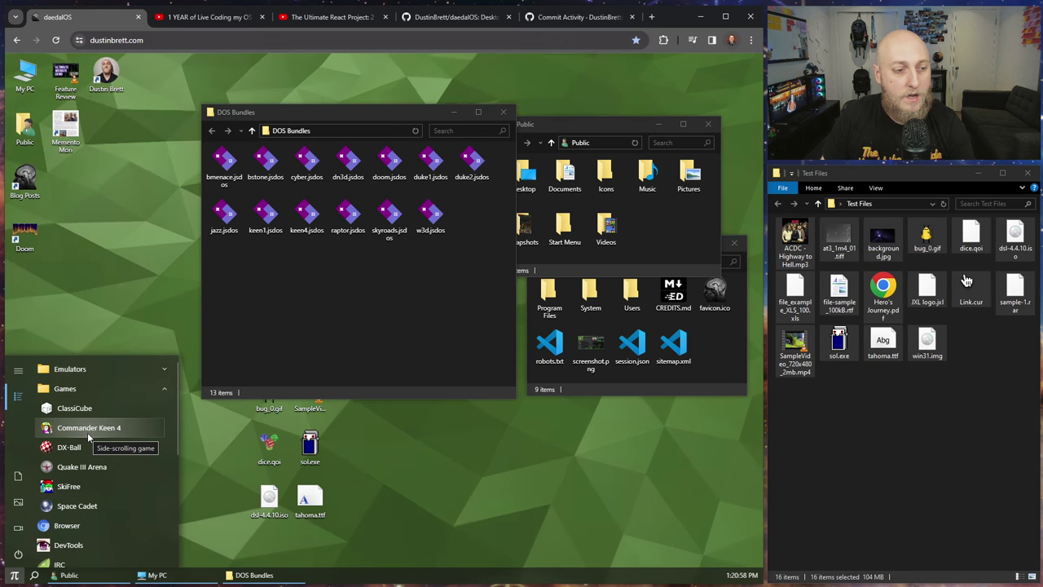
click(65, 388)
click(348, 318)
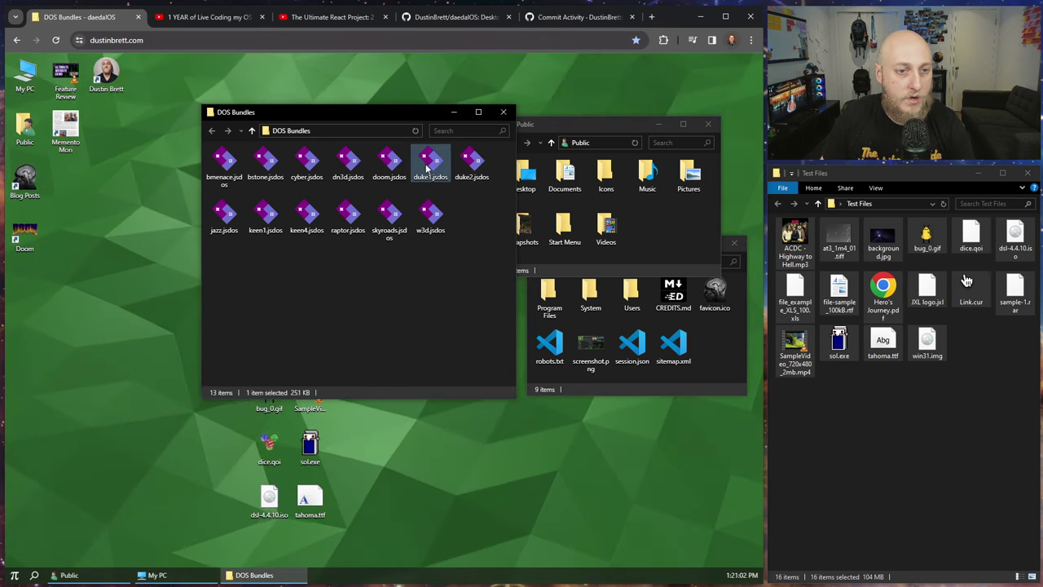
Step: Launch the duke1.jsdos bundle, reposition the game window to watch it load, and close the game
double_click(427, 167)
drag(377, 202, 293, 223)
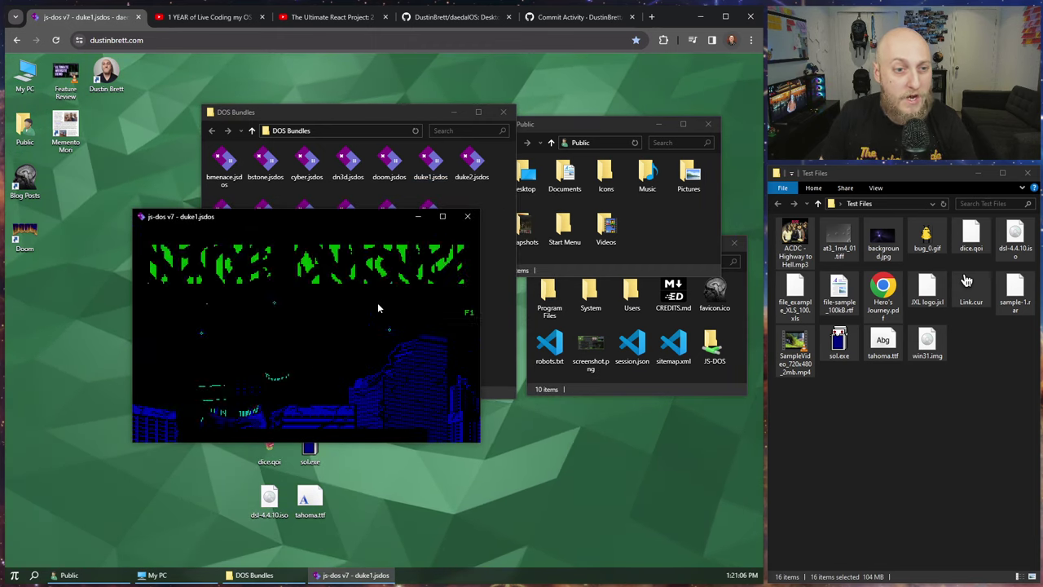
click(467, 218)
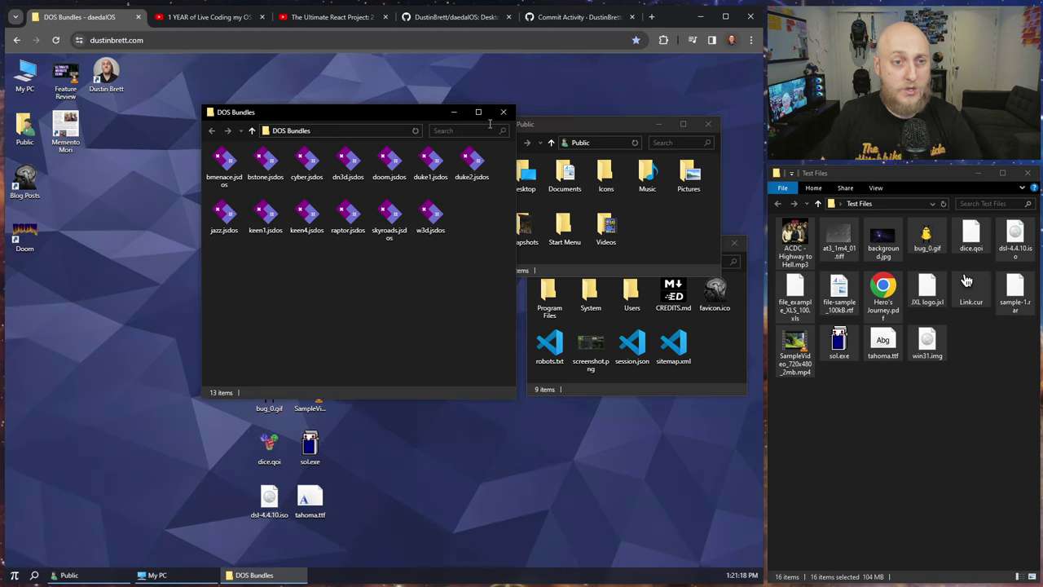
Step: Close the DOS Bundles folder and box-select the copied files on the desktop
drag(455, 306, 205, 196)
click(293, 279)
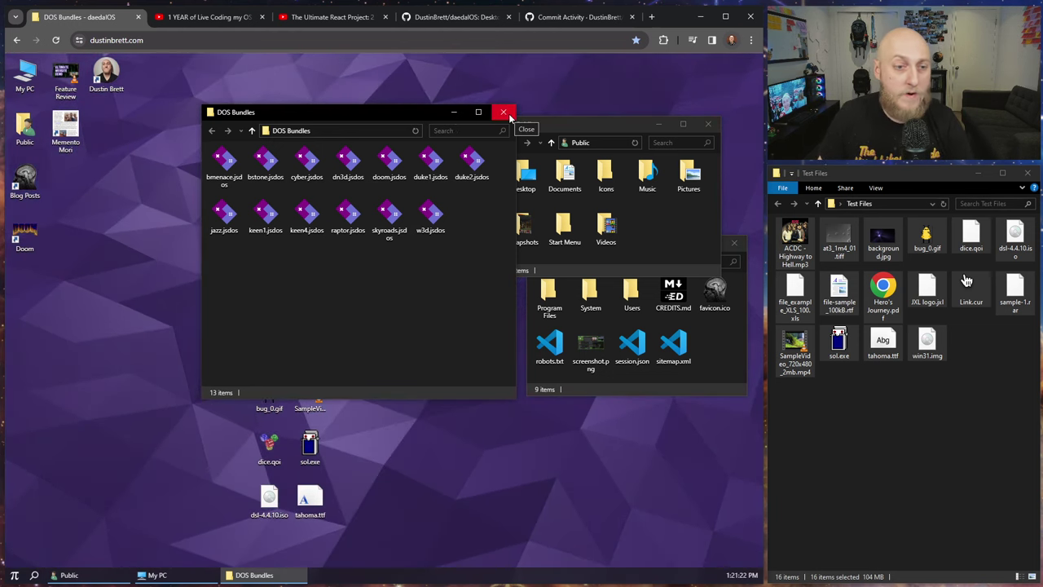
click(504, 113)
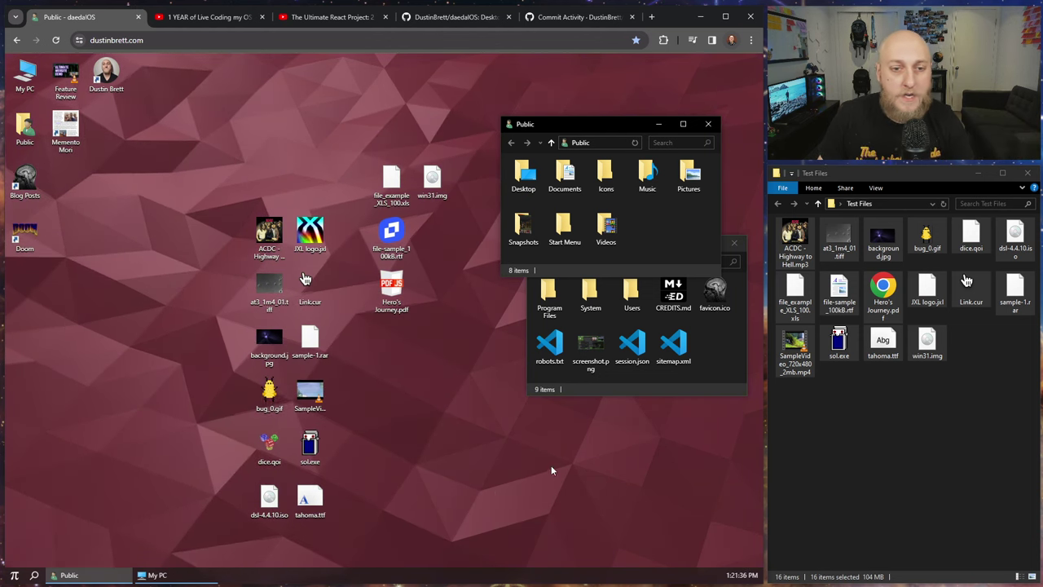
click(409, 456)
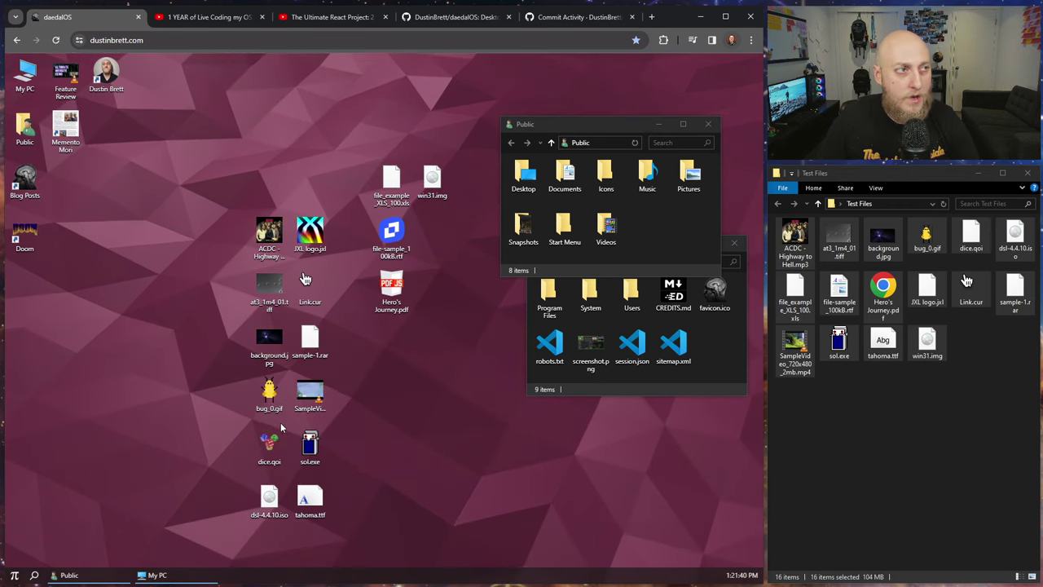
drag(169, 216, 331, 454)
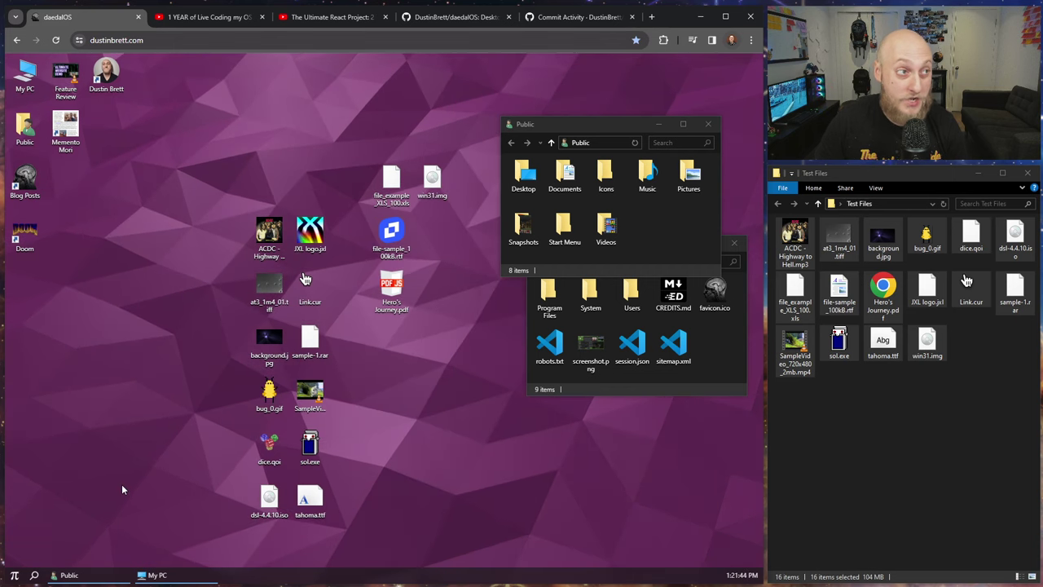
Step: Reload the daedalOS page twice, opening the desktop search before each reload
click(34, 576)
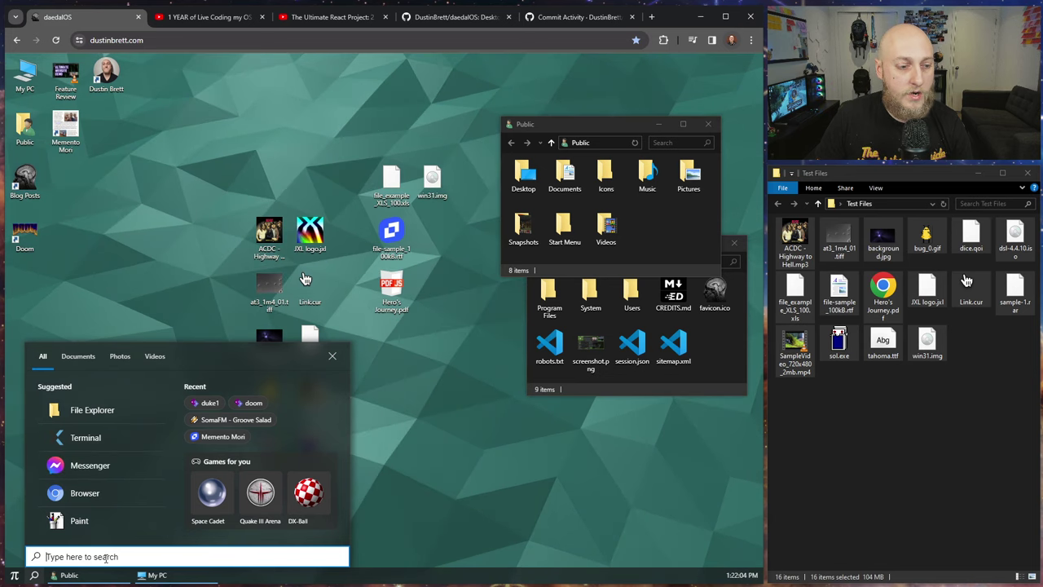
key(F5)
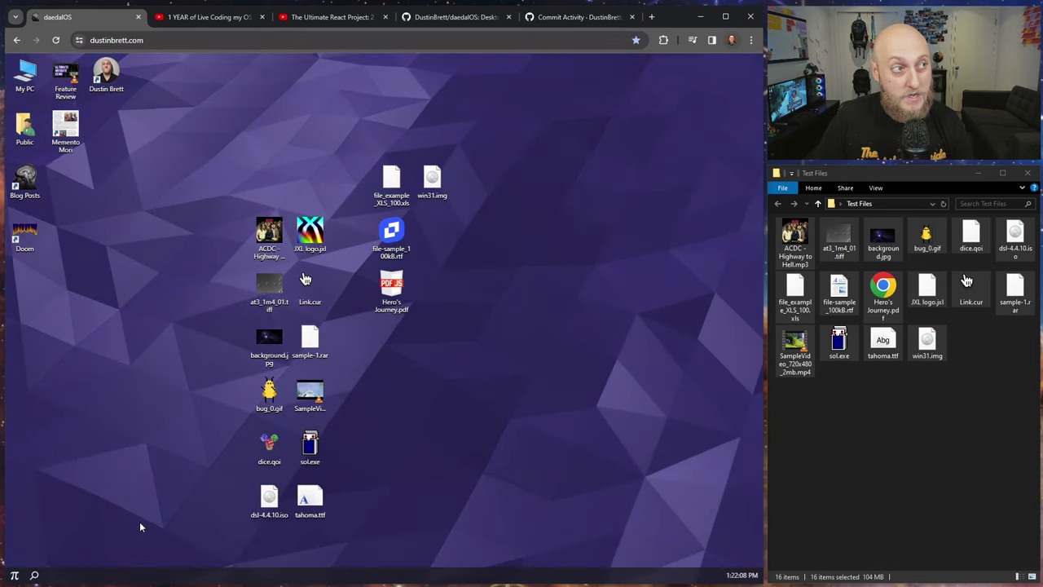
click(34, 576)
key(F5)
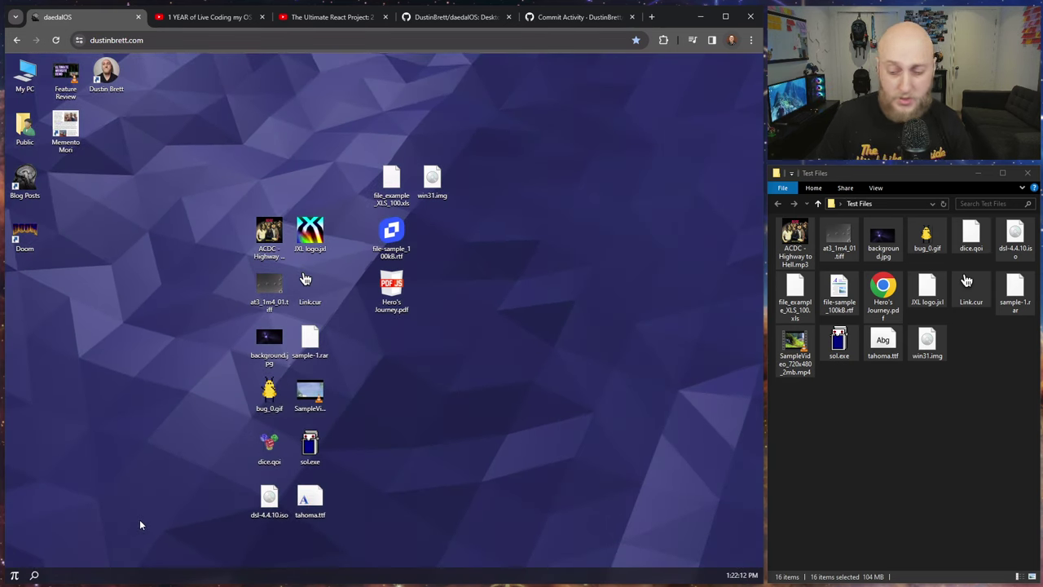
Step: Hard-reload the page with the browser's developer tools open, and close the developer tools
key(F12)
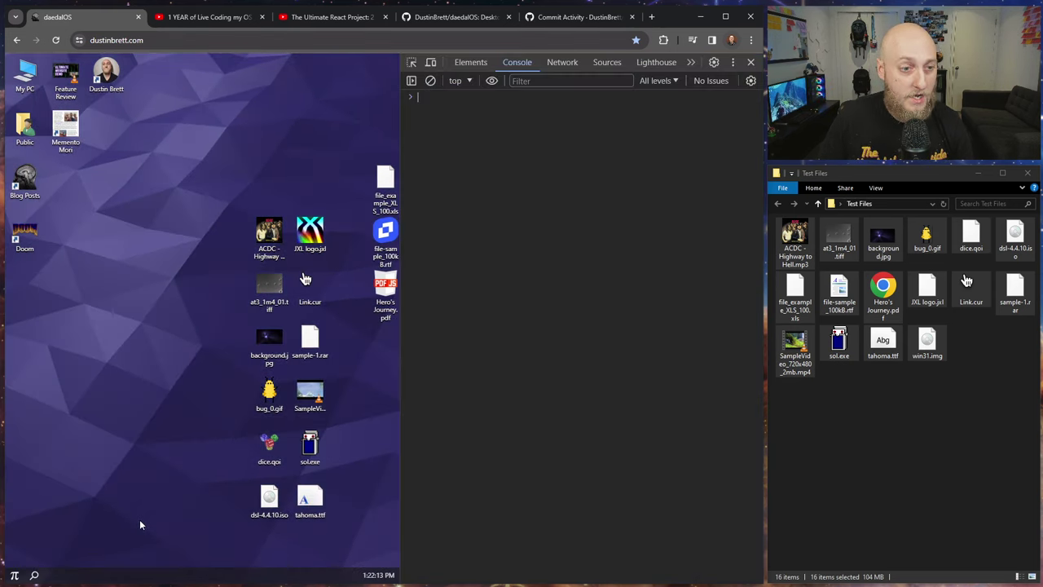
right_click(56, 40)
click(109, 96)
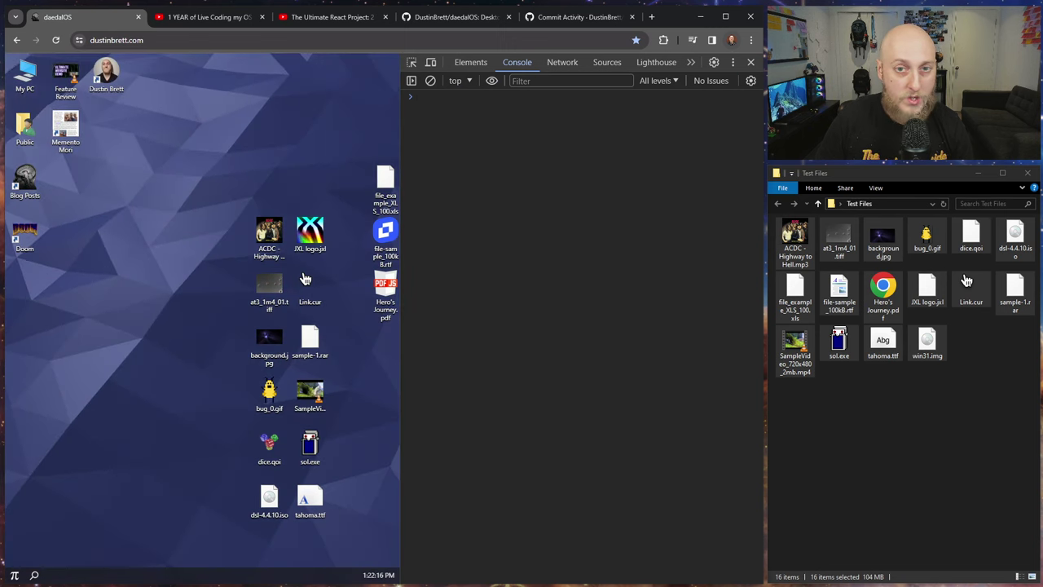
click(751, 62)
Step: Reset the daedalOS session so the desktop returns to its default icons
click(15, 575)
click(97, 552)
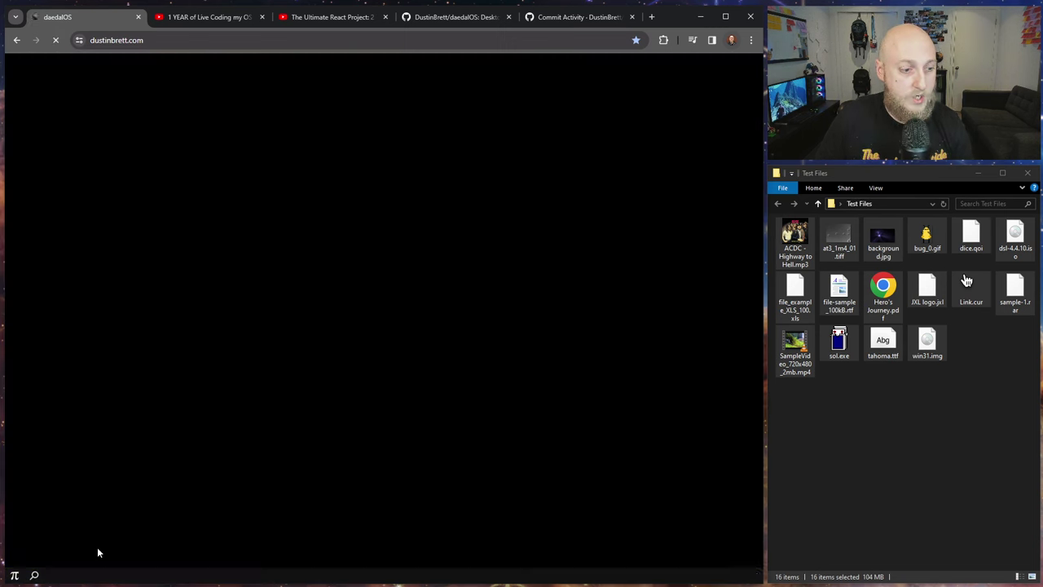
click(15, 575)
Step: Search daedalOS for "AC" and dismiss the search
click(34, 575)
text(A)
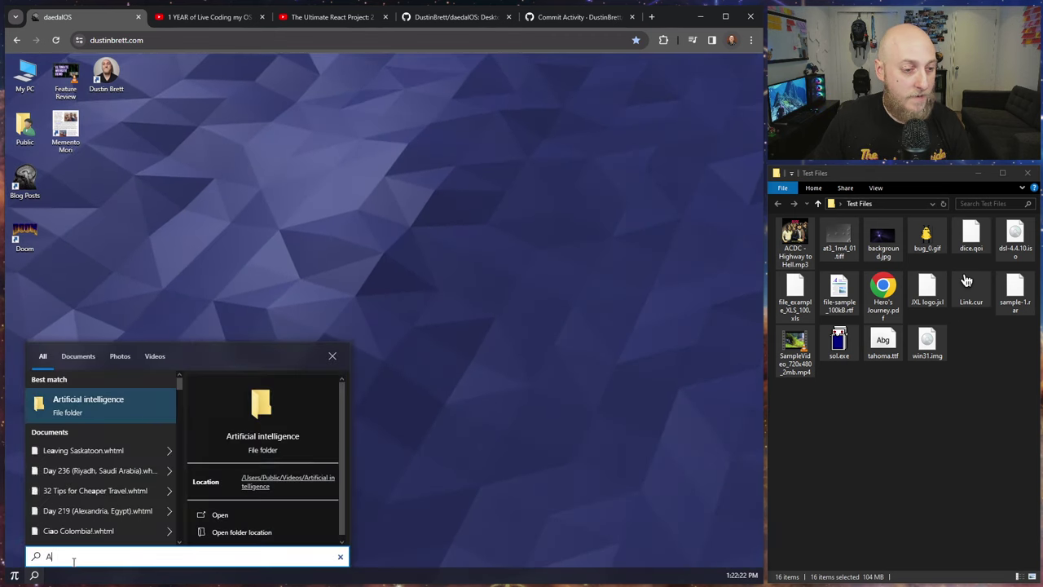
text(C)
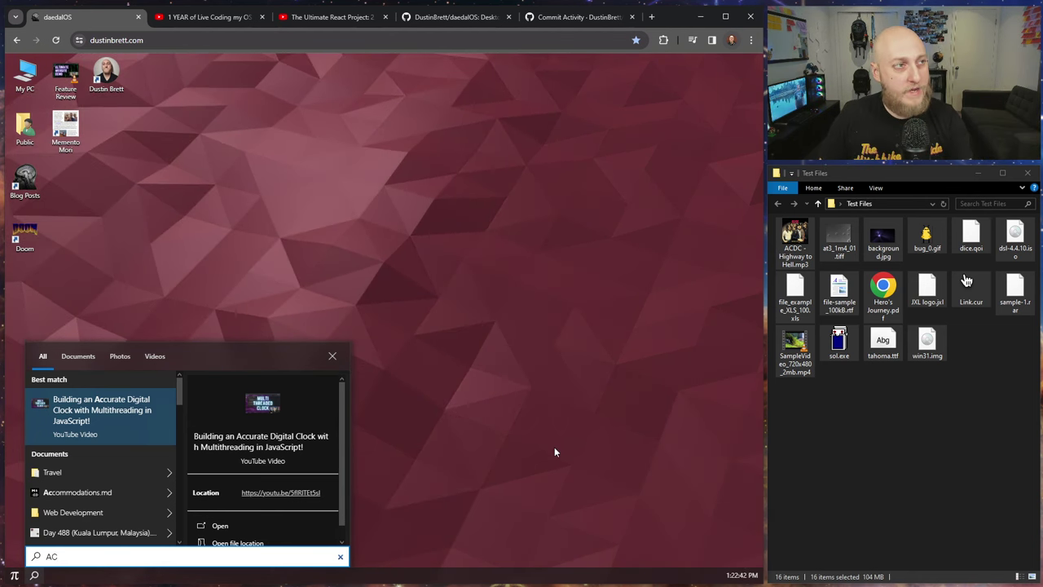
click(501, 415)
Step: Copy all files from the Test Files folder onto the daedalOS desktop, and move file-sample_100kB.rtf and Hero's Journey.pdf into a separate column
click(957, 394)
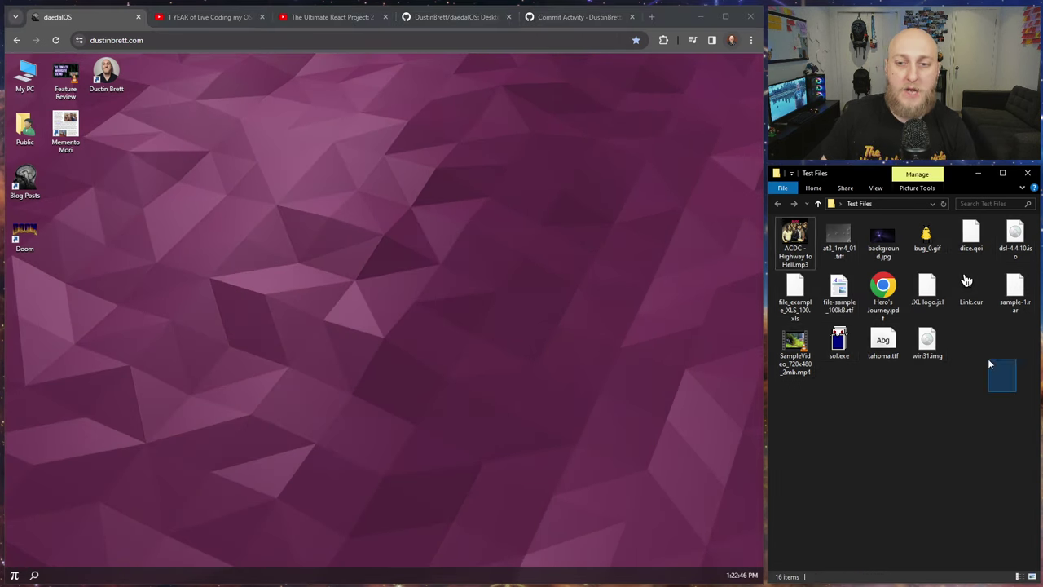
drag(989, 364, 282, 204)
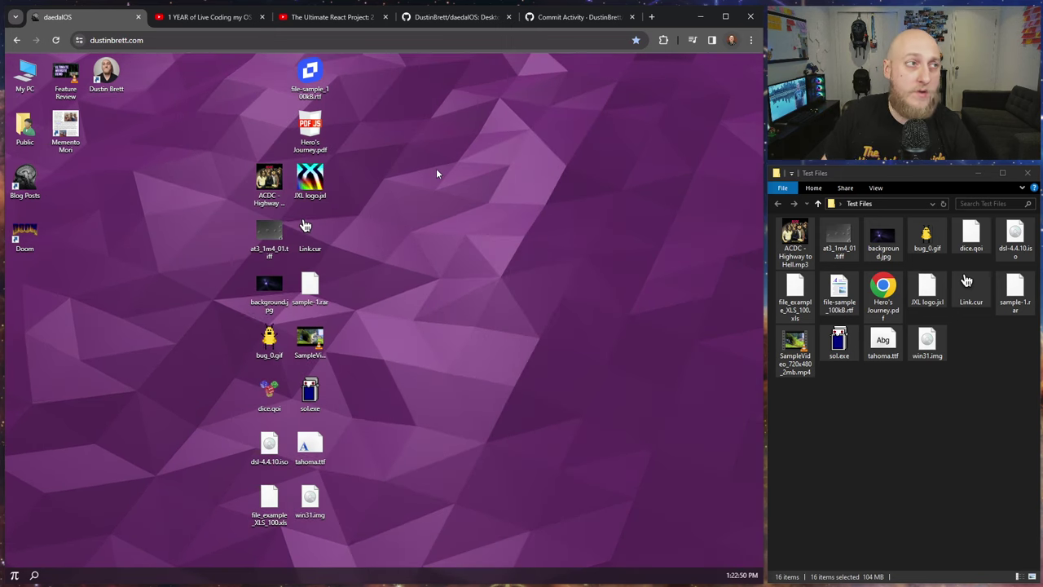
drag(436, 173, 352, 123)
click(507, 221)
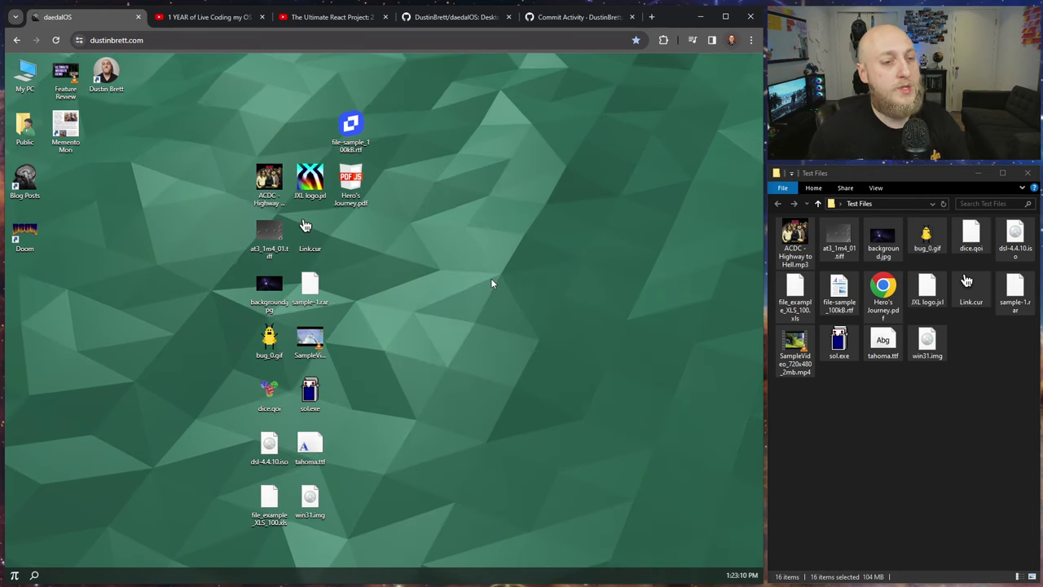
Step: Move the ACDC - Highway to Hell.mp3 icon away from the other copied files into the empty desktop area
click(276, 186)
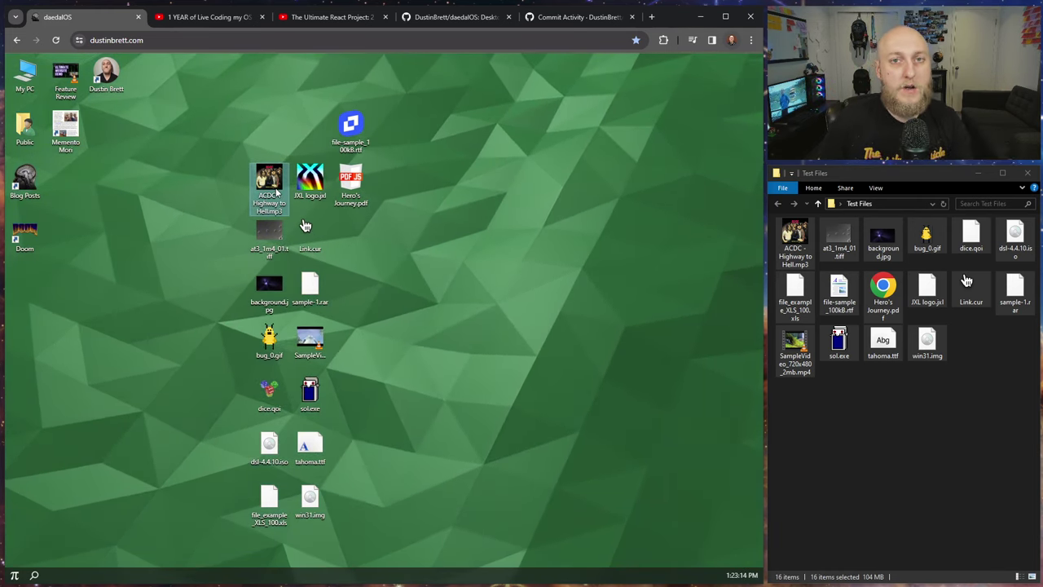
drag(319, 181, 480, 183)
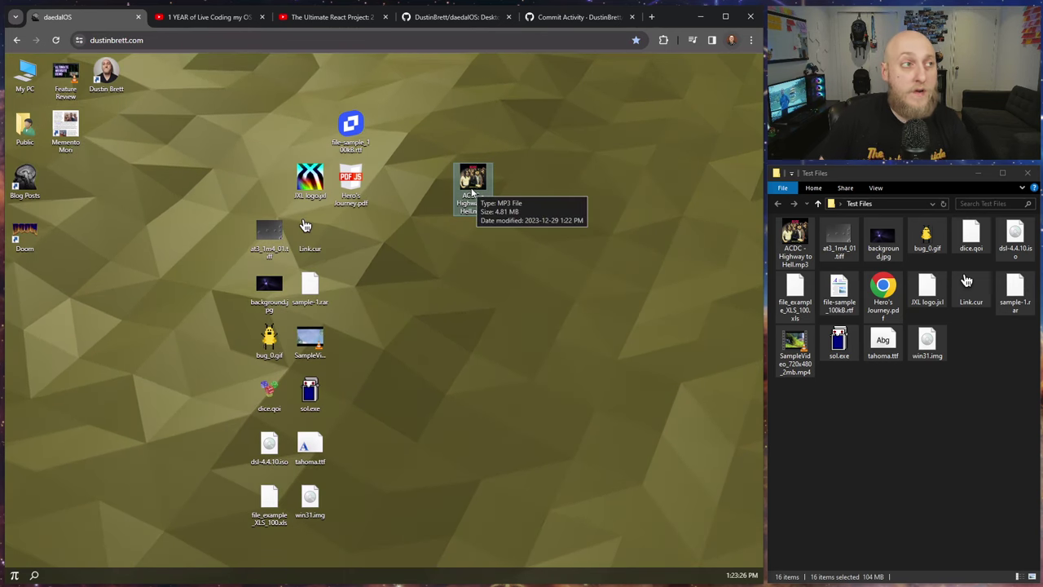
mouse_move(459, 186)
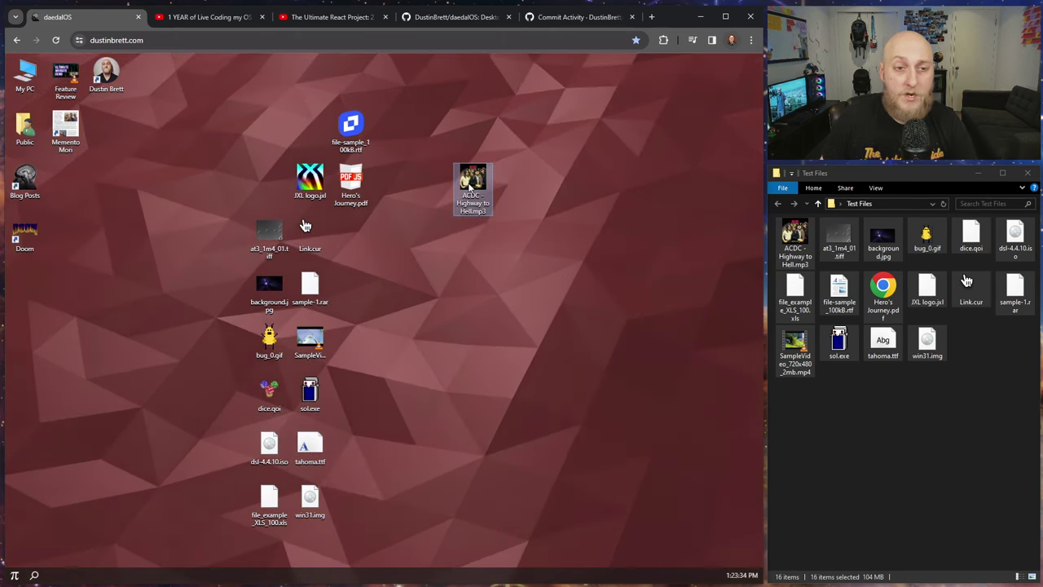
Step: Open the Highway to Hell MP3 in Webamp, stop playback, and move the player clear of the copied file icons
double_click(469, 188)
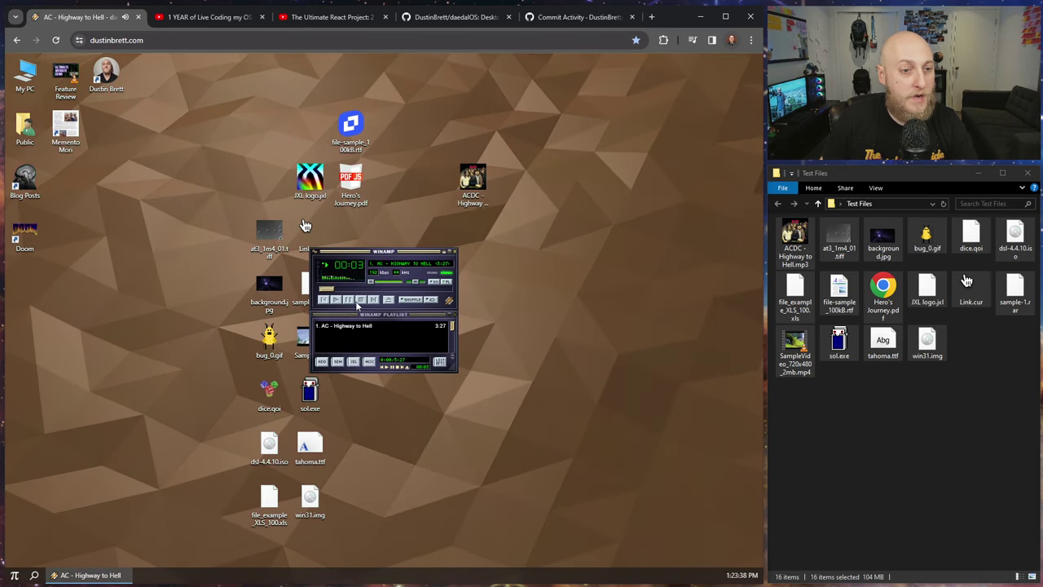
click(360, 300)
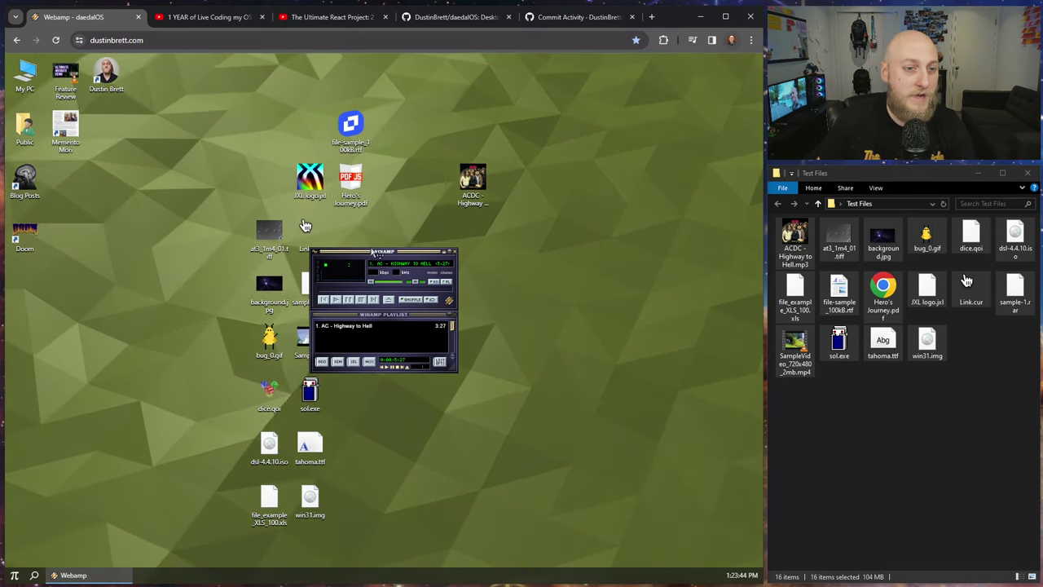
drag(372, 252, 485, 247)
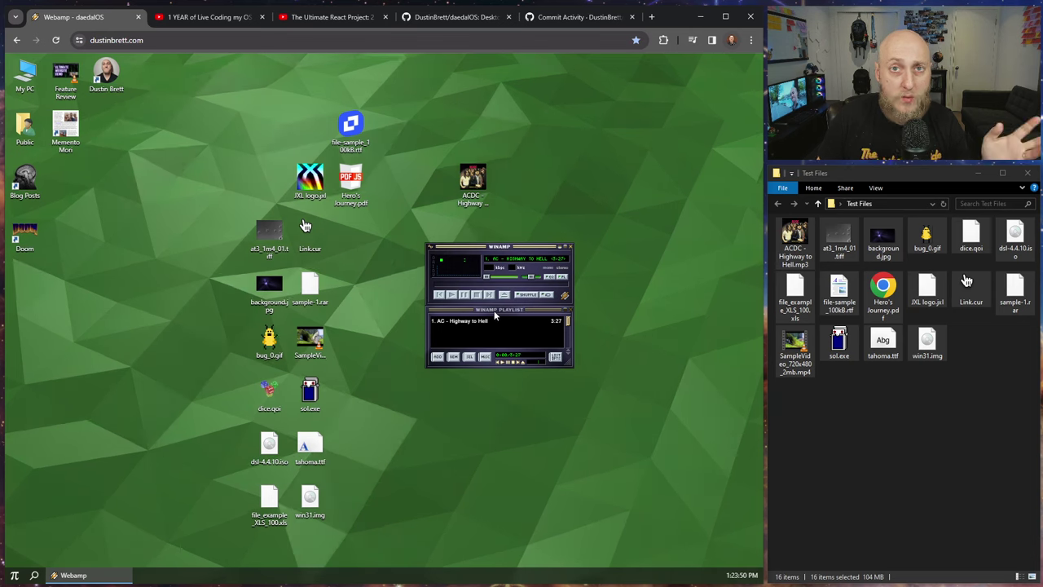
Step: Show Webamp's Milkdrop visualizer with the song playing, and enlarge the visualizer window
right_click(449, 255)
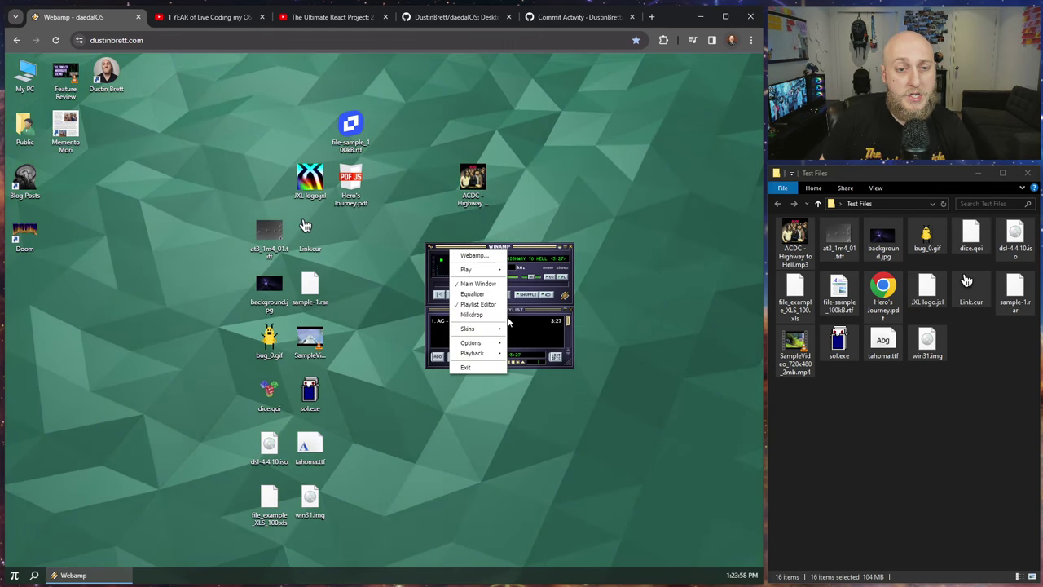
mouse_move(480, 332)
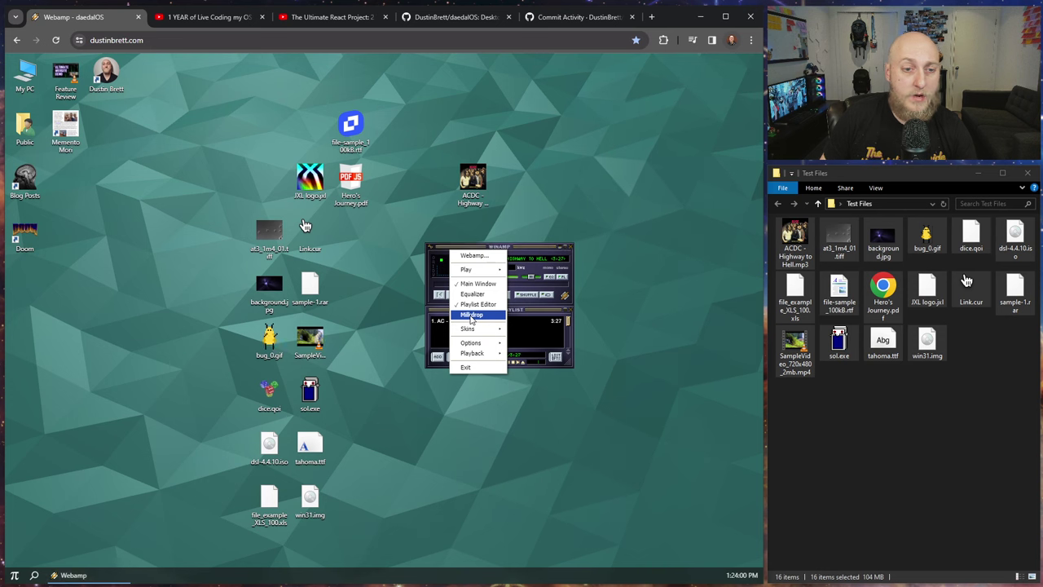
click(471, 315)
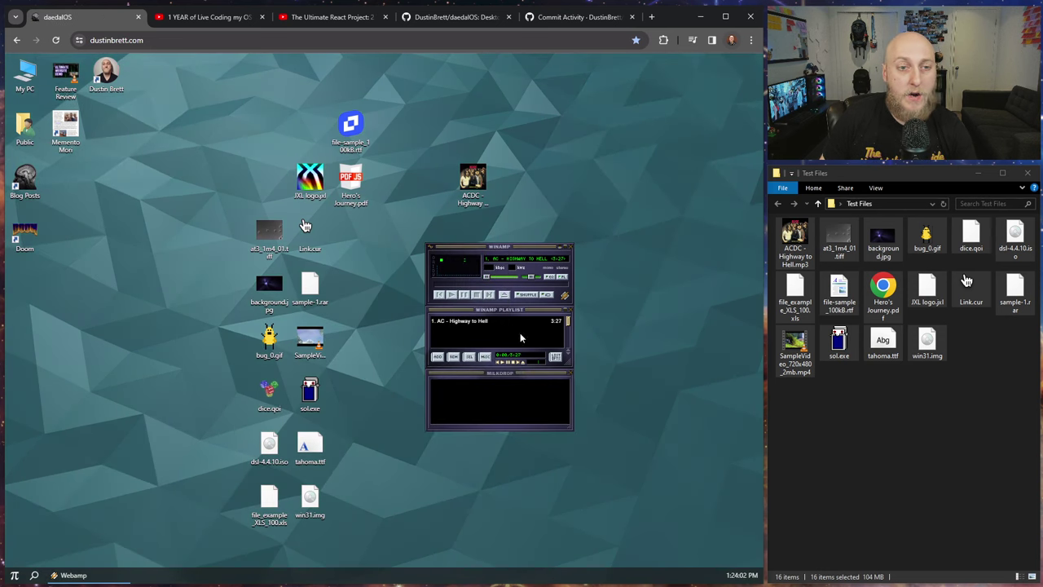
click(451, 302)
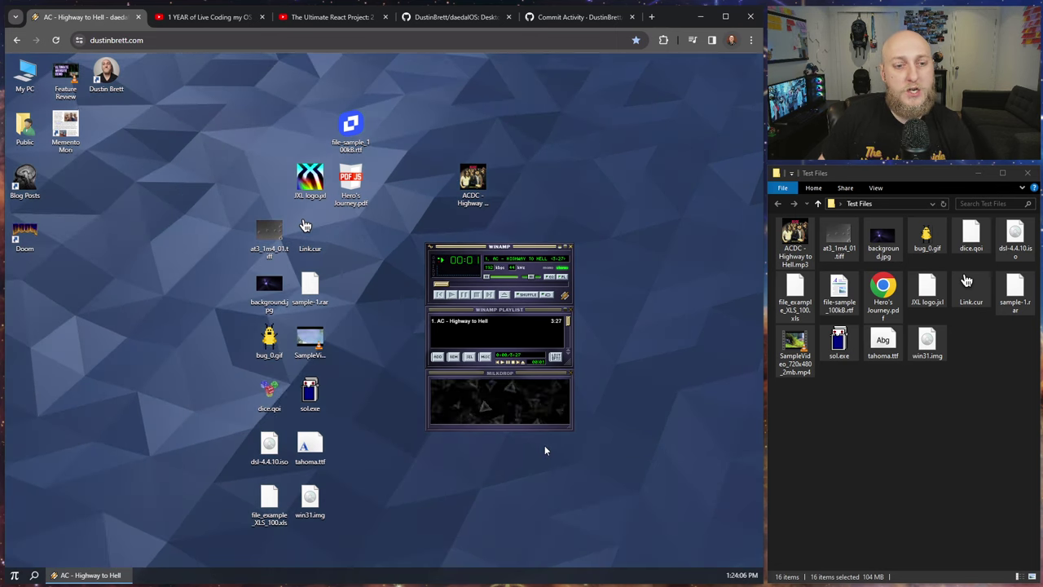
drag(571, 427, 640, 507)
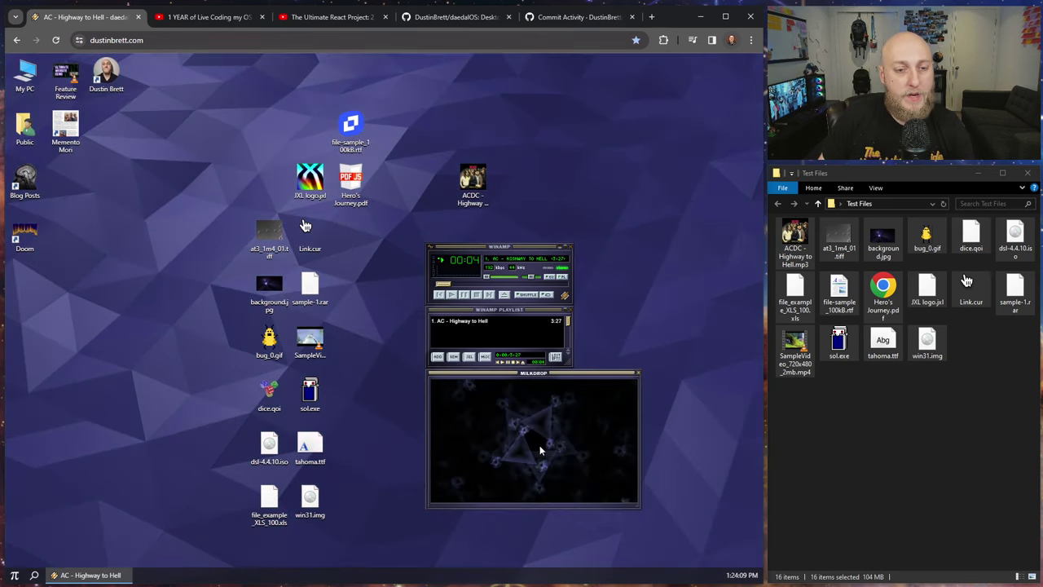
Step: Show the Milkdrop visualization as the desktop background
right_click(460, 405)
click(481, 415)
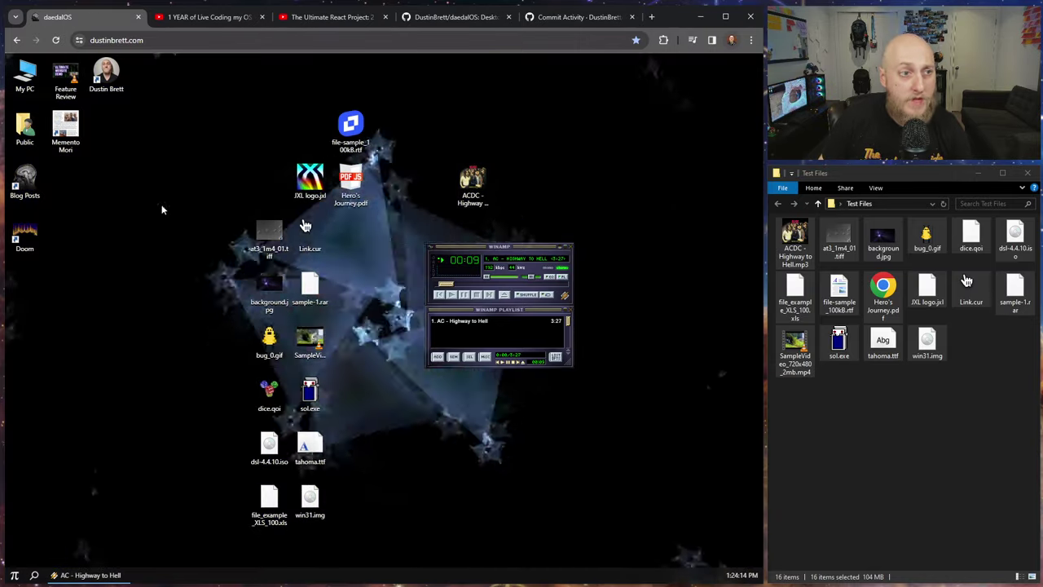
Step: Turn off the Music Visualization desktop background and close the Milkdrop window
right_click(148, 162)
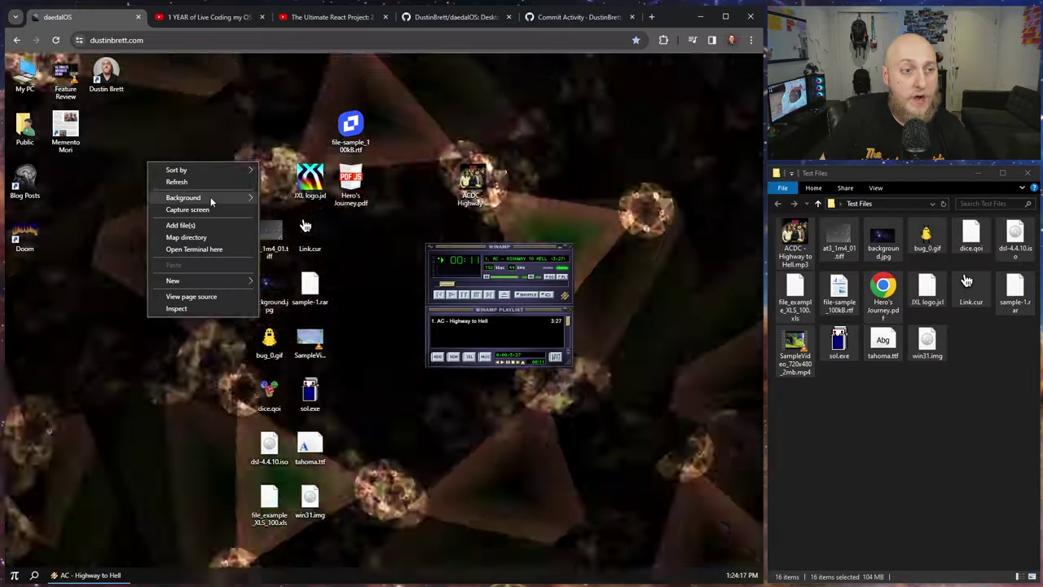
mouse_move(204, 198)
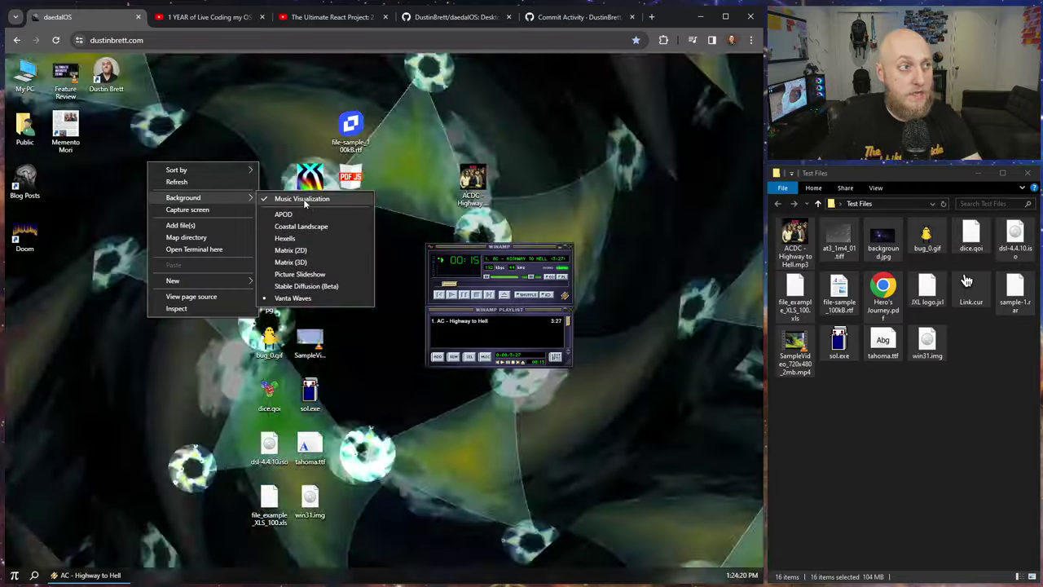
click(305, 200)
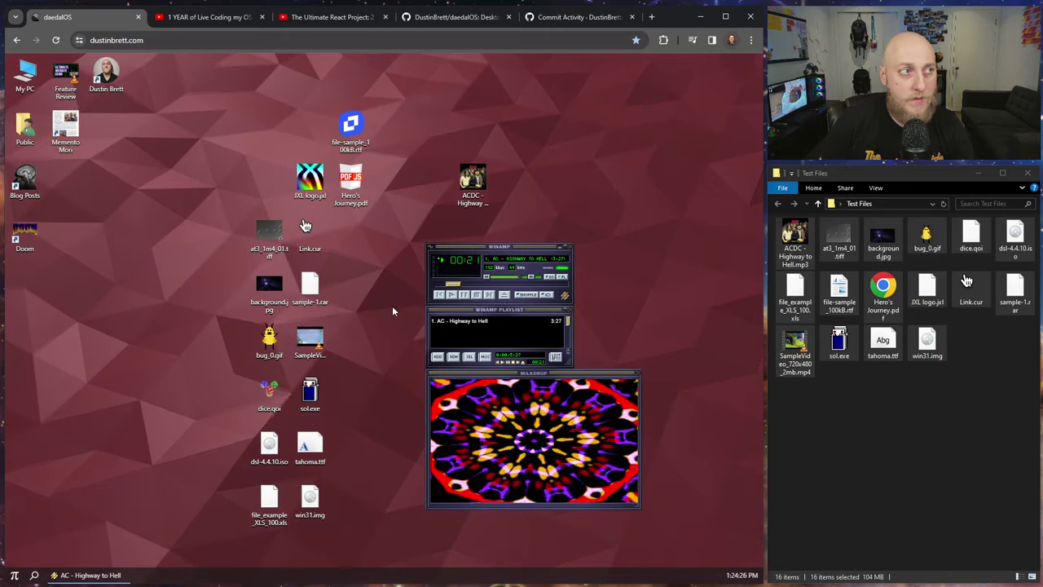
click(636, 373)
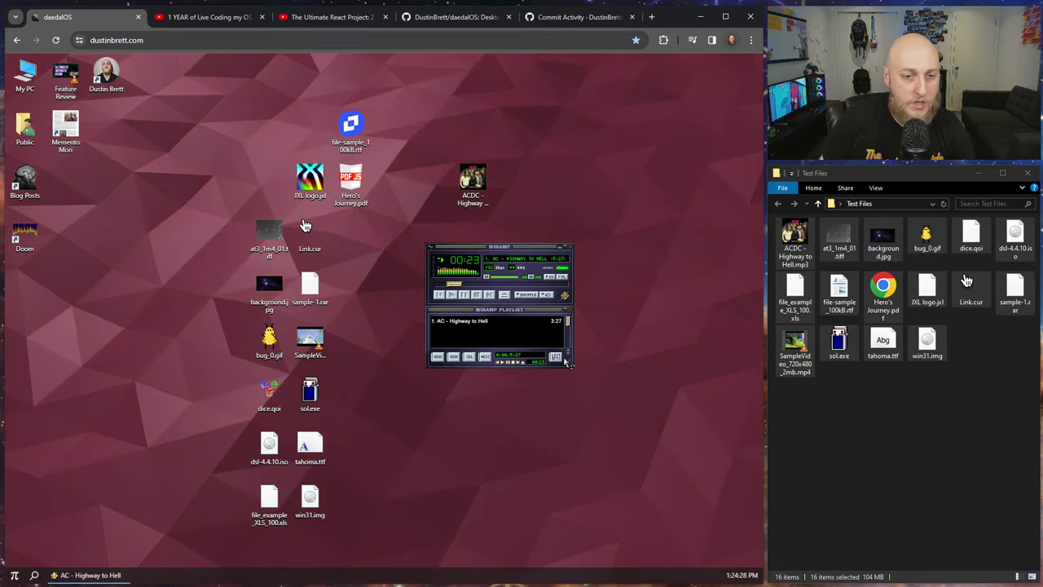
Step: Play the SomaFM - Groove Salad.m3u playlist from the Public Music folder in Webamp, moving the folder window and player apart
double_click(24, 128)
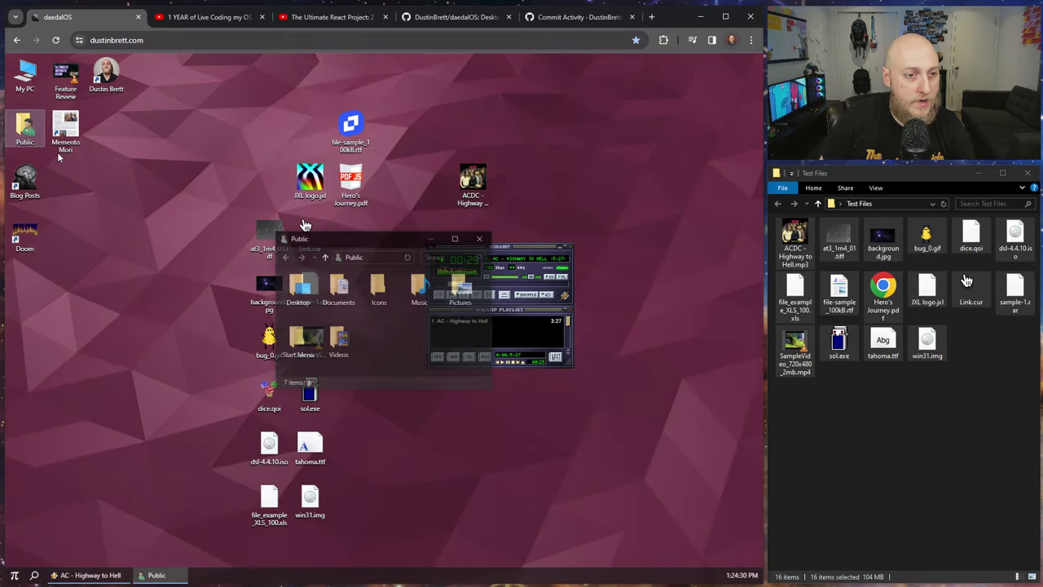
double_click(419, 290)
drag(367, 238, 293, 155)
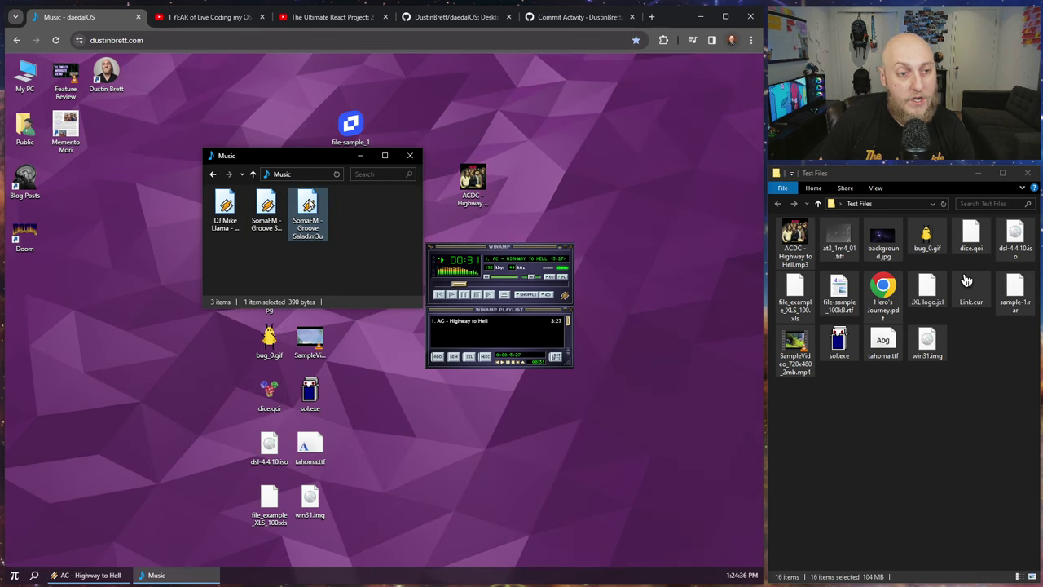
double_click(309, 230)
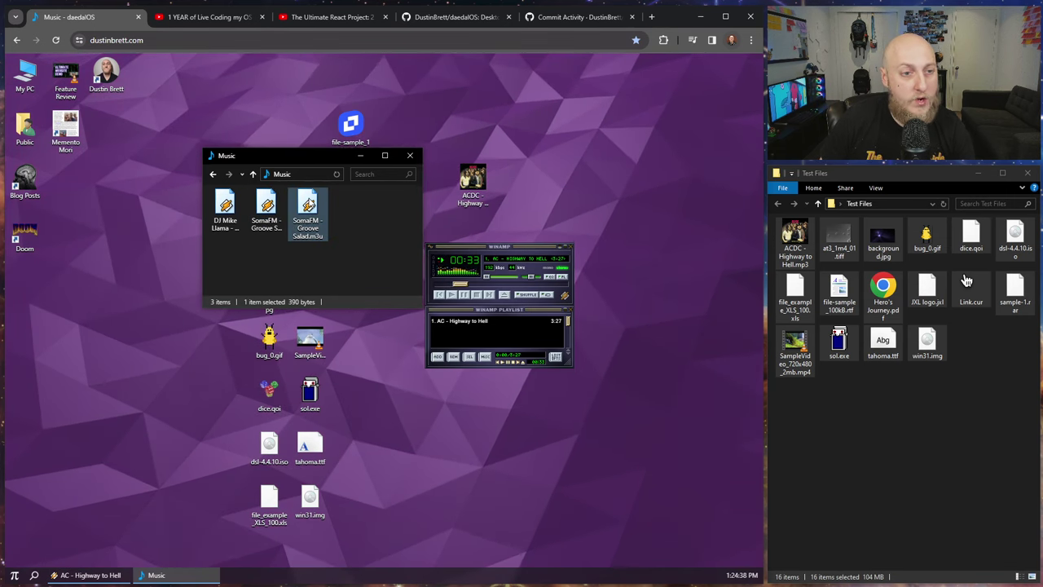
drag(471, 253, 496, 244)
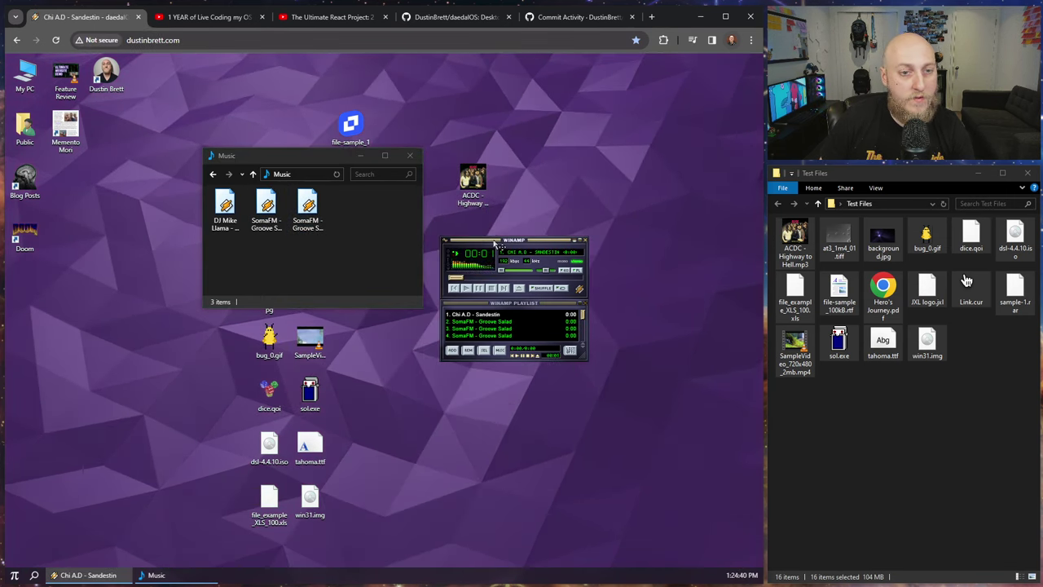
Step: Apply the SpyAMP Professional Edition v5 skin to the Webamp player
right_click(467, 244)
mouse_move(487, 324)
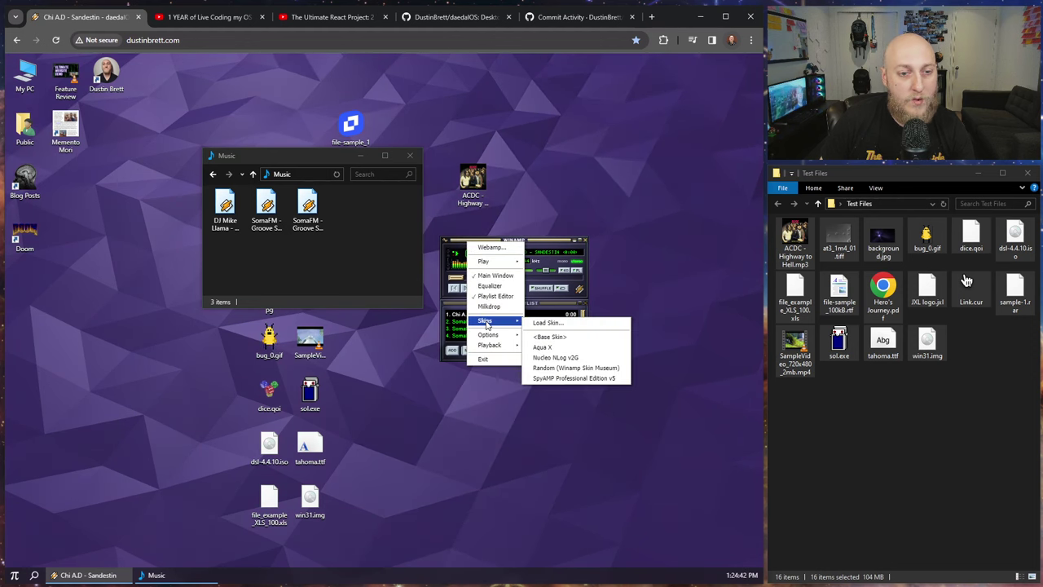
click(562, 380)
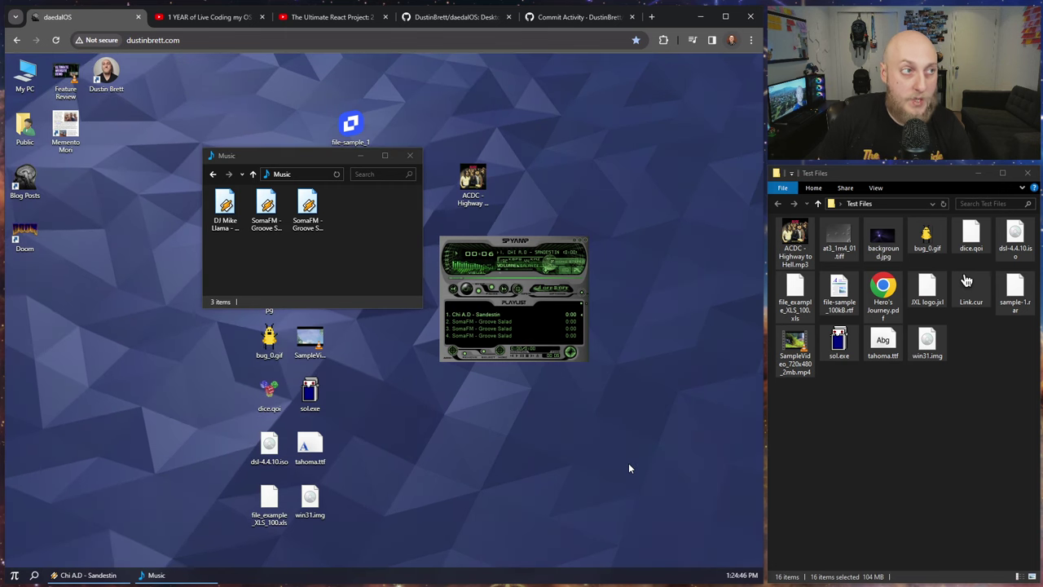
Step: Switch the Webamp player to a random skin from the Winamp Skin Museum
right_click(500, 305)
mouse_move(515, 387)
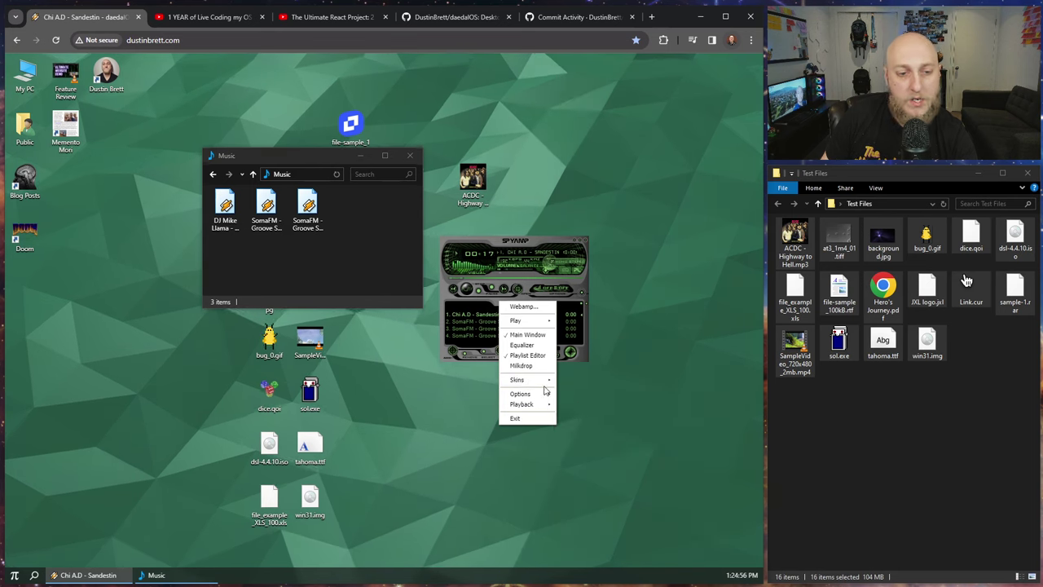
click(605, 429)
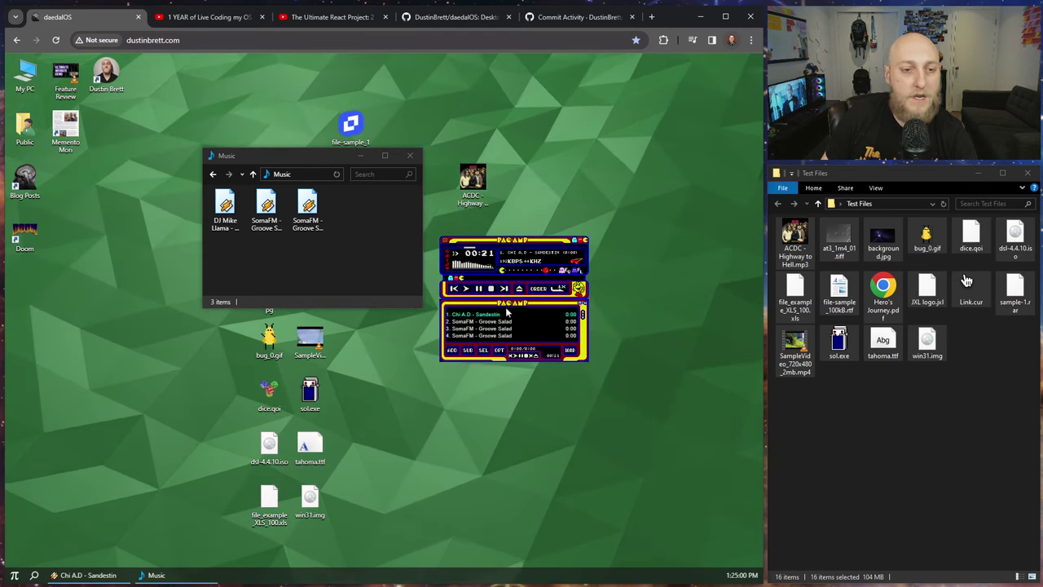
Step: Close Webamp, reload the page, and reopen the Highway to Hell MP3 briefly to check whether the chosen skin persists
click(585, 241)
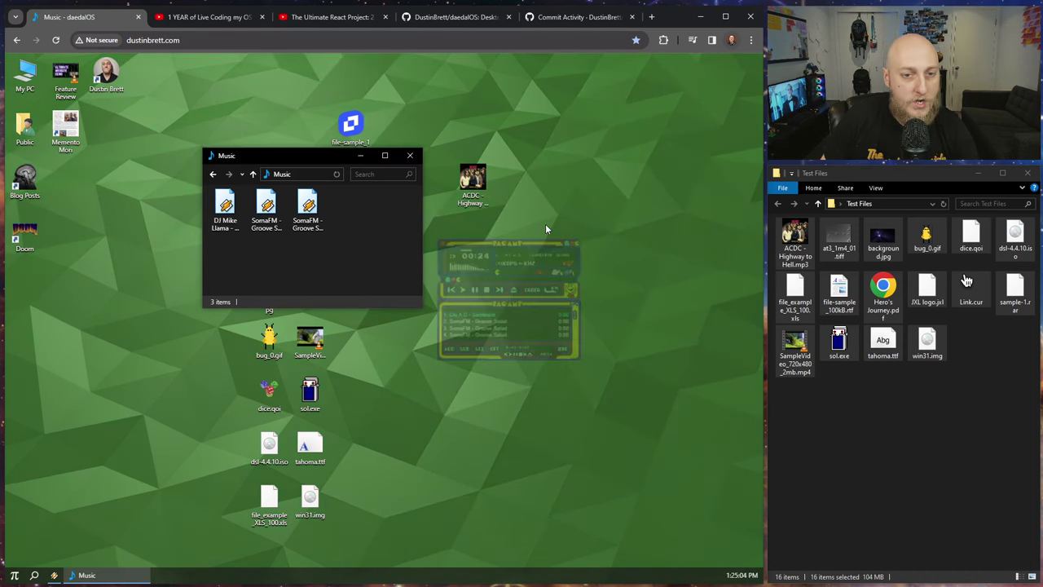
click(55, 40)
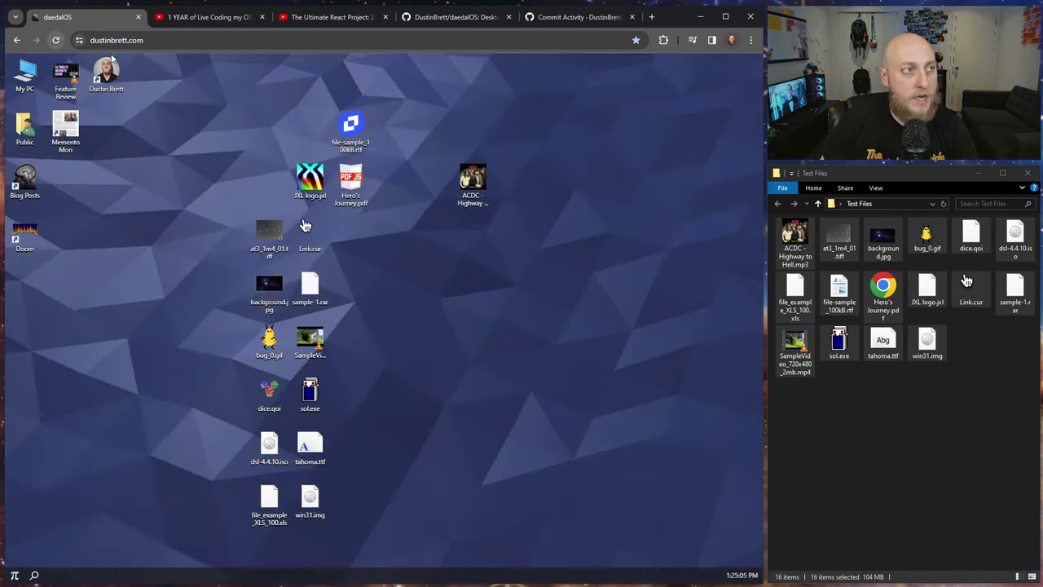
double_click(475, 181)
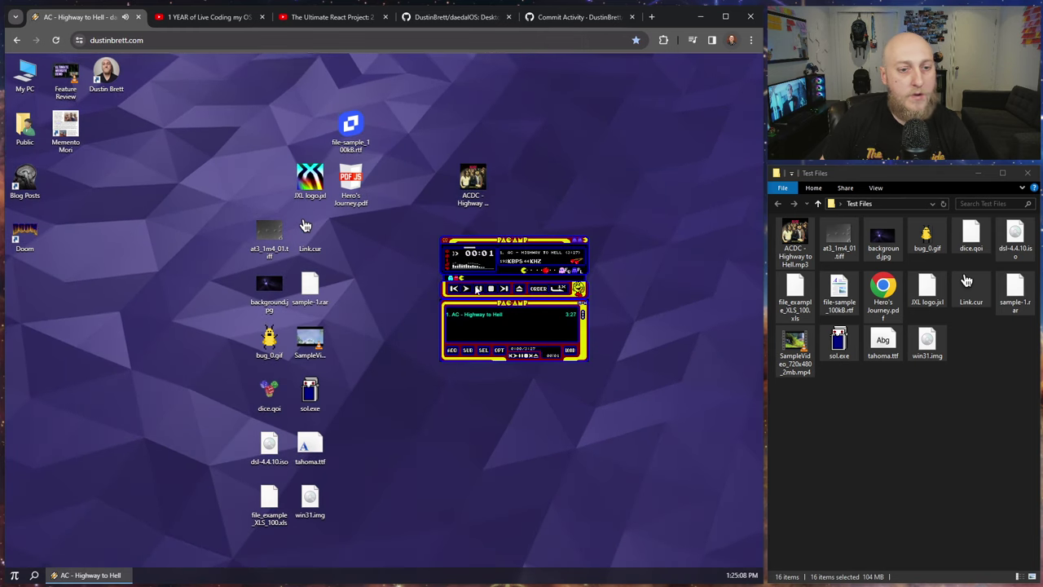
click(585, 241)
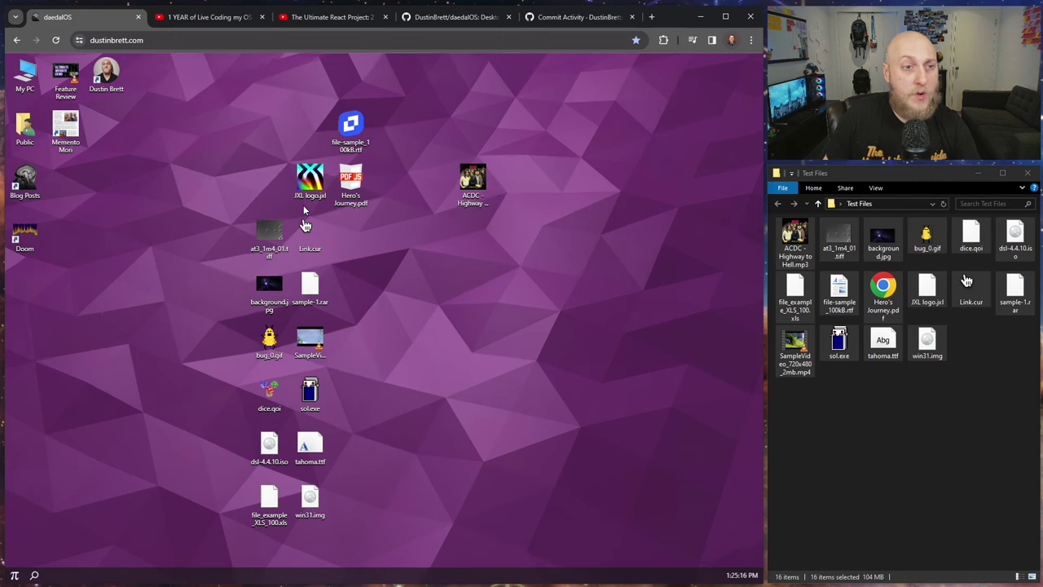
Step: Move the JXL logo.jxl icon to an empty area of the desktop, and view the image in Photos
drag(310, 181, 453, 283)
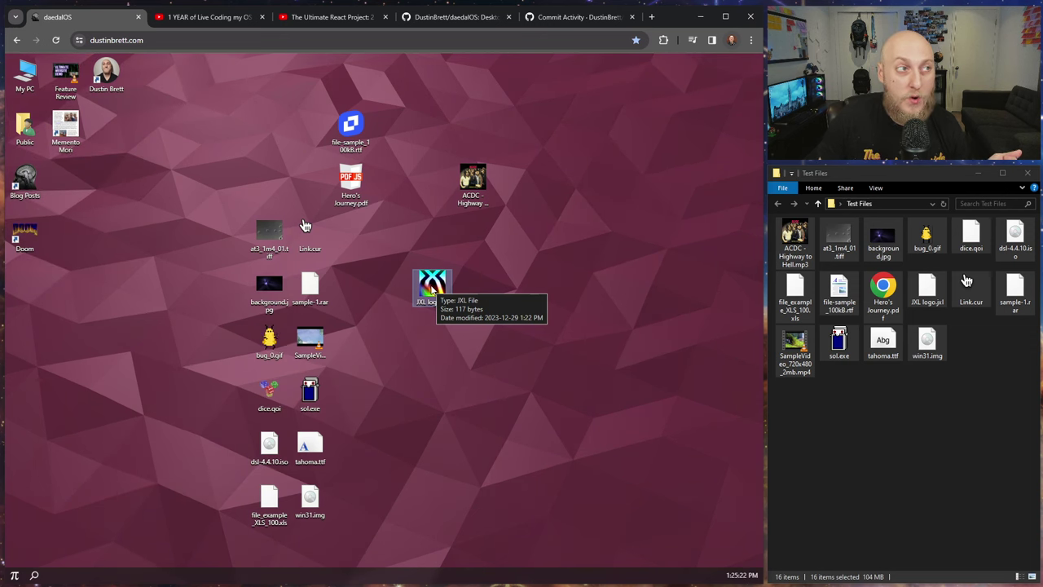
double_click(432, 287)
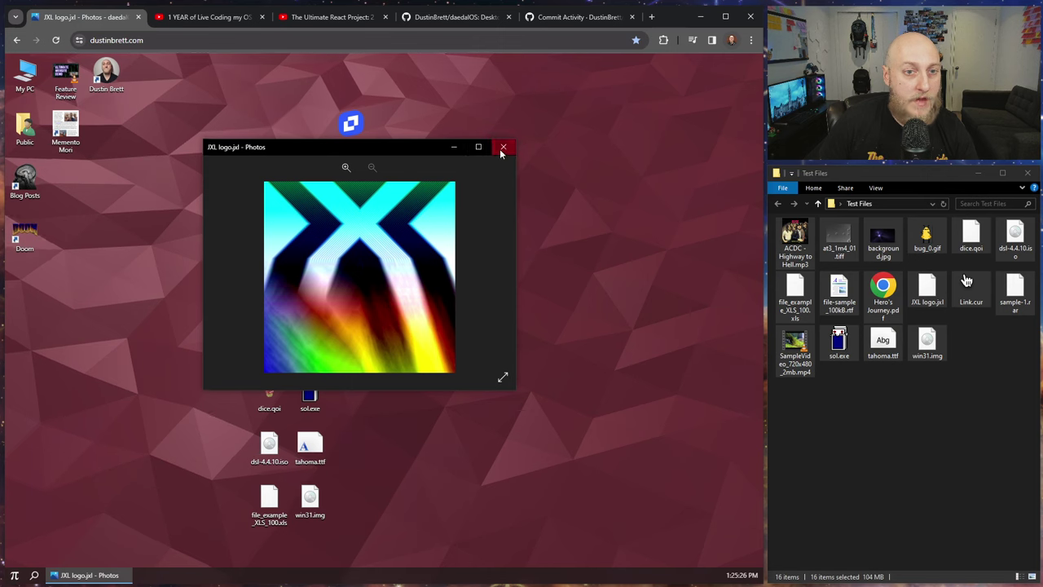
click(504, 149)
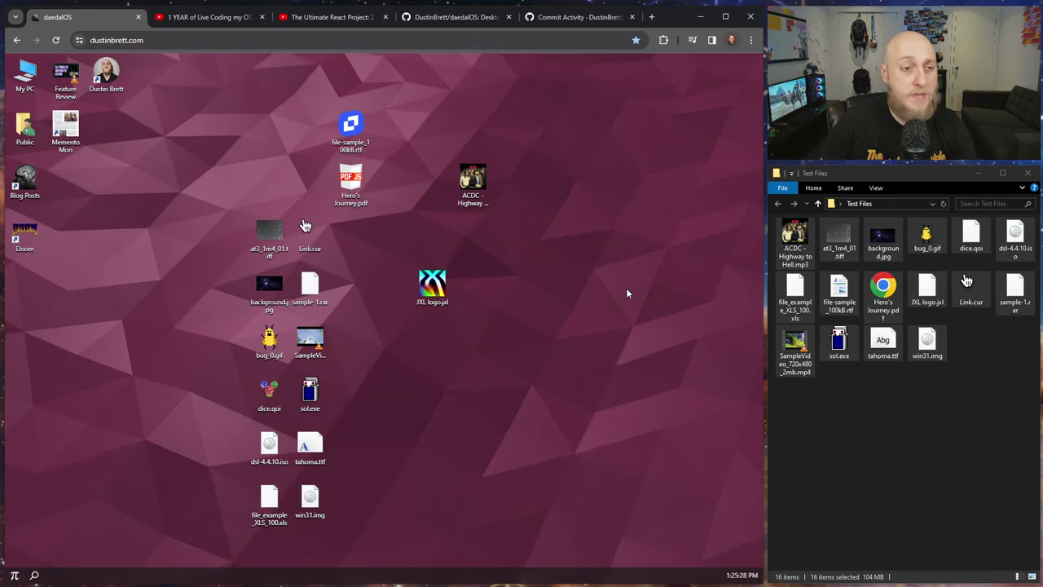
Step: Move the at3_1m4_01.tiff icon beside the JXL logo file, and view the image in Photos
drag(269, 237, 388, 288)
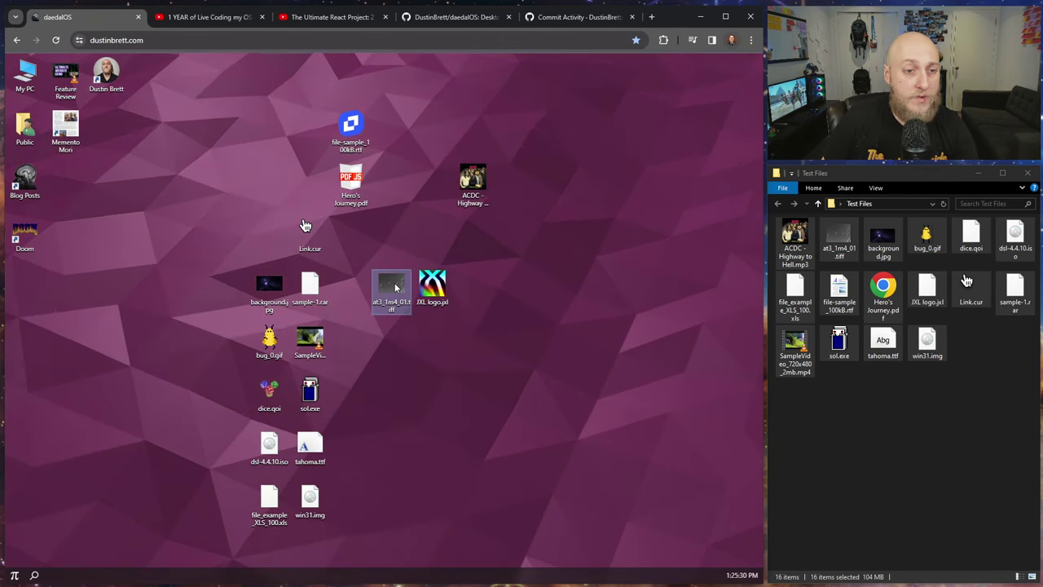
double_click(395, 287)
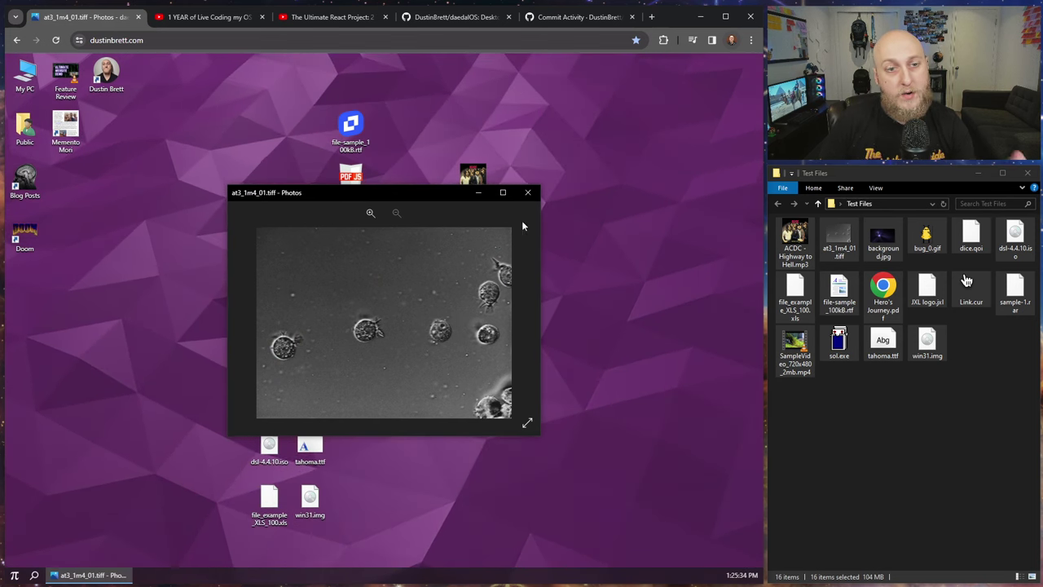
click(528, 194)
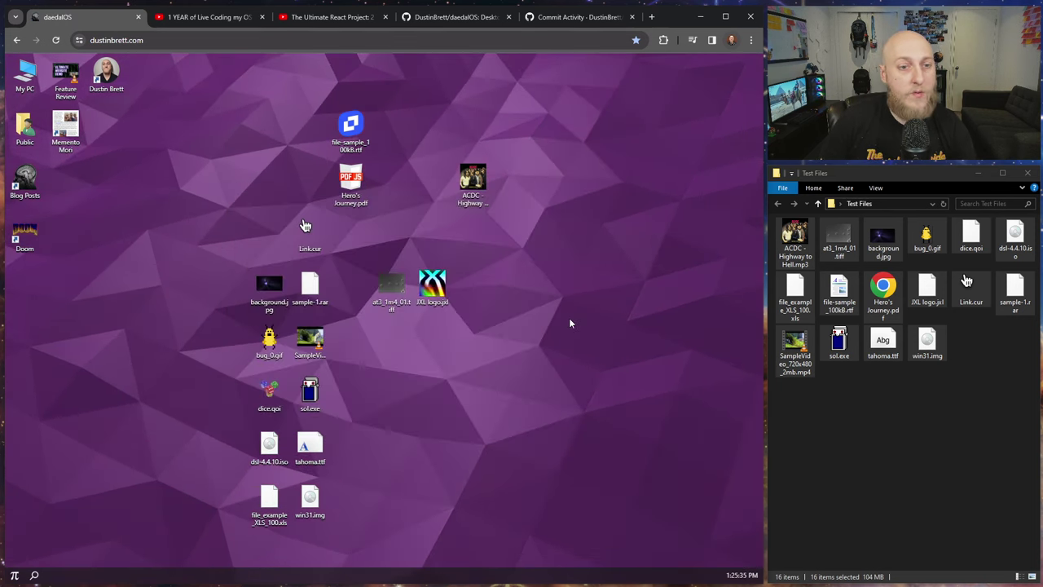
click(438, 324)
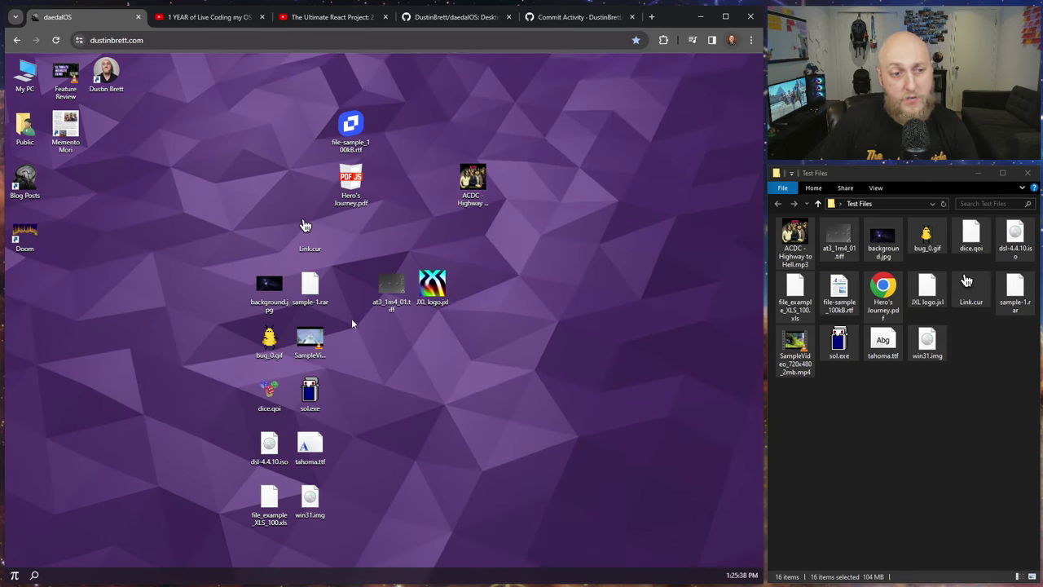
Step: Move background.jpg to a free spot above the other copied files, and set it as the desktop background
drag(252, 241, 229, 181)
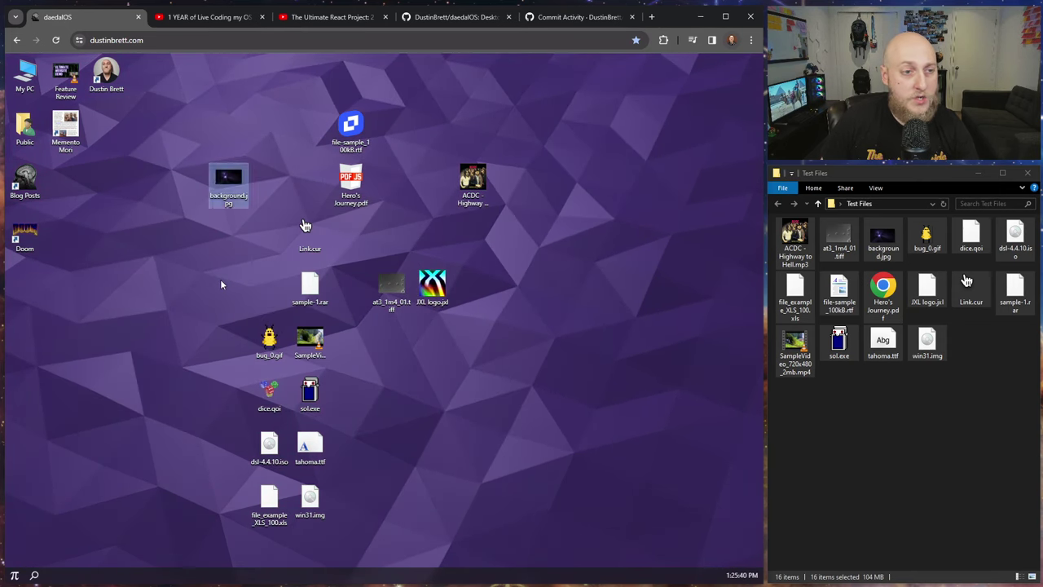
click(225, 189)
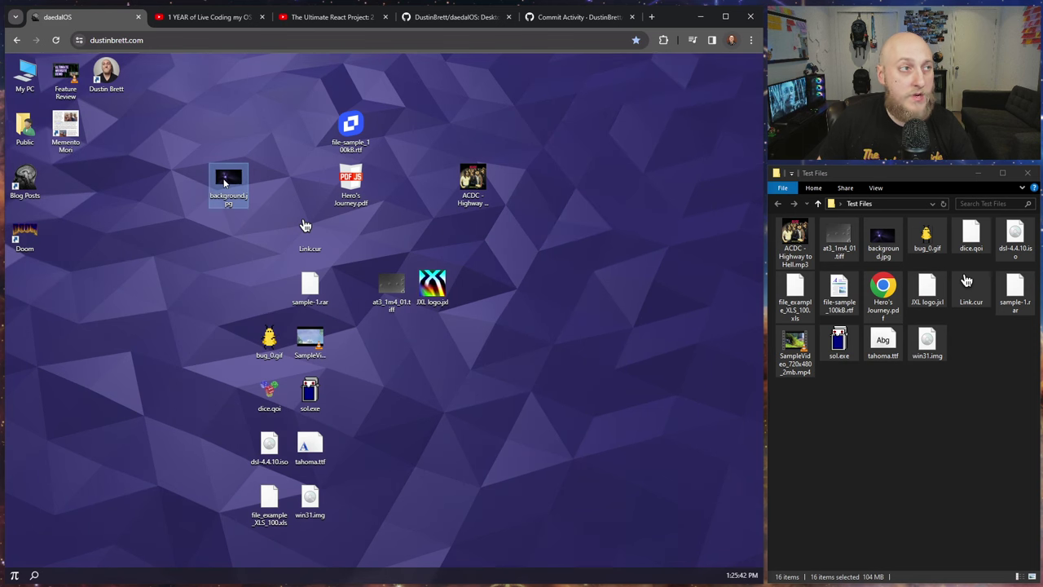
right_click(226, 177)
mouse_move(281, 206)
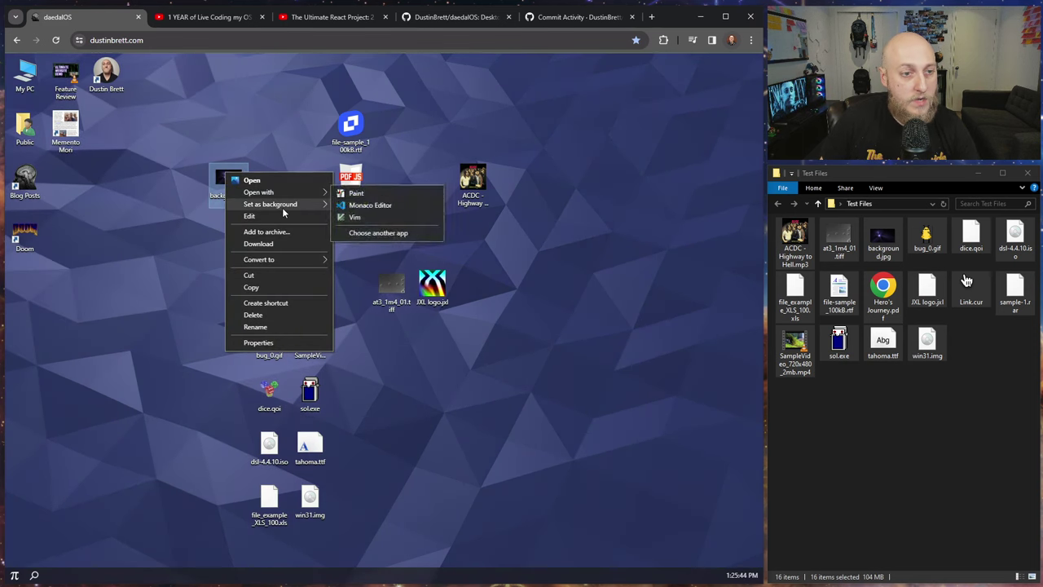
click(356, 213)
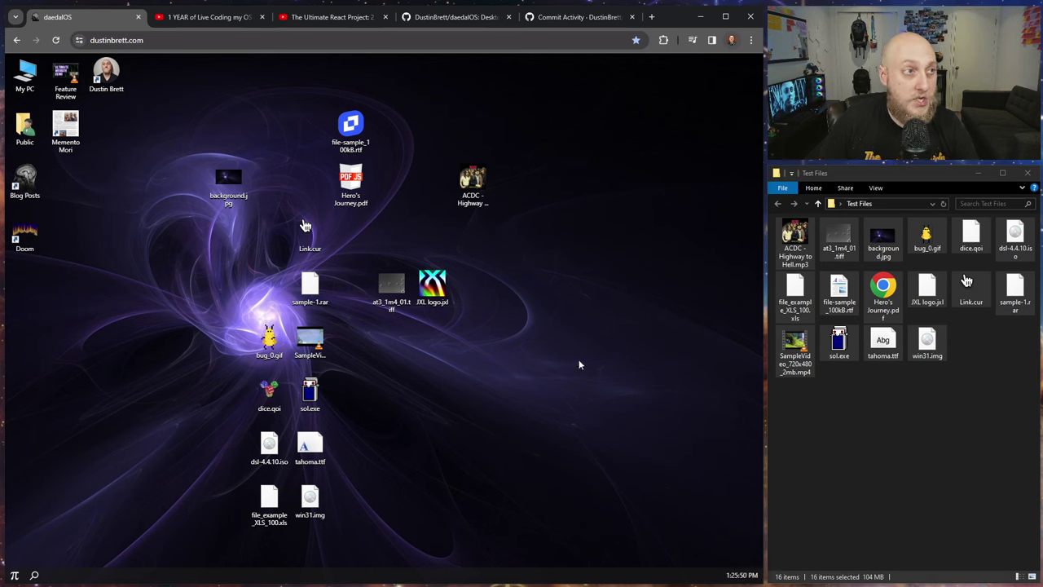
Step: Play SampleVideo_720x480_2mb.mp4 in the Video Player, and close the player window
double_click(309, 343)
drag(324, 169, 290, 142)
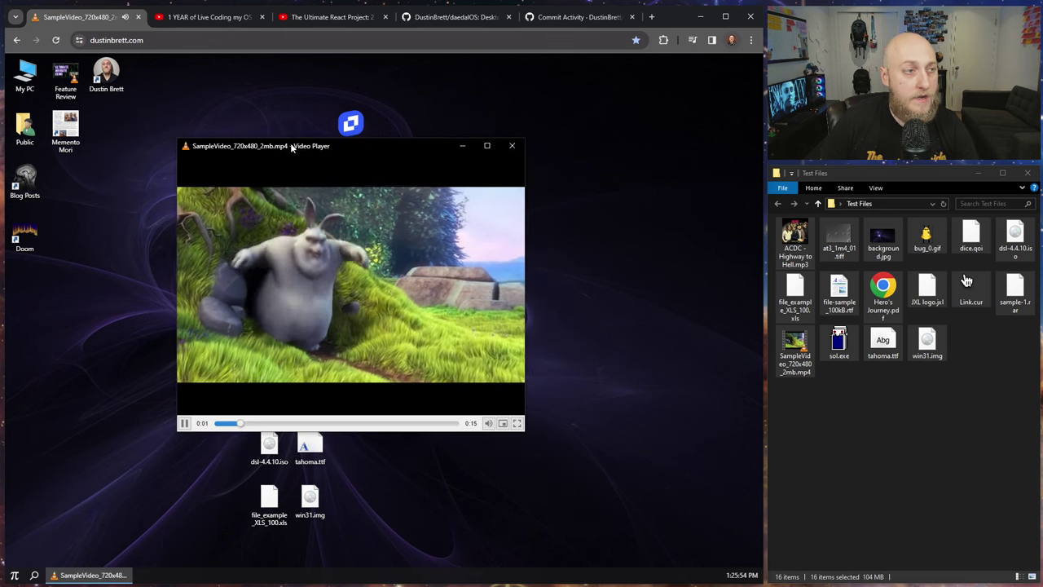
click(512, 145)
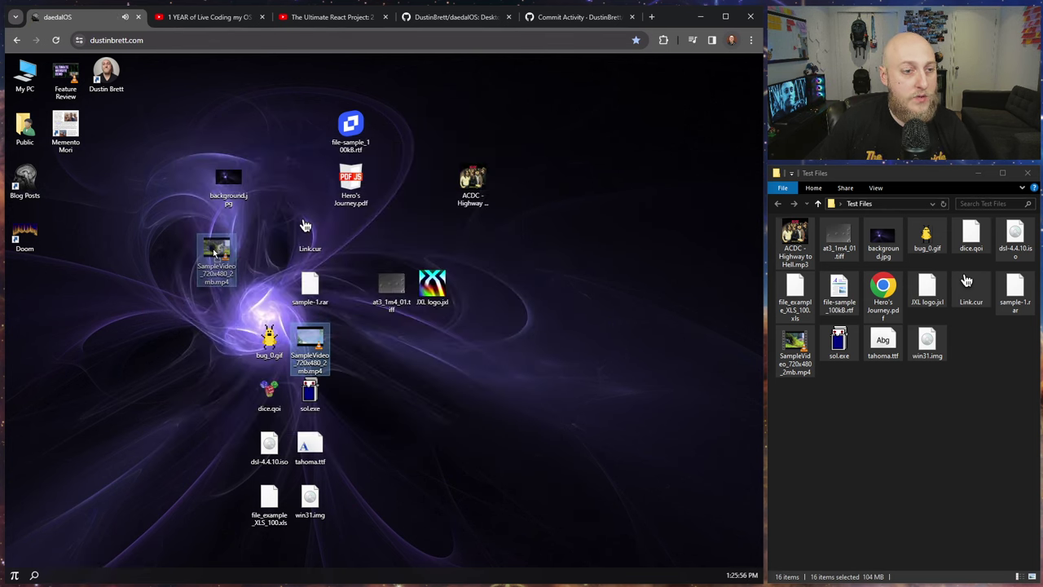
Step: Move the SampleVideo_720x480_2mb.mp4 icon below background.jpg, and set the video as the desktop background
drag(214, 252, 196, 241)
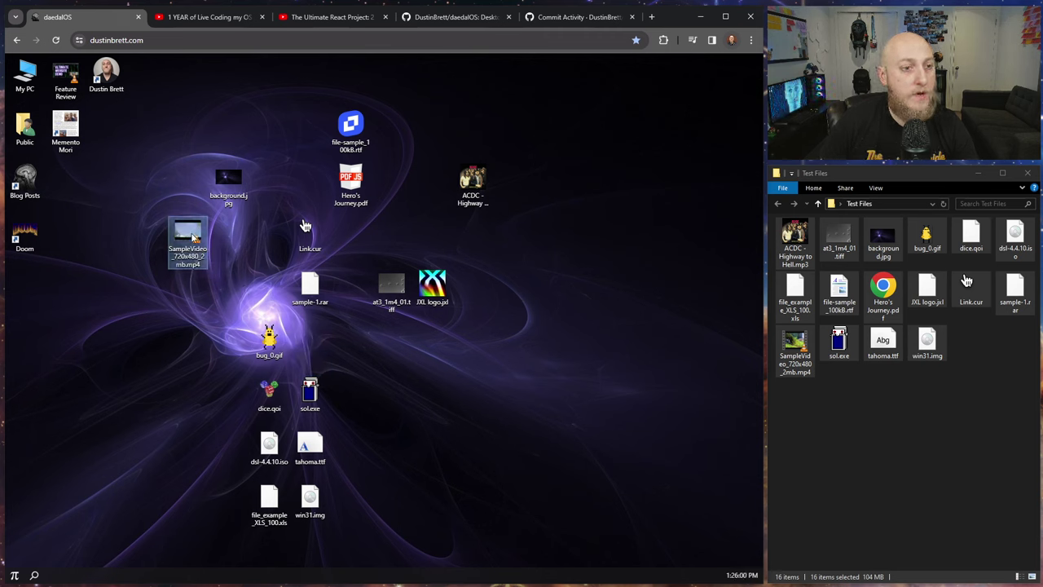
right_click(193, 238)
click(232, 265)
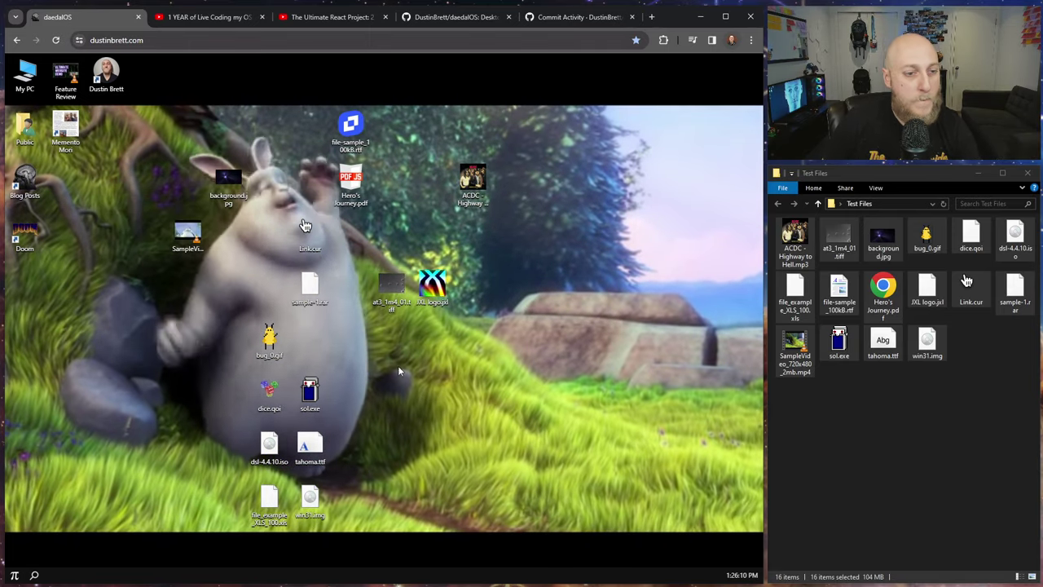
Step: Move the bug_0.gif icon beside the sample video, and view the animated image in Photos
drag(269, 338, 236, 245)
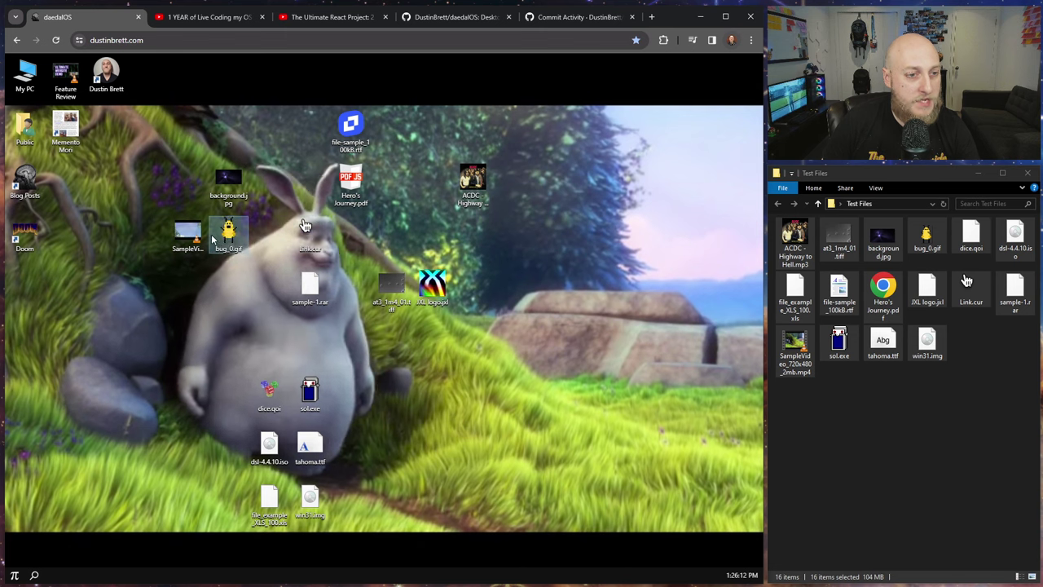
double_click(233, 238)
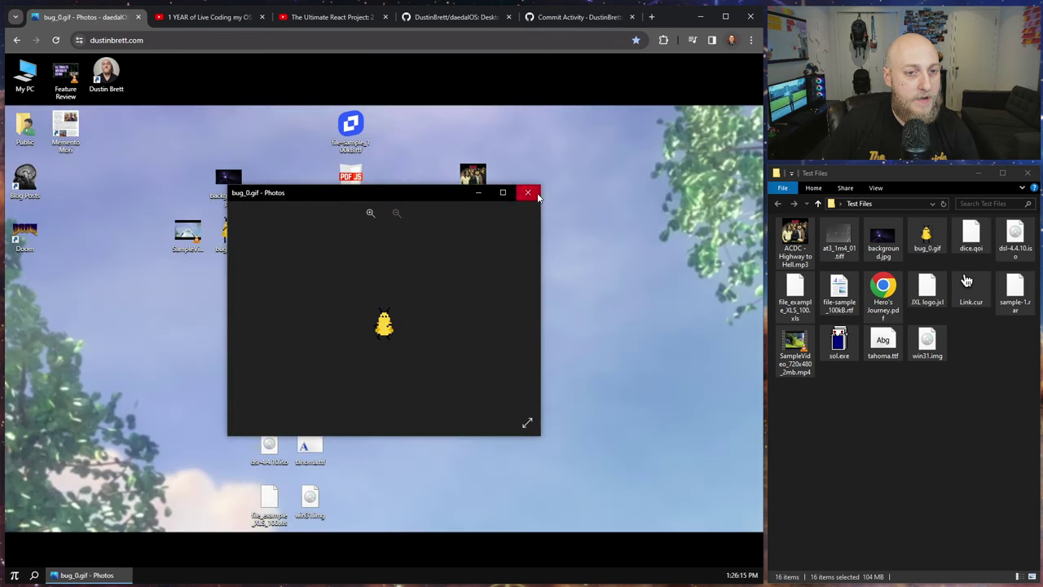
click(527, 192)
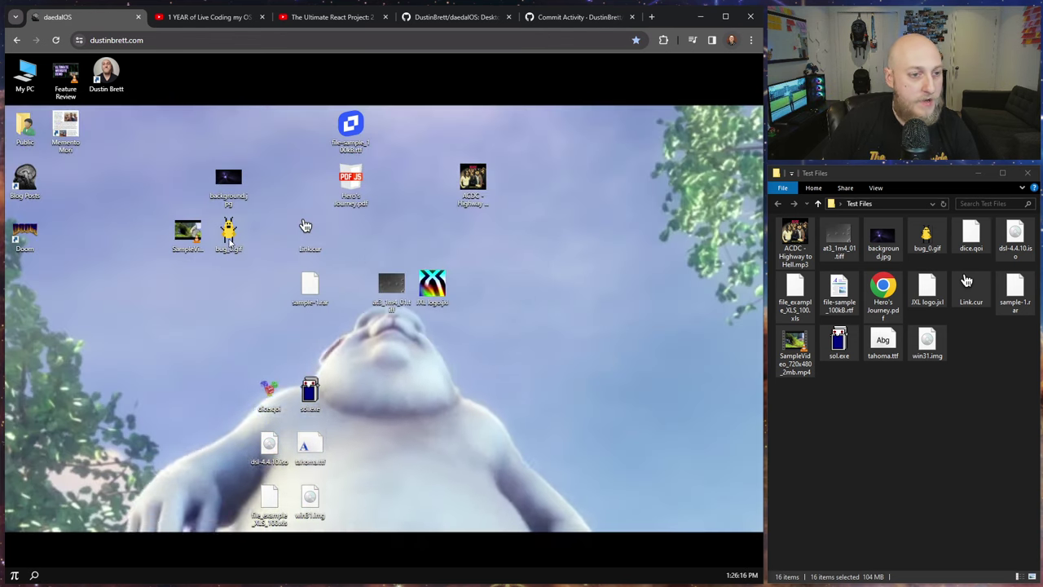
right_click(487, 249)
mouse_move(526, 283)
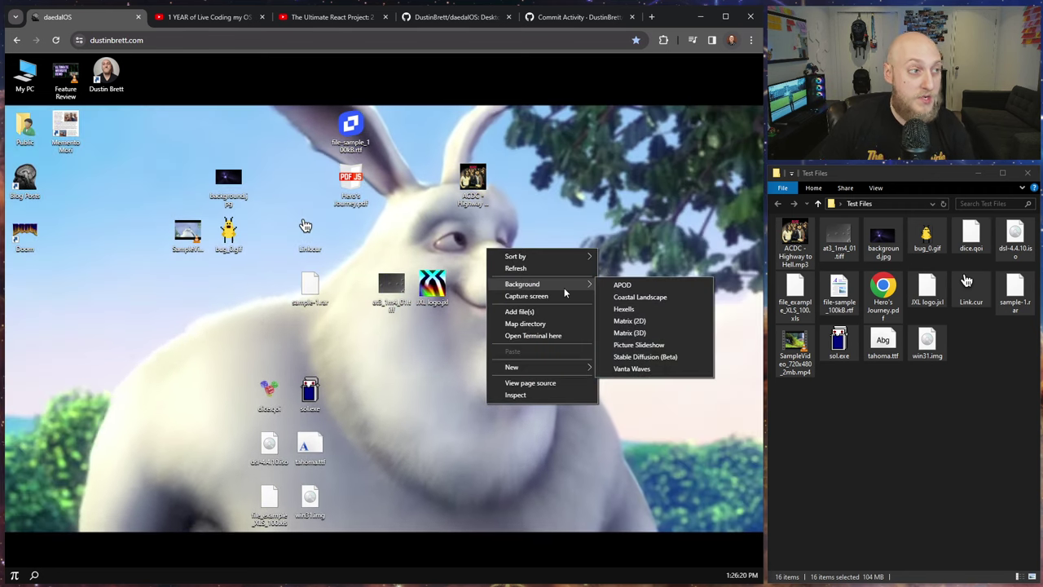
click(882, 418)
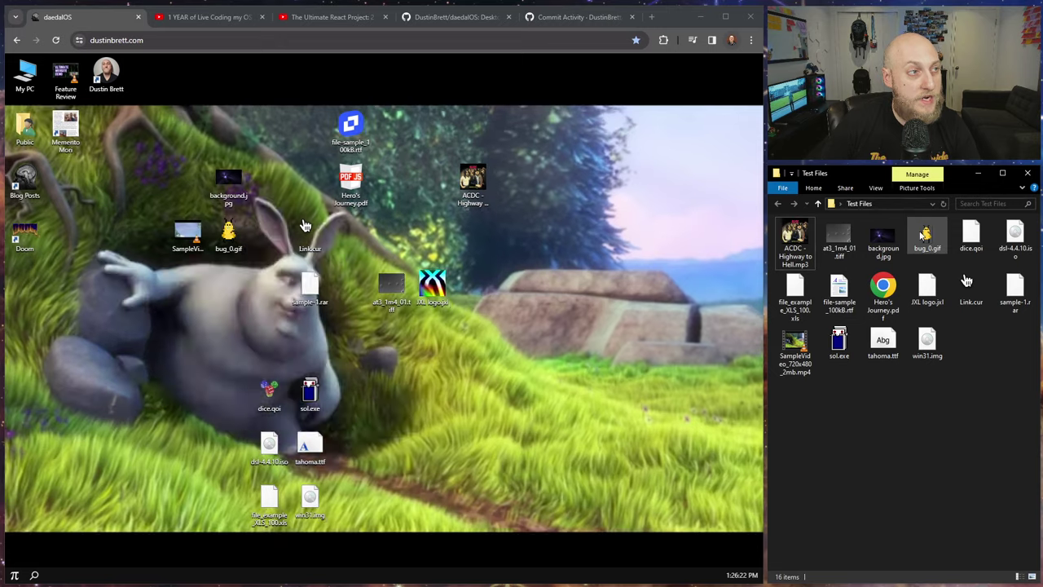
Step: Change the desktop background to APOD
right_click(402, 211)
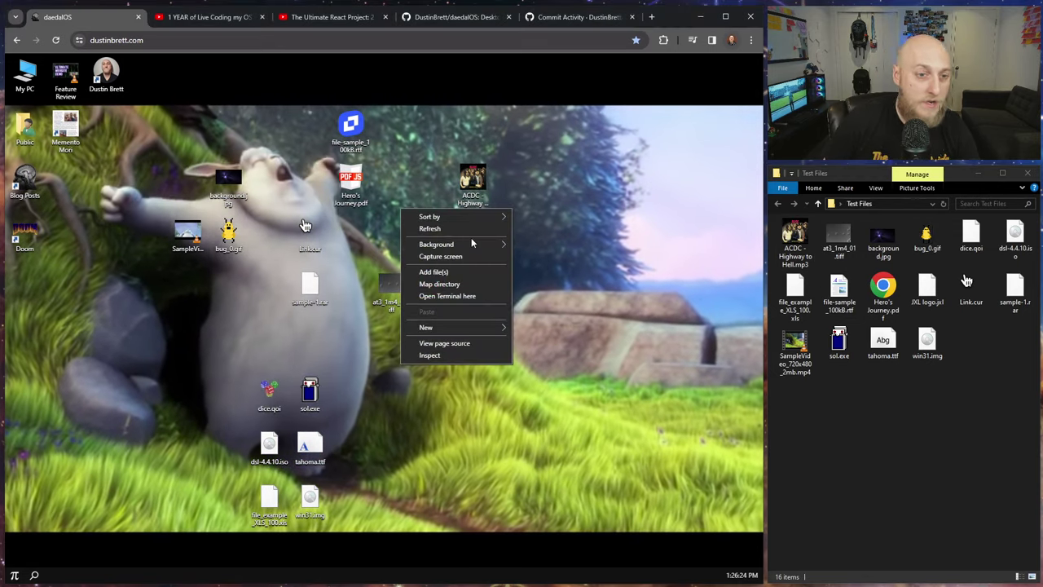
mouse_move(471, 245)
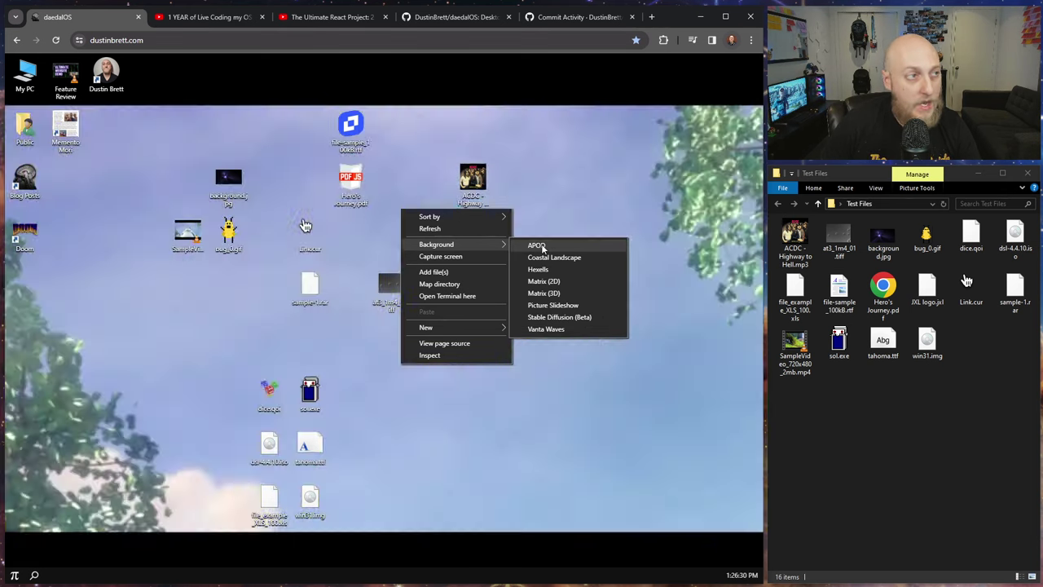
click(536, 245)
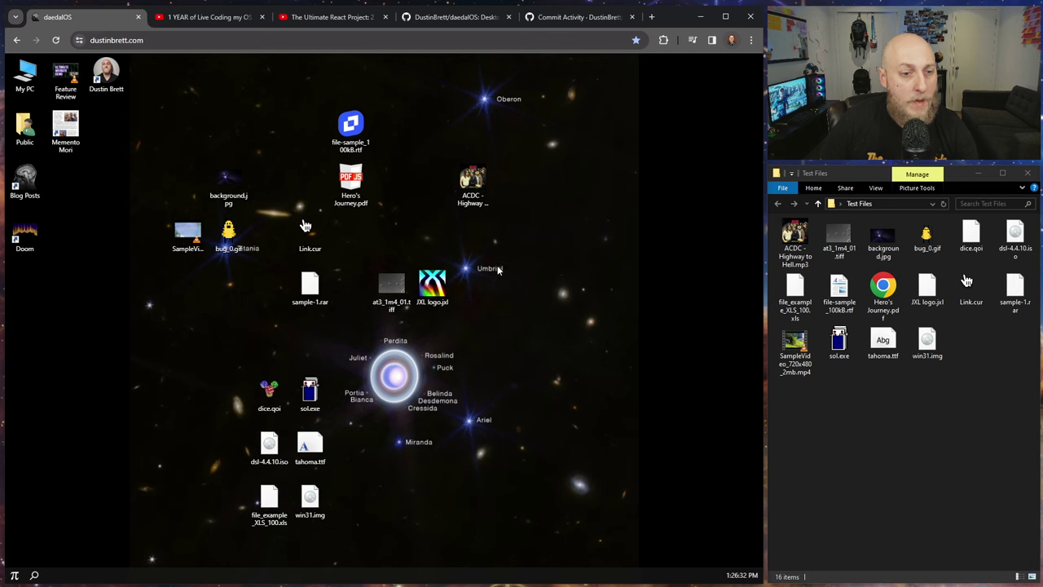
Step: Change the desktop background to Coastal Landscape, and switch it to Hexells
right_click(386, 197)
mouse_move(473, 234)
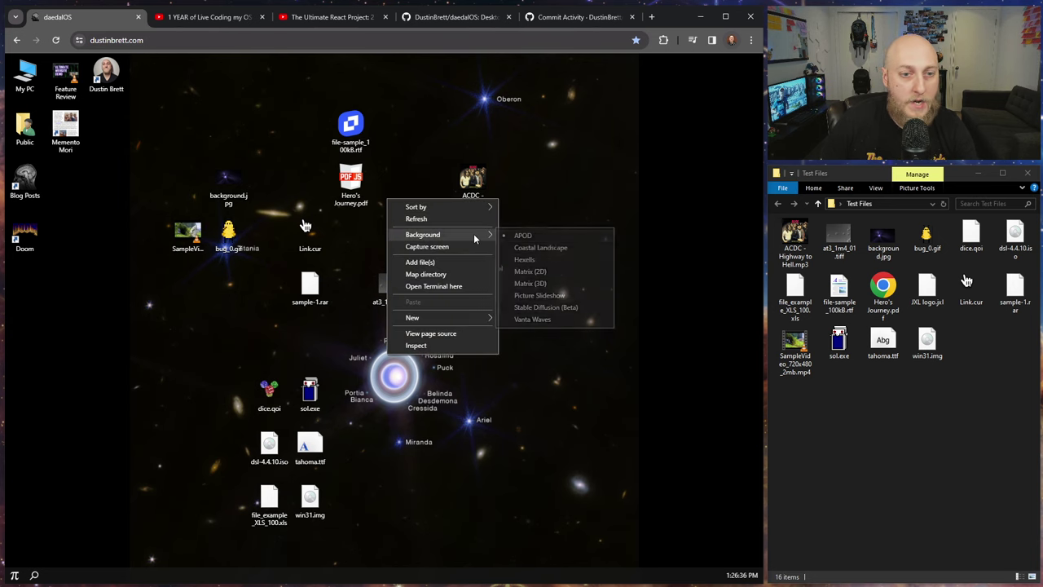
click(553, 247)
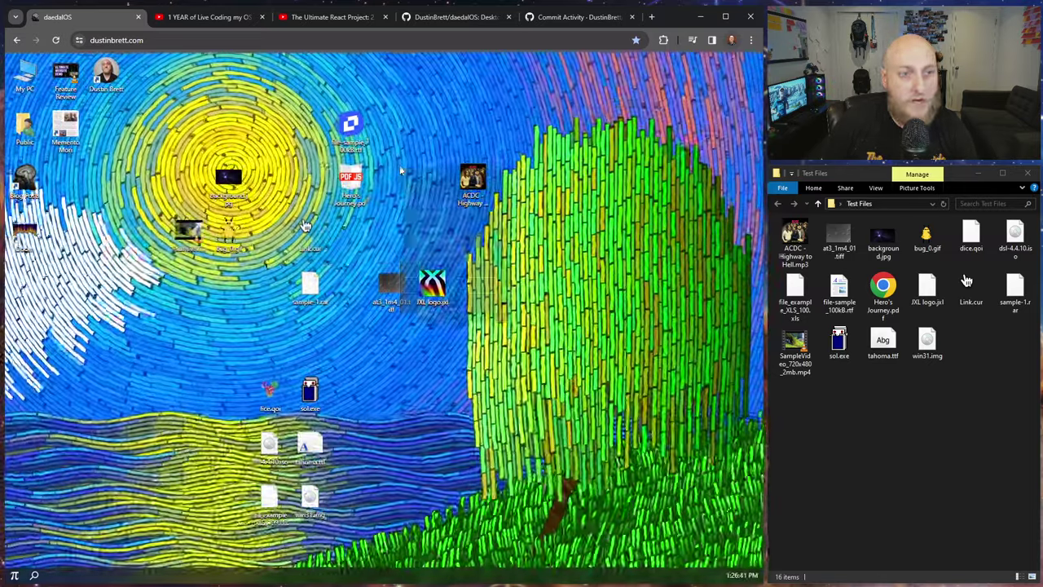
right_click(399, 169)
mouse_move(432, 203)
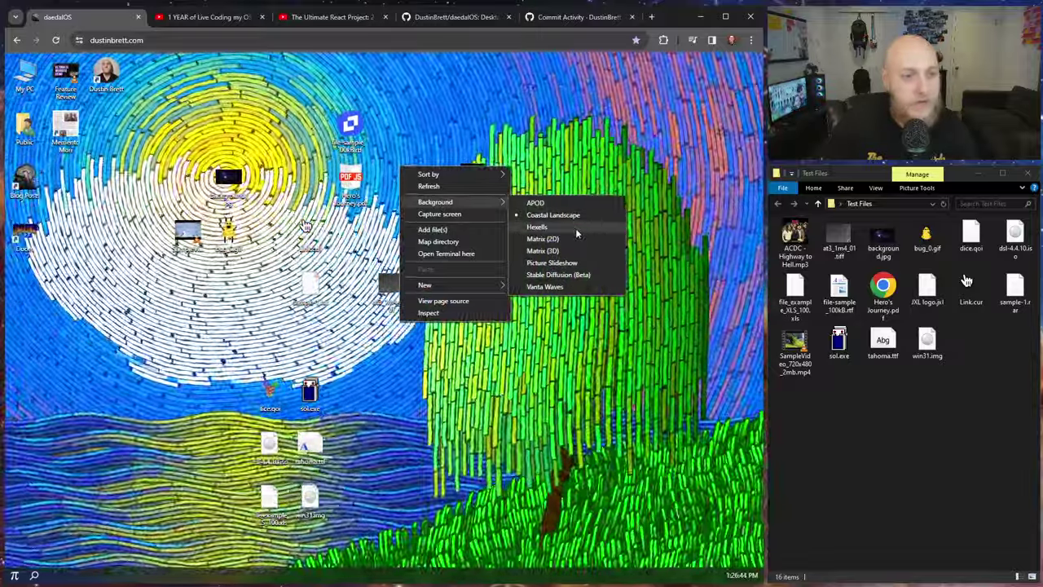
click(575, 231)
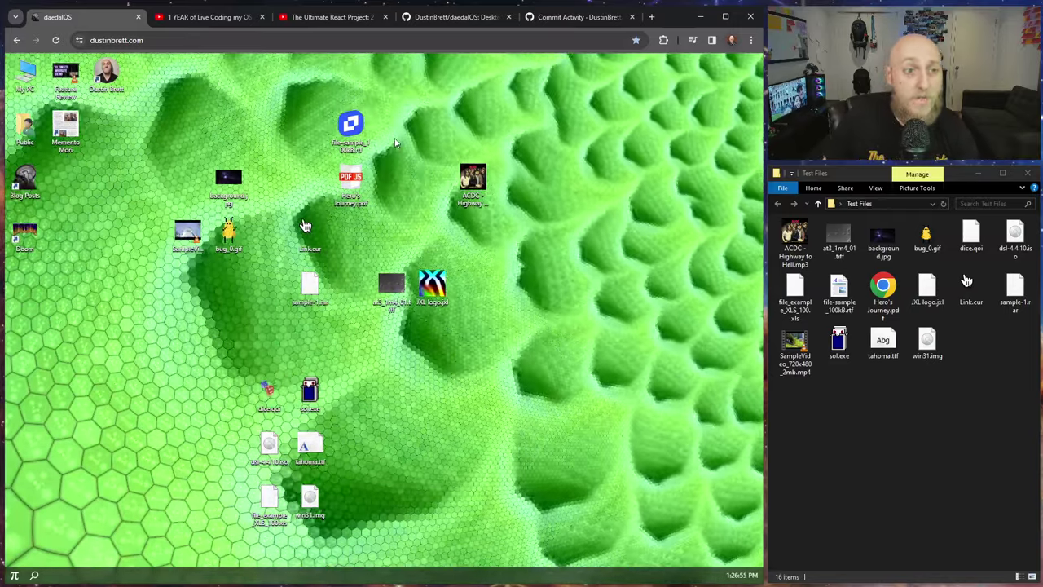
Step: Change the desktop background to Matrix (2D), and switch it to Matrix (3D)
right_click(397, 141)
mouse_move(439, 176)
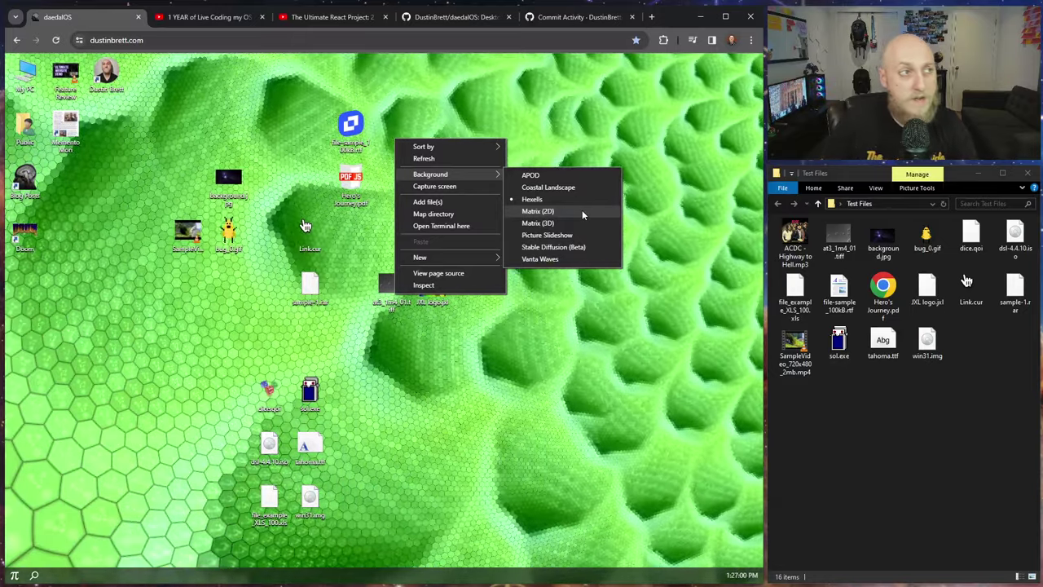
click(582, 210)
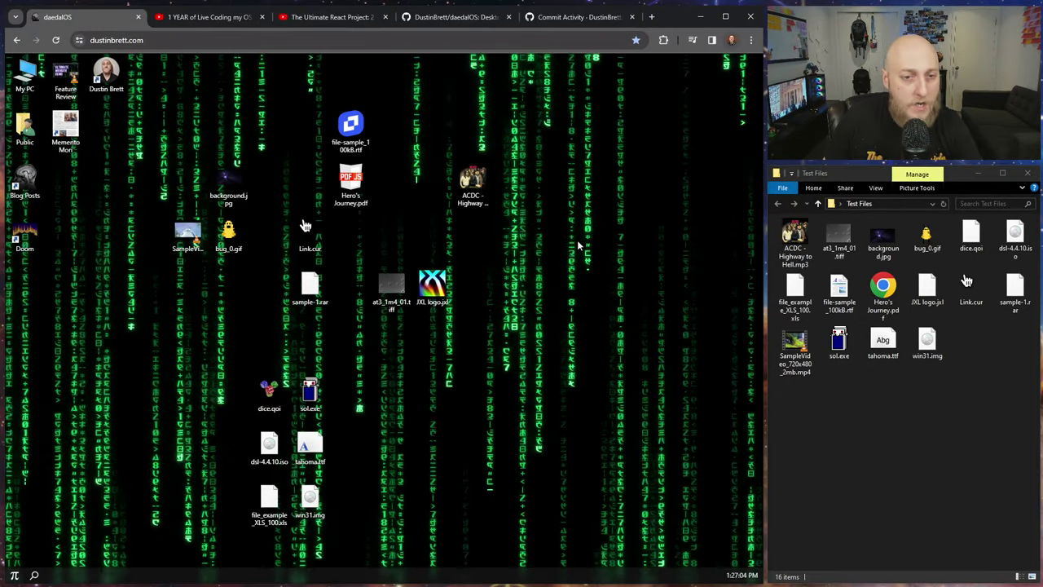
right_click(532, 221)
mouse_move(584, 259)
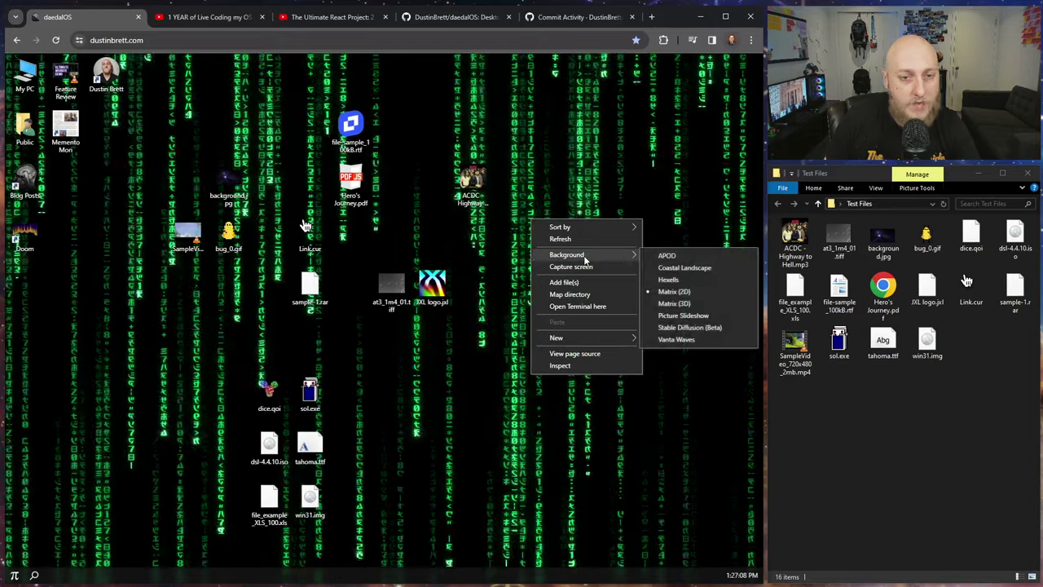
click(689, 303)
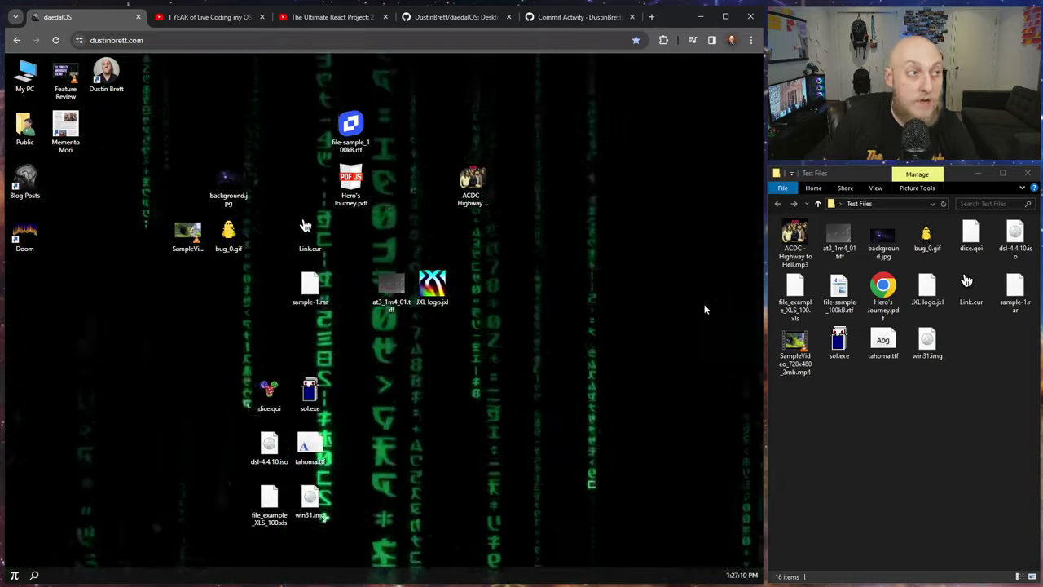
Step: Set the desktop background to Picture Slideshow, and reload the page to show another picture
right_click(554, 154)
mouse_move(619, 191)
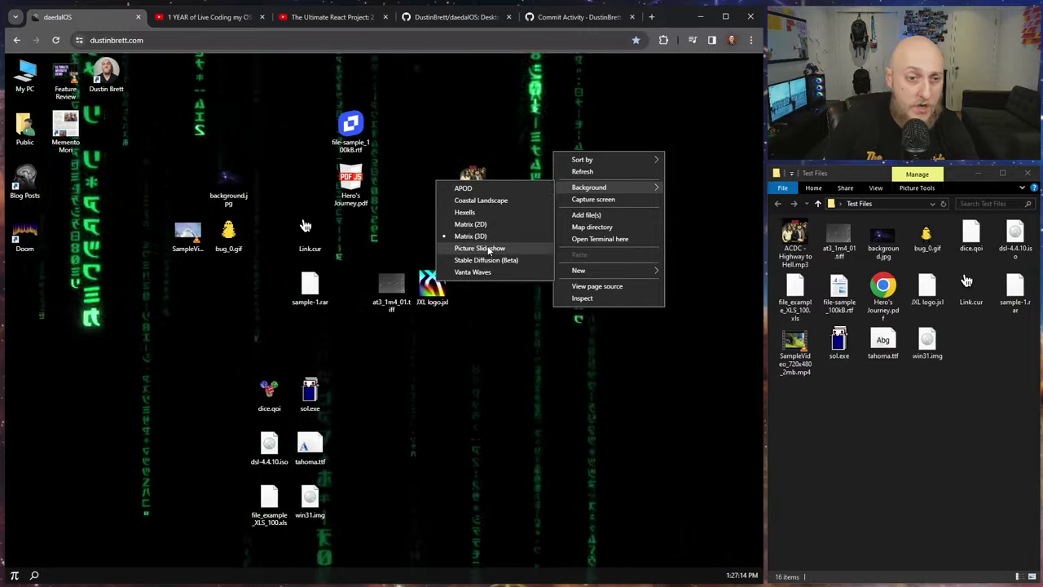
click(488, 248)
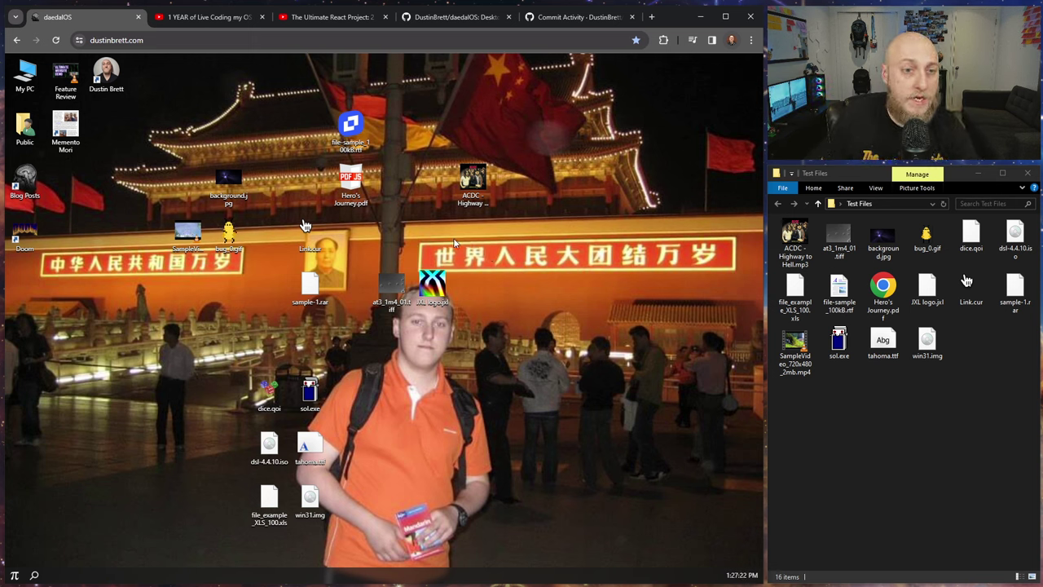
right_click(478, 243)
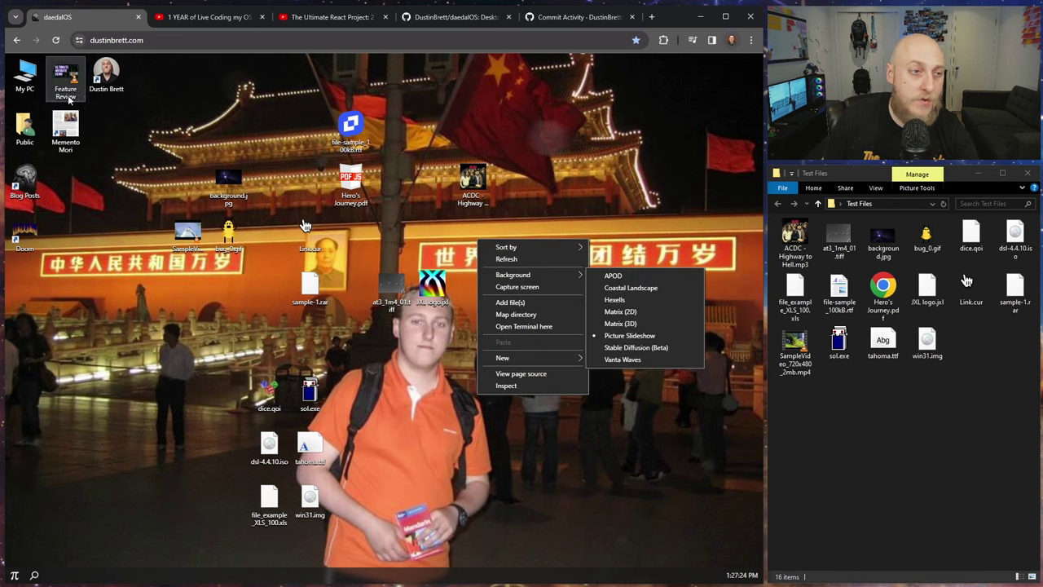
click(56, 41)
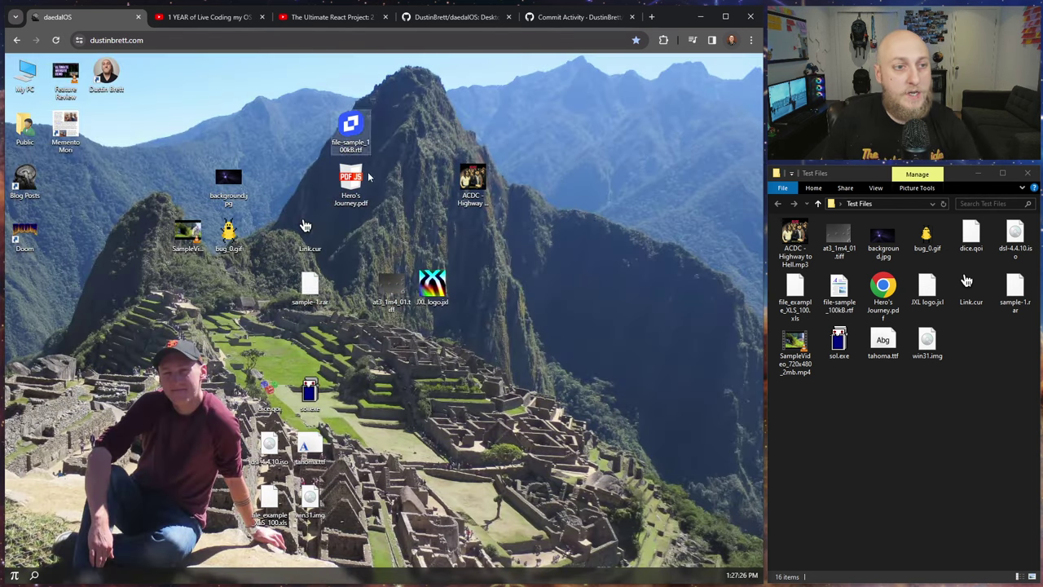
Step: Change the desktop background to Vanta Waves, and switch it to Stable Diffusion (Beta)
right_click(493, 235)
mouse_move(516, 266)
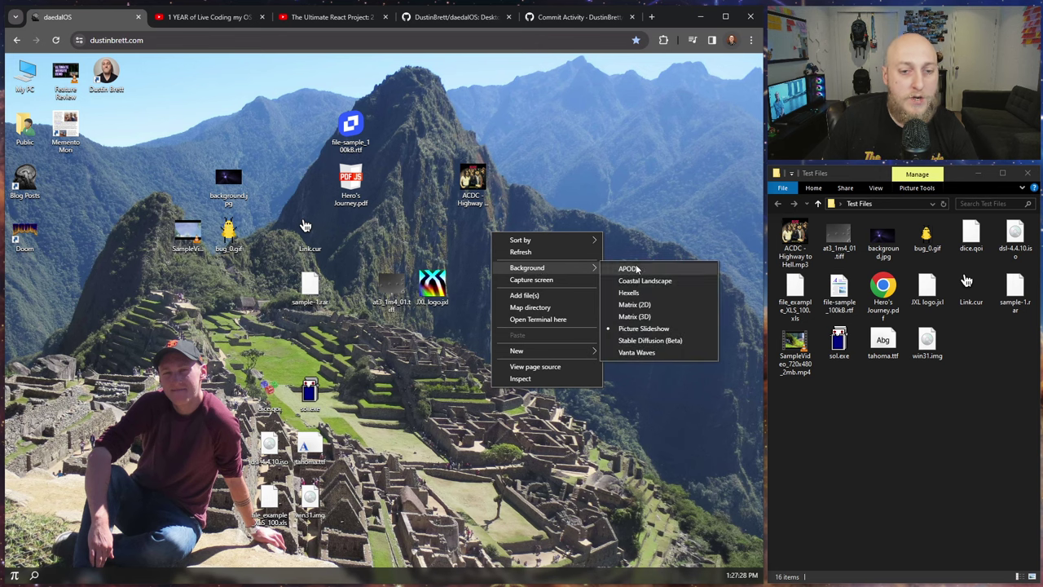
click(642, 352)
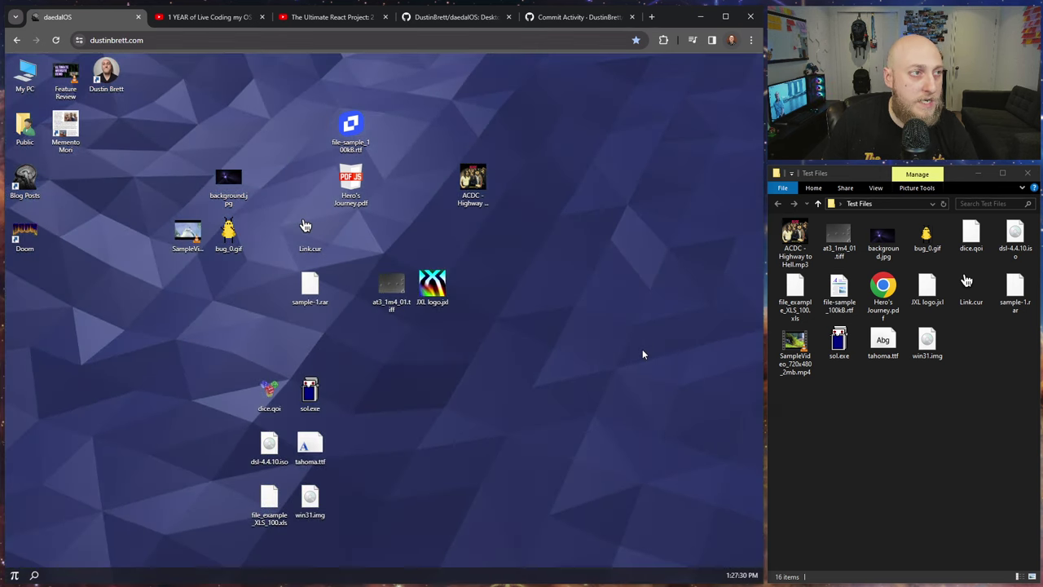
right_click(148, 168)
mouse_move(229, 206)
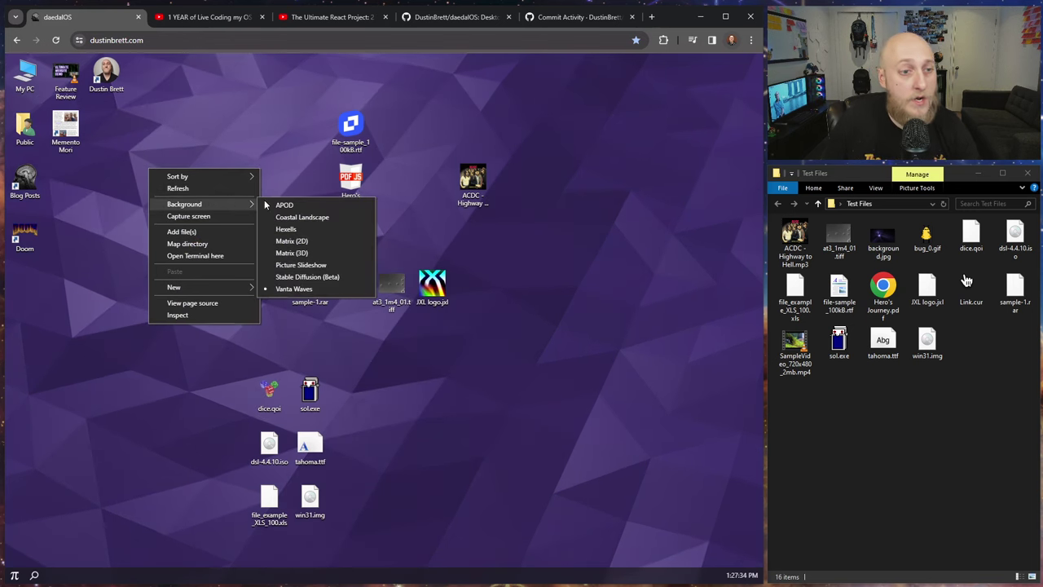
click(310, 277)
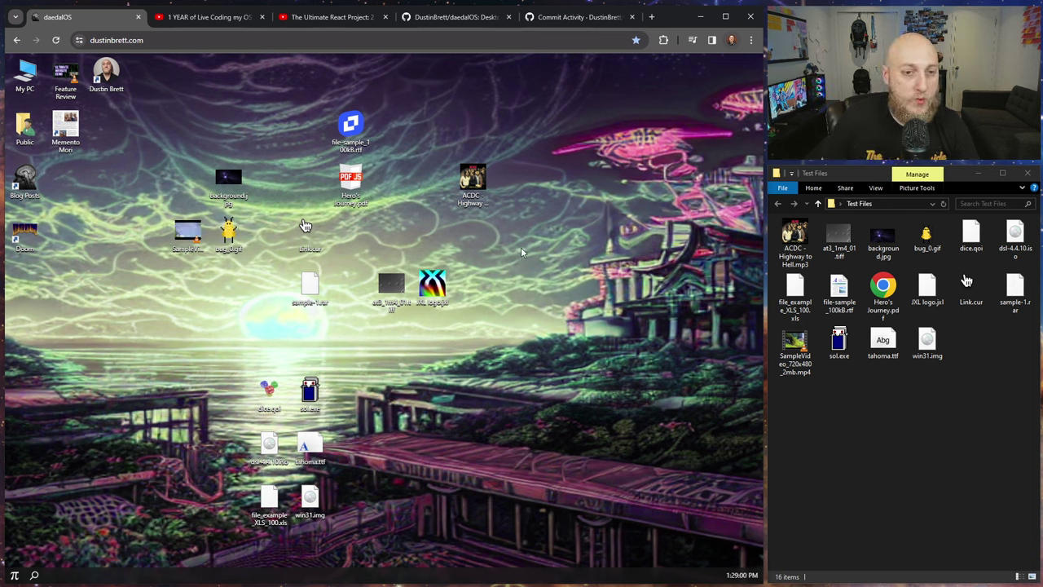
Step: Set the background.jpg file as the desktop background, and reload the page to check that the setting persists
right_click(395, 226)
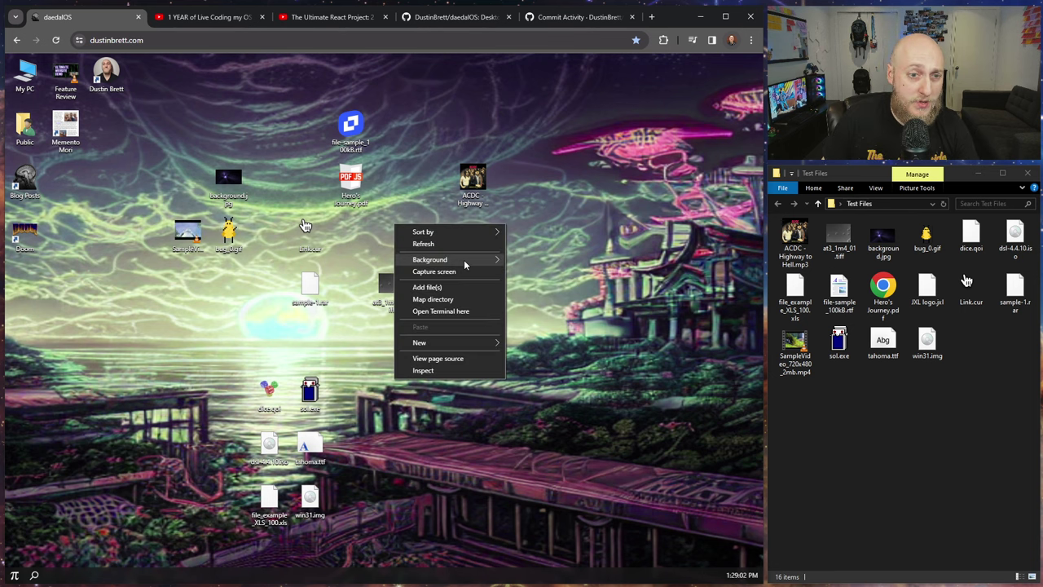
mouse_move(464, 262)
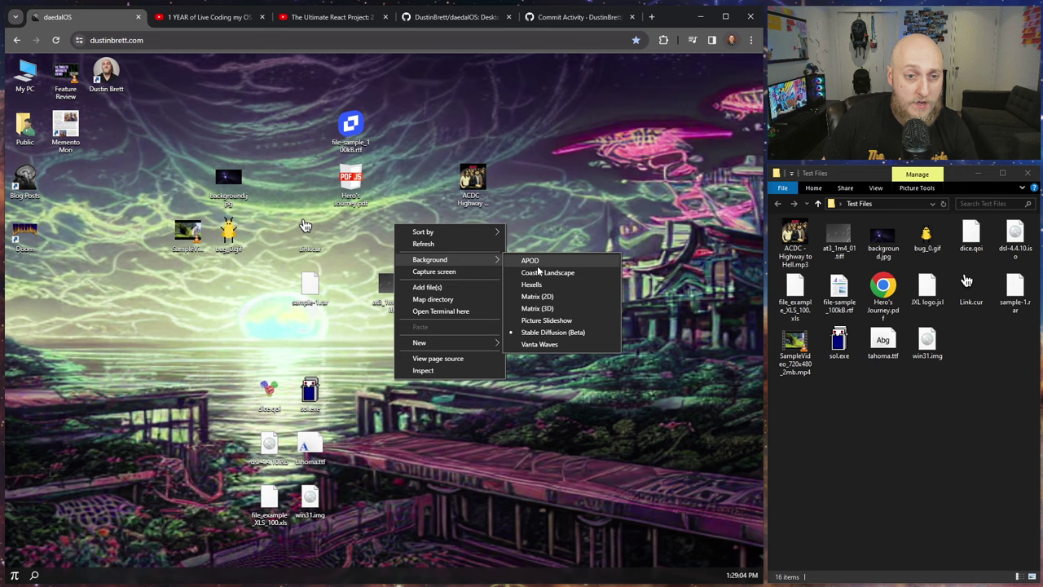
right_click(232, 194)
mouse_move(287, 226)
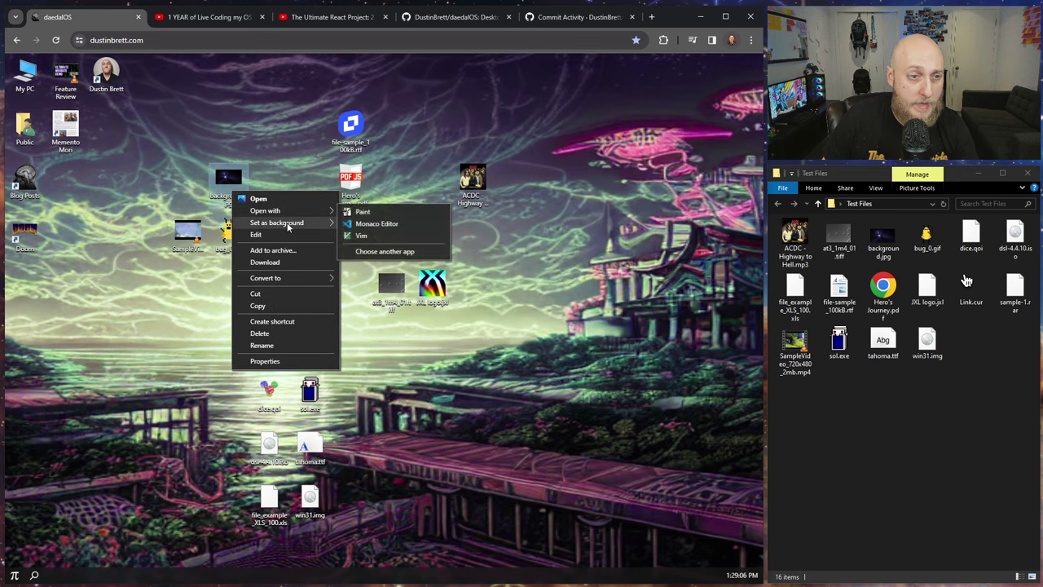
click(362, 225)
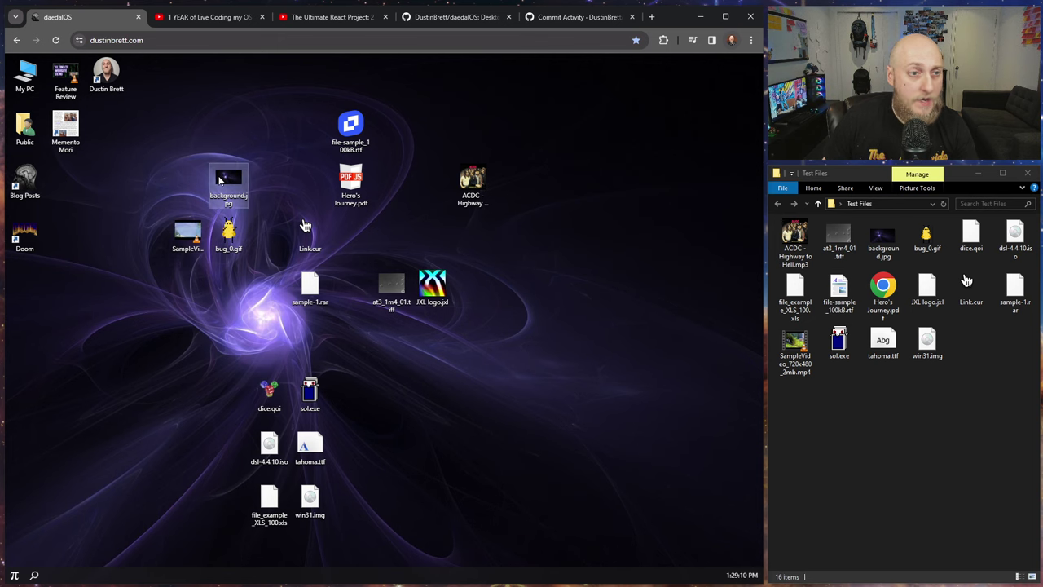
right_click(218, 179)
click(63, 45)
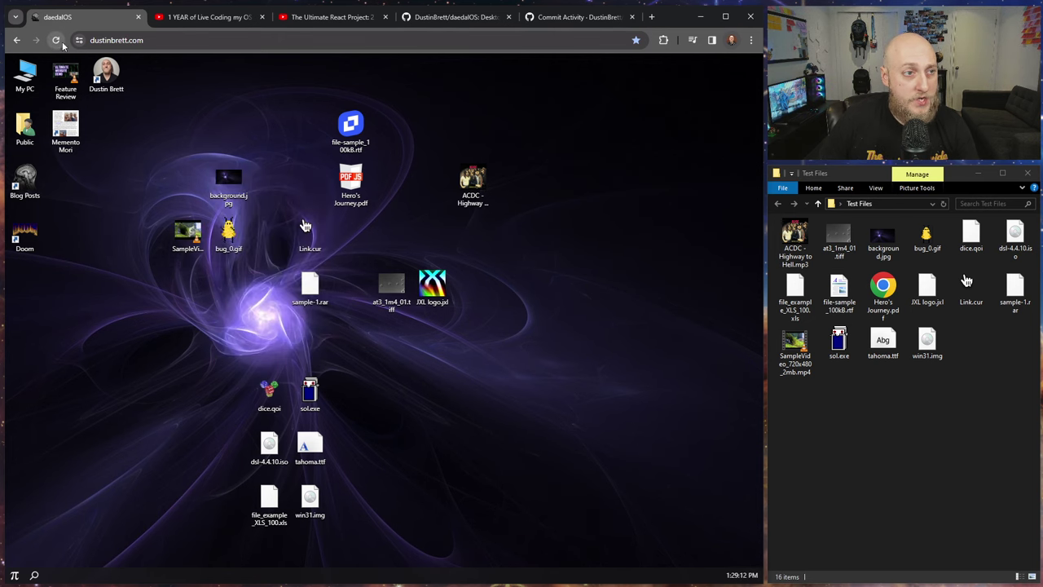
Step: Open background.jpg from the desktop for viewing, and close it again
right_click(233, 177)
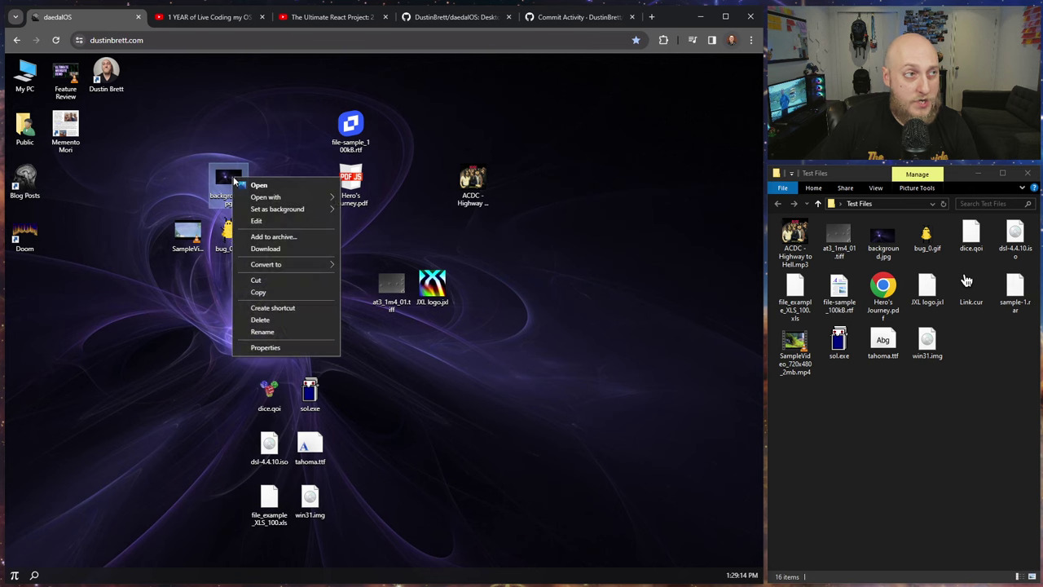
click(277, 187)
click(535, 198)
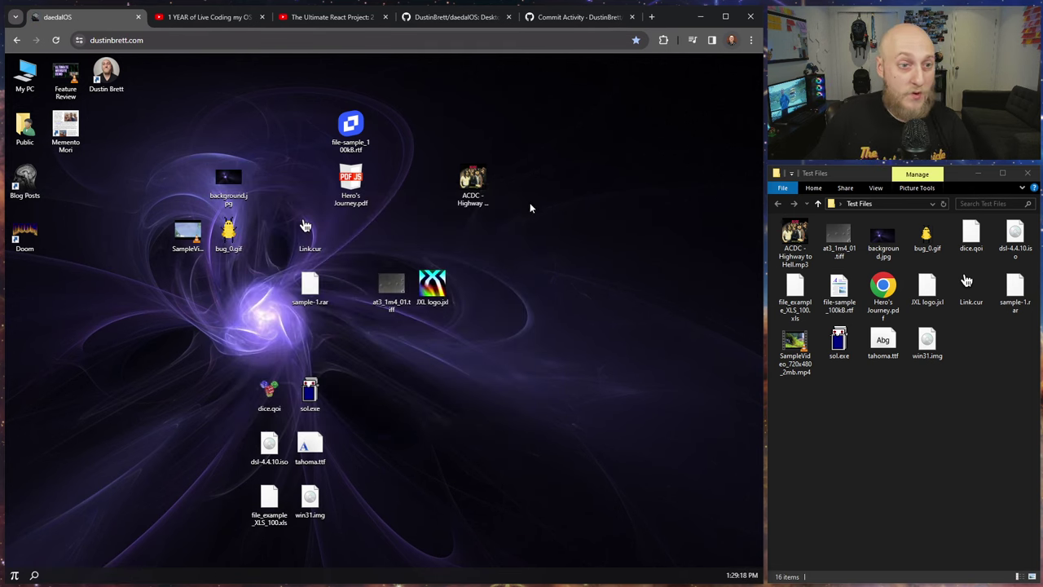
right_click(230, 180)
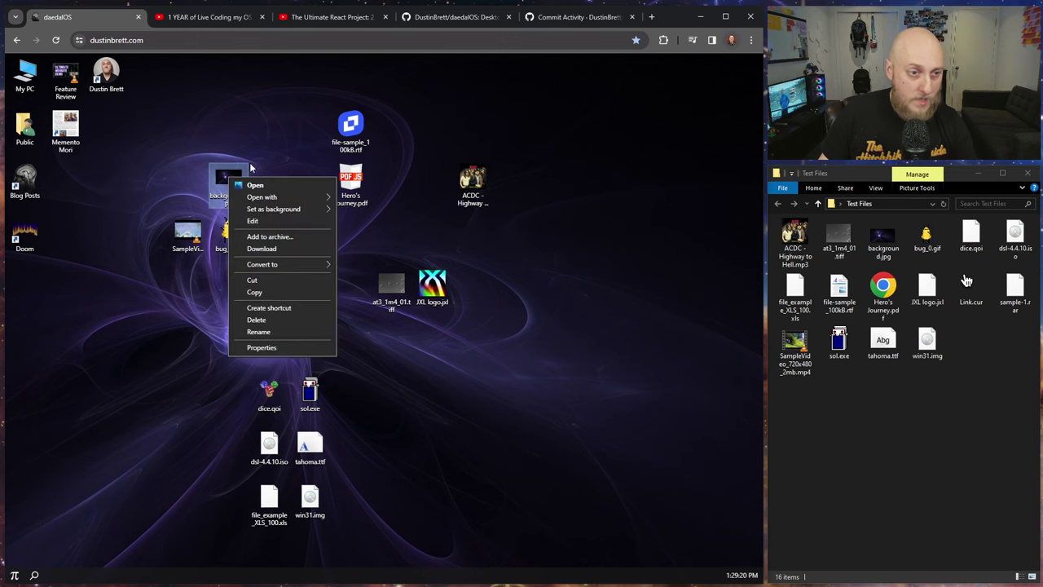
click(246, 130)
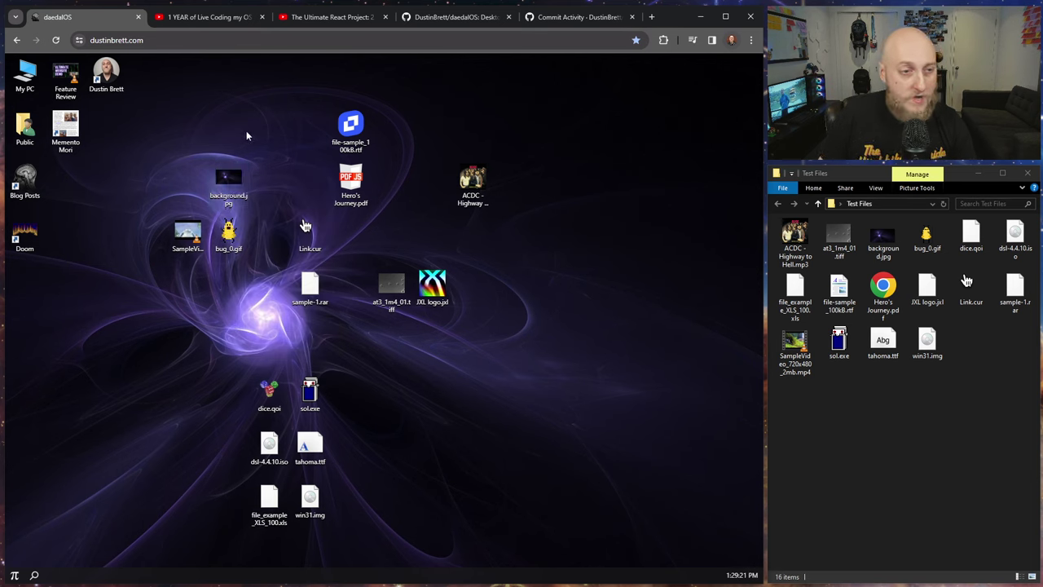
Step: Convert background.jpg to PNG, and place the resulting background.png icon beside the original image
right_click(227, 185)
mouse_move(281, 269)
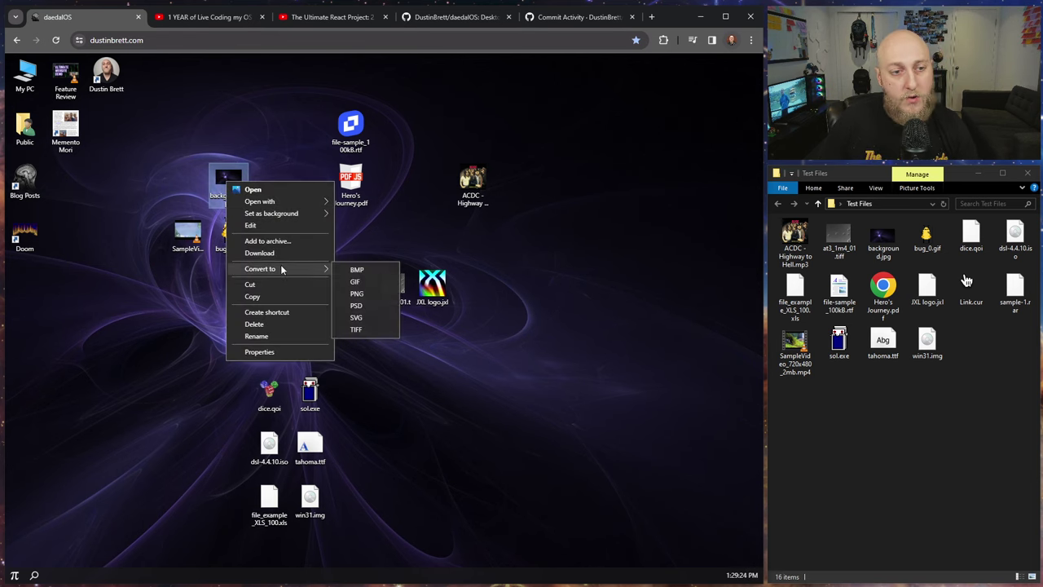
click(367, 294)
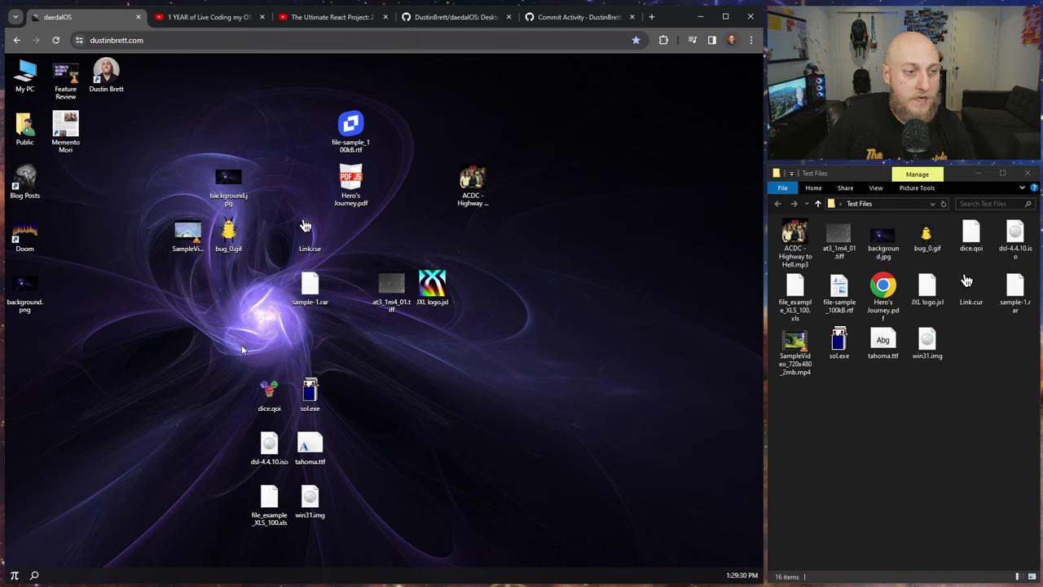
drag(21, 294, 173, 203)
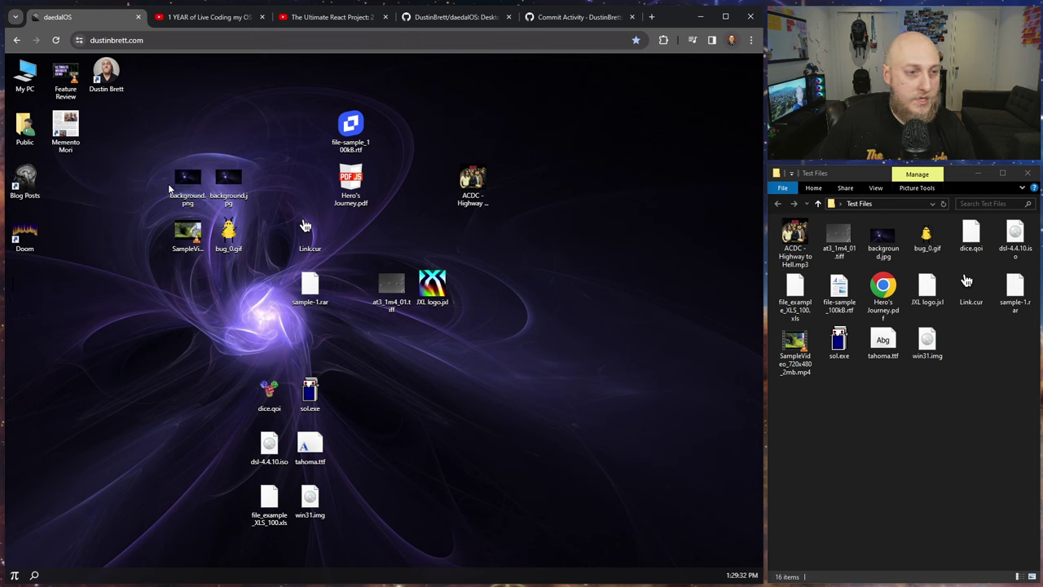
Step: Compare the file details of background.png and background.jpg, and view background.png in Photos before closing it
mouse_move(188, 185)
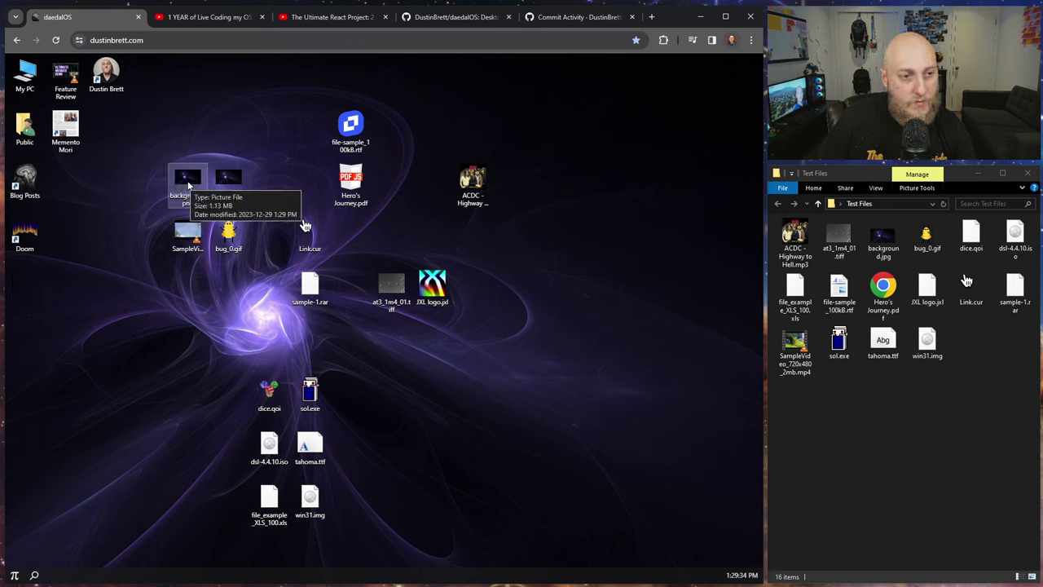
mouse_move(226, 179)
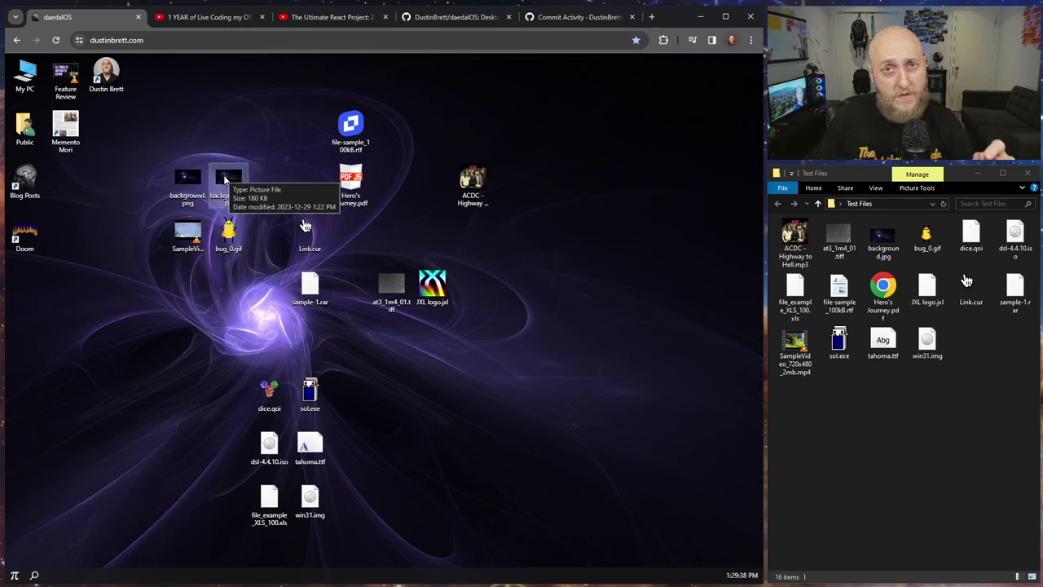
double_click(198, 175)
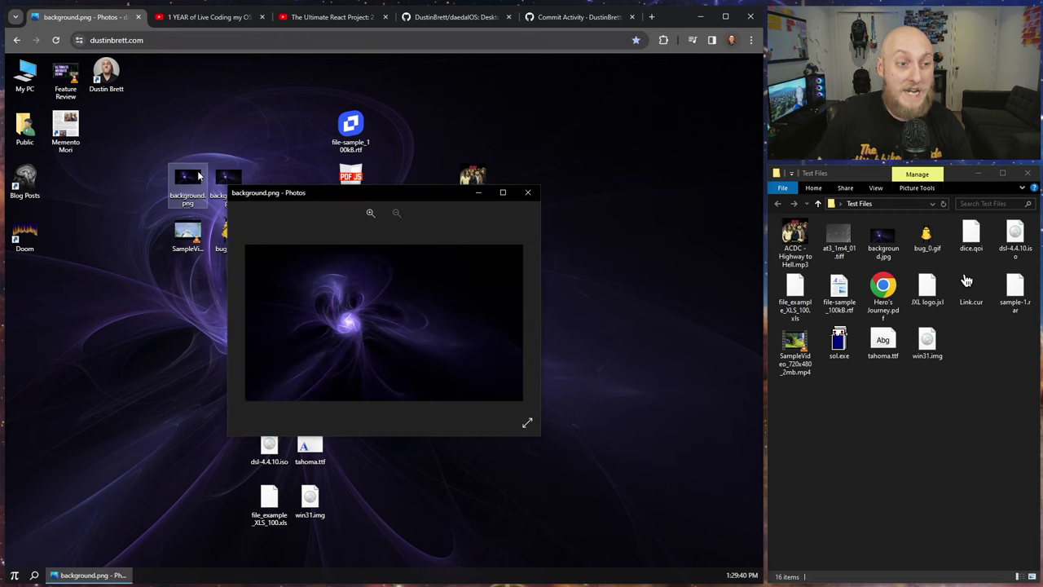
click(529, 193)
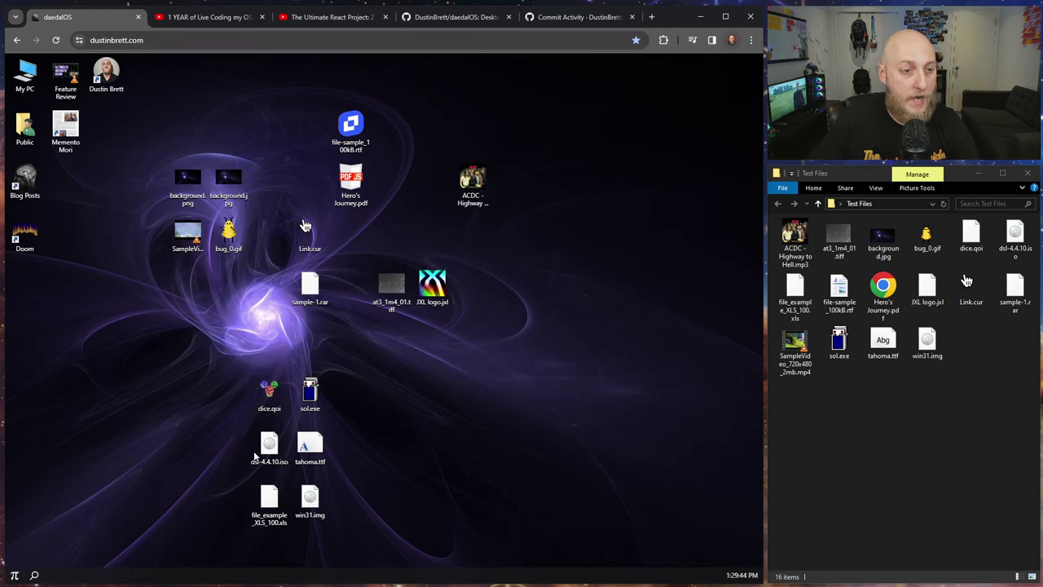
Step: Reset the desktop to its default files and background, and open the Pictures folder inside Public
click(13, 575)
click(14, 559)
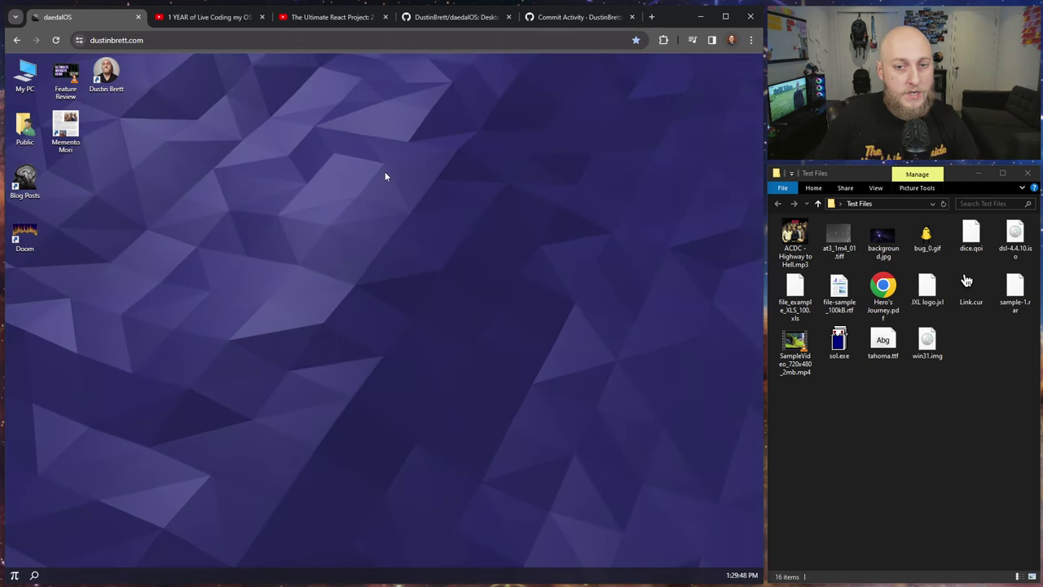
double_click(24, 126)
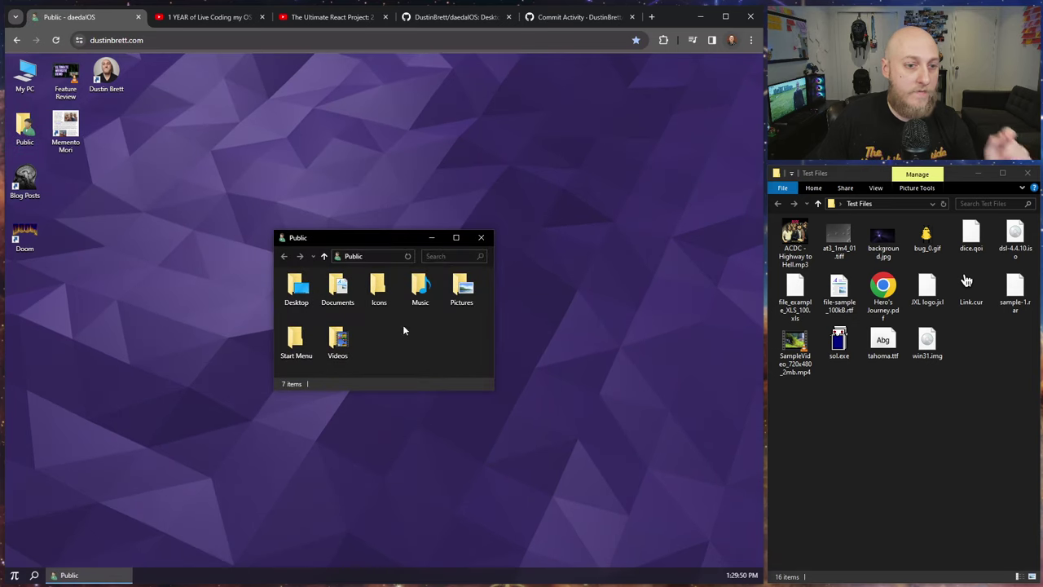
double_click(461, 289)
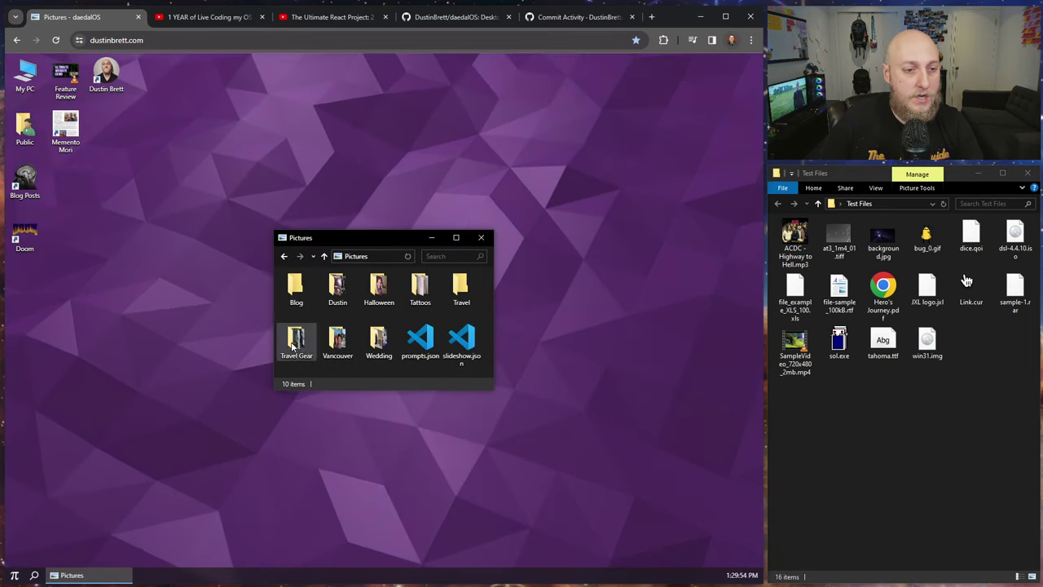
Step: Open the Bolivia folder inside Travel, and copy Uyuni Salt Flat.jpg from it into the Test Files folder
double_click(461, 289)
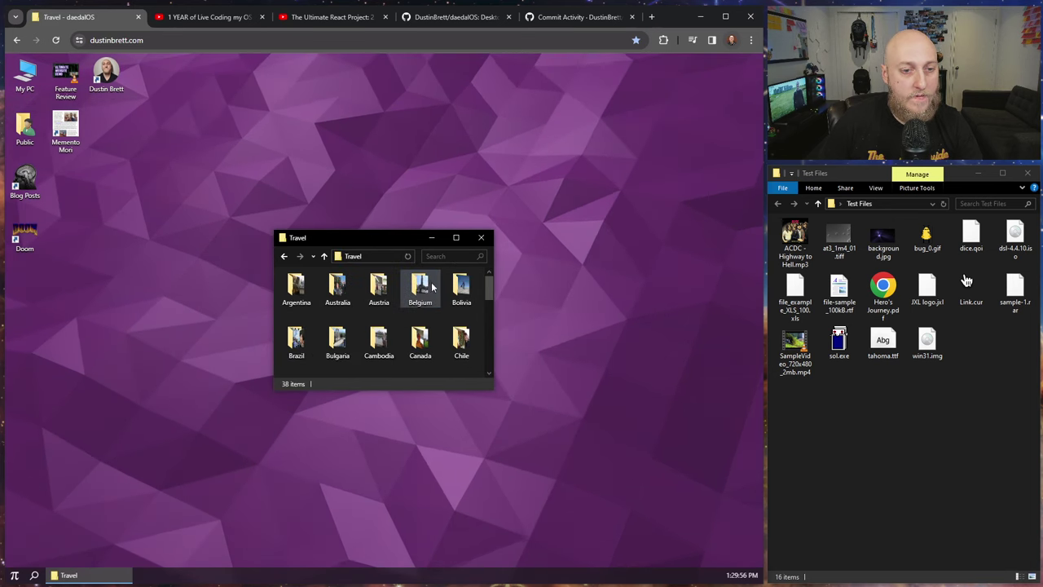
double_click(461, 289)
click(300, 290)
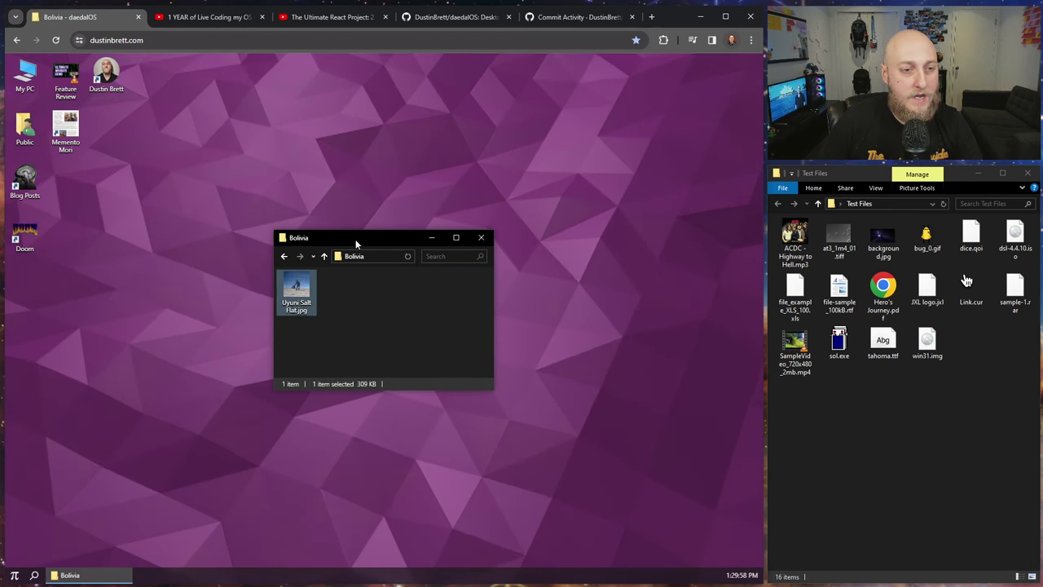
drag(356, 240, 407, 157)
drag(345, 205, 590, 306)
drag(896, 425, 855, 398)
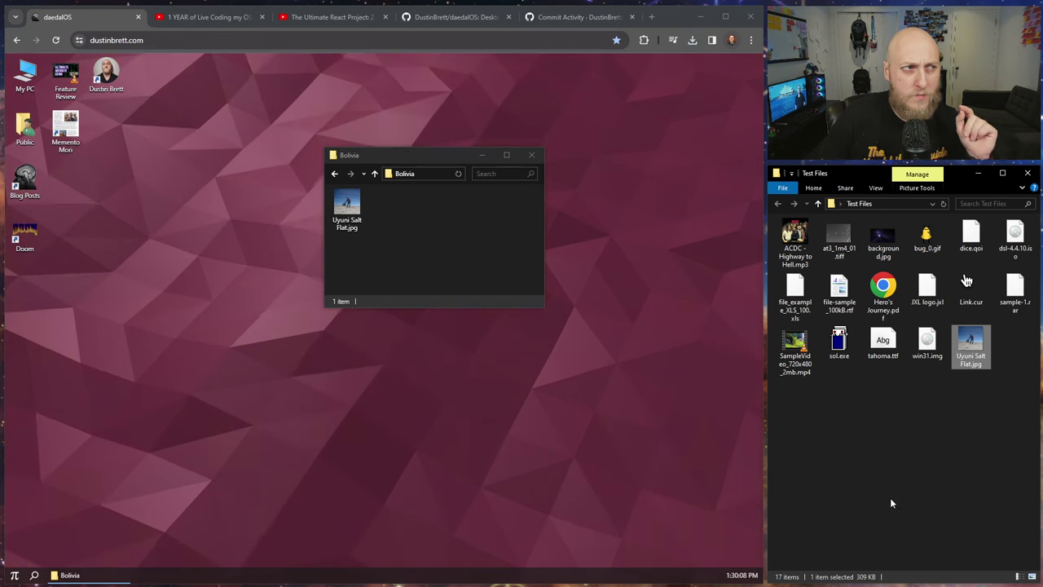
click(989, 412)
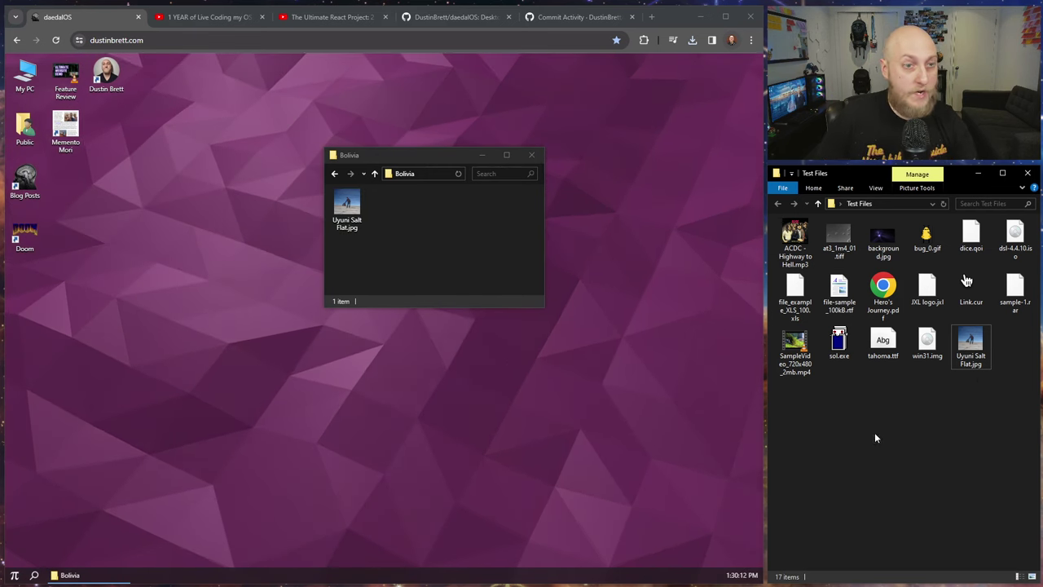
Step: Copy Uyuni Salt Flat.jpg from Test Files onto the daedalOS desktop, and view the copy's file details
click(375, 244)
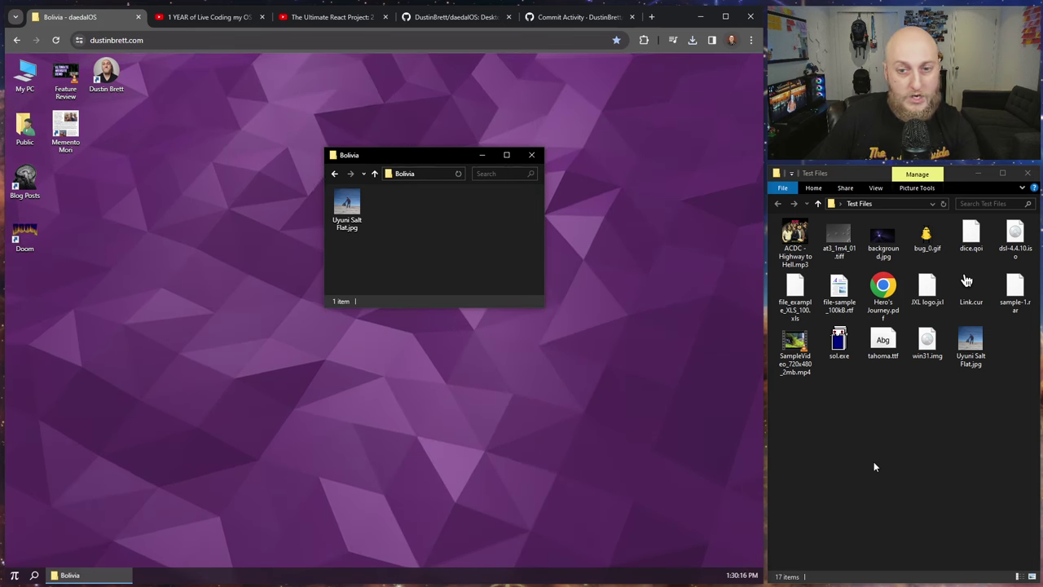
click(926, 458)
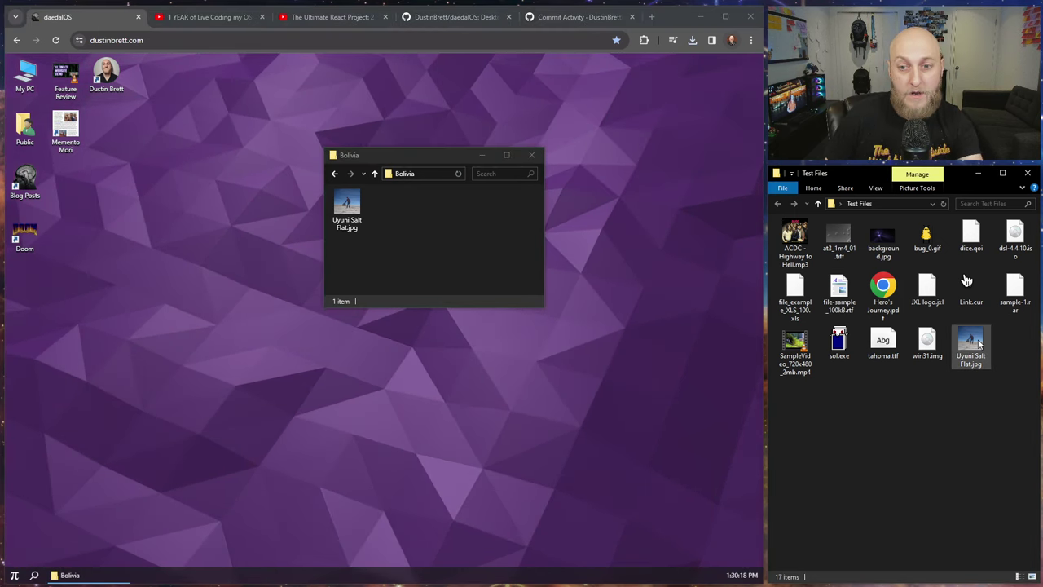
drag(978, 344, 275, 401)
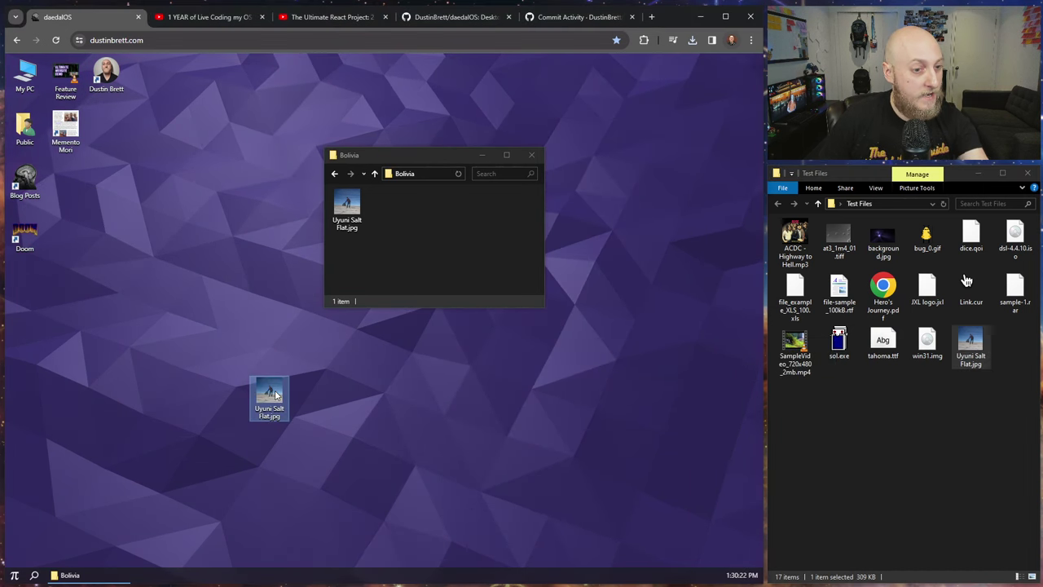
mouse_move(266, 382)
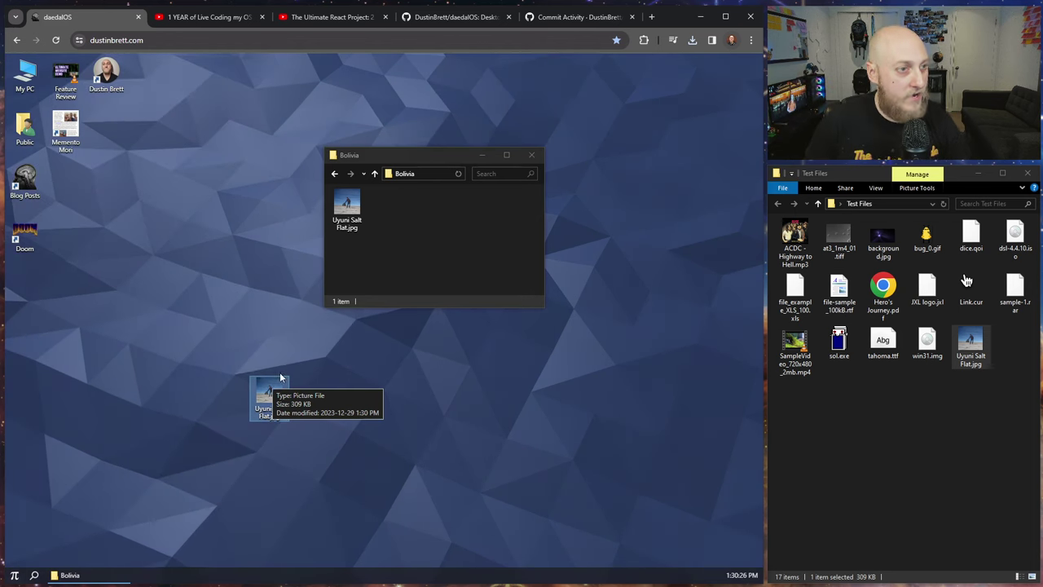
click(391, 416)
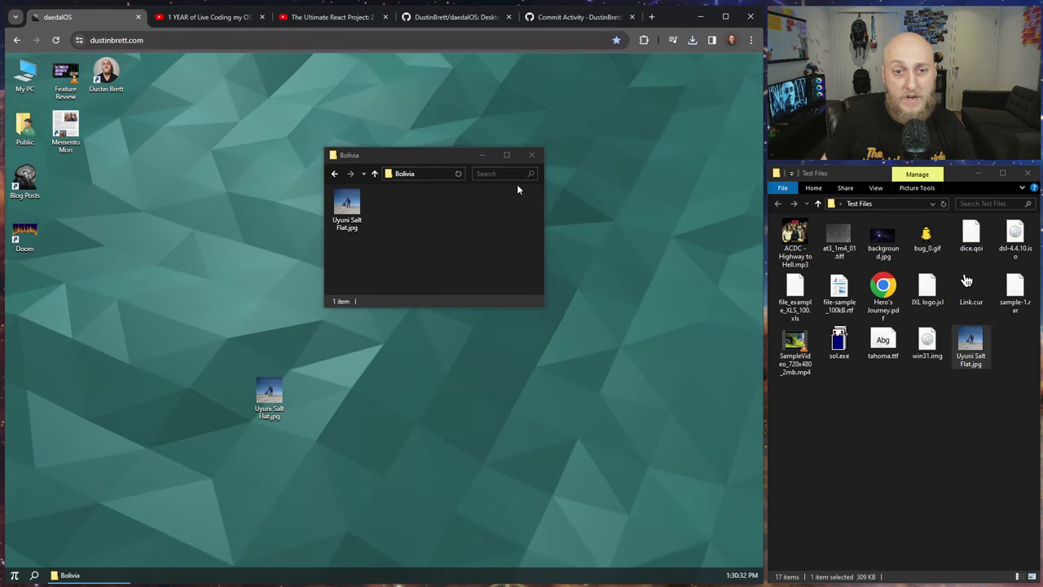
Step: Search from the Bolivia folder window for "a" and for "u", and close the window
click(454, 219)
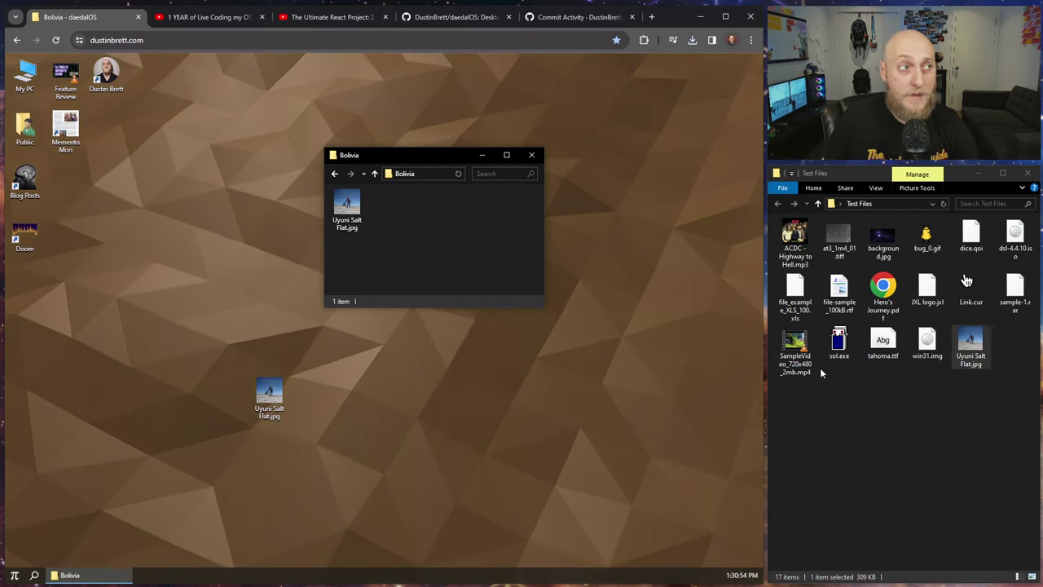
click(482, 174)
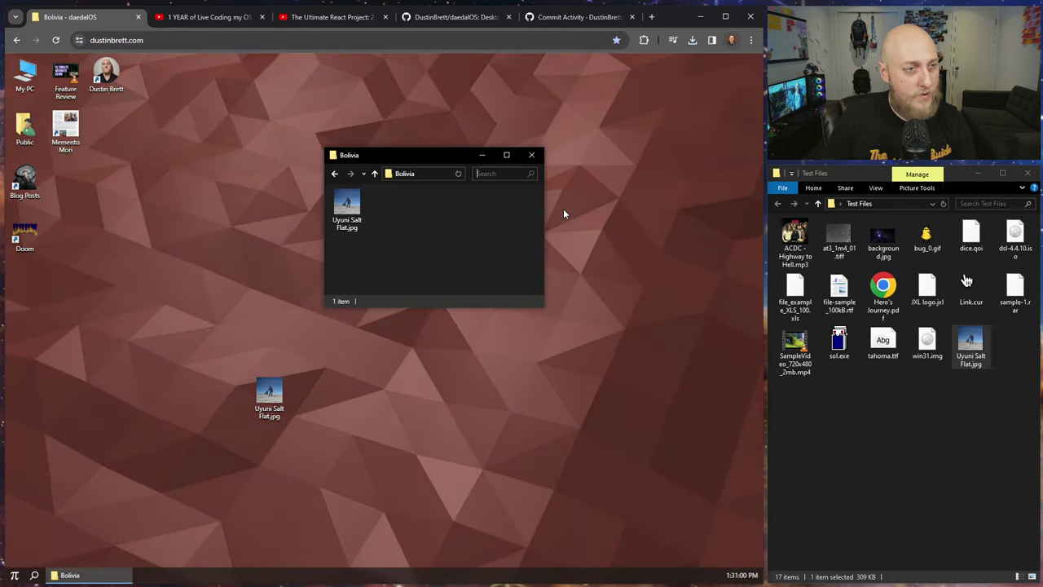
text(a)
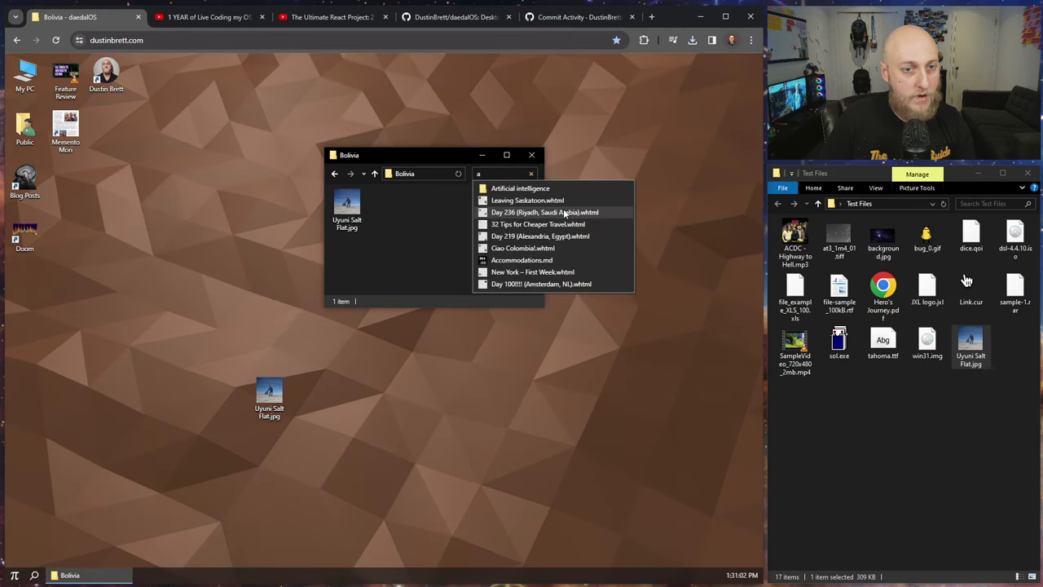
key(BackSpace)
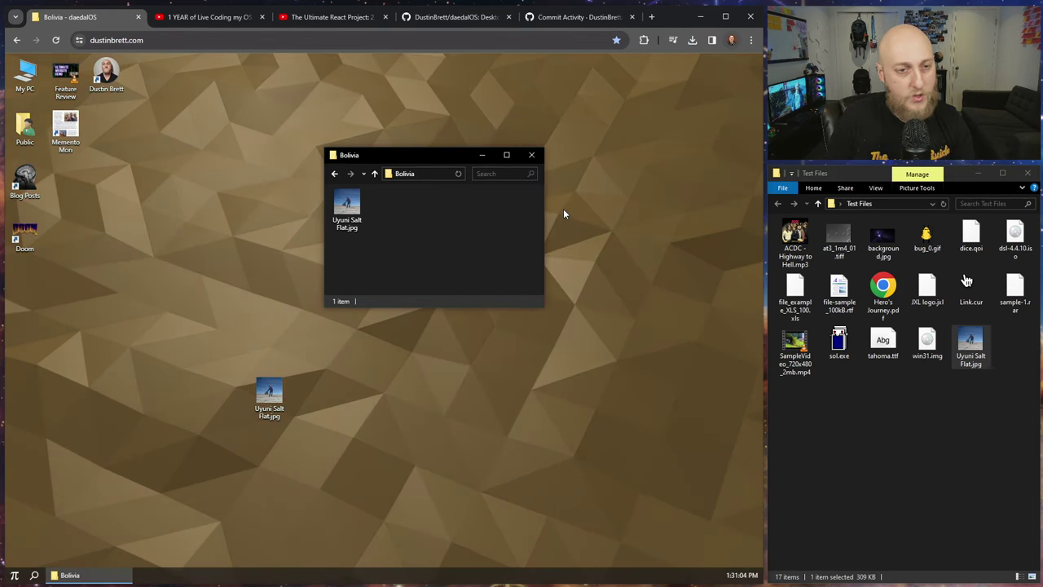
text(u)
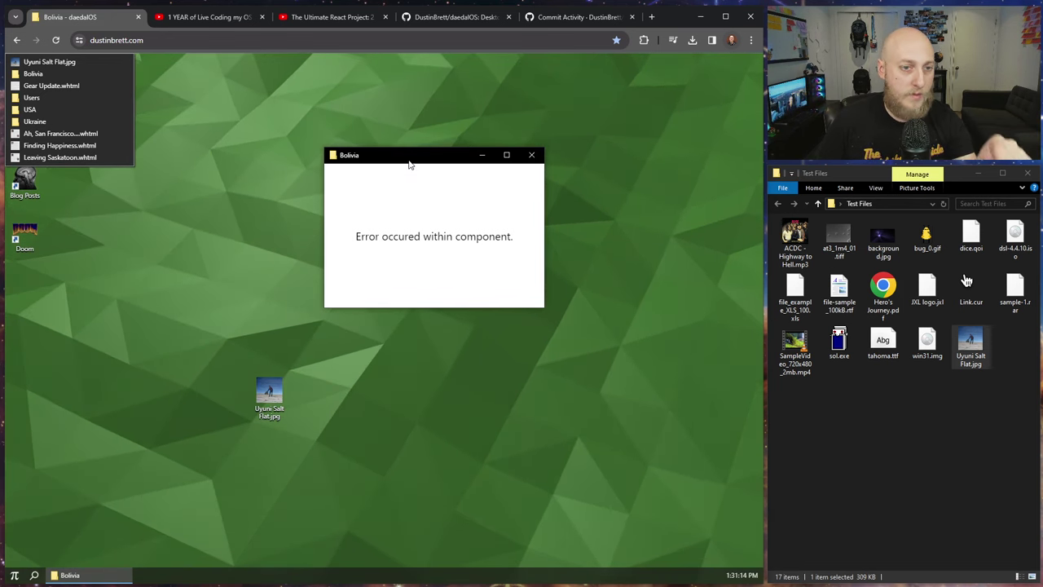
drag(410, 164, 355, 193)
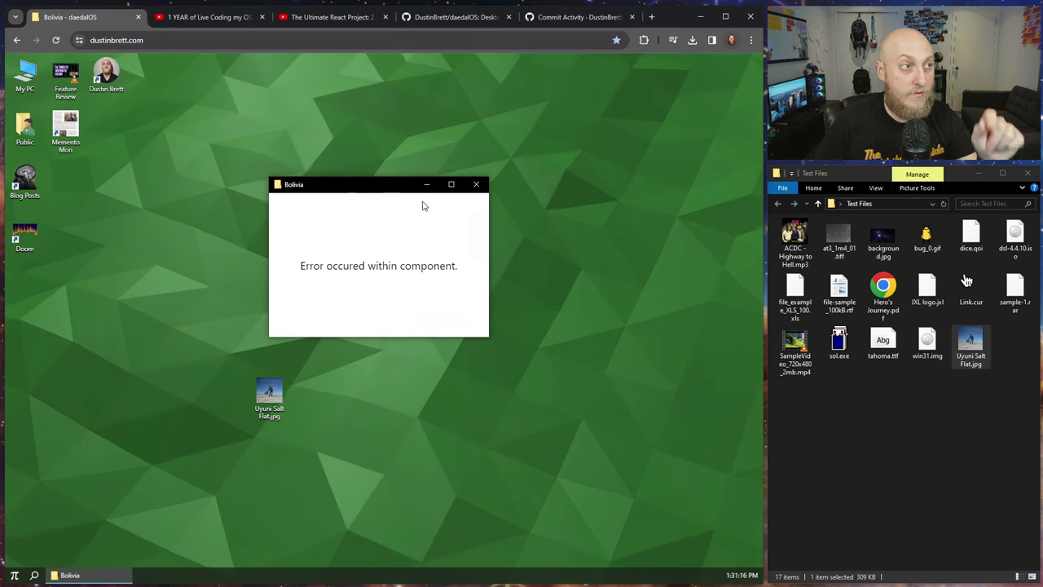
click(475, 185)
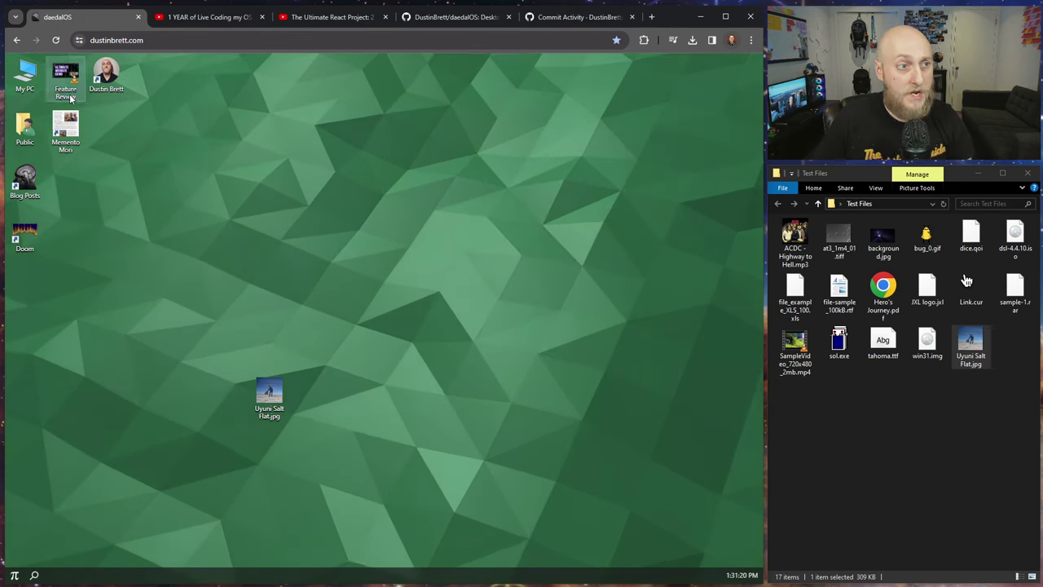
Step: Open My PC with the Uyuni Salt Flat.jpg icon moved clear of it, search for "a", and open the Artificial intelligence folder
double_click(24, 73)
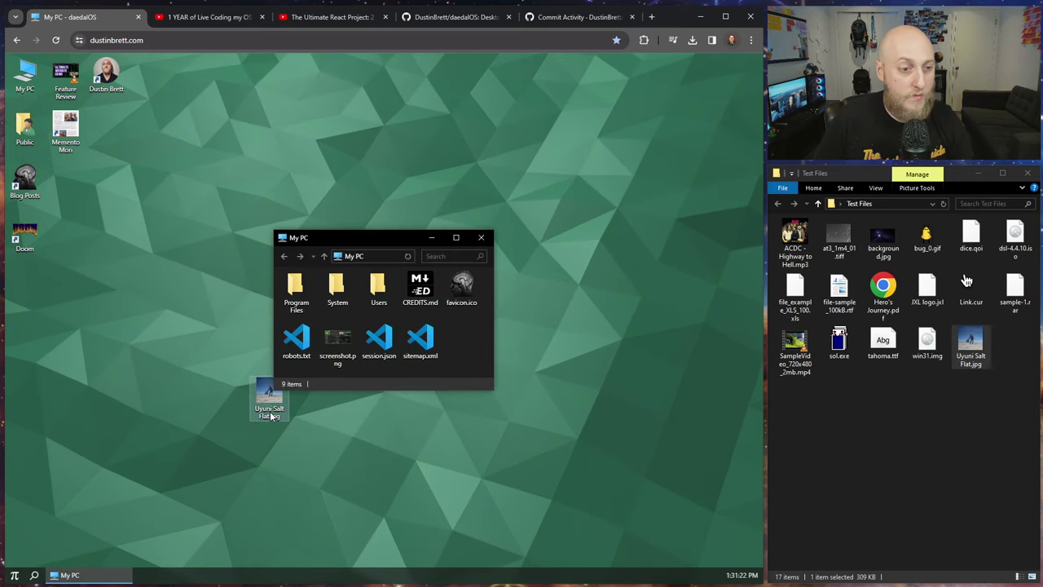
drag(266, 413, 203, 292)
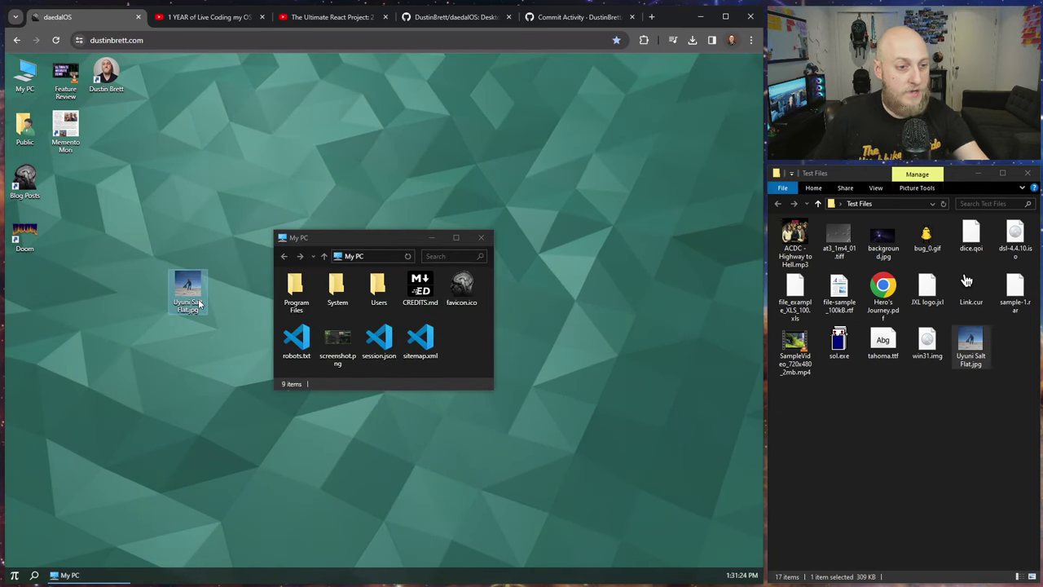
click(456, 256)
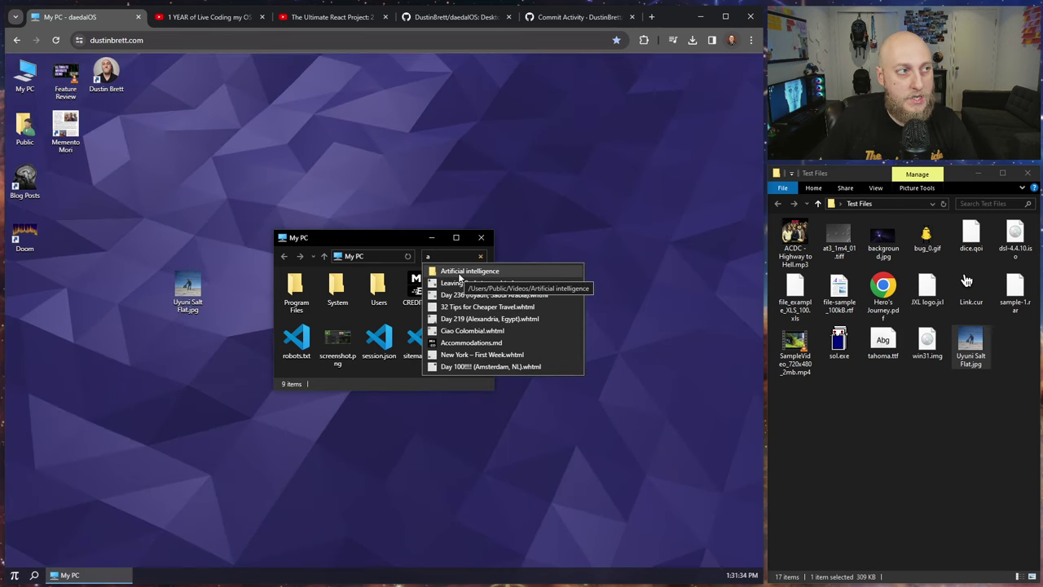
click(460, 275)
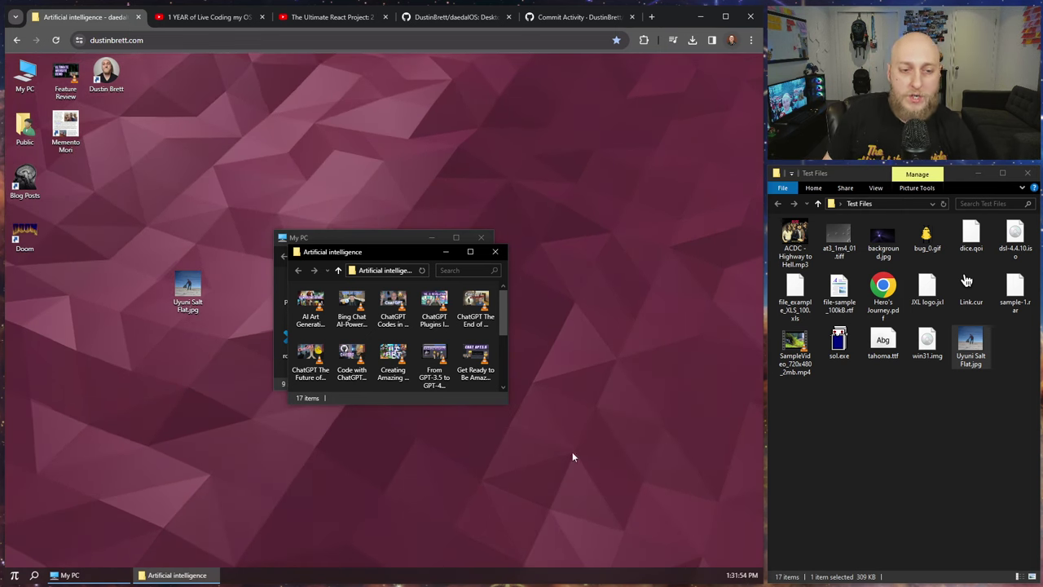
Step: Reset the desktop to its default state by restarting daedalOS
click(280, 206)
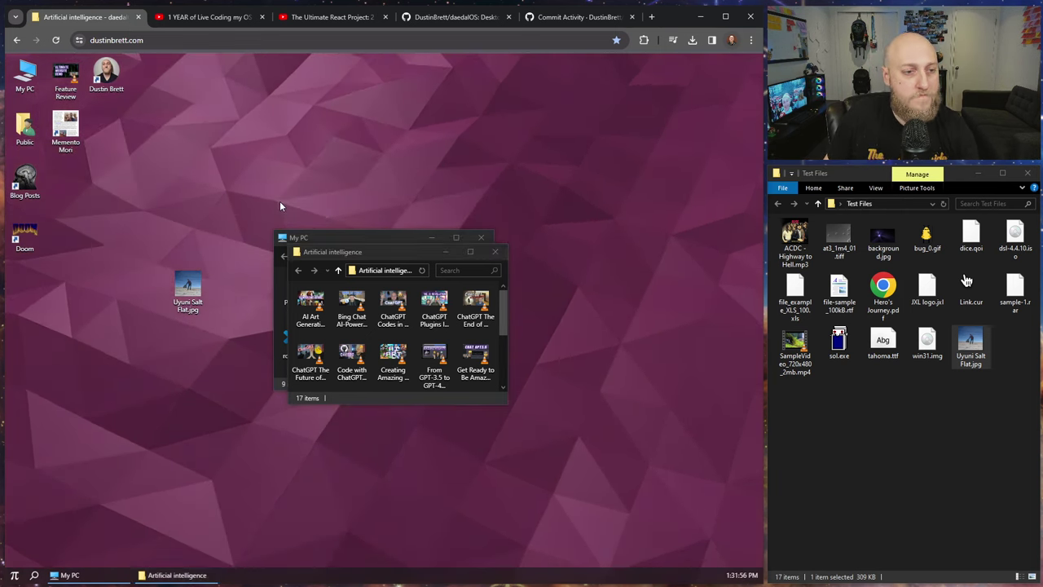
click(14, 575)
click(15, 554)
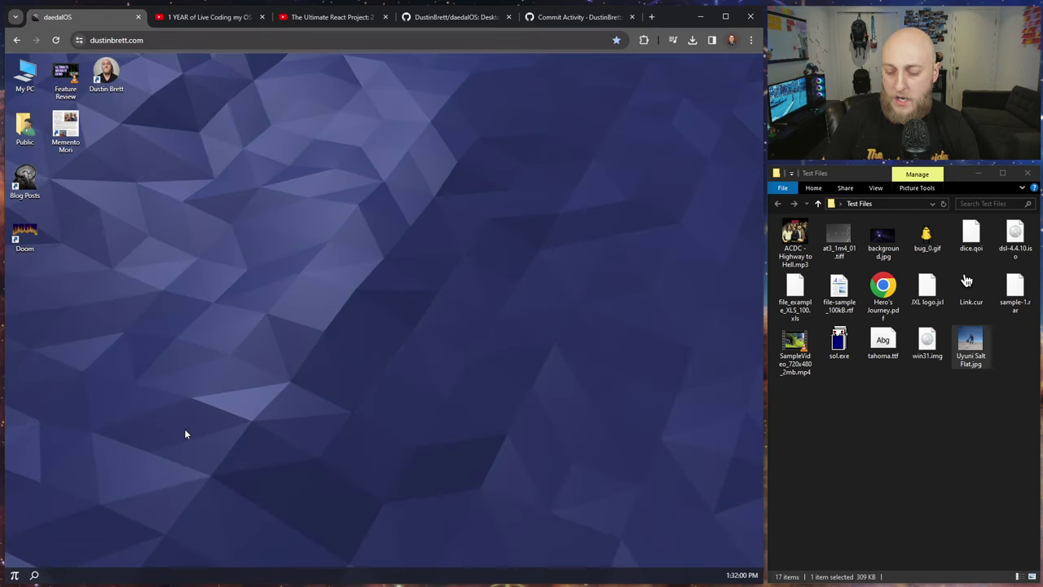
Step: Emulate an iPhone 12 Pro in the browser's developer tools, and view the Start menu at that size
key(F12)
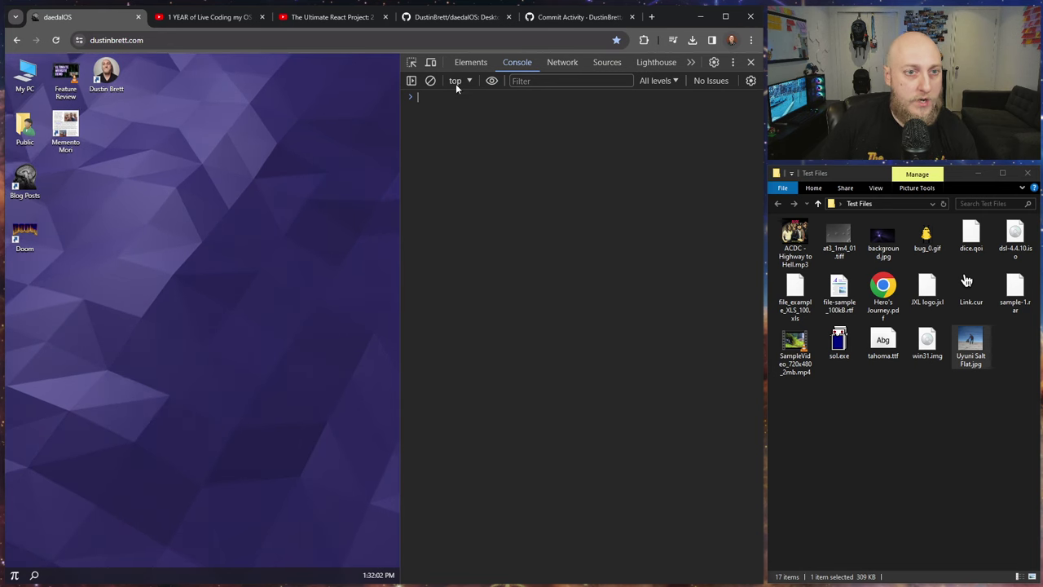
click(432, 62)
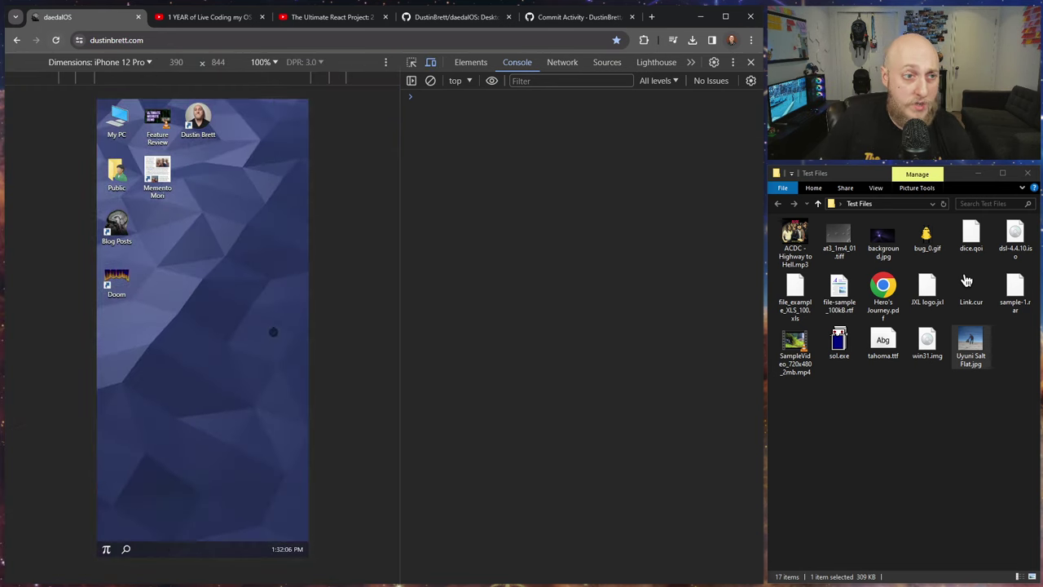
click(106, 548)
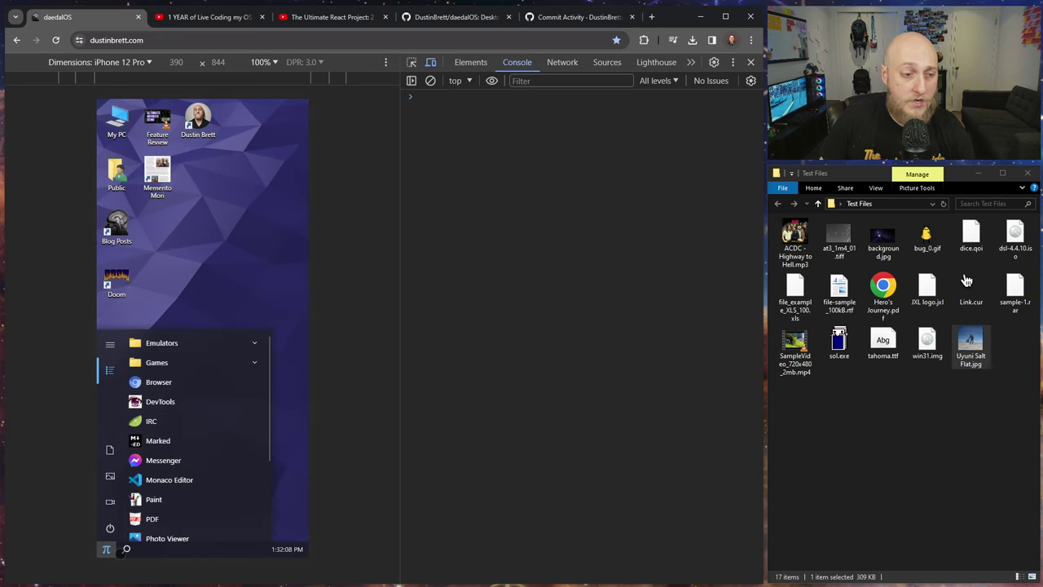
Step: Search for "Paris" from the mobile-size desktop, browse the suggestions and results, and dismiss the search
click(125, 548)
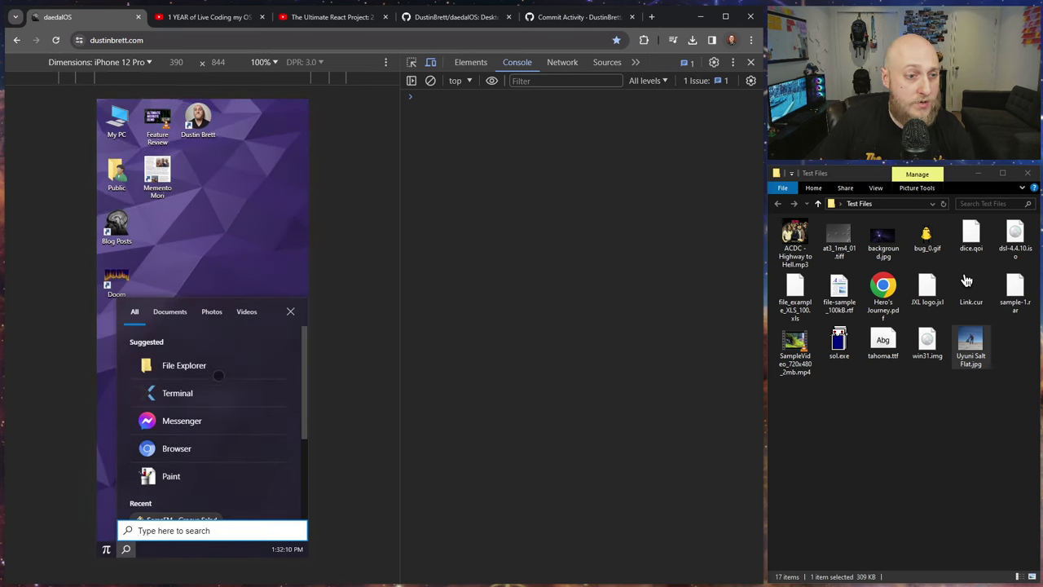
scroll(218, 374, down, 3)
scroll(273, 457, up, 3)
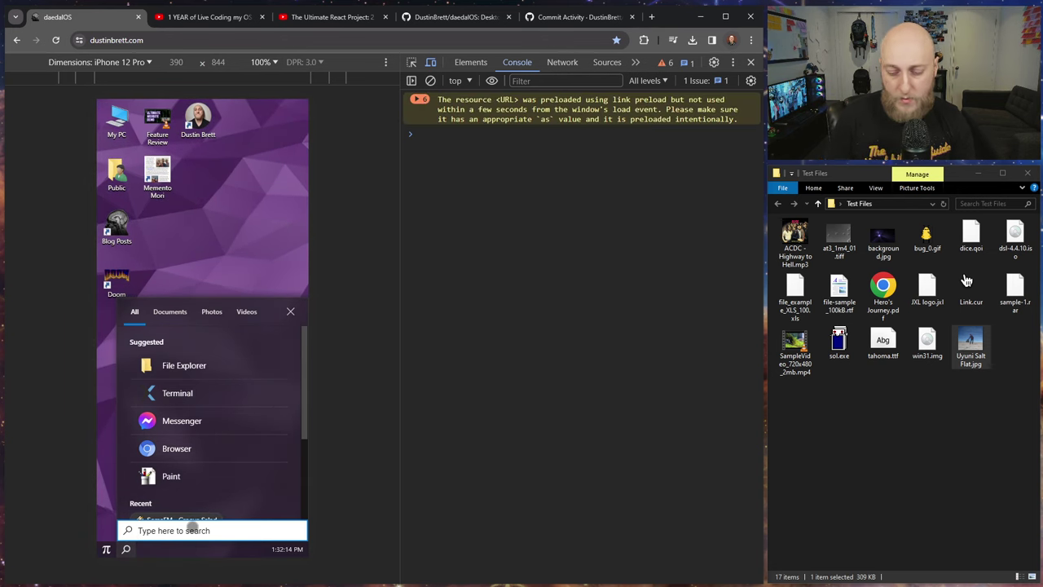
text(Par)
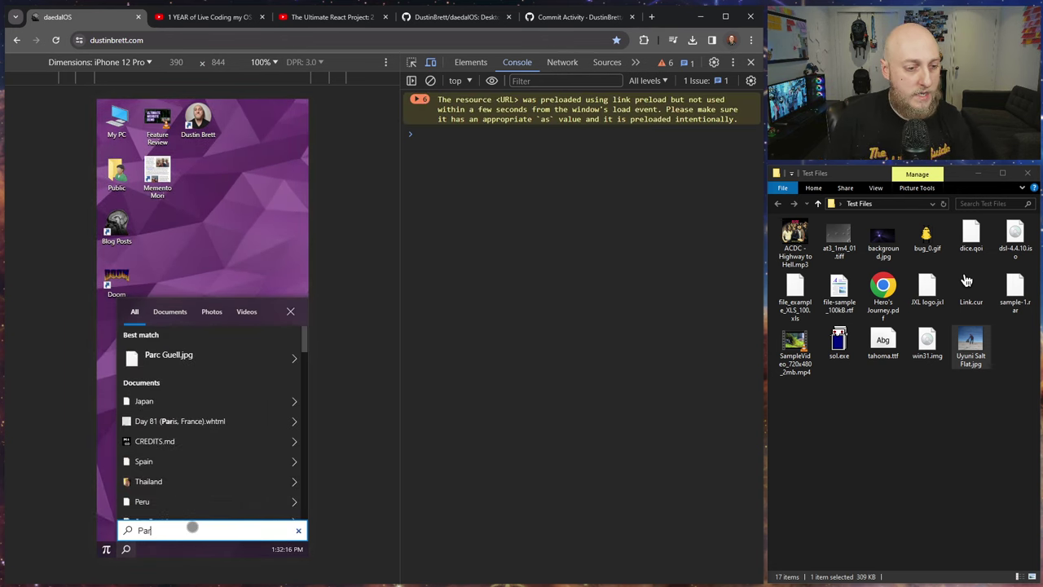
text(is)
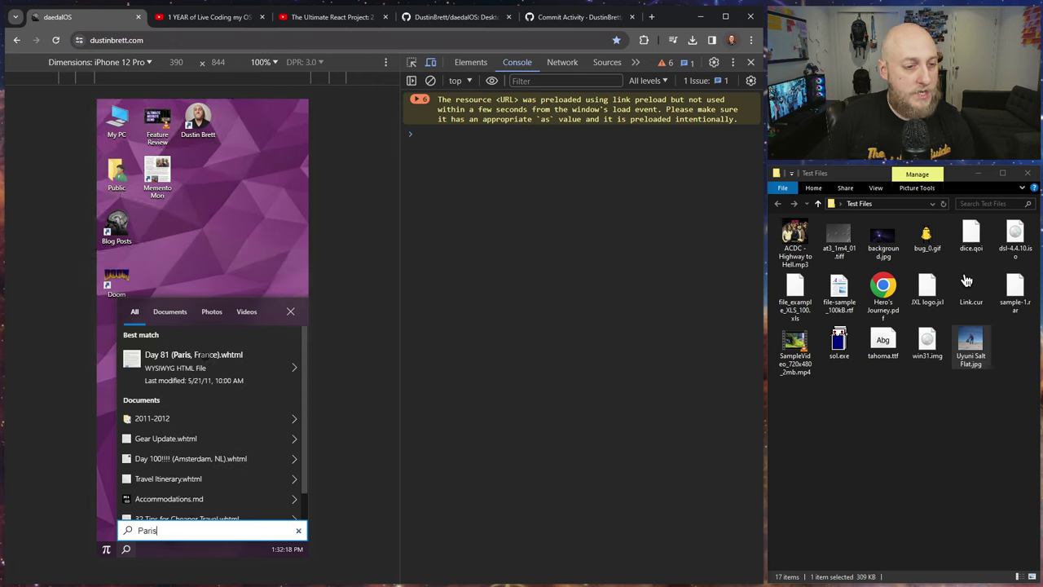
scroll(210, 414, down, 1)
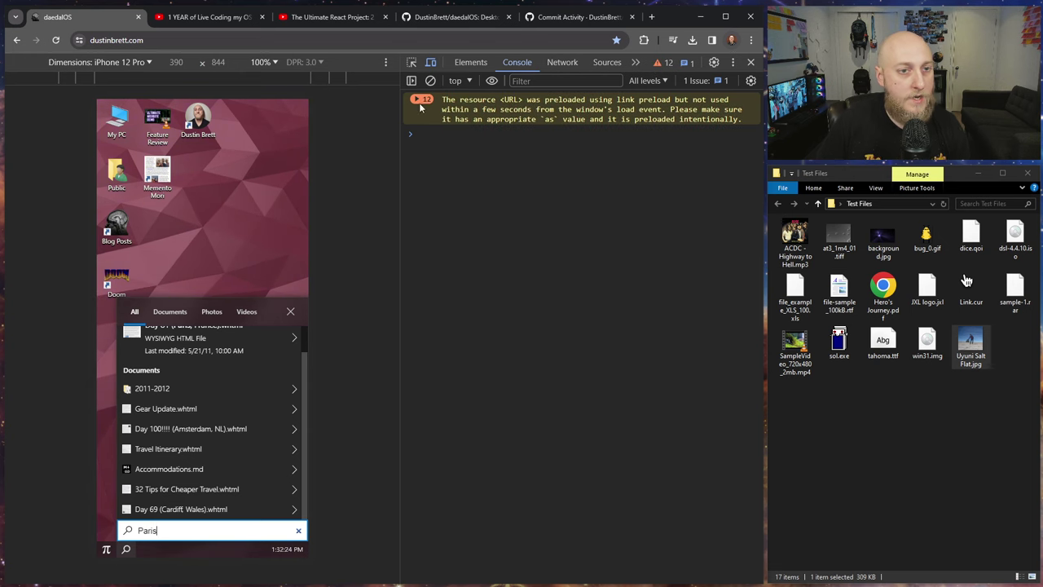
click(225, 273)
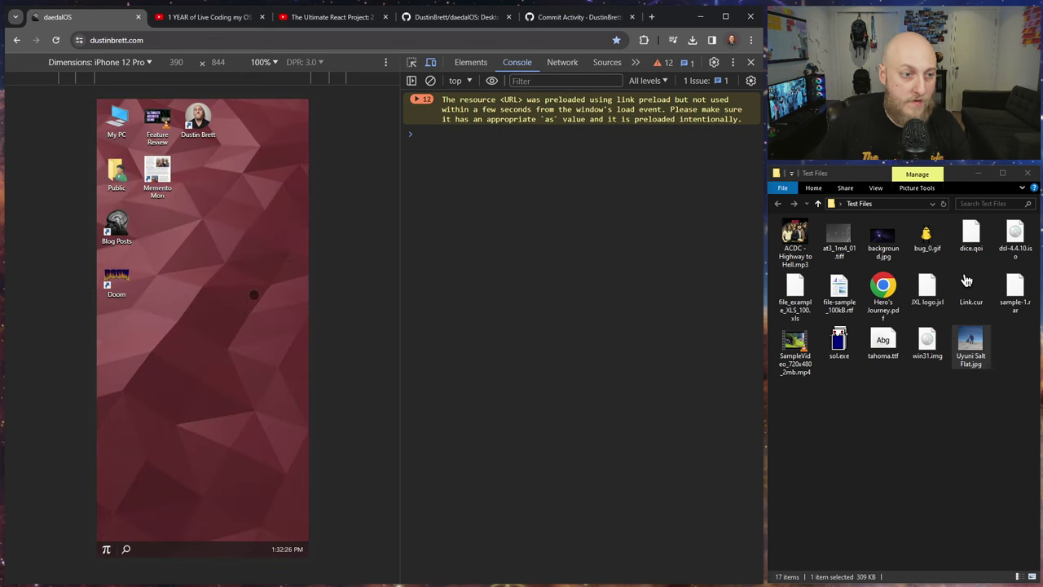
Step: Turn off device emulation, and inspect the picture element of the Public desktop icon in the page's HTML
click(431, 62)
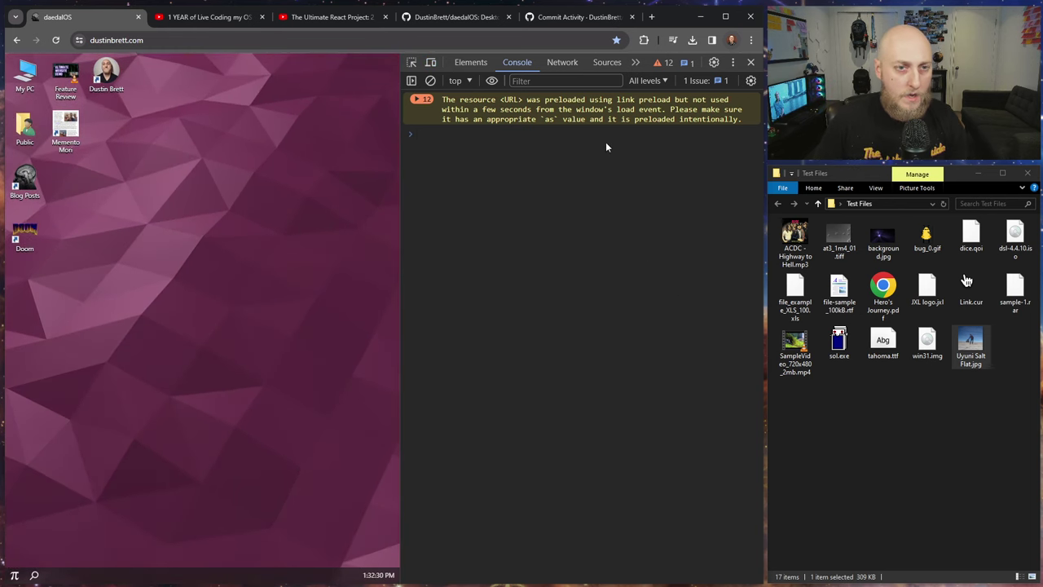
click(471, 63)
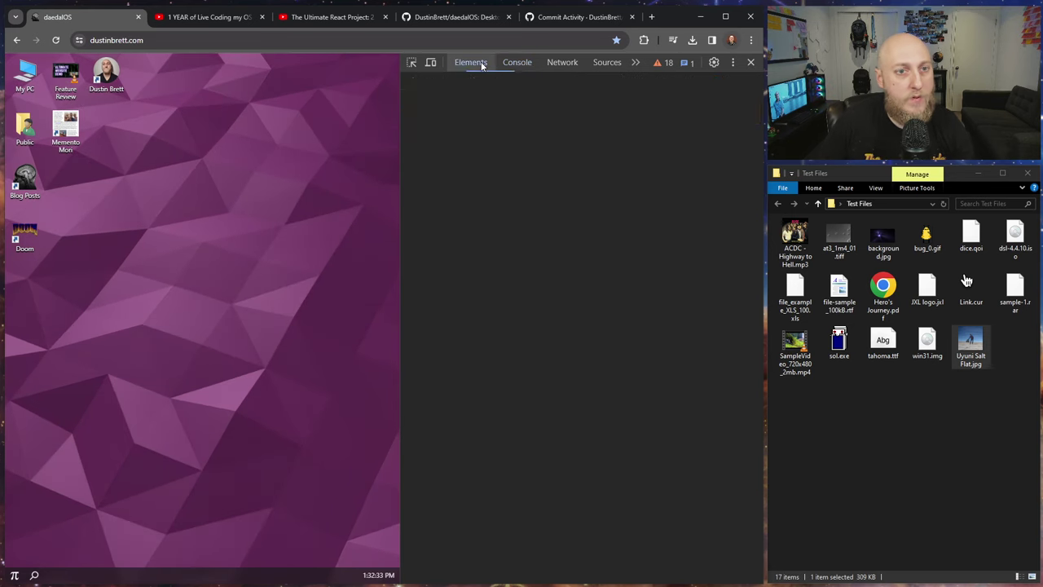
click(412, 66)
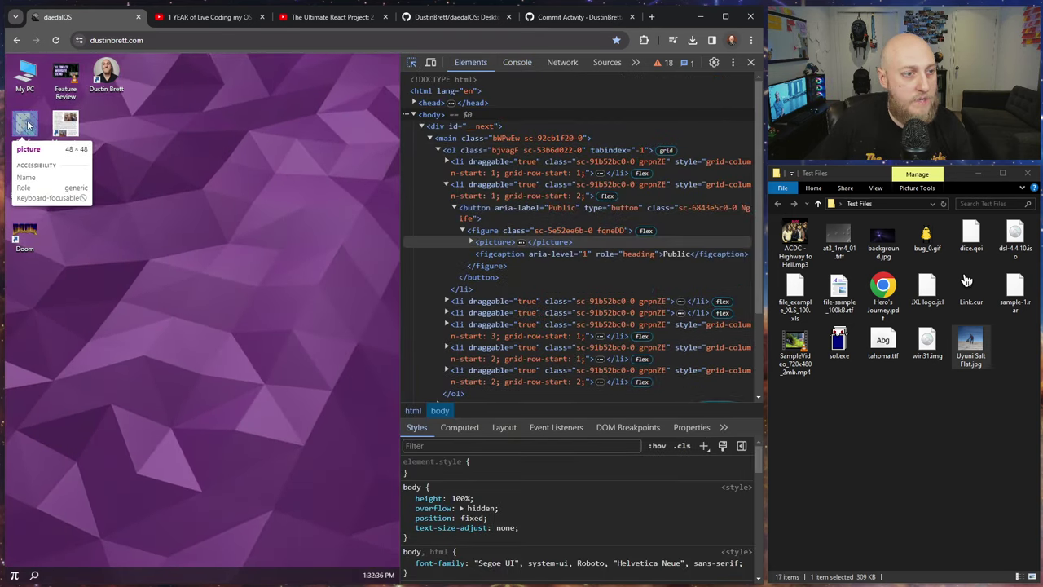
click(27, 123)
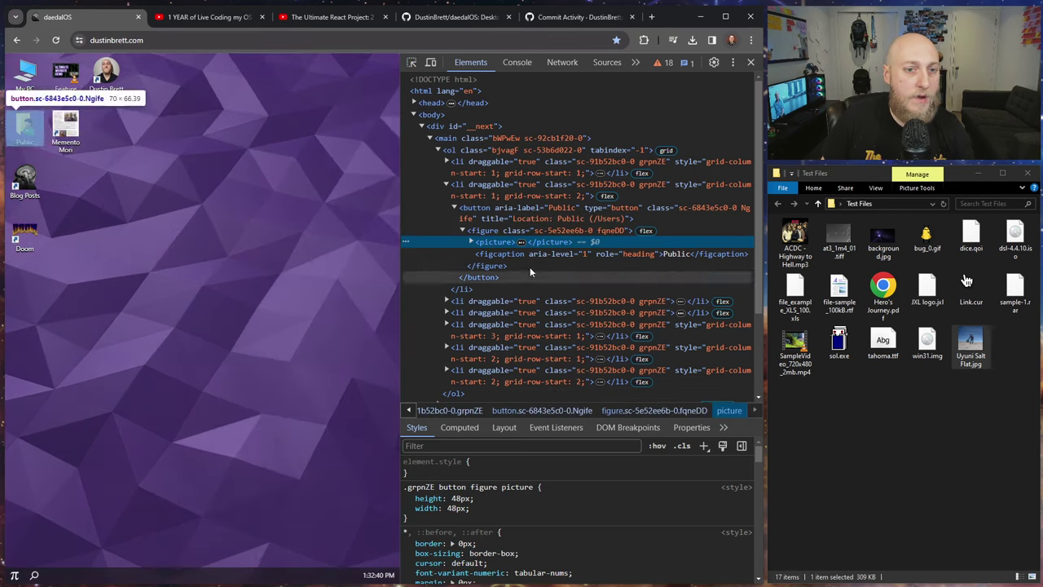
Step: Expand the picture element of the Public desktop icon and examine its image sources for different resolutions
click(471, 242)
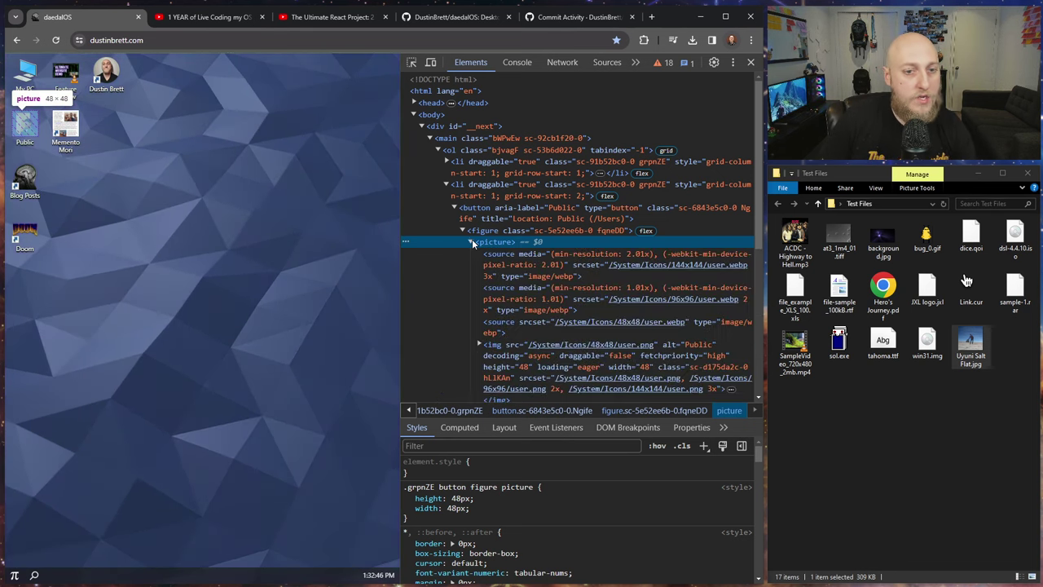
mouse_move(658, 268)
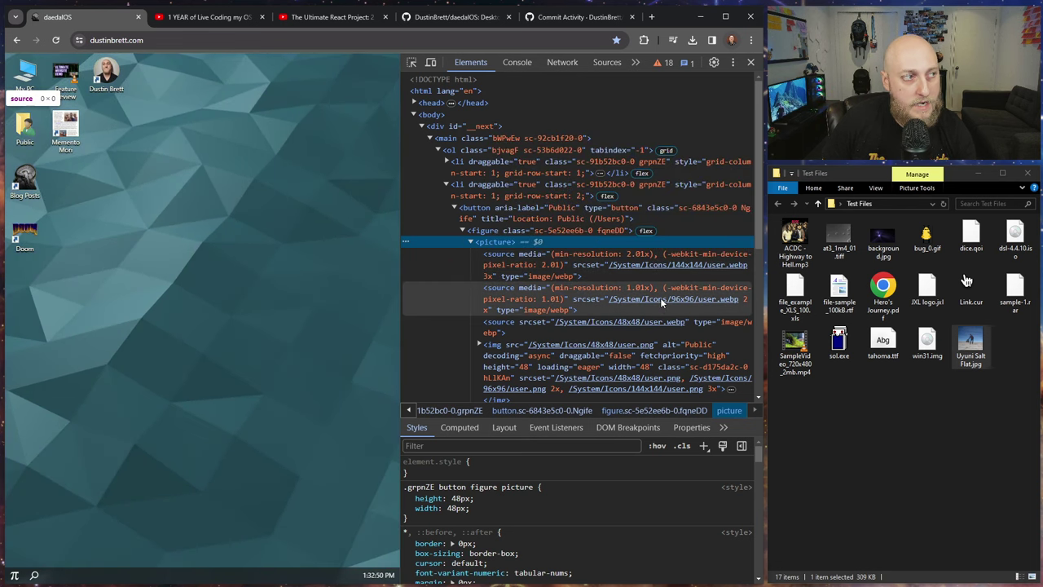
mouse_move(627, 322)
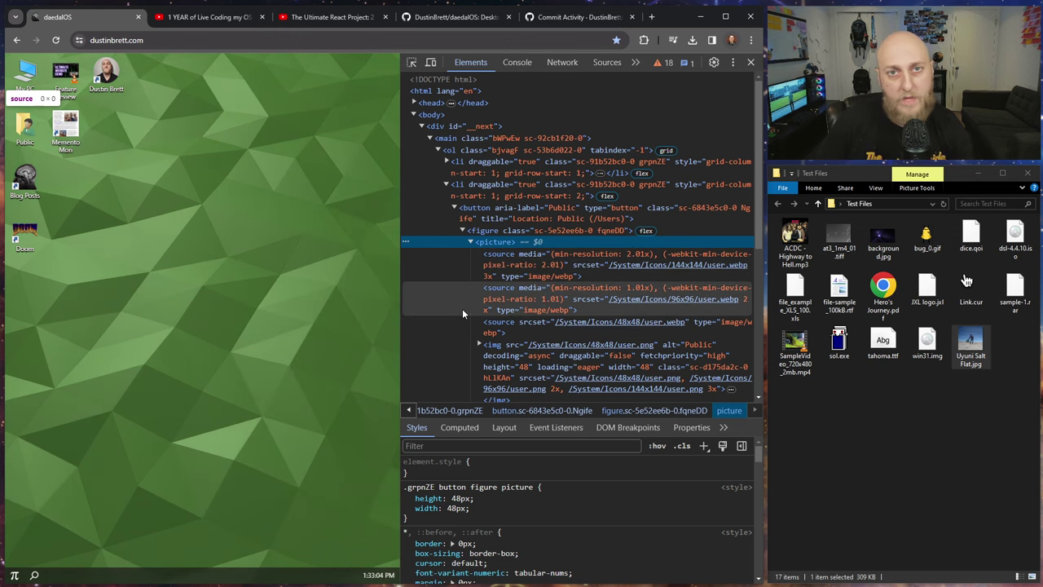
mouse_move(528, 330)
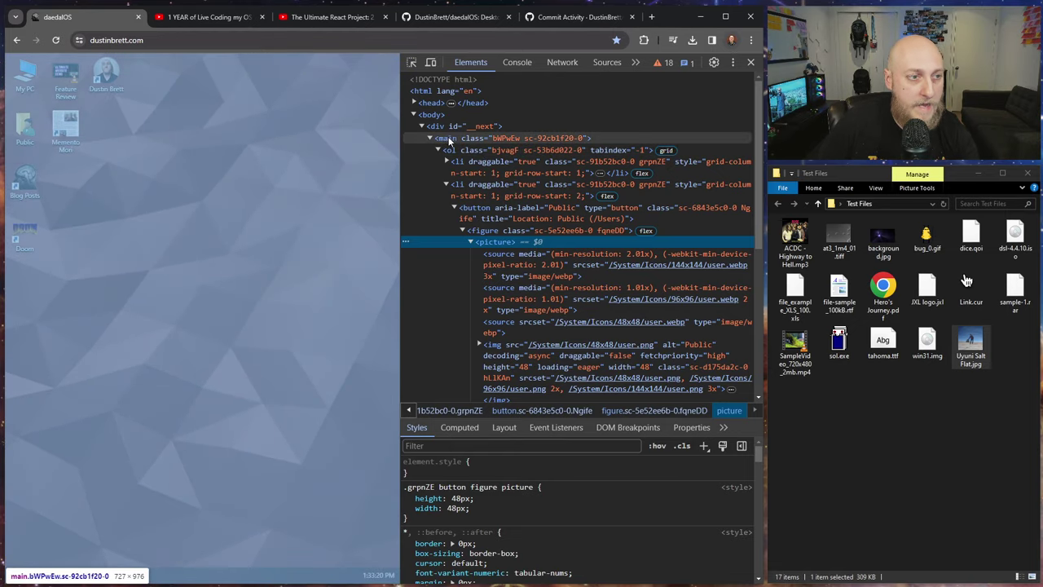
Step: Collapse the desktop's ordered list, inspect the elements inside the taskbar's nav element, and close the developer tools
click(440, 151)
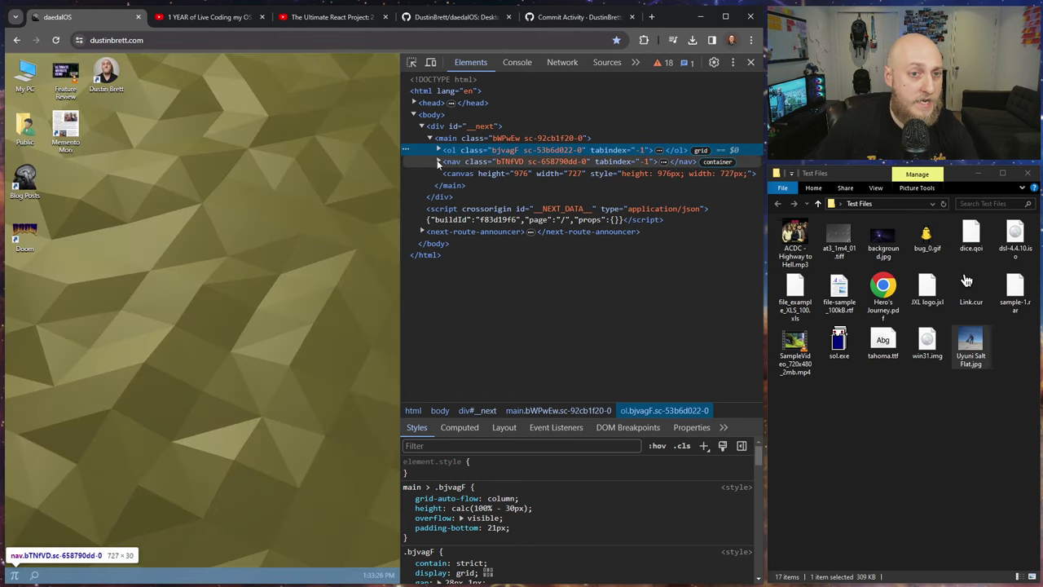
click(439, 161)
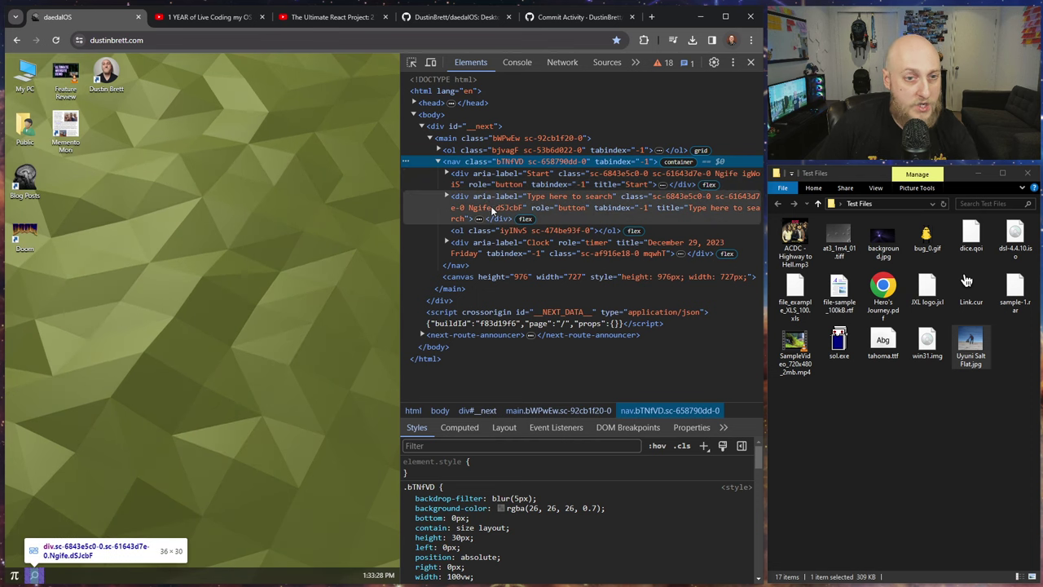
click(438, 162)
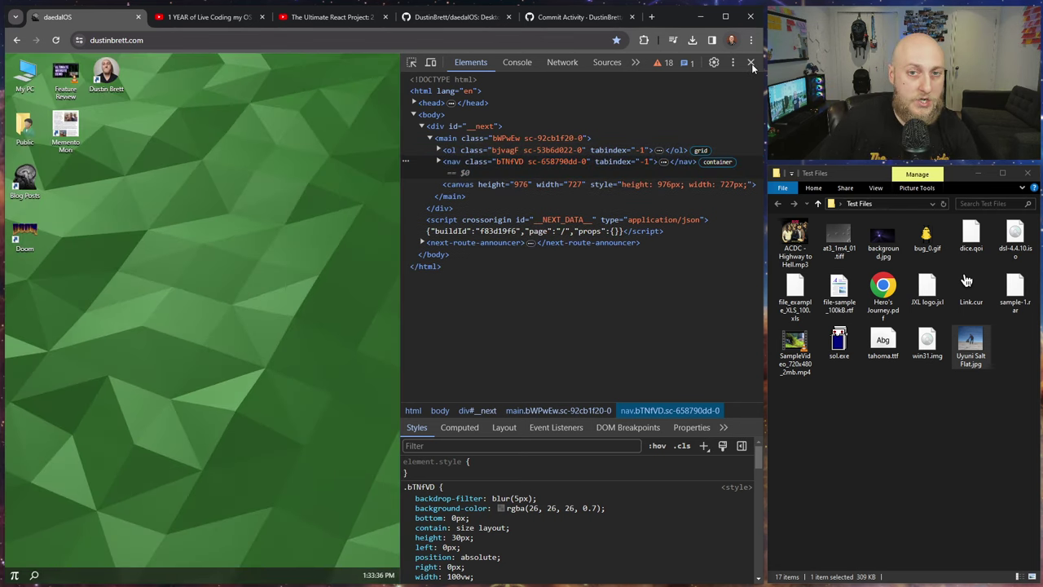
click(750, 62)
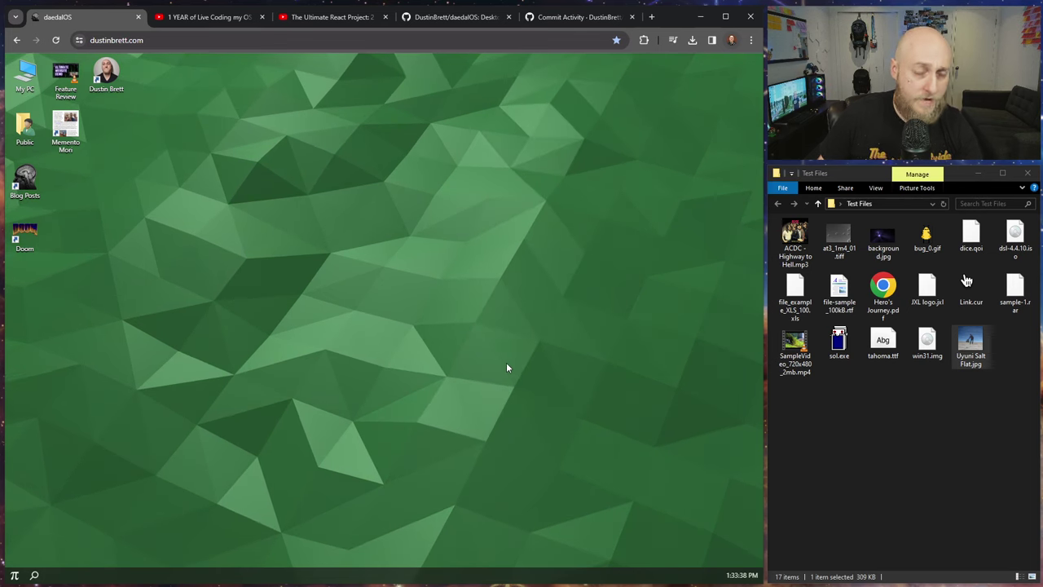
Step: Copy all files from the Test Files folder onto the daedalOS desktop, and run sol.exe from there
drag(1018, 395, 800, 236)
drag(800, 235, 315, 235)
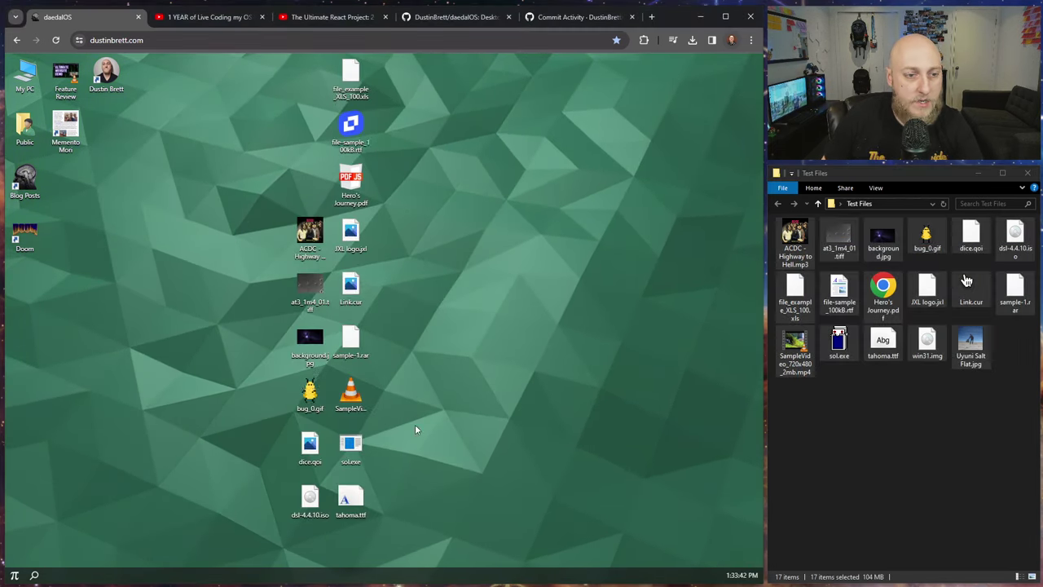
double_click(351, 446)
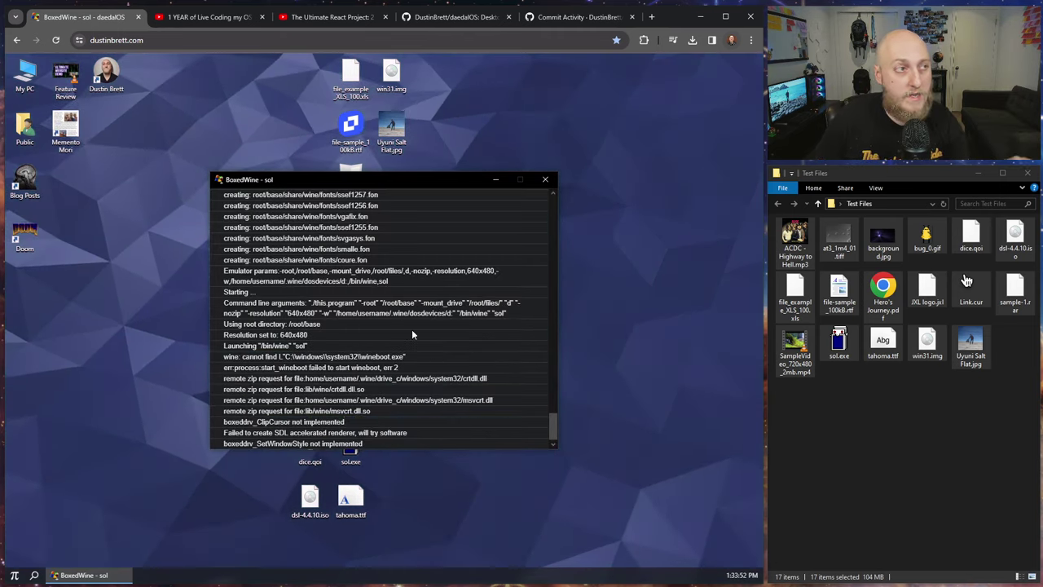
drag(366, 179, 464, 122)
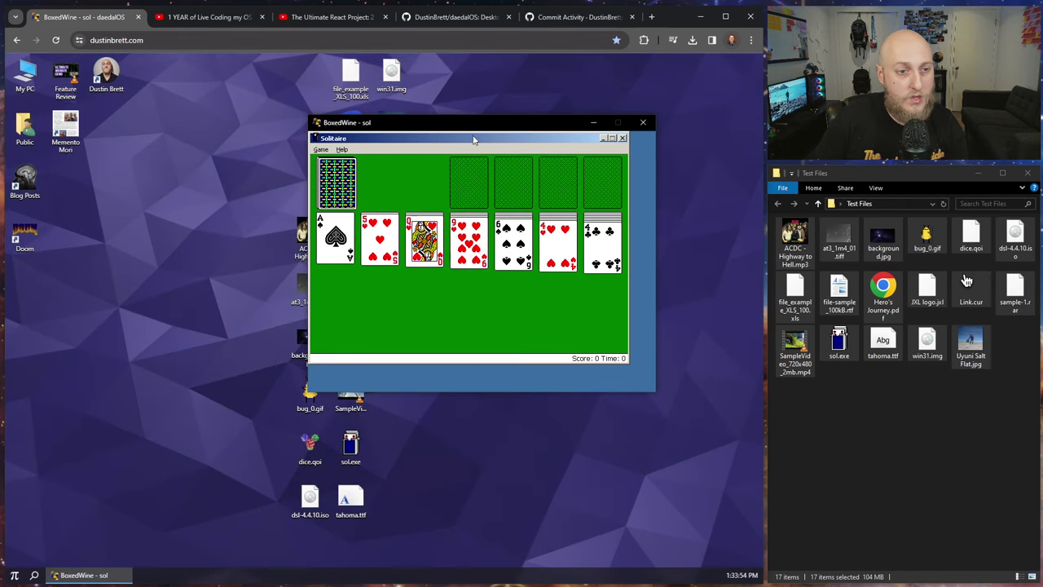
Step: Play a few Solitaire moves, placing the aces of spades and hearts on the foundations, and maximize the game window
click(343, 191)
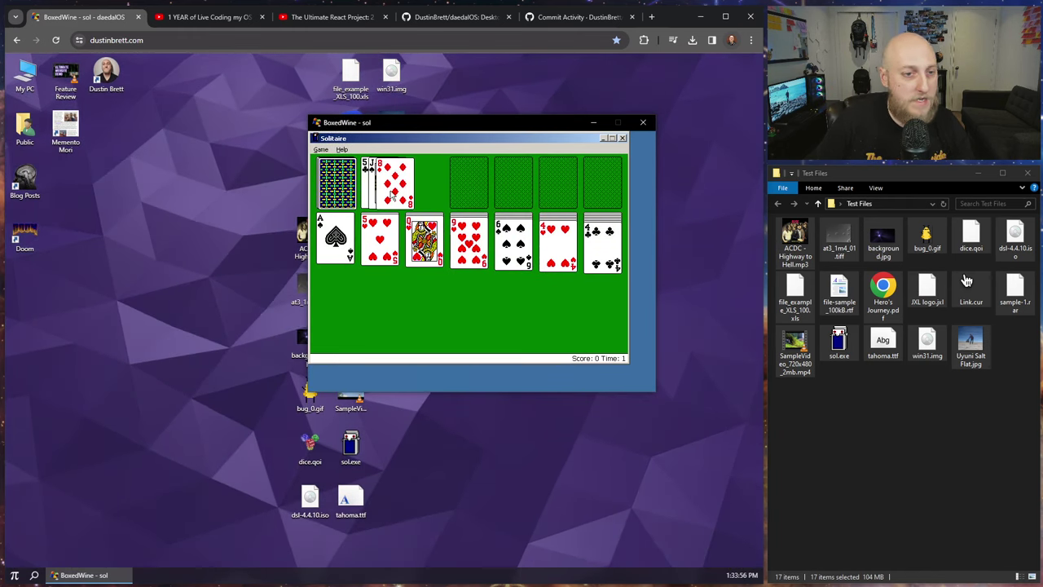
double_click(336, 238)
double_click(393, 183)
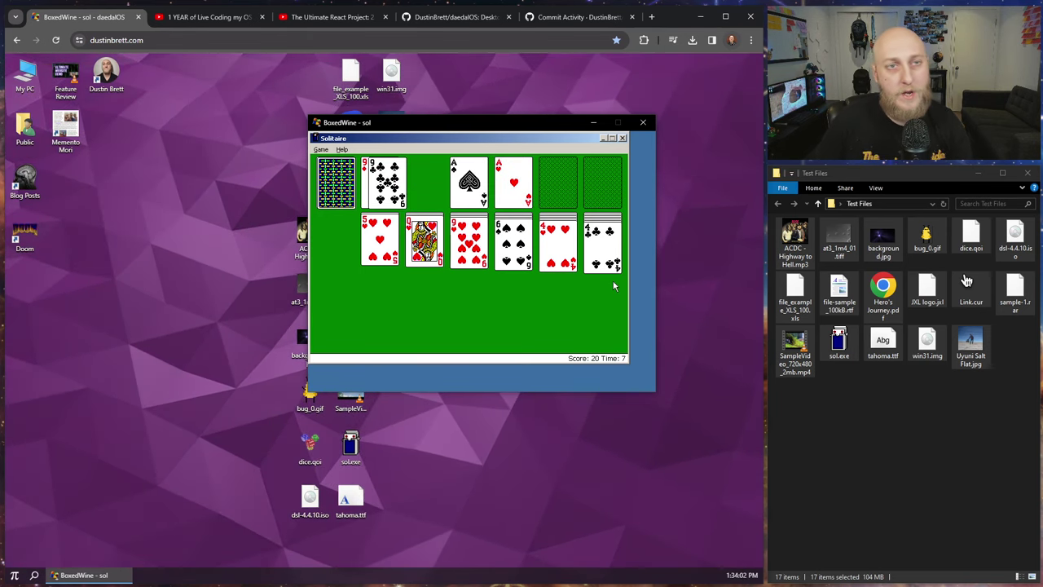
click(612, 138)
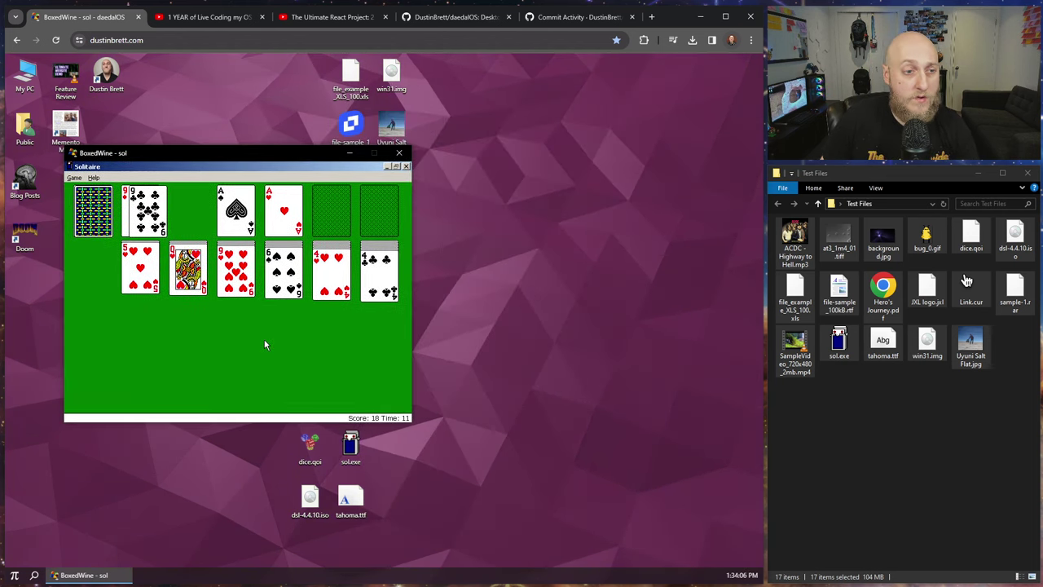
Step: Open My PC alongside Solitaire to view the live taskbar previews, and close both windows
mouse_move(105, 577)
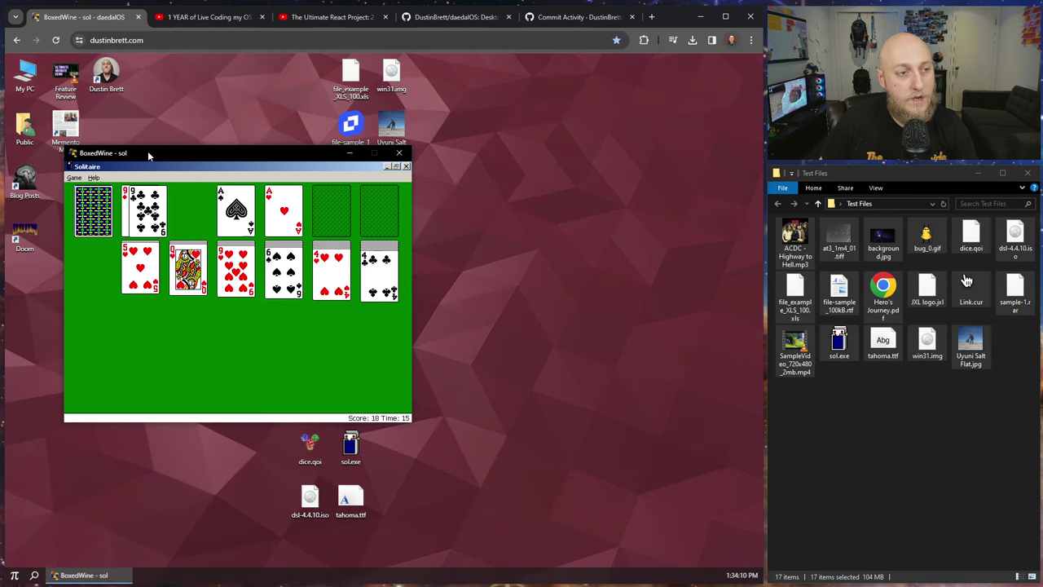
double_click(26, 75)
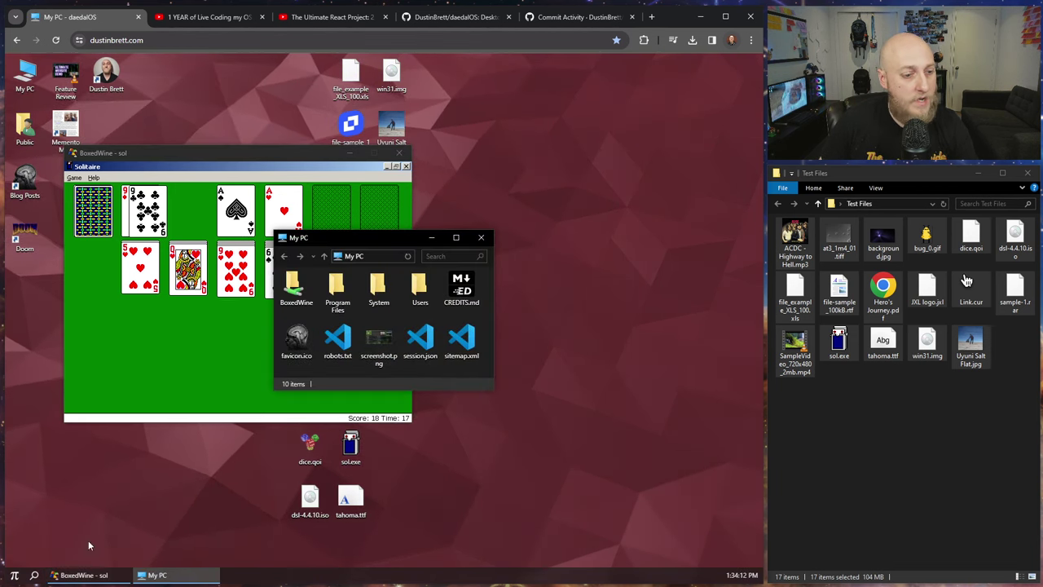
mouse_move(180, 577)
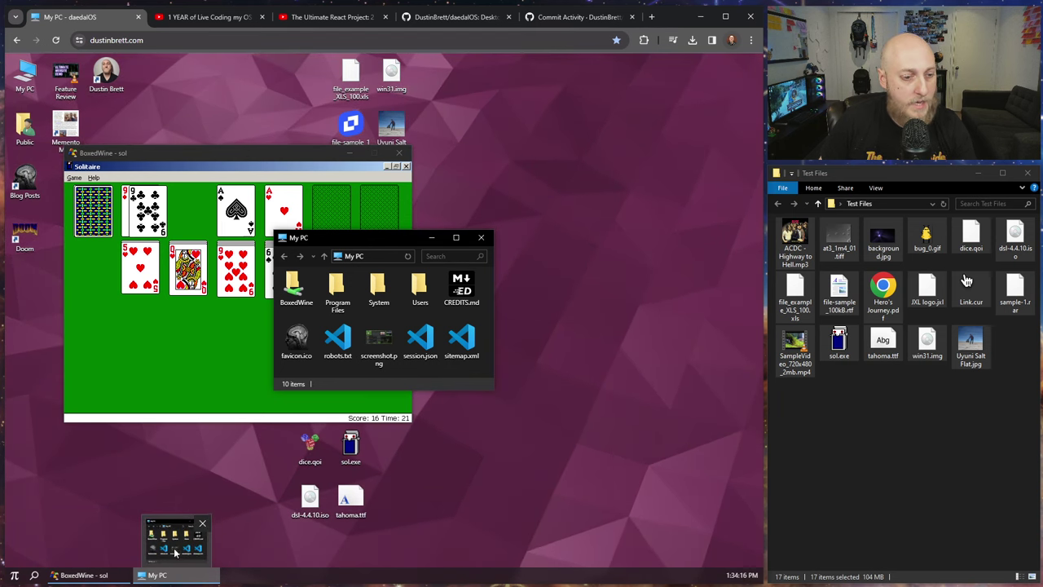
click(644, 412)
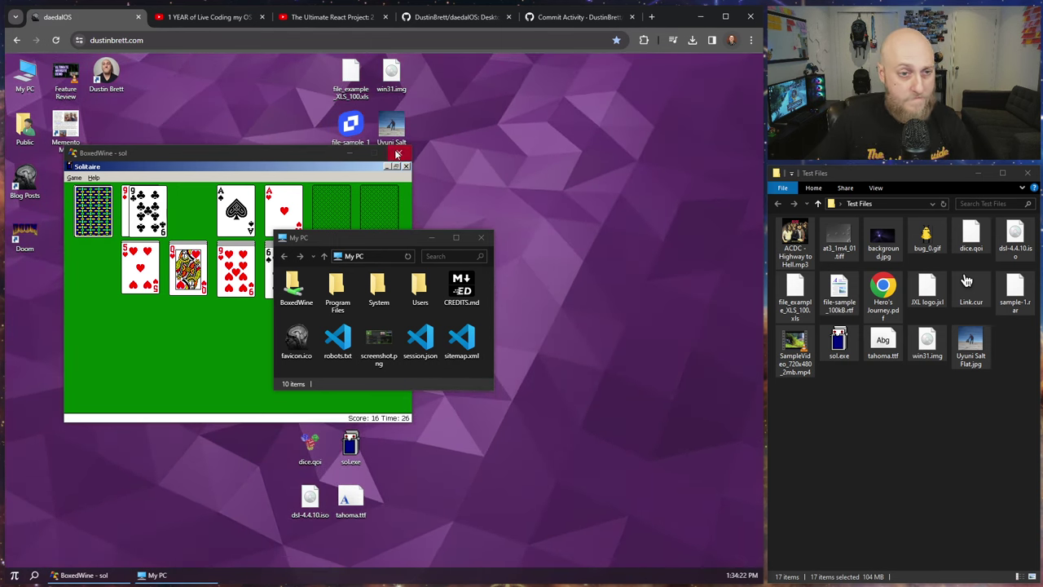
click(482, 237)
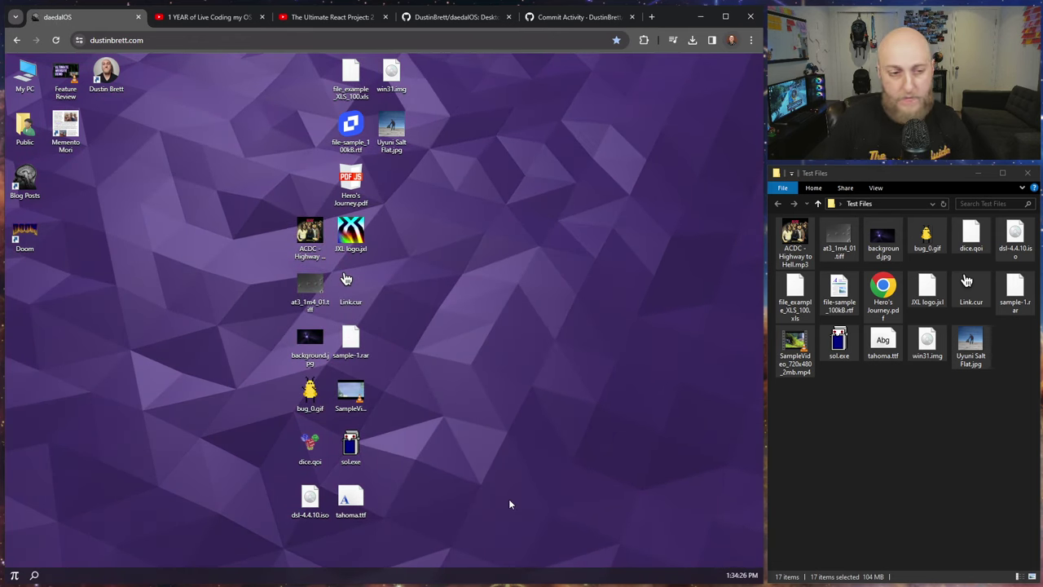
Step: Open a Terminal in the Desktop folder and run the help command
right_click(218, 180)
click(262, 263)
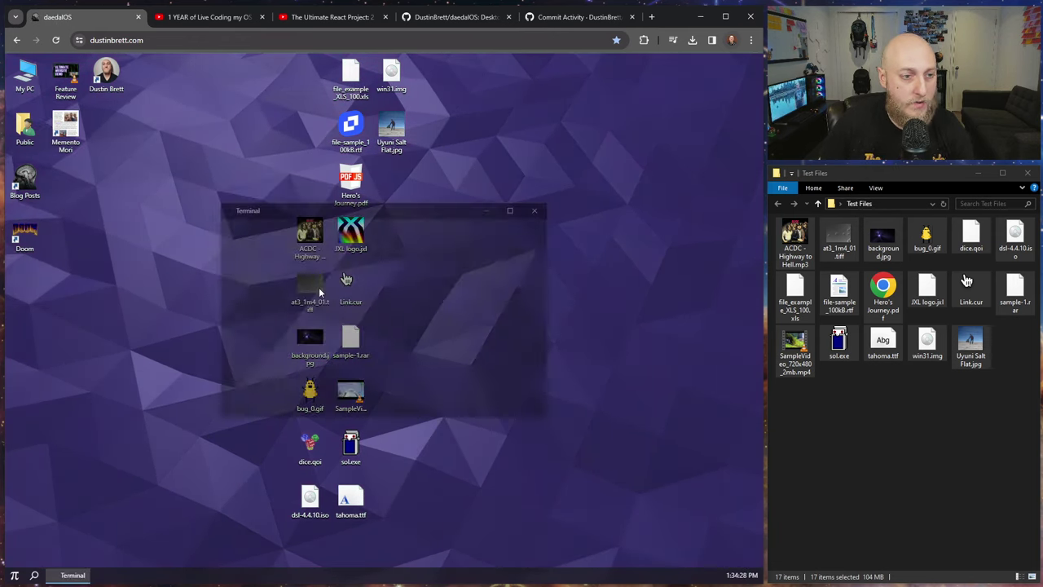
drag(377, 210, 321, 181)
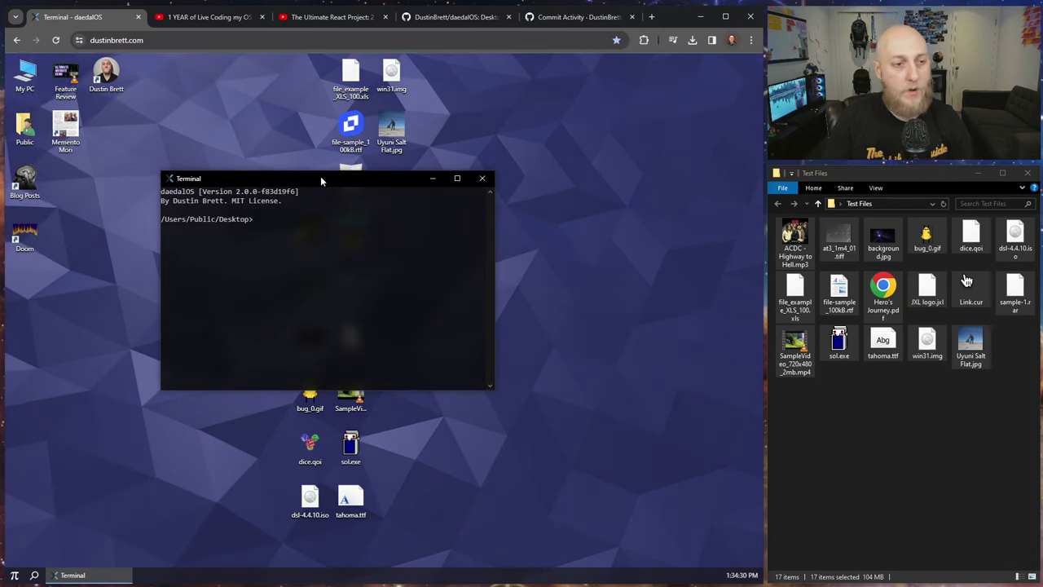
text(h)
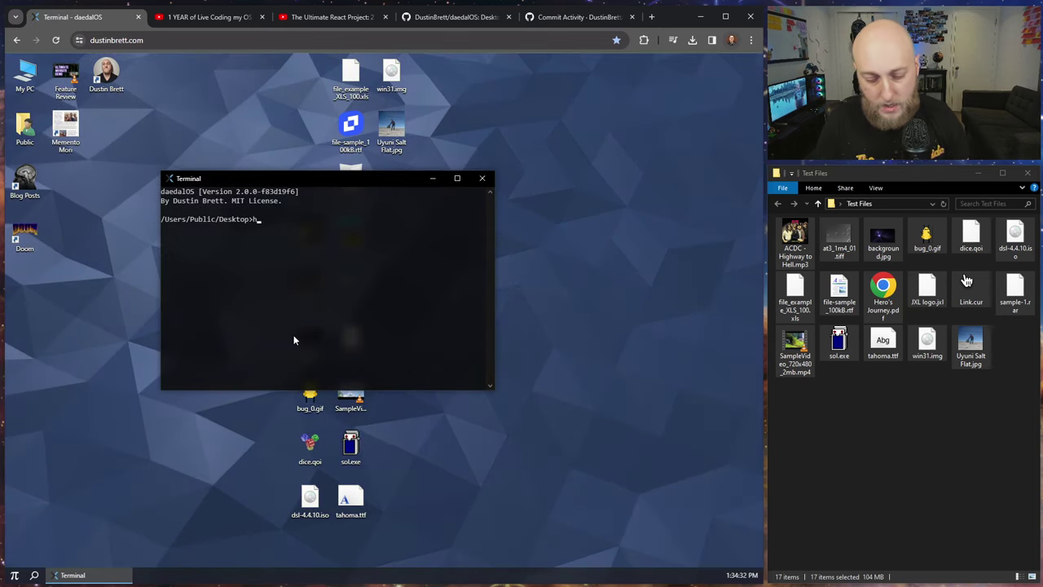
text(elp)
key(Return)
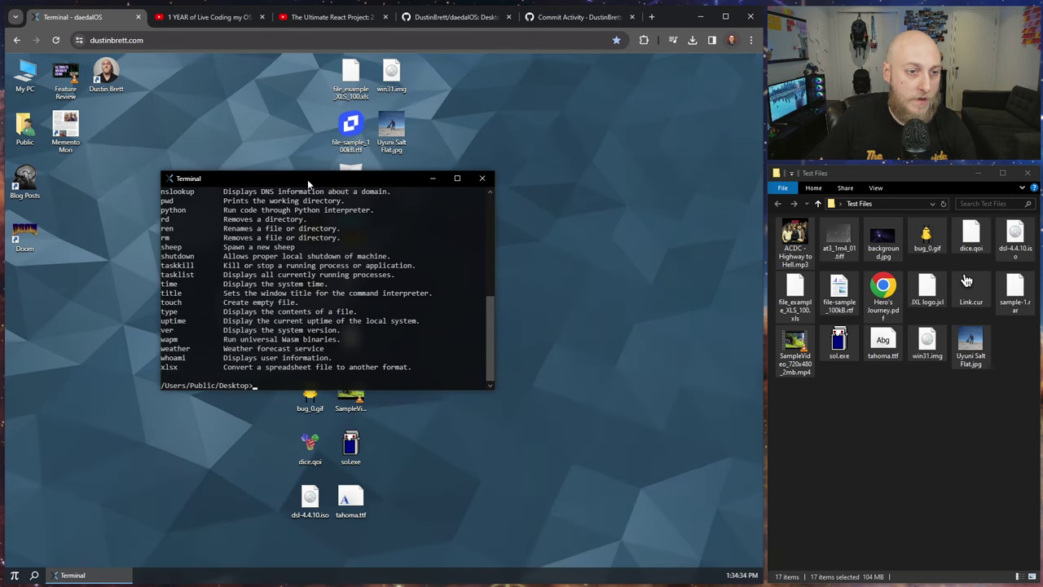
Step: Look through the list of available Terminal commands, and list the Desktop directory with ls
drag(316, 168, 318, 74)
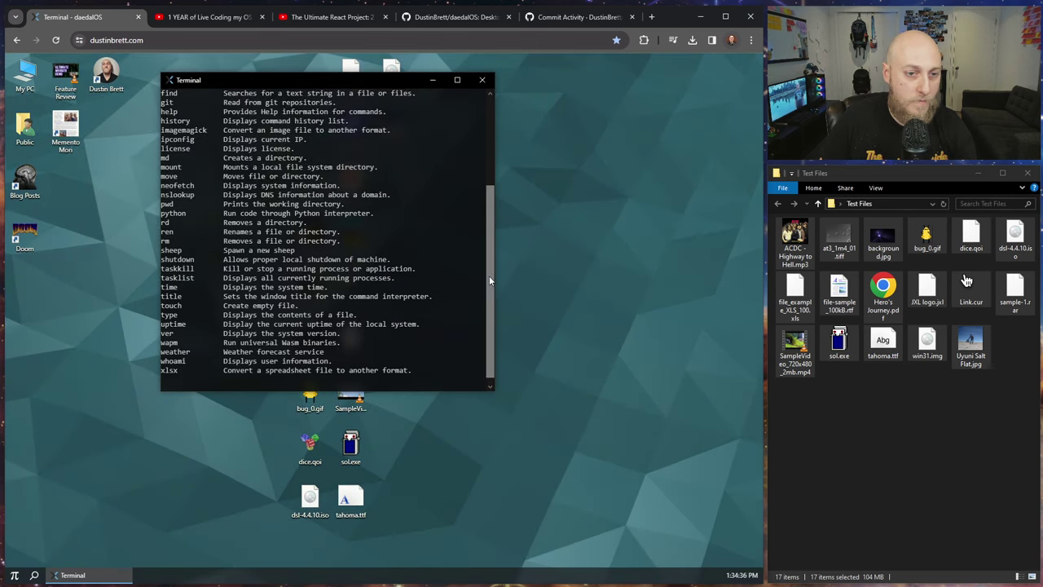
scroll(488, 281, down, 1)
scroll(375, 337, up, 5)
scroll(378, 267, down, 5)
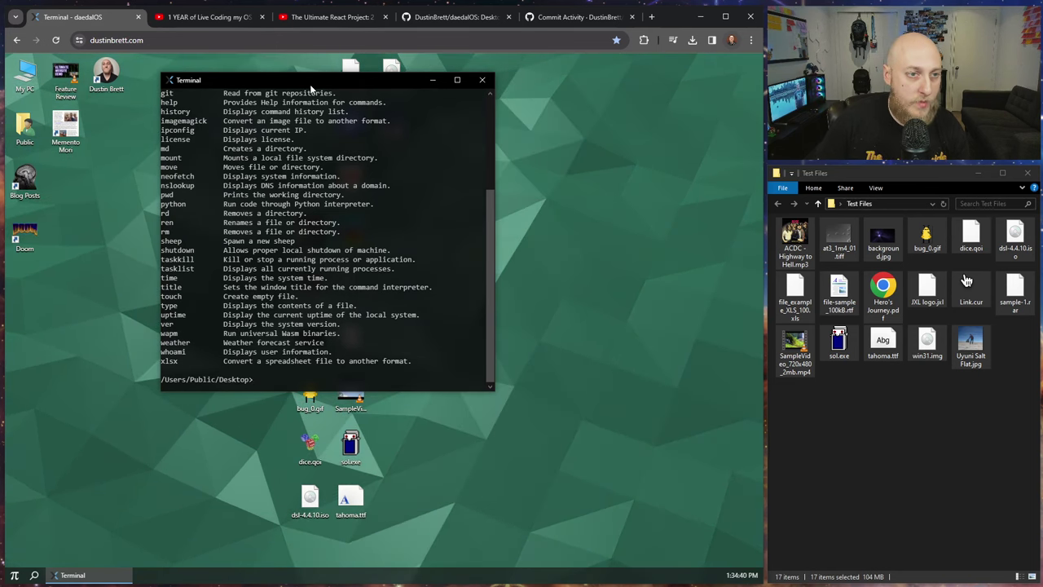
drag(309, 84, 296, 114)
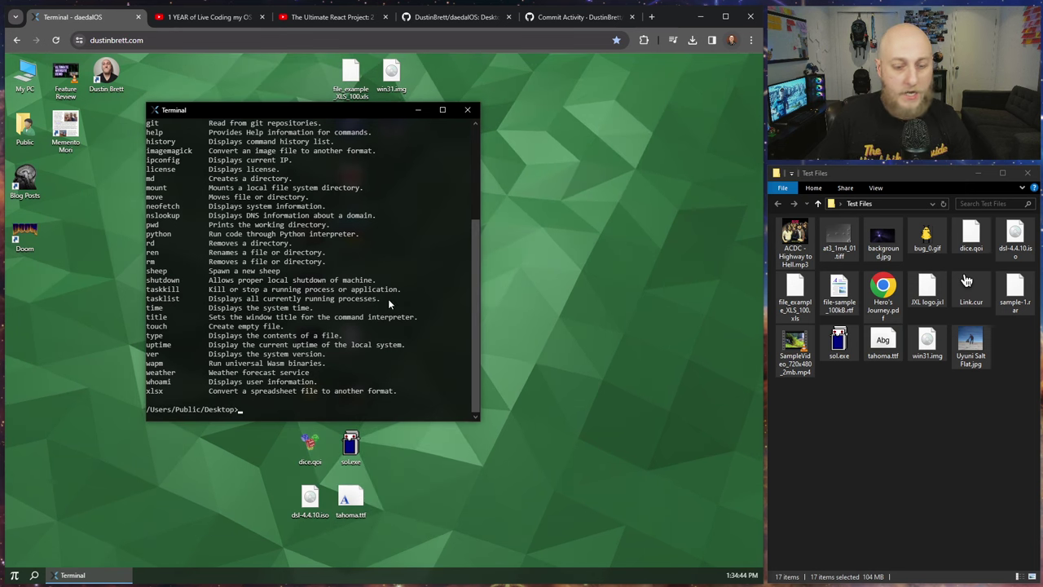
text(ls)
key(Return)
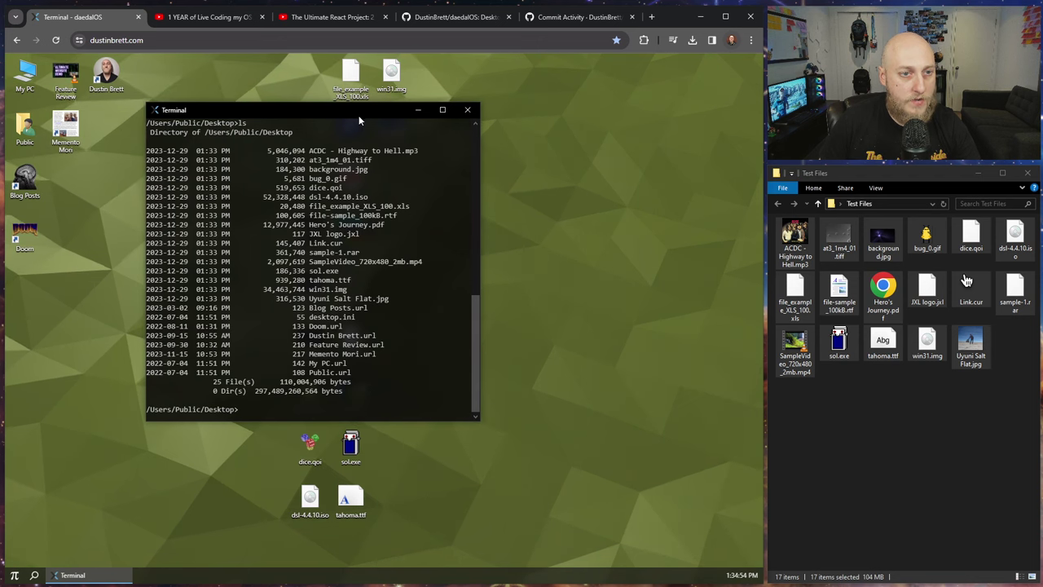
Step: Move win31.img to an empty area of the desktop, clear of the Terminal, and boot it in Virtual x86
drag(359, 115, 294, 122)
click(414, 90)
drag(407, 87, 546, 134)
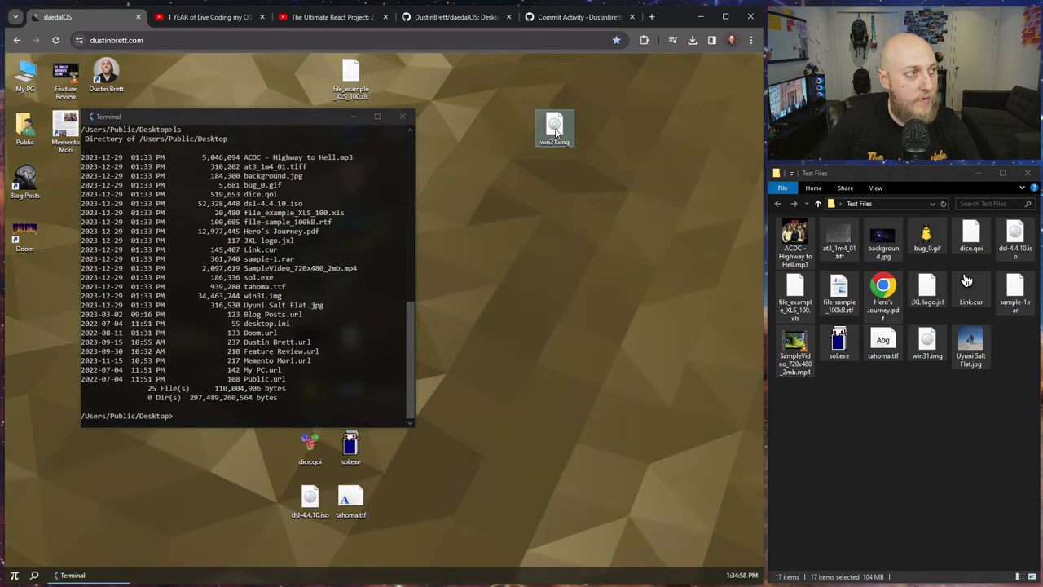
double_click(555, 131)
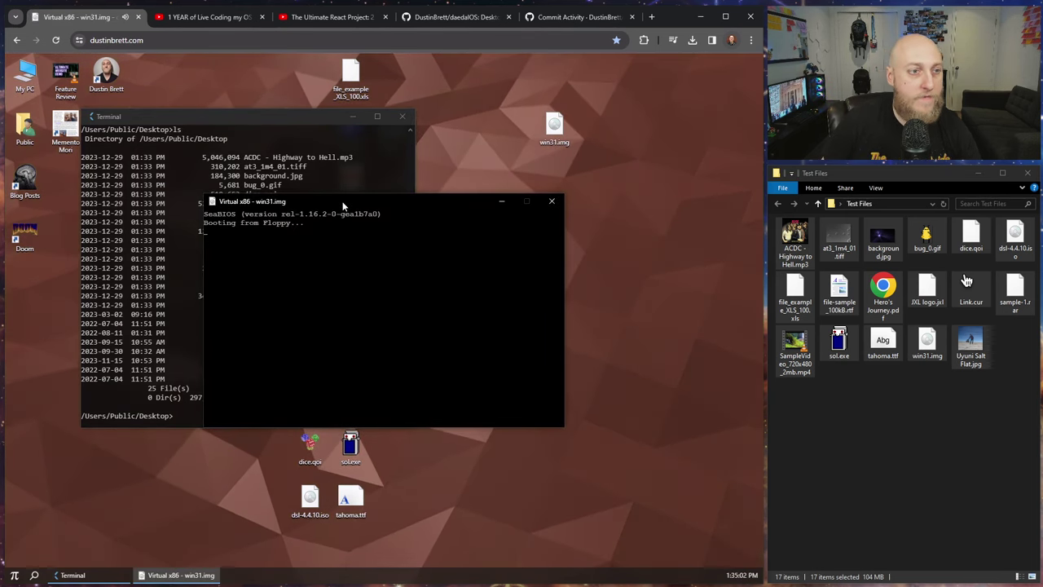
drag(354, 206, 451, 262)
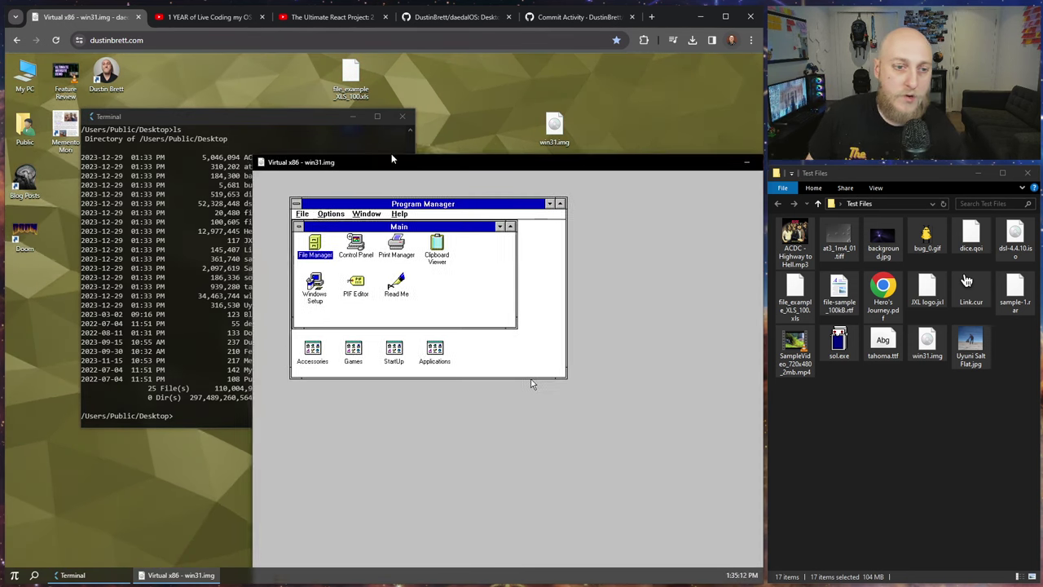
Step: Open File Manager in the emulated Windows 3.1, and minimize the Terminal and Virtual x86 windows
click(445, 360)
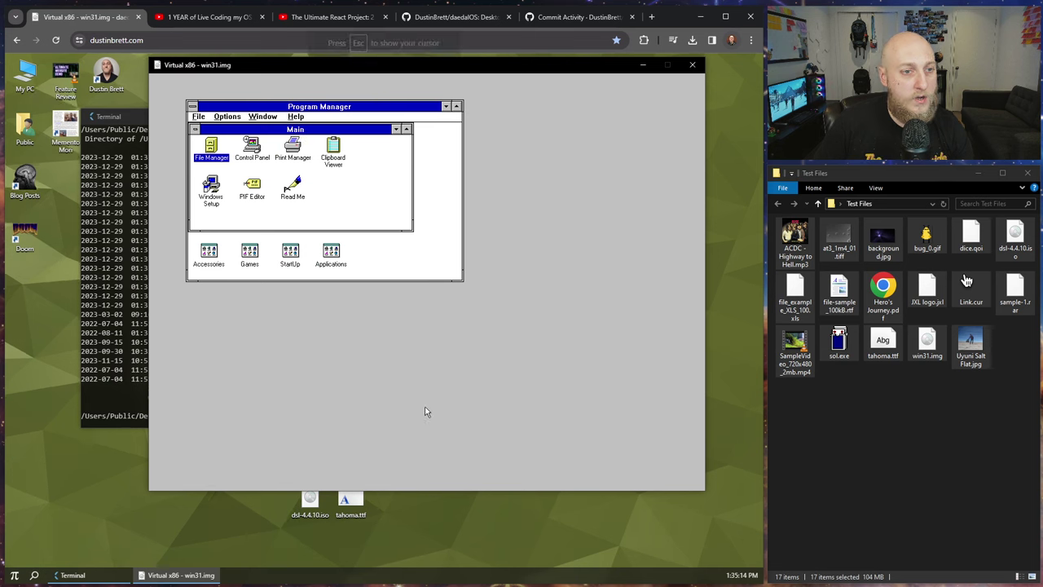
double_click(205, 148)
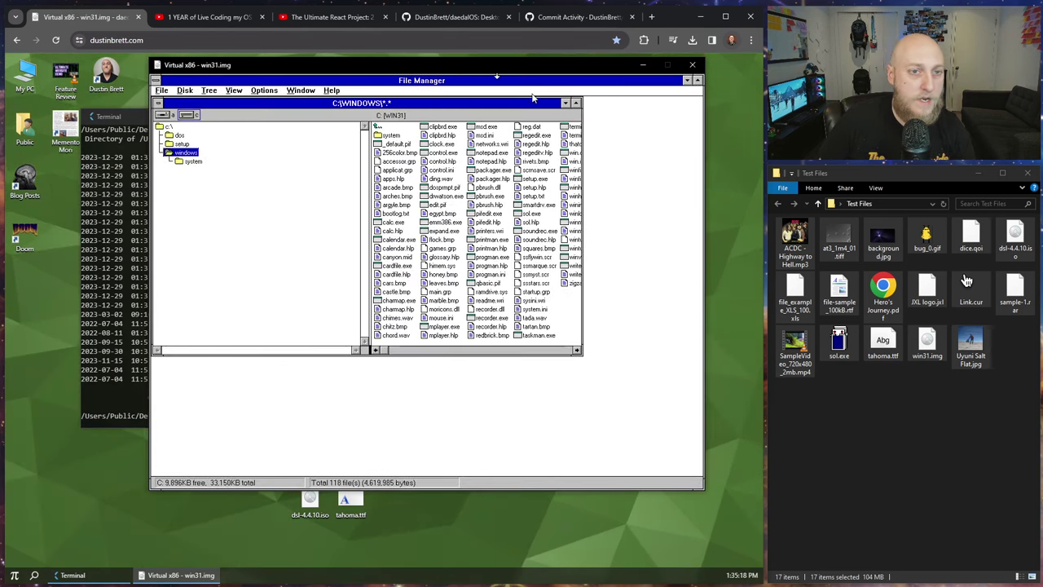
drag(489, 65, 515, 92)
click(155, 116)
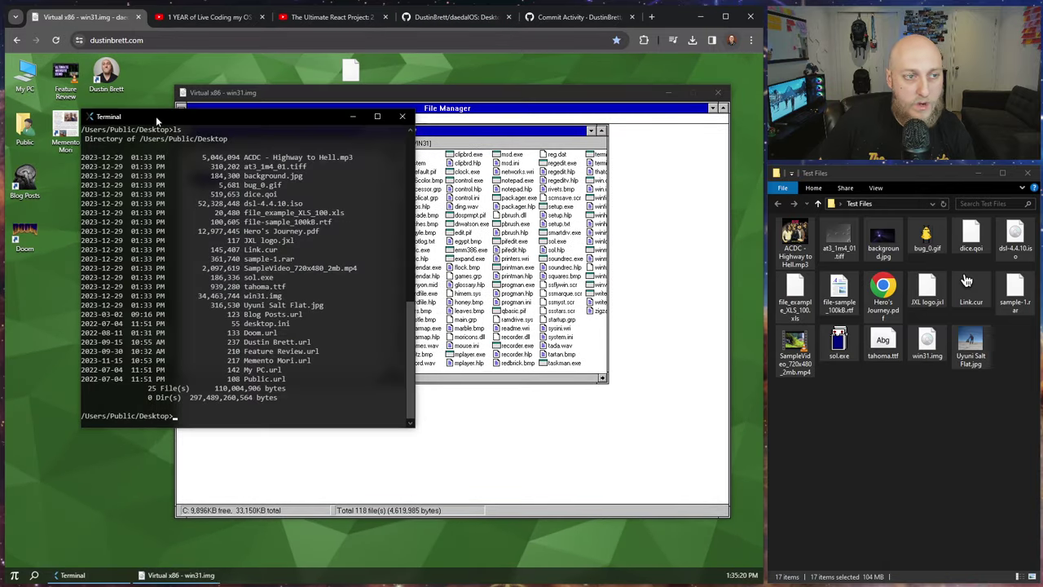
click(352, 117)
click(668, 92)
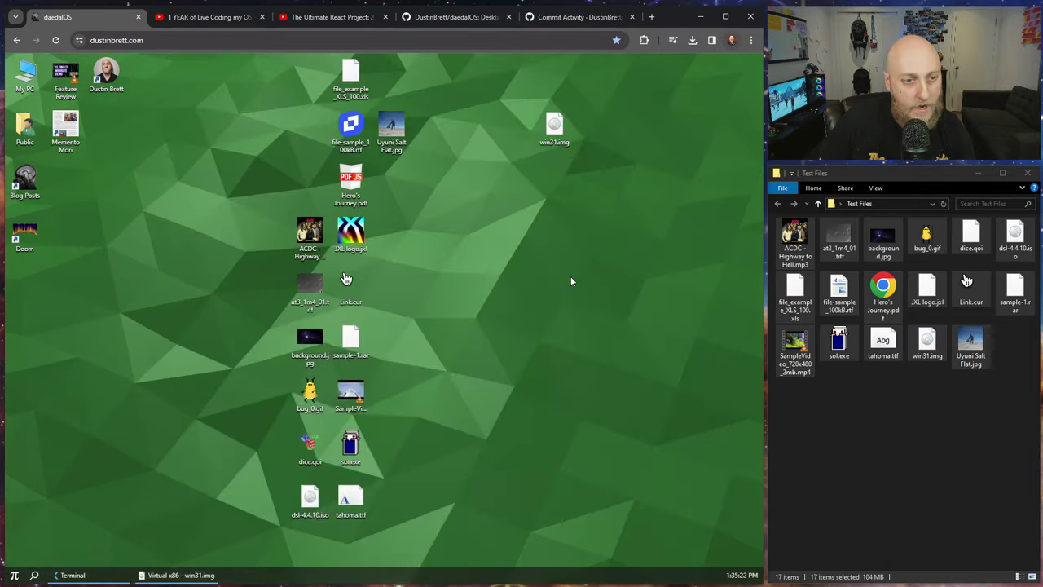
Step: Move dsl-4.4.10.iso to an empty area of the desktop, open it as a folder, and shift its window clear of the icon
drag(309, 499, 474, 182)
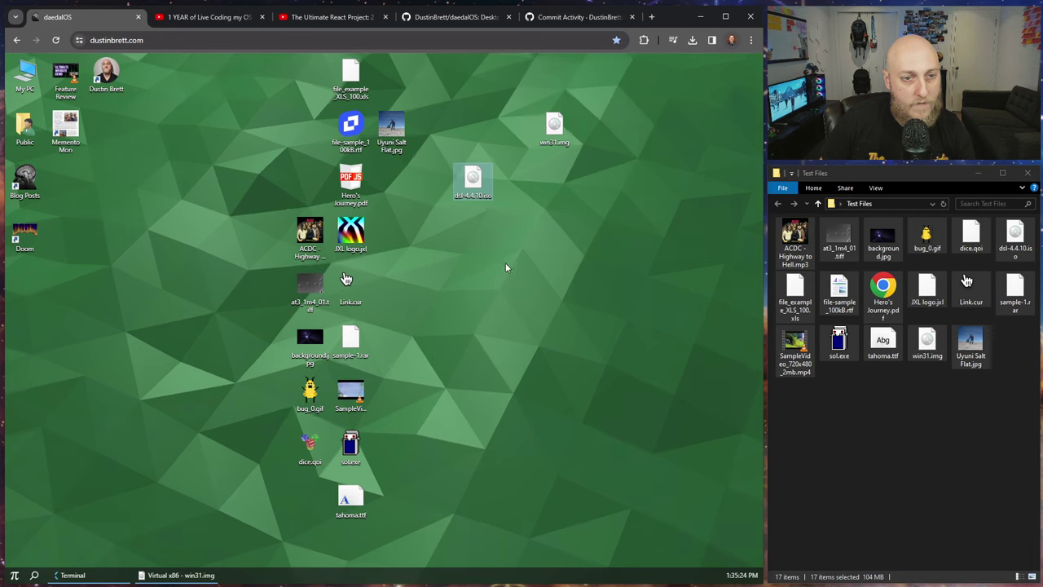
double_click(474, 181)
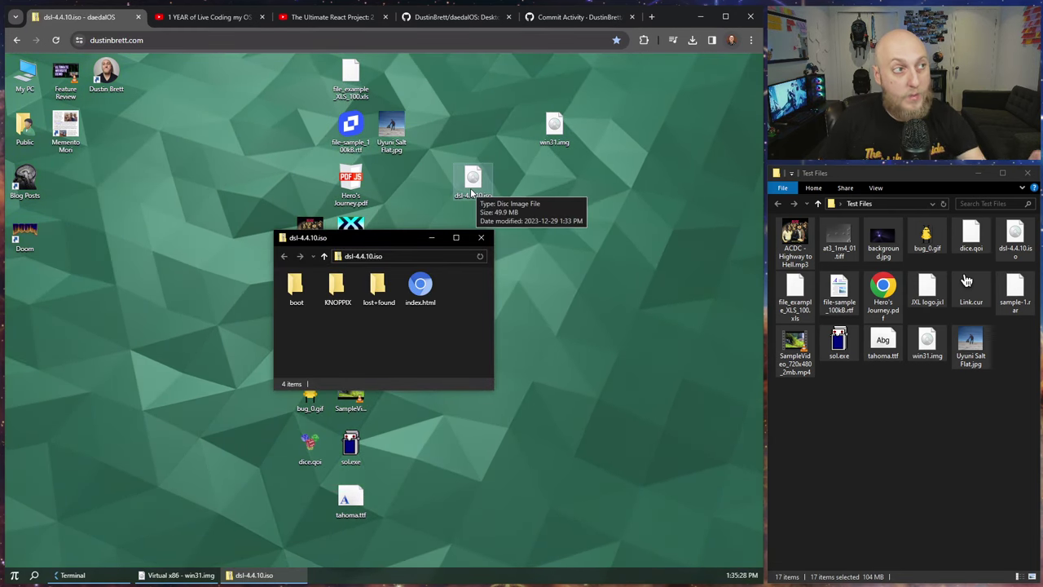
drag(358, 241, 220, 156)
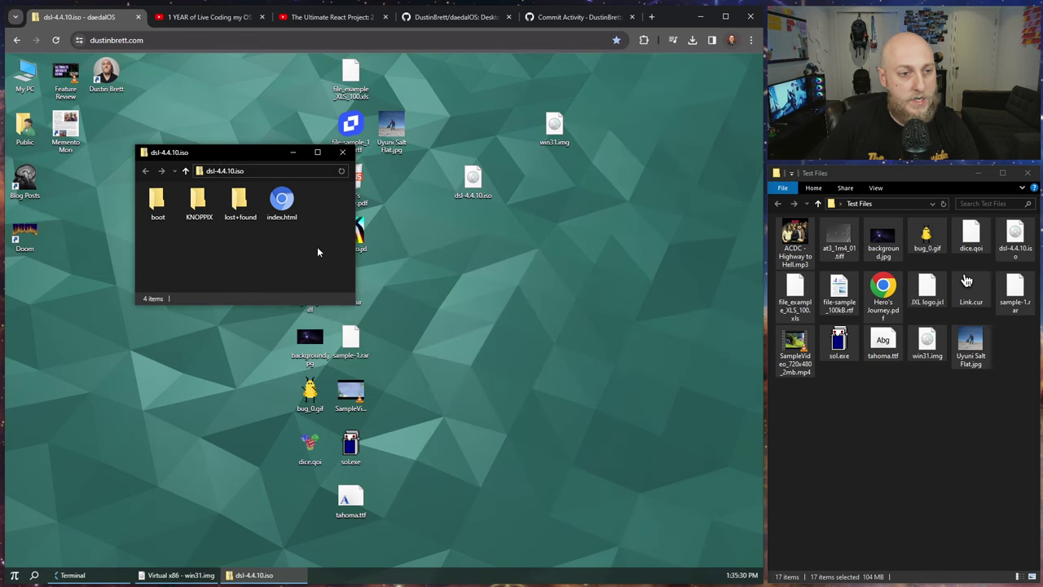
drag(317, 252, 262, 251)
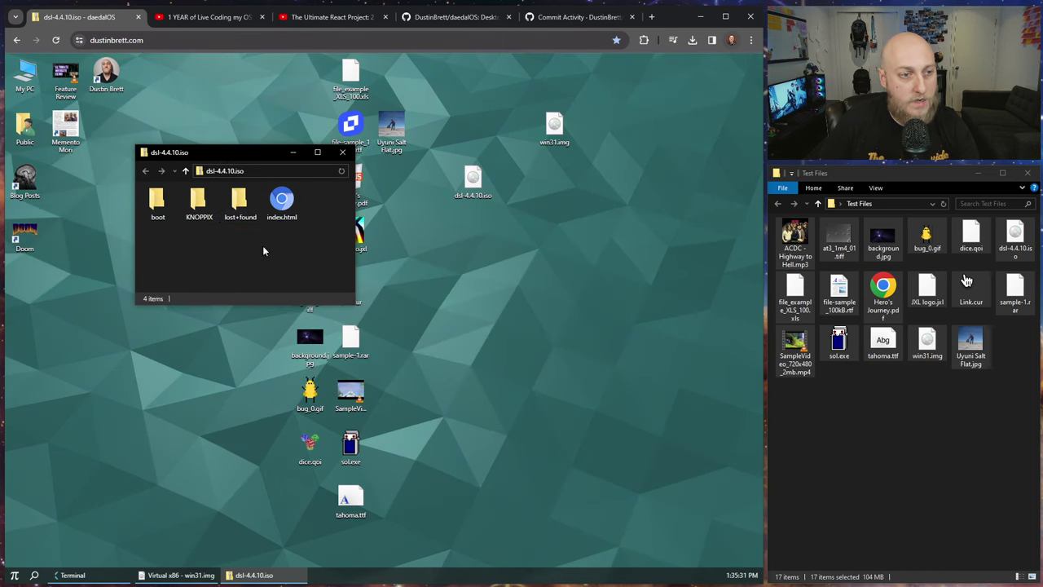
Step: Boot dsl-4.4.10.iso in Virtual x86 and reposition the emulator window near the desktop's upper edge
right_click(474, 184)
mouse_move(513, 200)
click(575, 197)
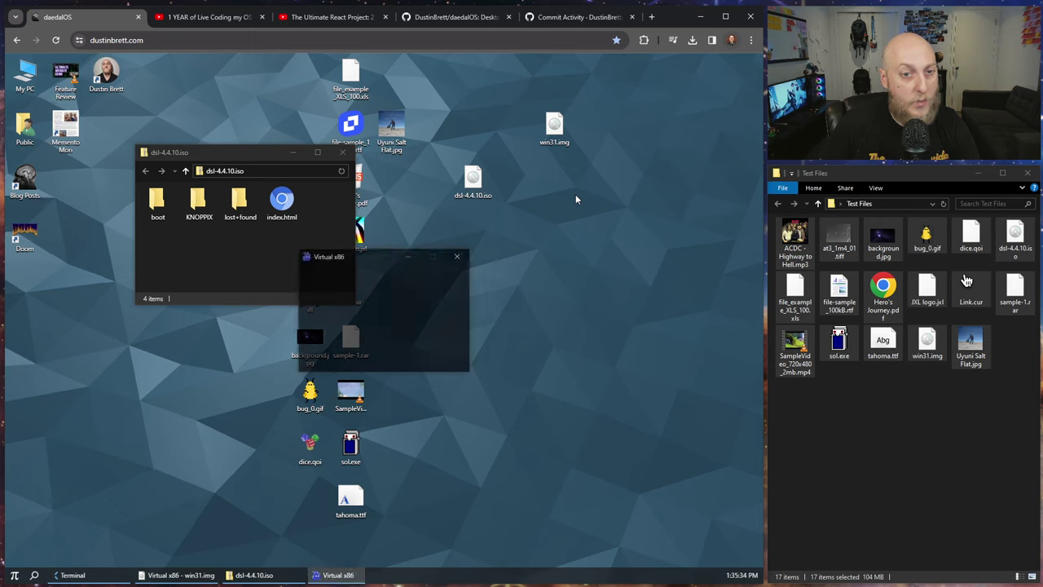
drag(289, 177, 205, 80)
key(Return)
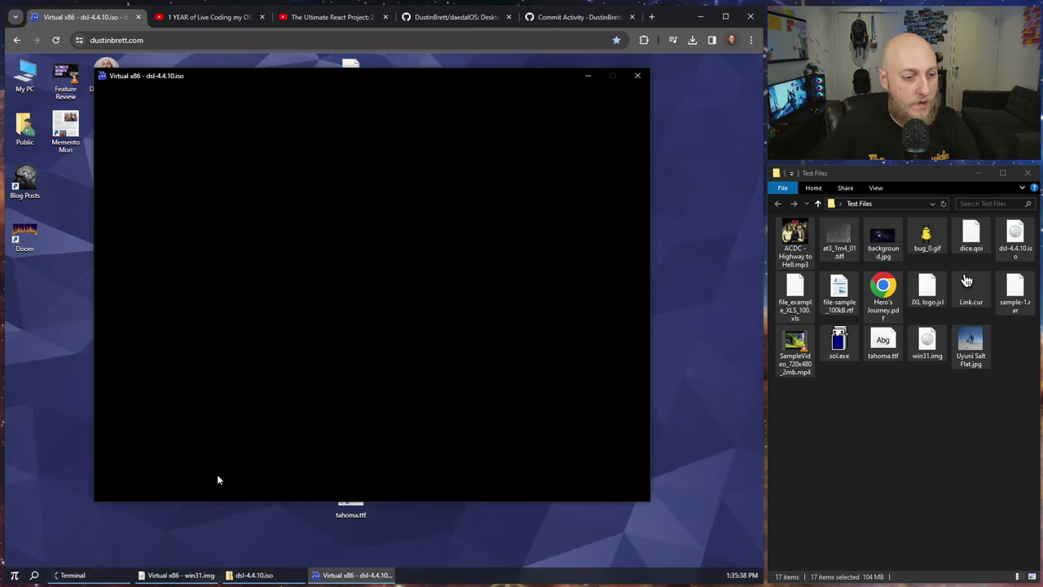
Step: Restore the win31.img emulator and the Terminal alongside the DSL window, and check the DSL boot progress
click(170, 575)
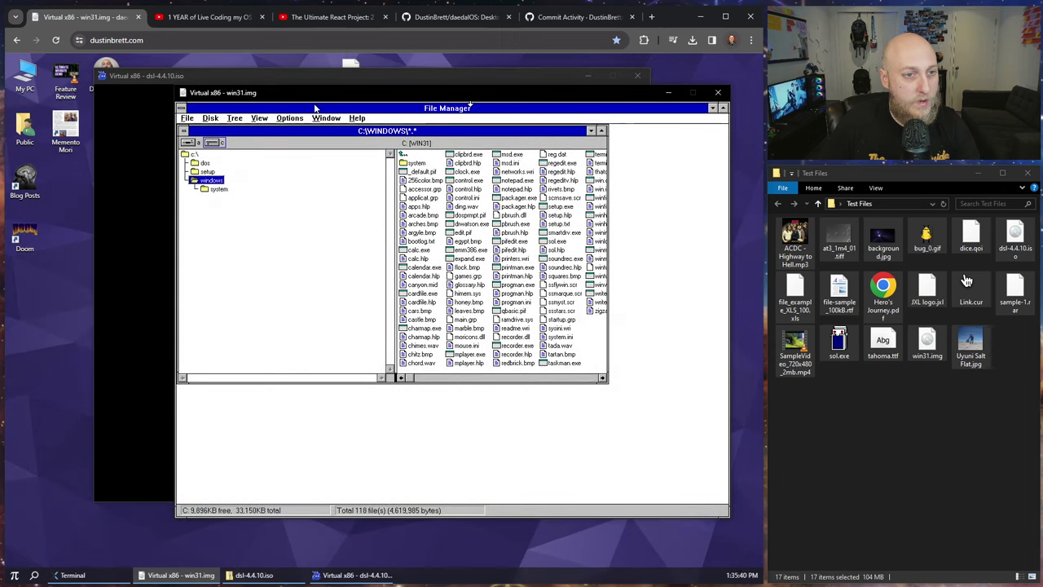
click(104, 570)
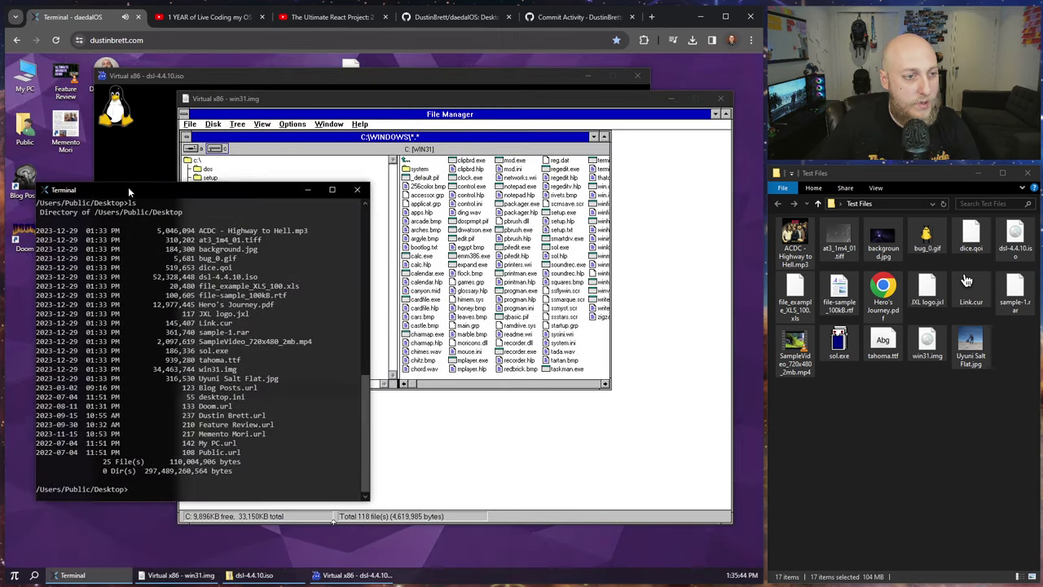
drag(128, 186, 144, 203)
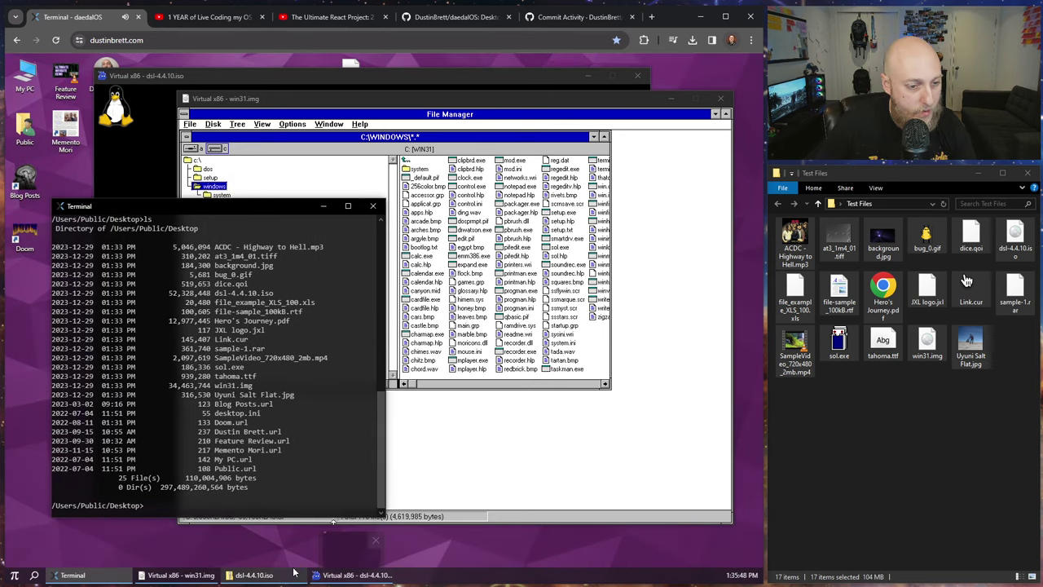
mouse_move(295, 573)
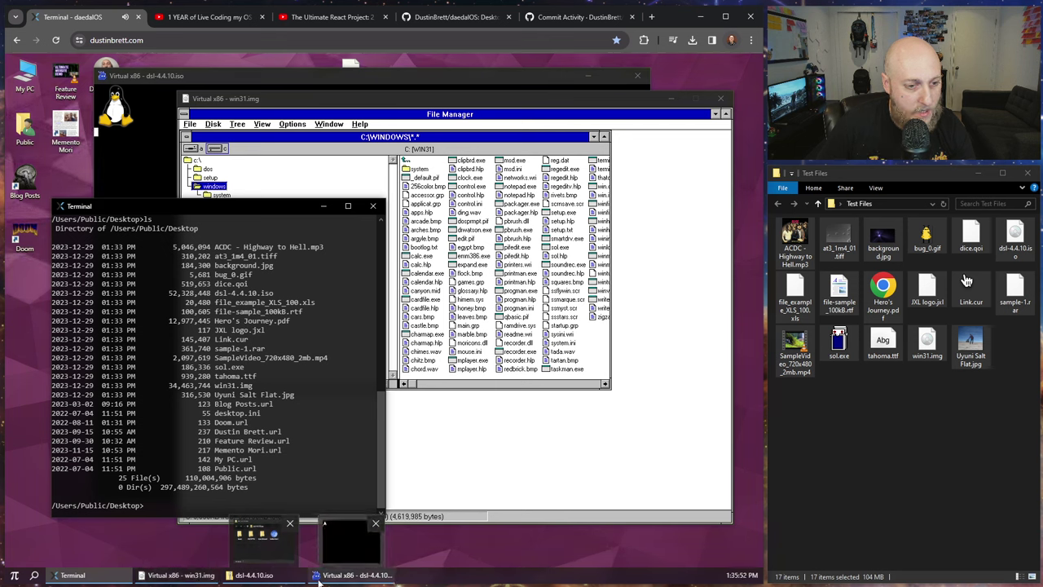
click(356, 575)
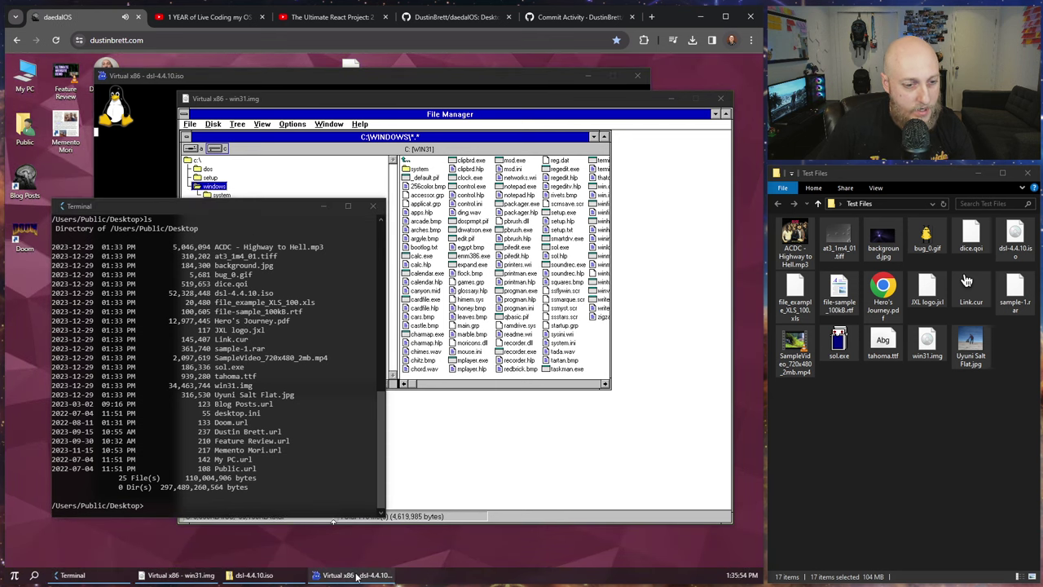
mouse_move(356, 576)
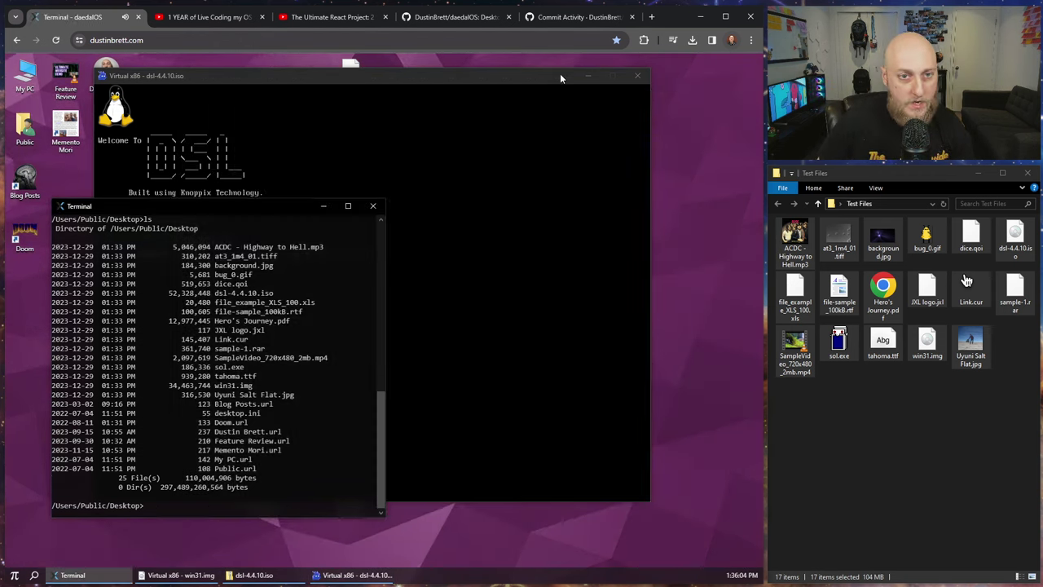
Step: Minimize the DSL emulator, the dsl-4.4.10.iso folder and the Terminal to clear the desktop
click(588, 75)
click(293, 154)
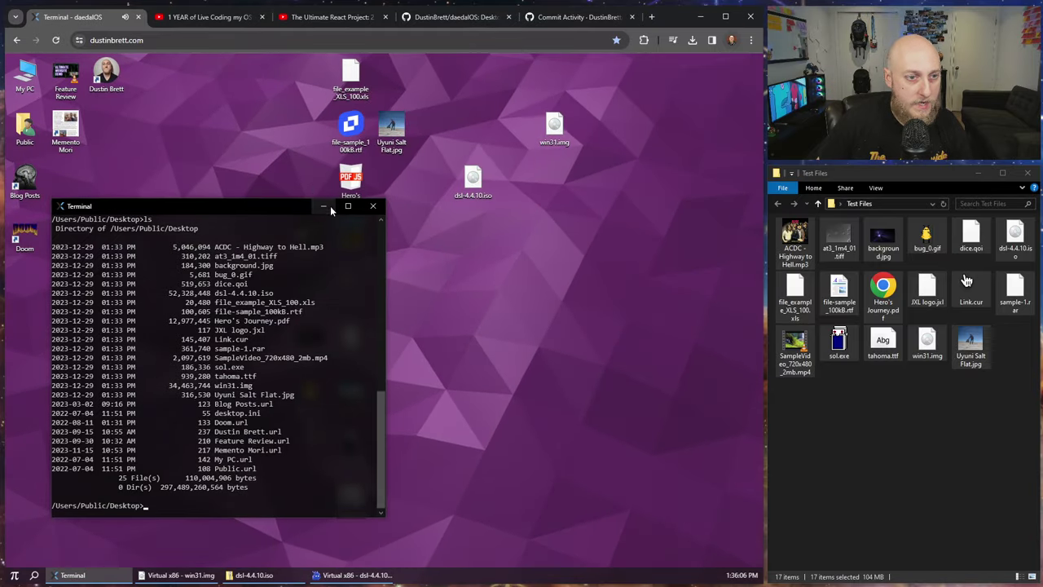
click(323, 207)
Step: View Hero's Journey.pdf in the PDF viewer, and close it
double_click(343, 185)
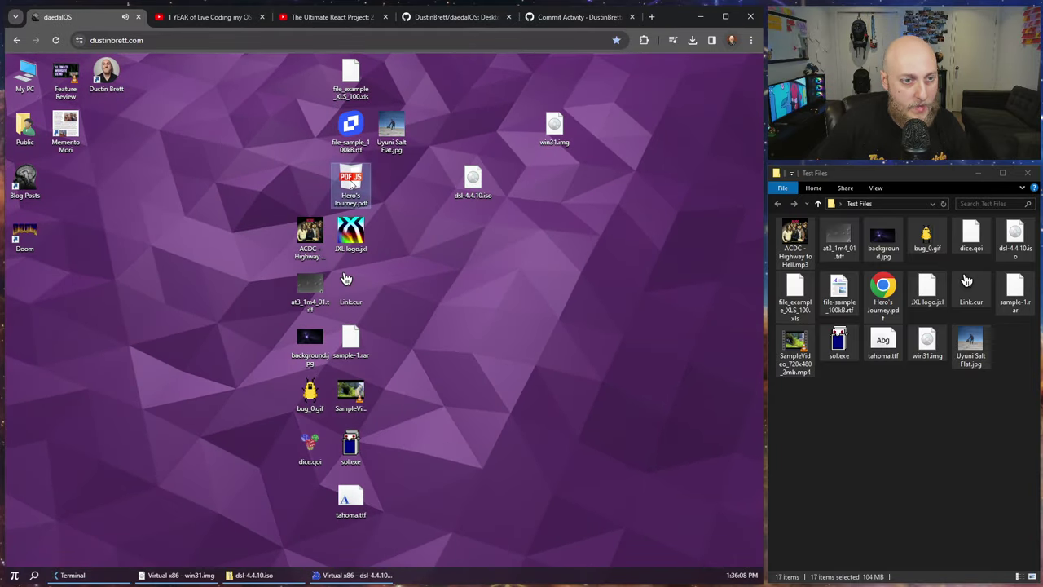
drag(404, 183, 319, 133)
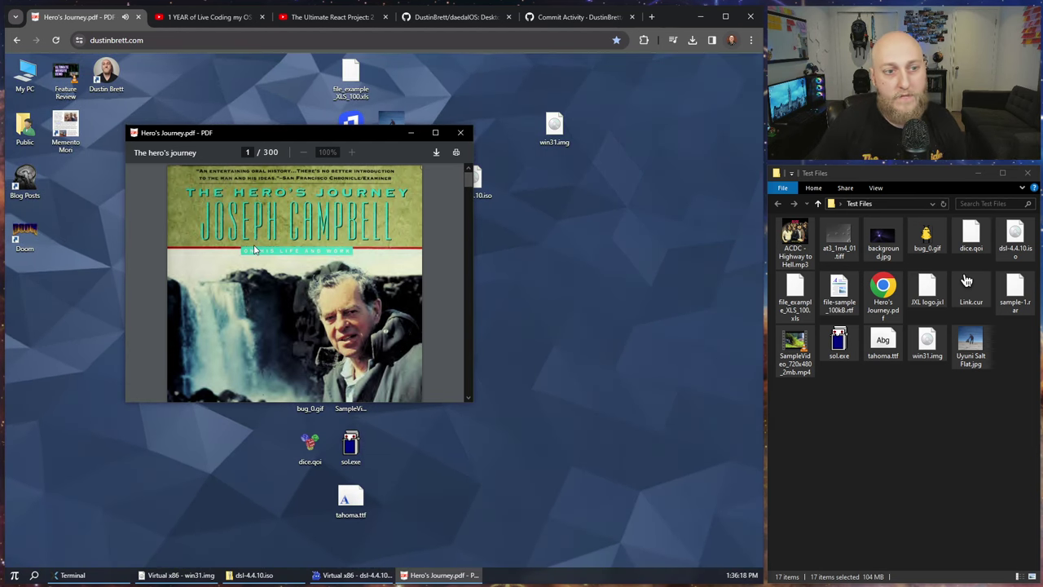
click(460, 132)
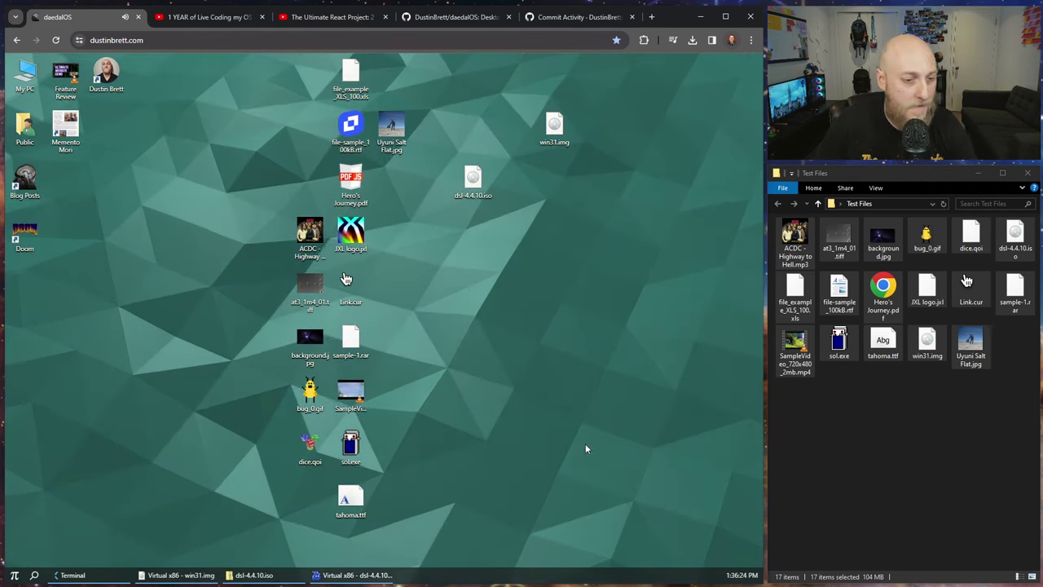
Step: View dice.qoi in Photos, and close it
double_click(309, 444)
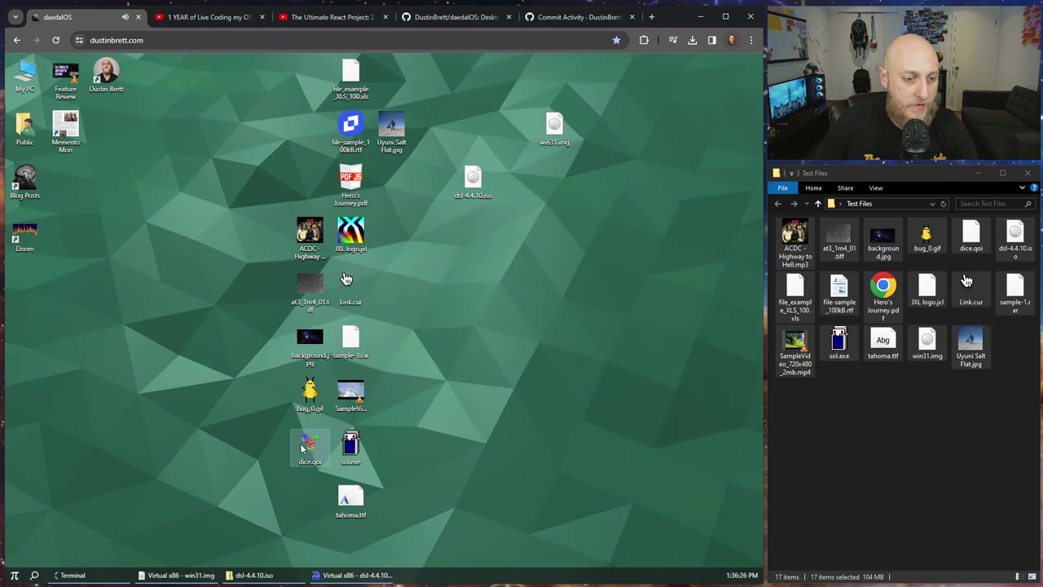
drag(327, 195, 267, 163)
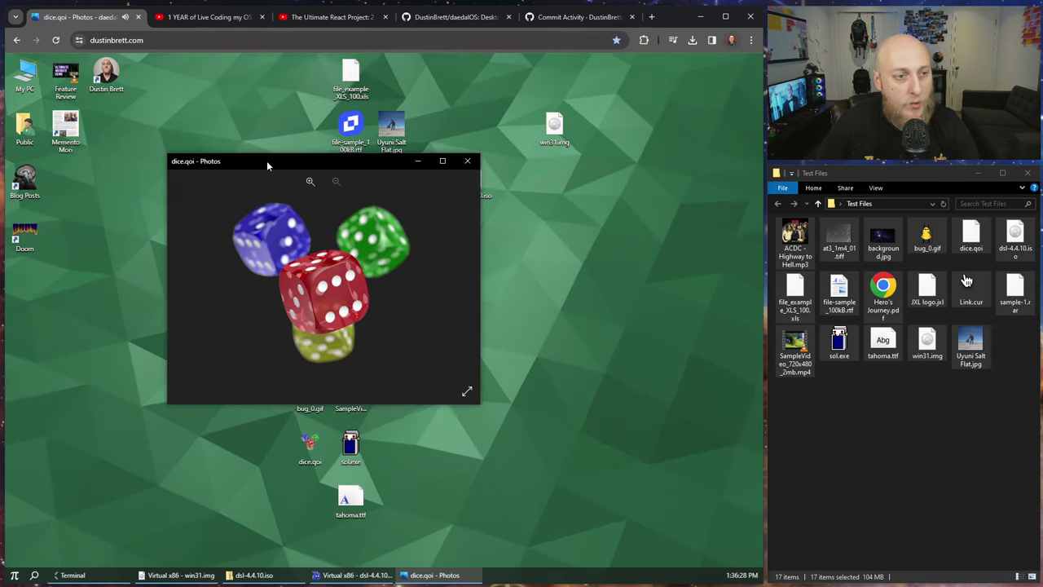
click(466, 160)
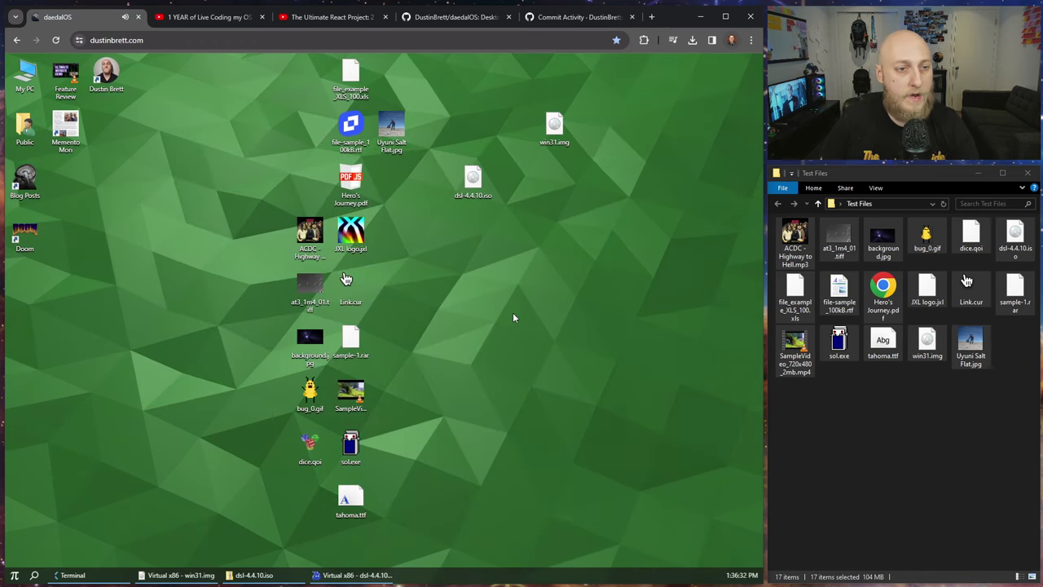
Step: Look through file-sample_100kB.rtf in TinyMCE, and close it
double_click(352, 129)
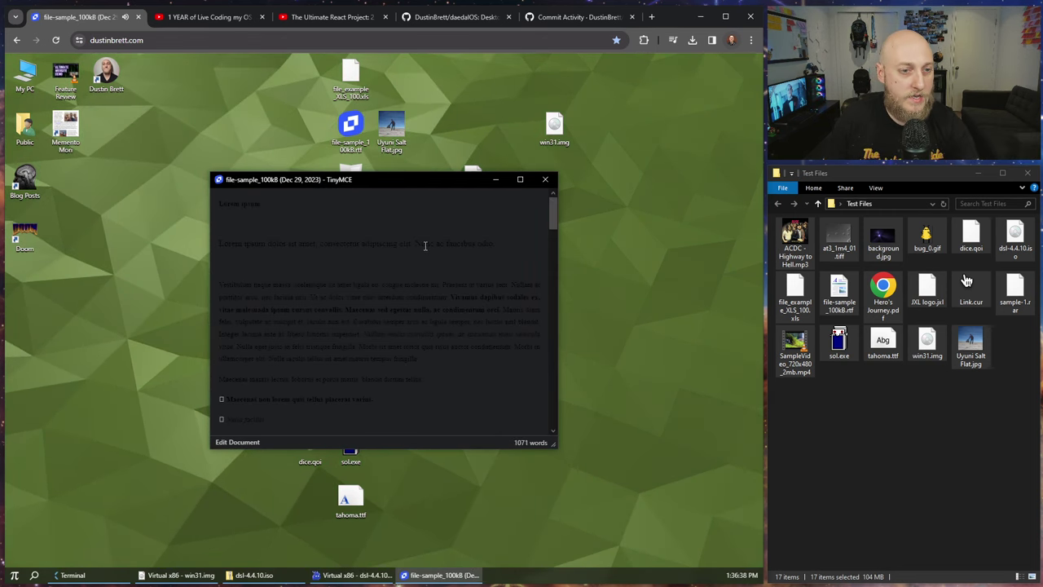
scroll(554, 255, down, 5)
drag(554, 255, 556, 192)
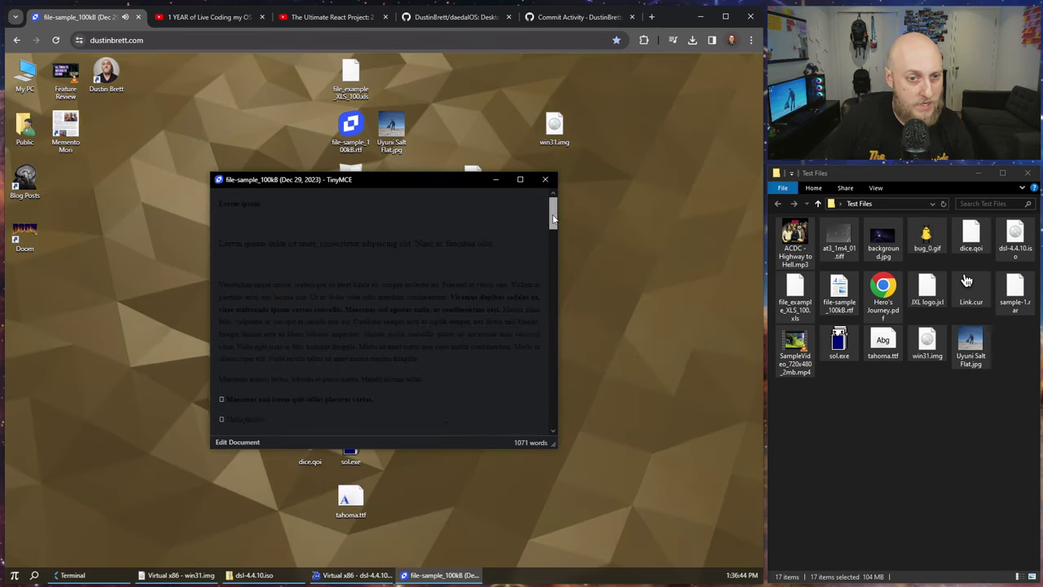
scroll(553, 234, up, 1)
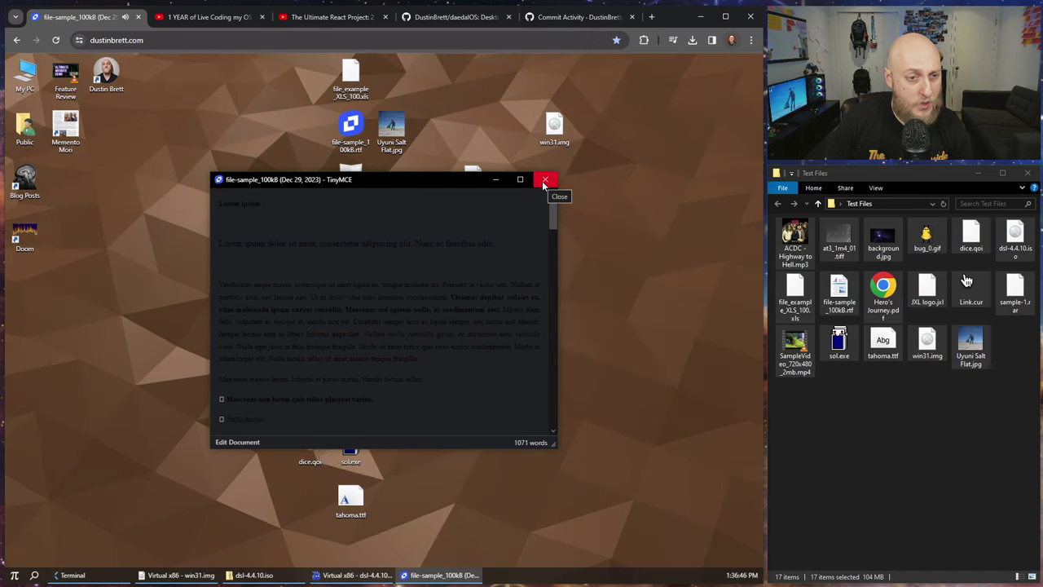
drag(553, 210, 547, 308)
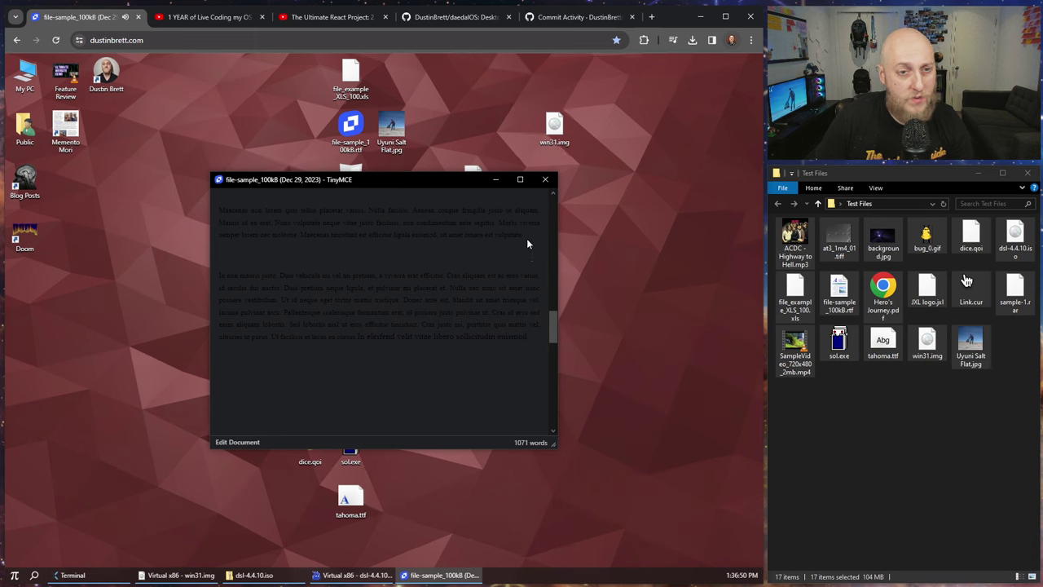
click(545, 180)
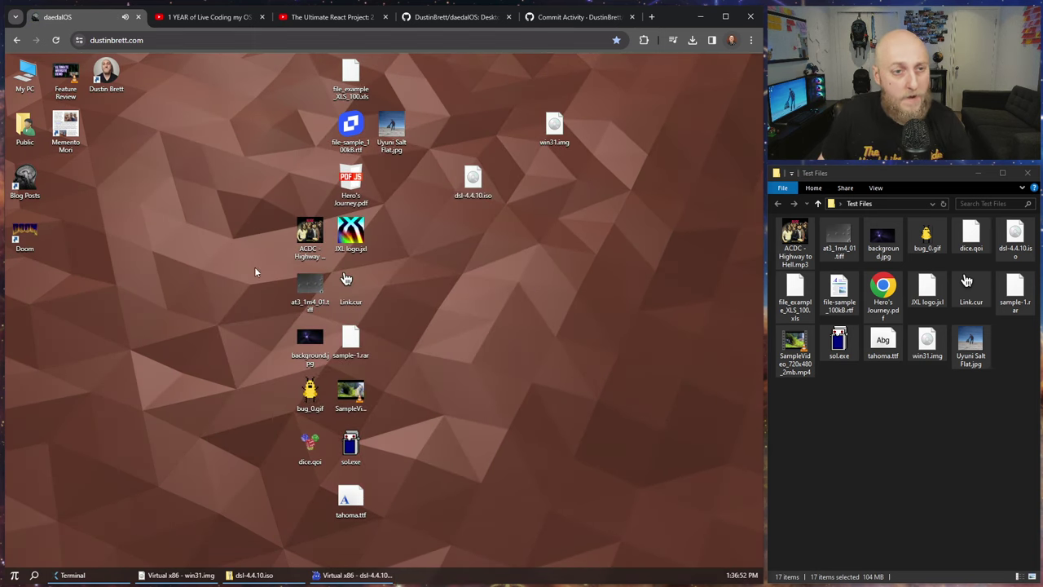
Step: Open the Memento Mori post from the desktop, switch it to editing mode, and enlarge its window
double_click(71, 129)
drag(353, 180, 279, 114)
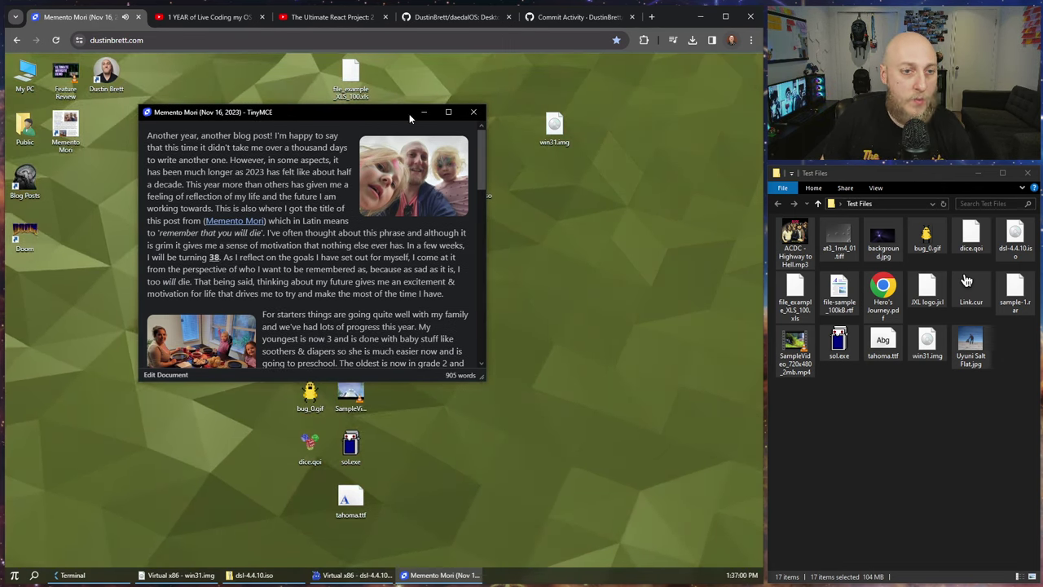
mouse_move(332, 115)
mouse_down()
mouse_move(457, 79)
mouse_move(337, 120)
mouse_up()
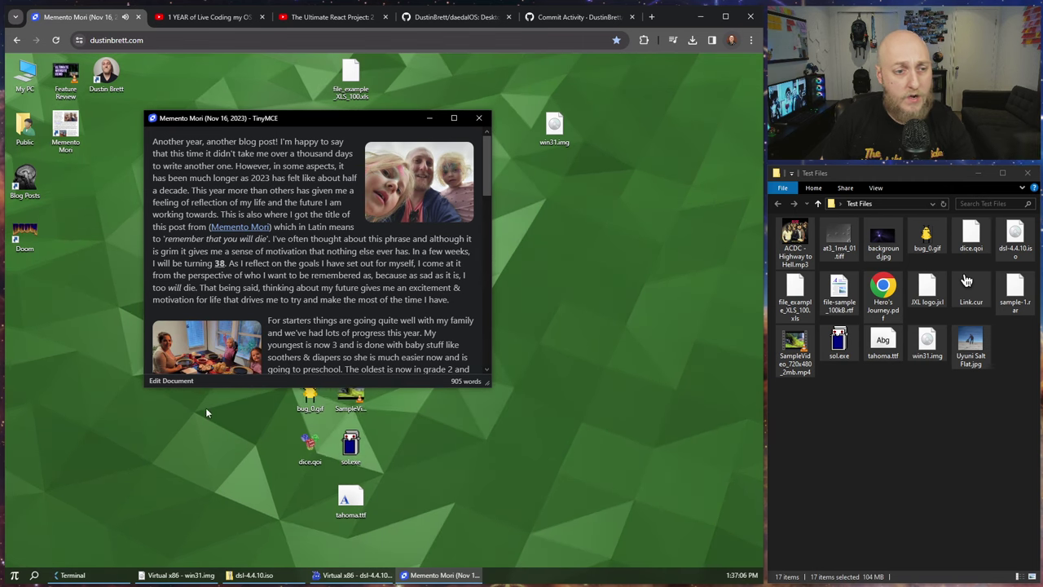
click(170, 380)
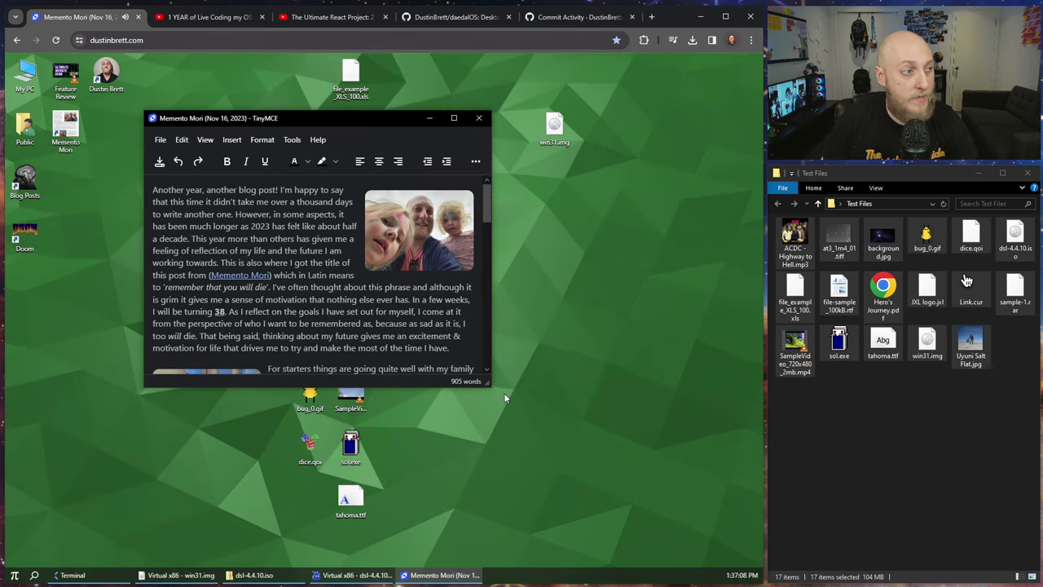
drag(486, 383, 640, 491)
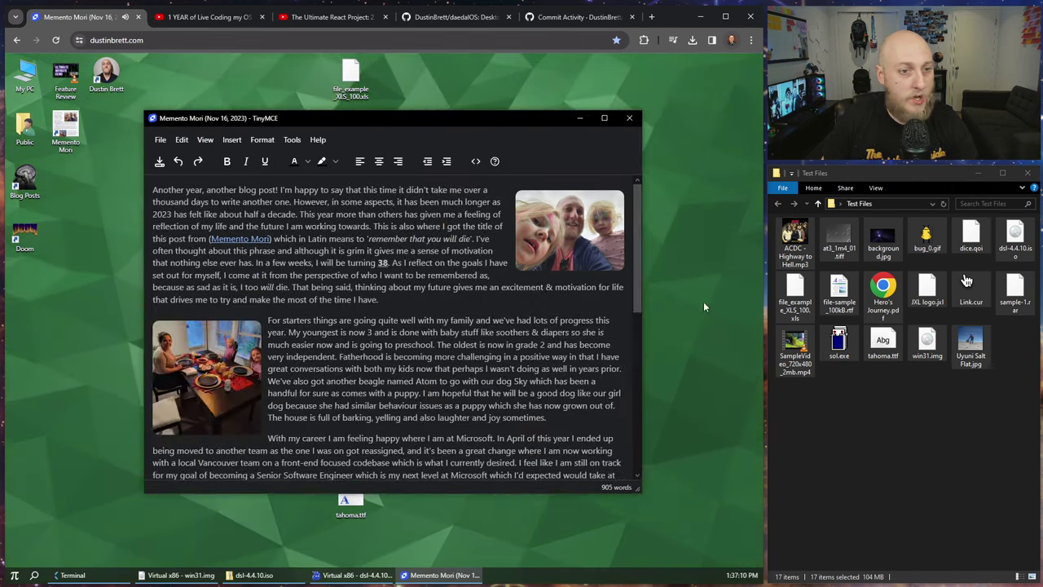
Step: Delete the text between "An" and "However" at the start of the Memento Mori post, save it, and close it
drag(311, 226, 365, 239)
click(392, 263)
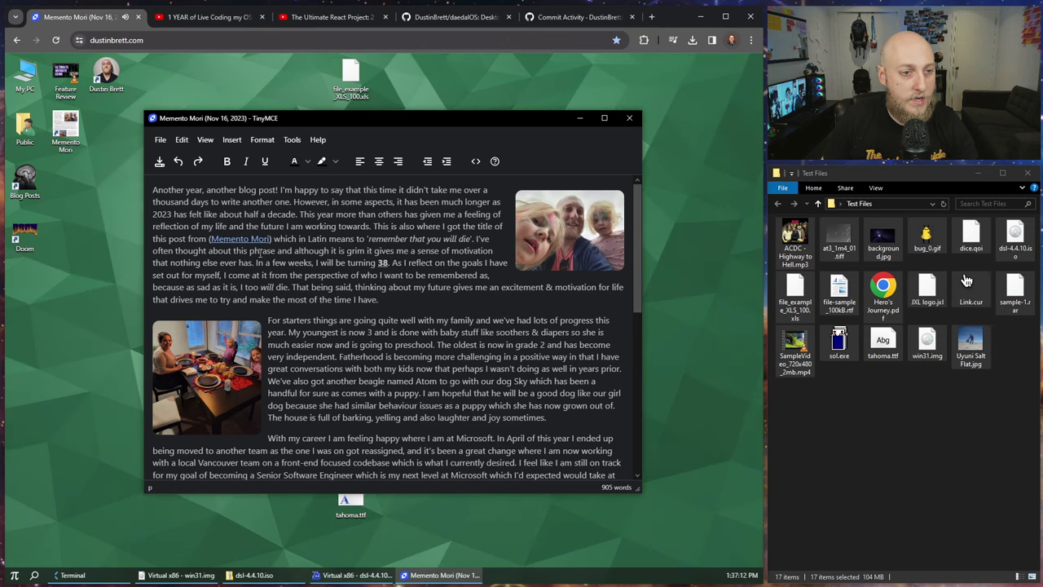
drag(164, 193, 297, 203)
key(BackSpace)
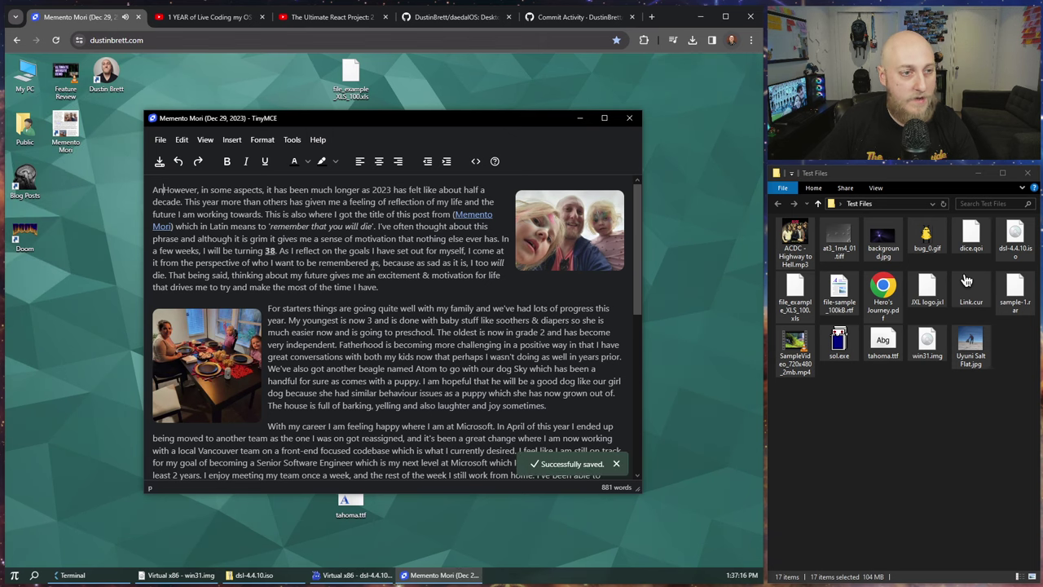
click(629, 119)
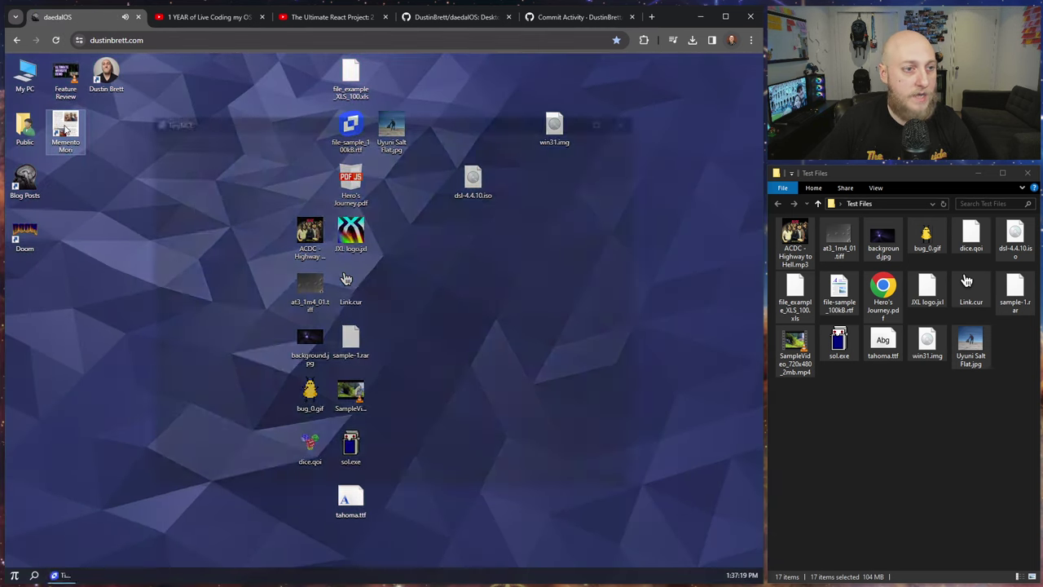
Step: Reopen the Memento Mori post, delete and save away its whole first paragraph, and reload the page after closing it
double_click(65, 130)
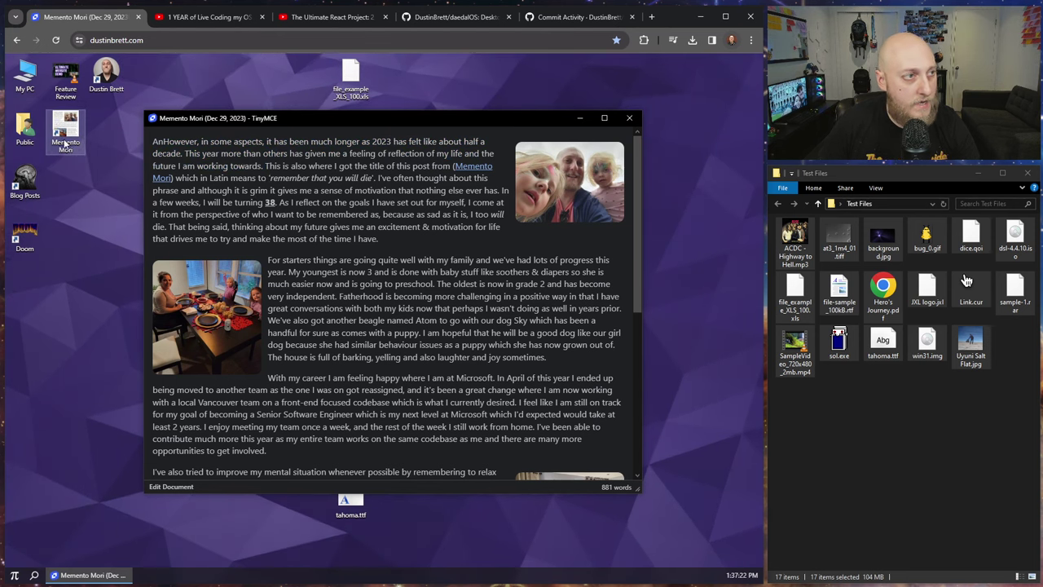
click(167, 487)
drag(307, 264, 129, 183)
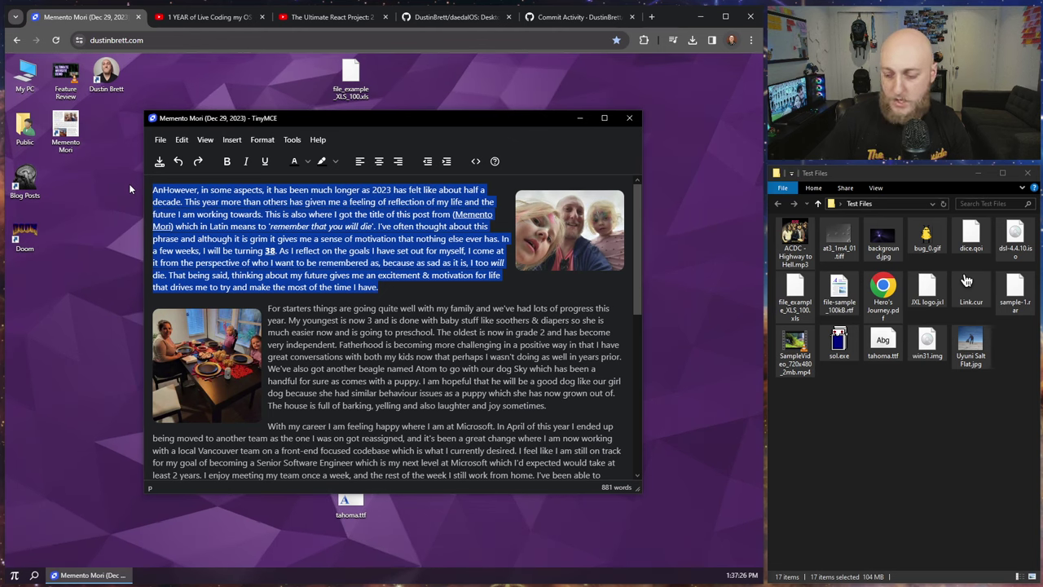
key(BackSpace)
click(163, 163)
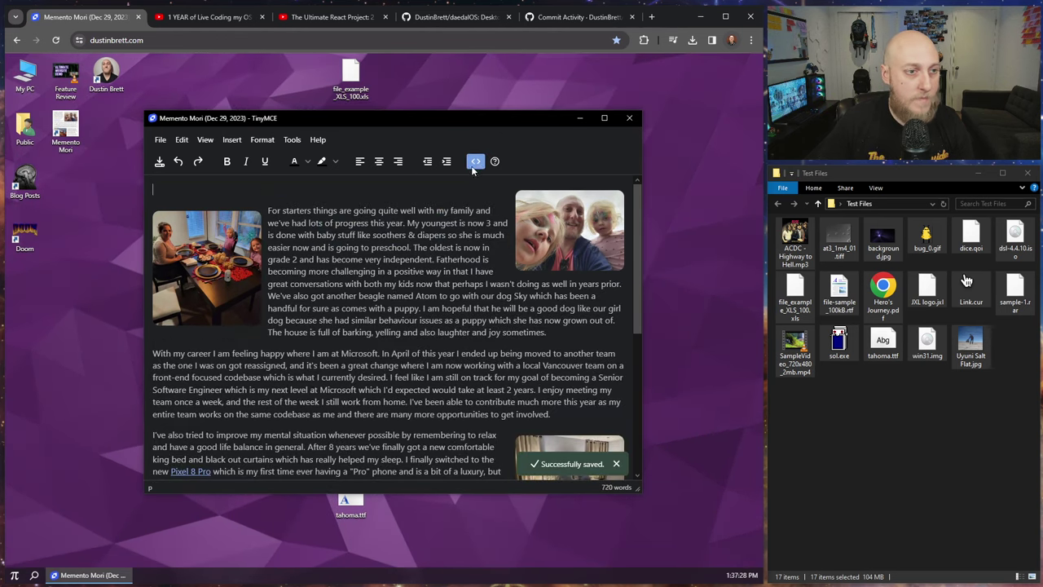
click(629, 118)
click(55, 40)
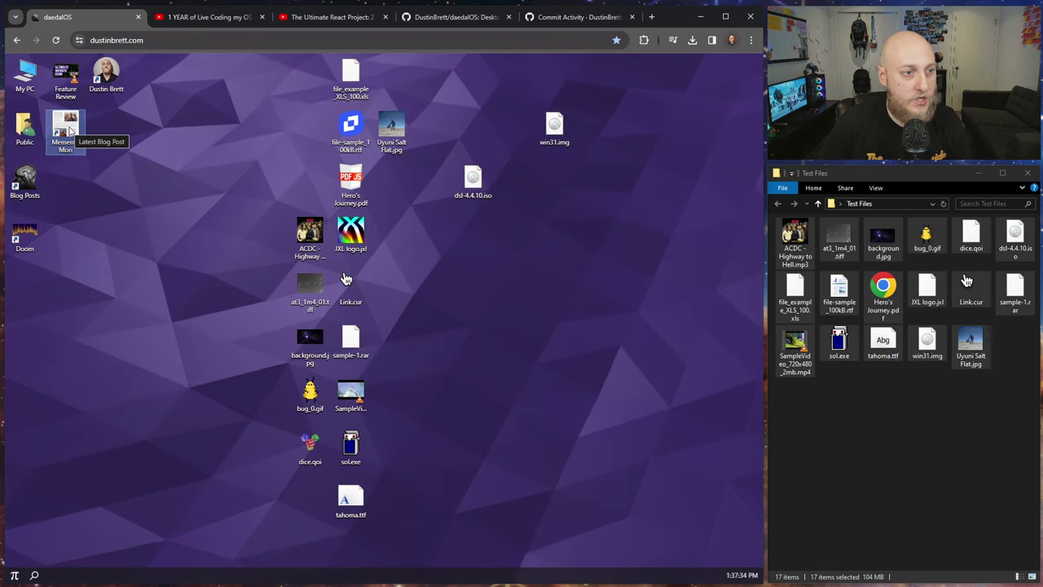
Step: Open the file location of the desktop's Memento Mori shortcut and open Memento Mori.whtml from the Blog Posts folder
right_click(69, 131)
click(114, 149)
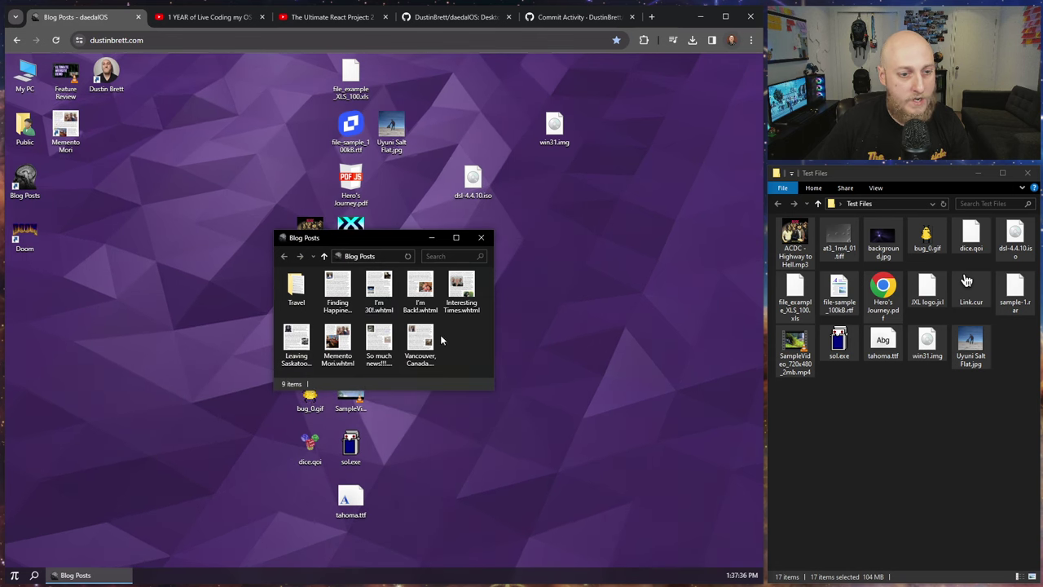
click(339, 337)
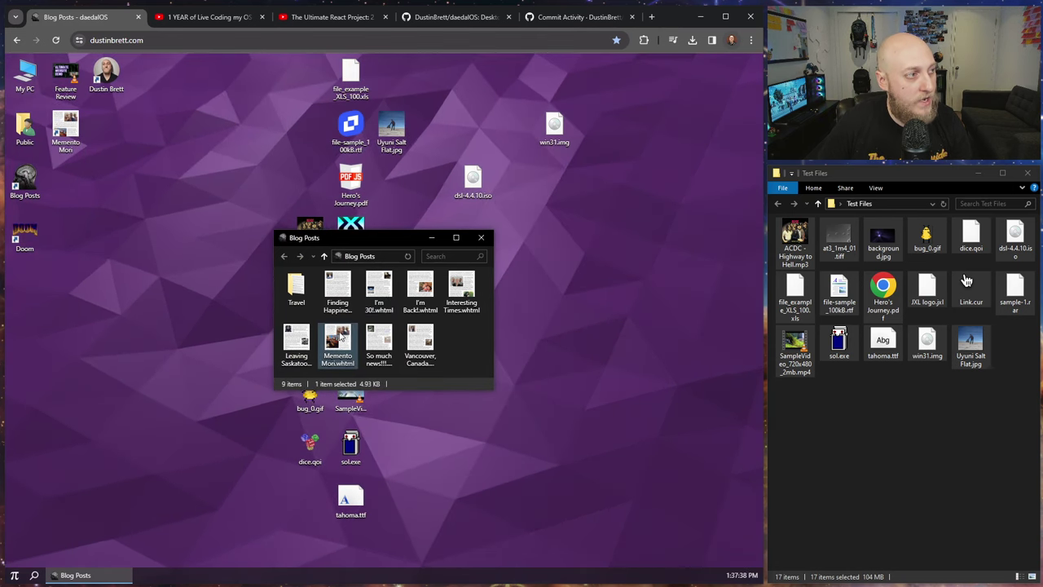
double_click(339, 337)
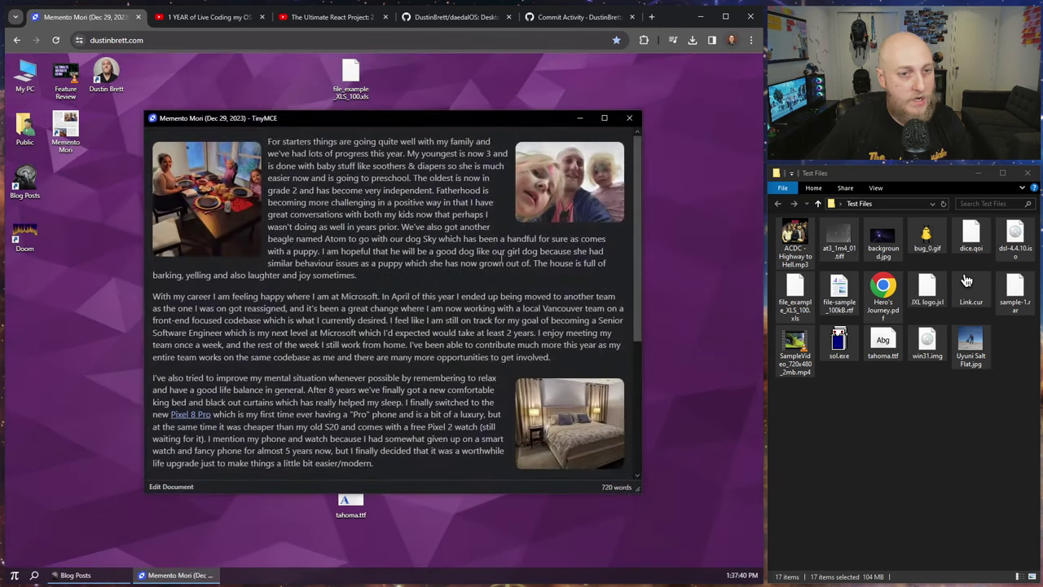
Step: Narrow the Memento Mori document window, move it across the desktop, and widen it again to check how its content reflows
drag(641, 204, 380, 207)
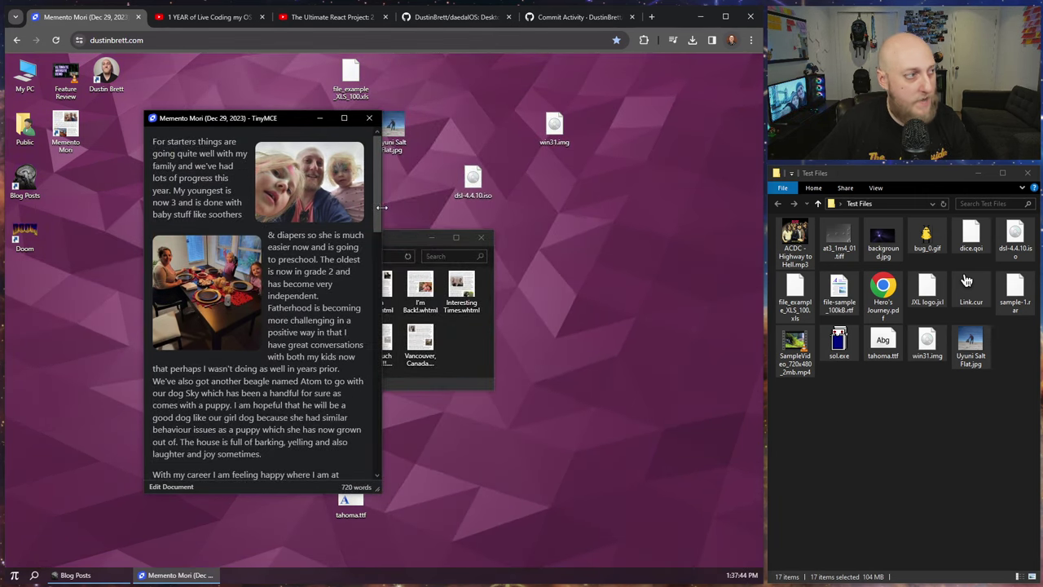
drag(238, 137, 521, 160)
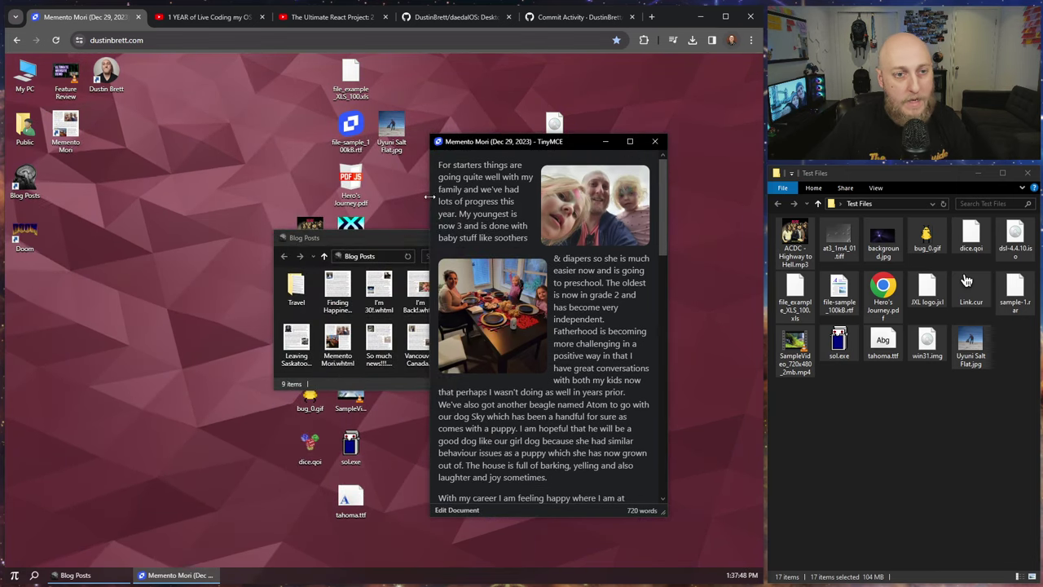
drag(428, 197, 207, 197)
click(122, 163)
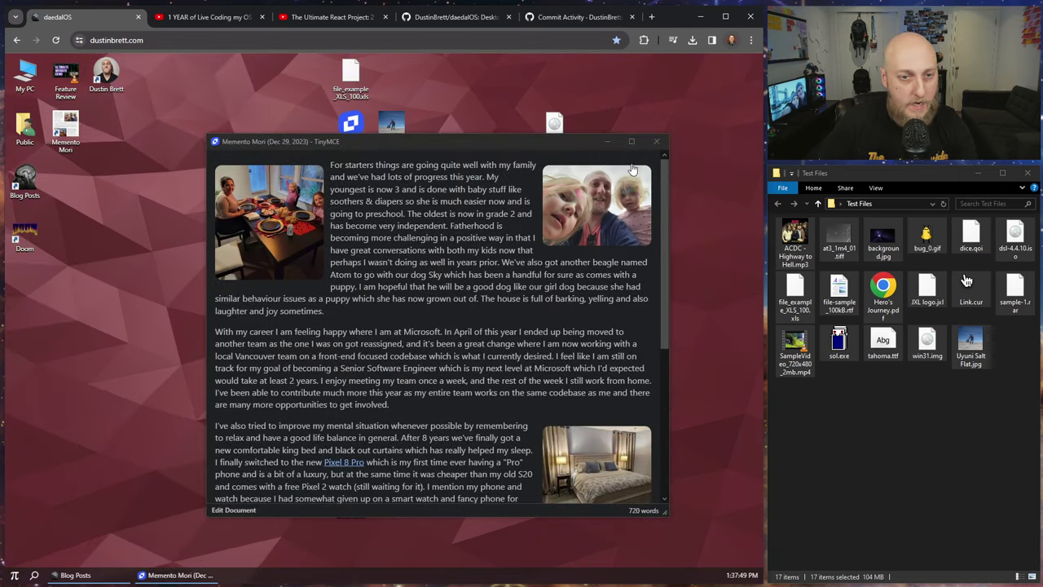
Step: Reset the desktop to its original state, reopen the Memento Mori post, and enlarge and reposition its window
click(15, 575)
click(16, 559)
double_click(65, 130)
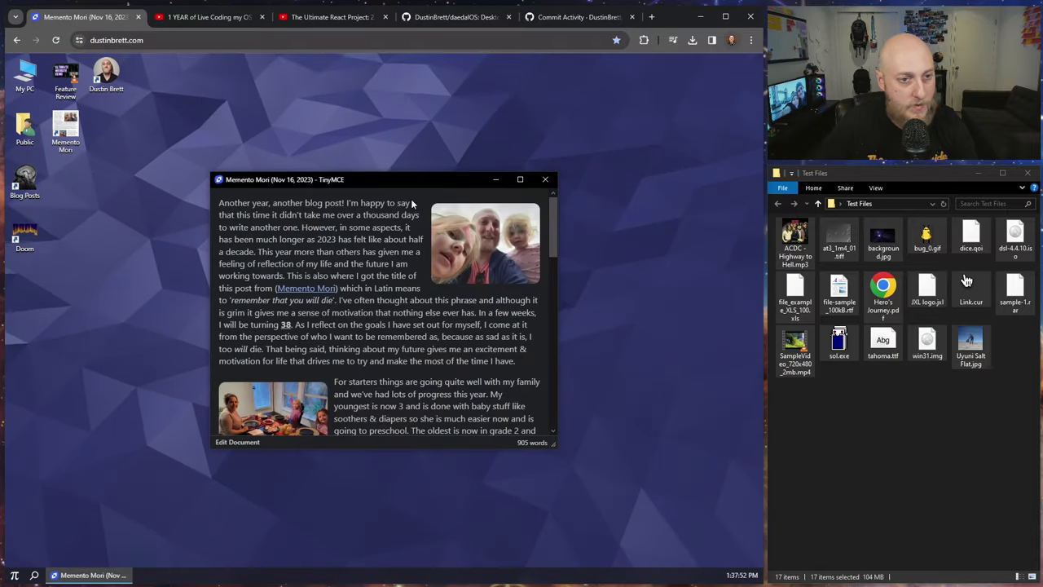
drag(453, 385, 488, 399)
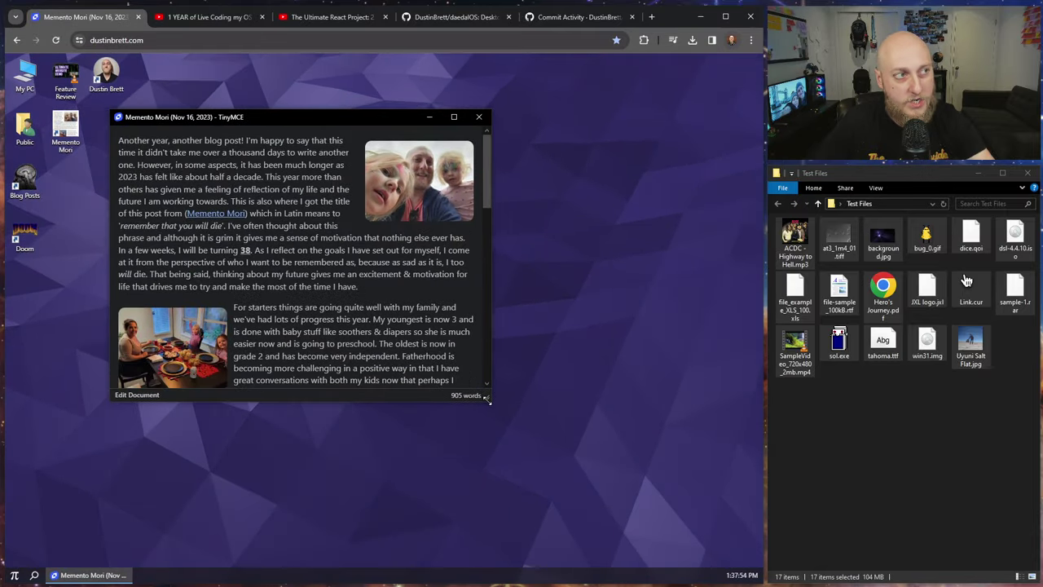
drag(269, 117, 301, 107)
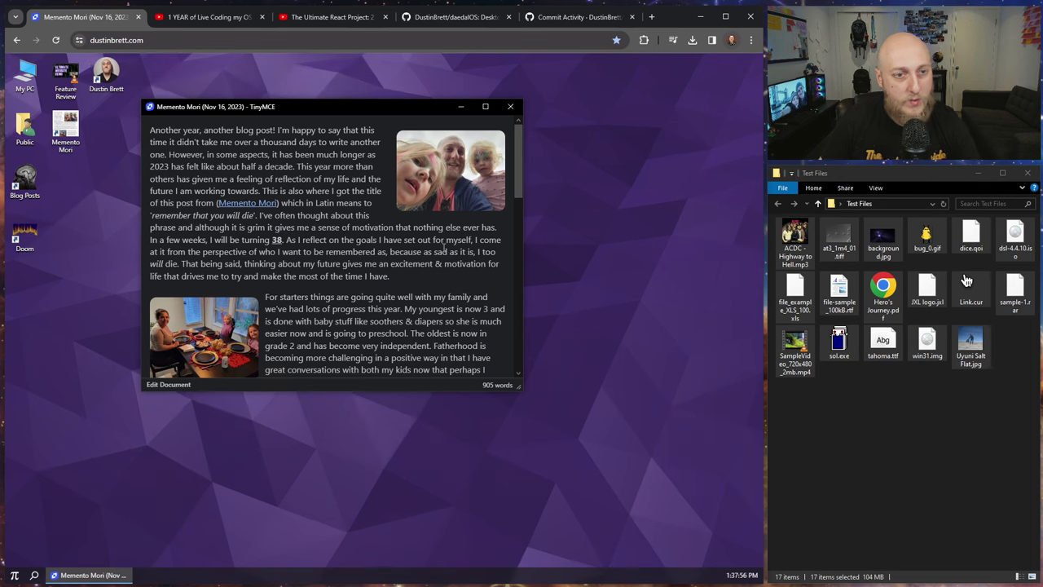
Step: Open the post's Memento Mori link in the built-in browser, then enlarge and reposition the Wikipedia window
click(249, 204)
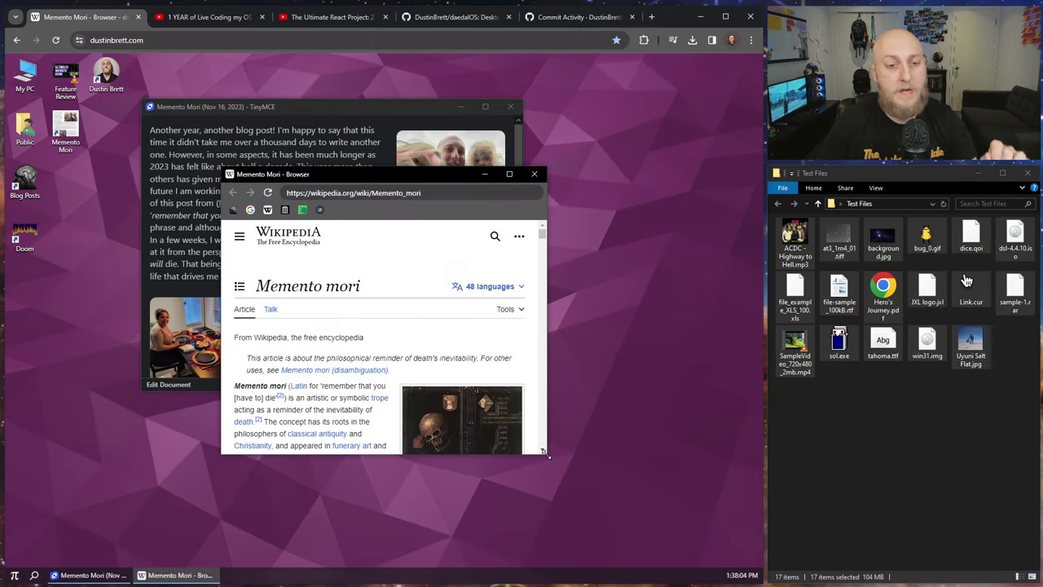
drag(547, 456, 656, 498)
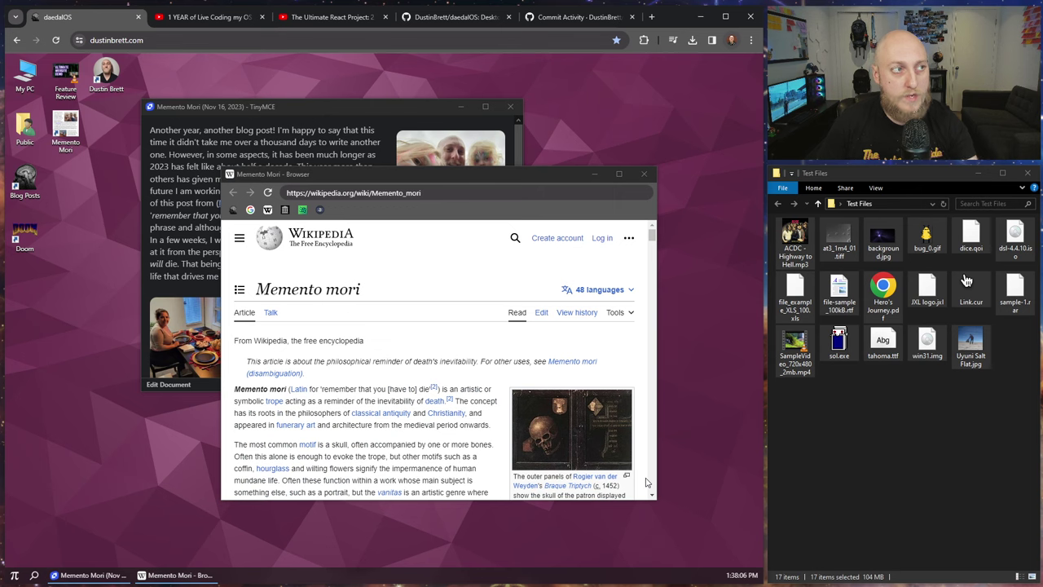
drag(407, 181, 384, 196)
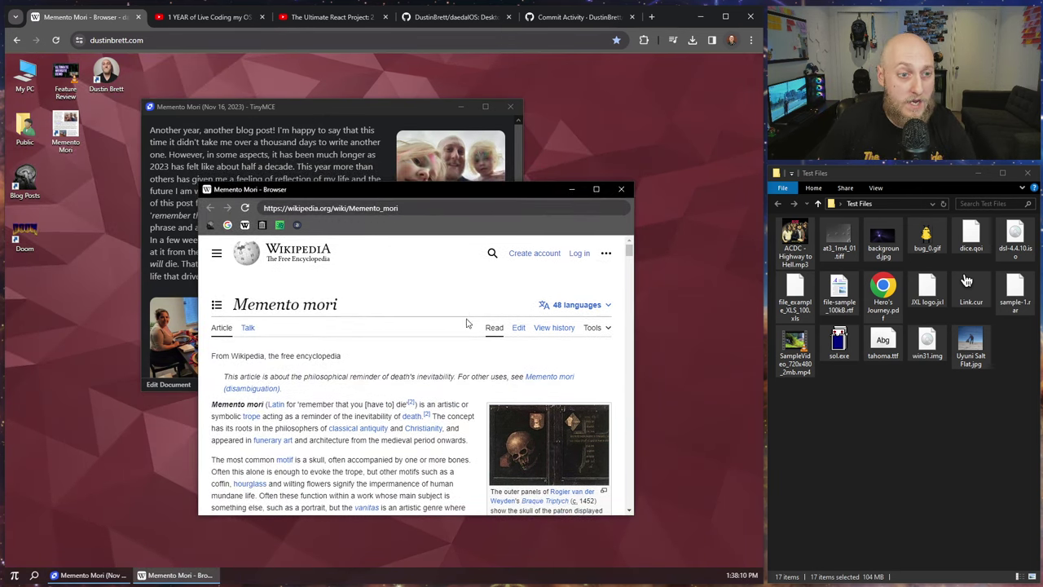
drag(342, 397, 444, 436)
click(419, 451)
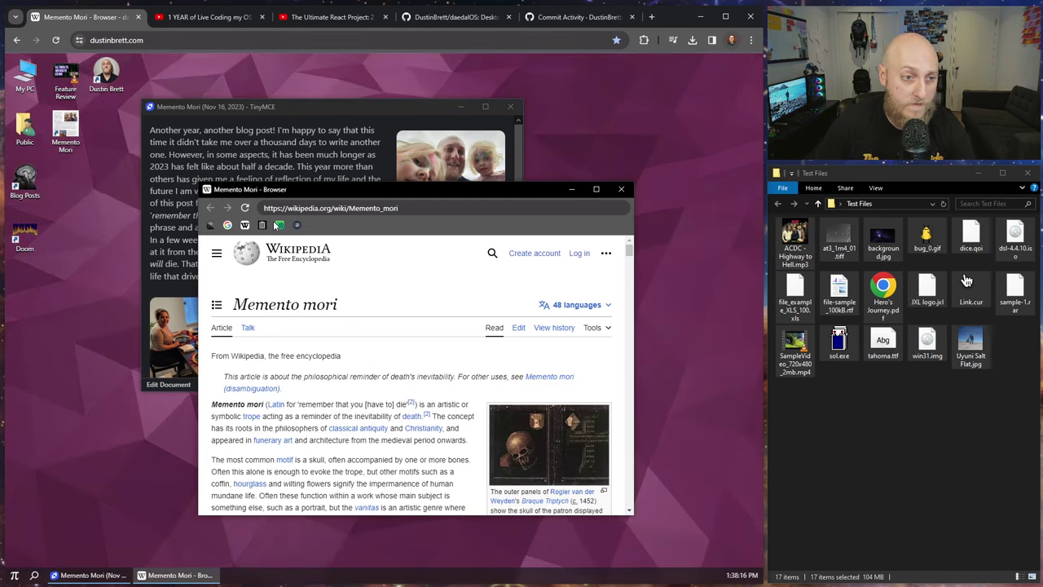
drag(322, 191, 363, 193)
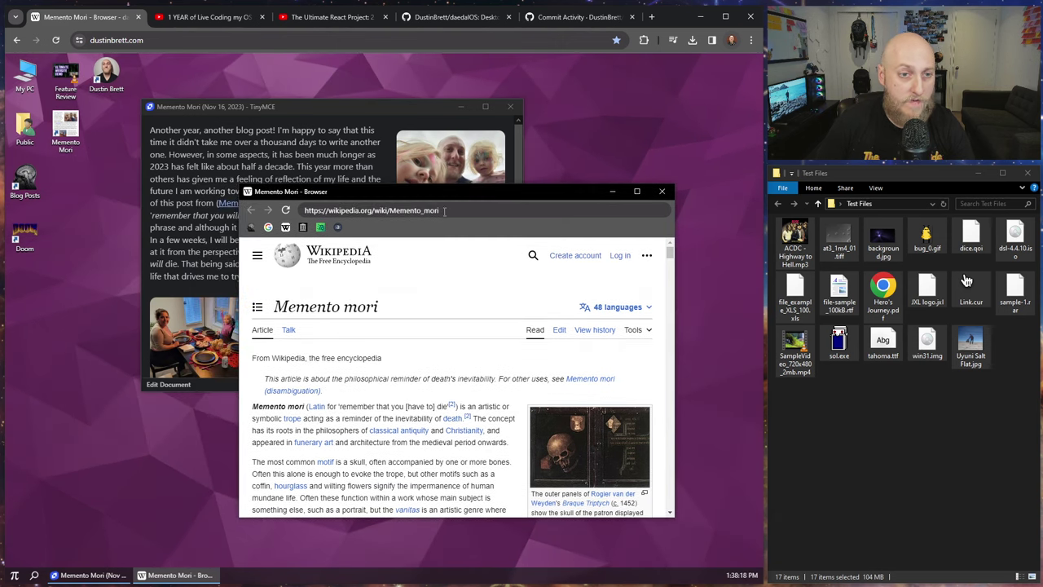
Step: Look through the Memento Mori post, viewing its dinner table and sleeping dogs photos in Photos, and close the post
click(294, 119)
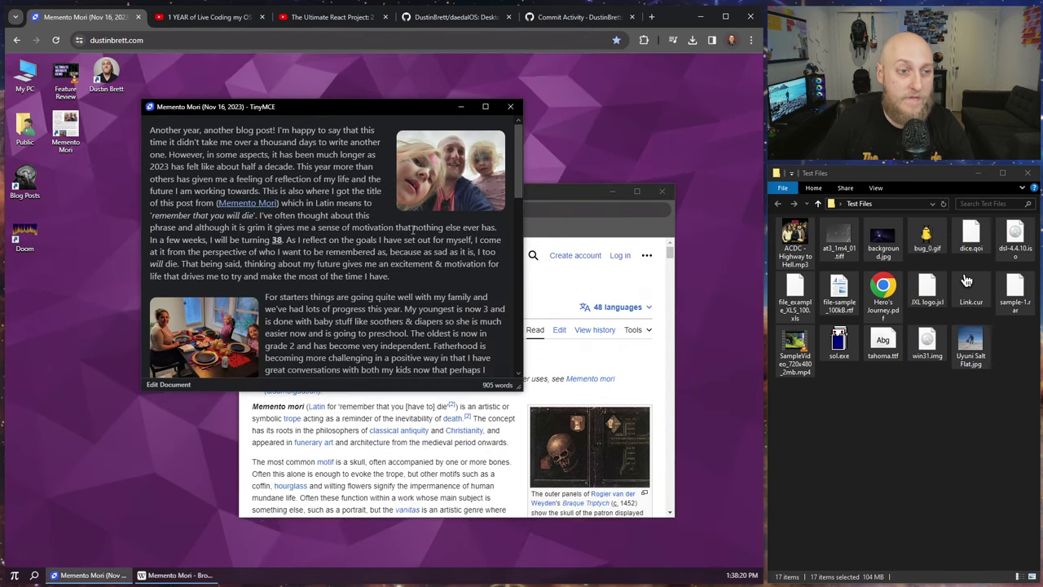
scroll(413, 230, down, 5)
scroll(481, 183, up, 5)
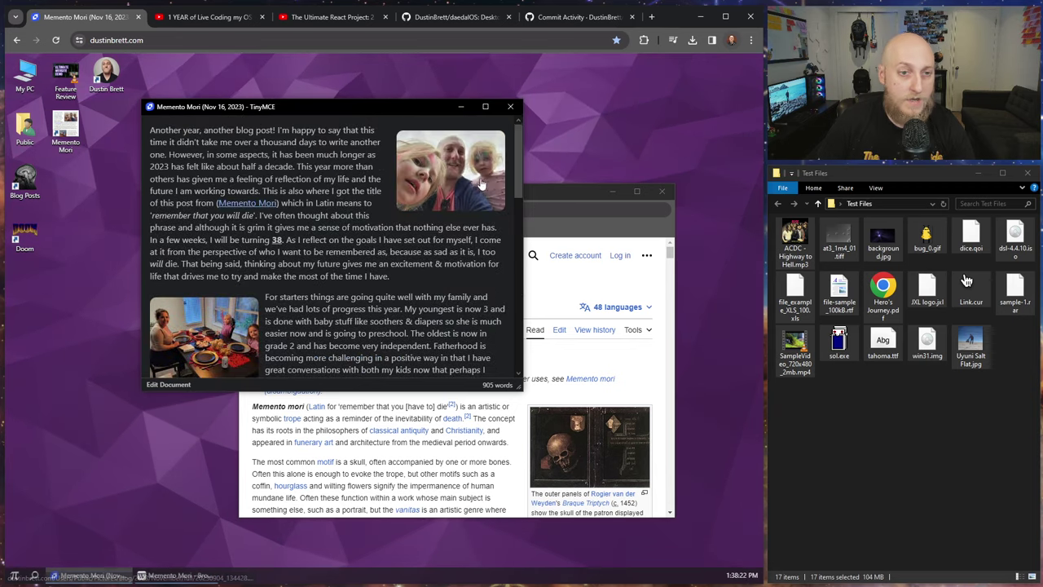
click(224, 324)
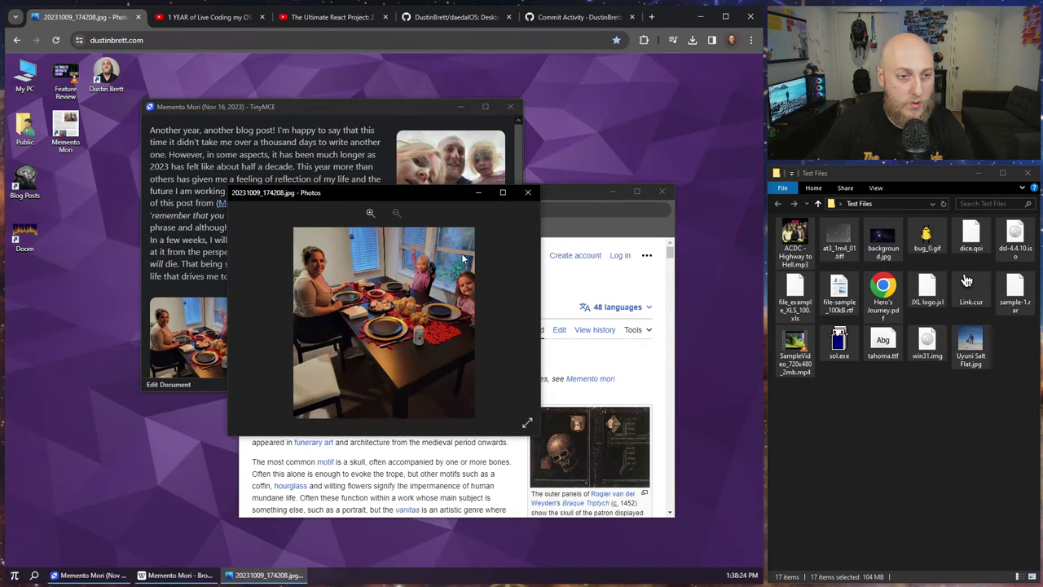
click(529, 194)
scroll(506, 160, down, 10)
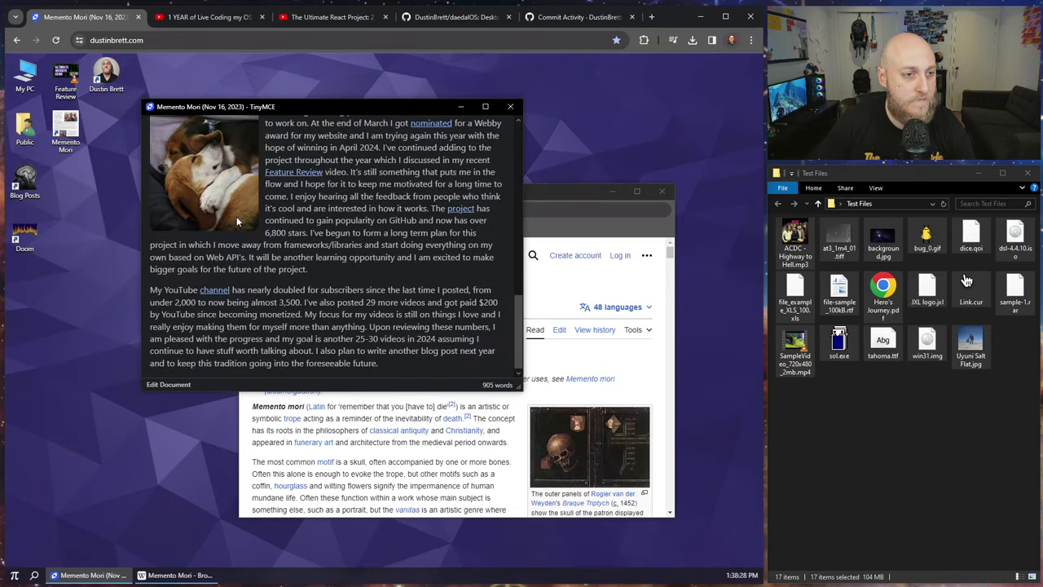
click(226, 177)
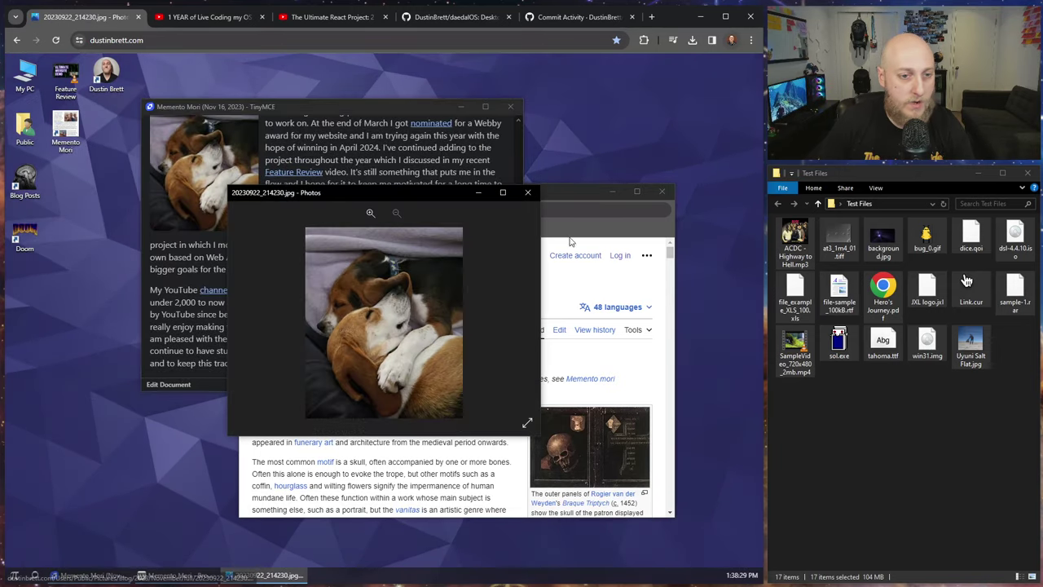
click(531, 194)
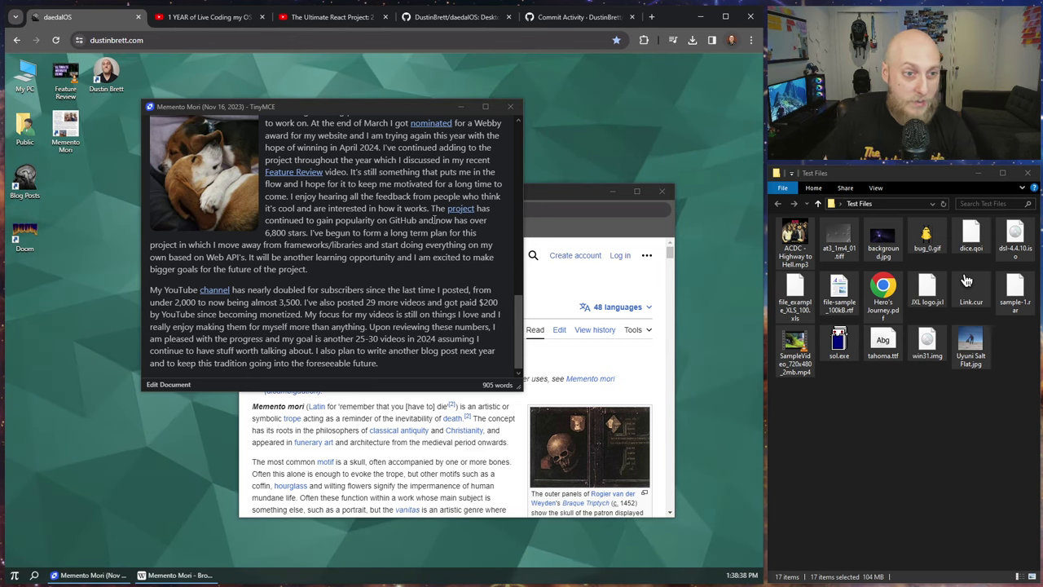
scroll(486, 302, up, 15)
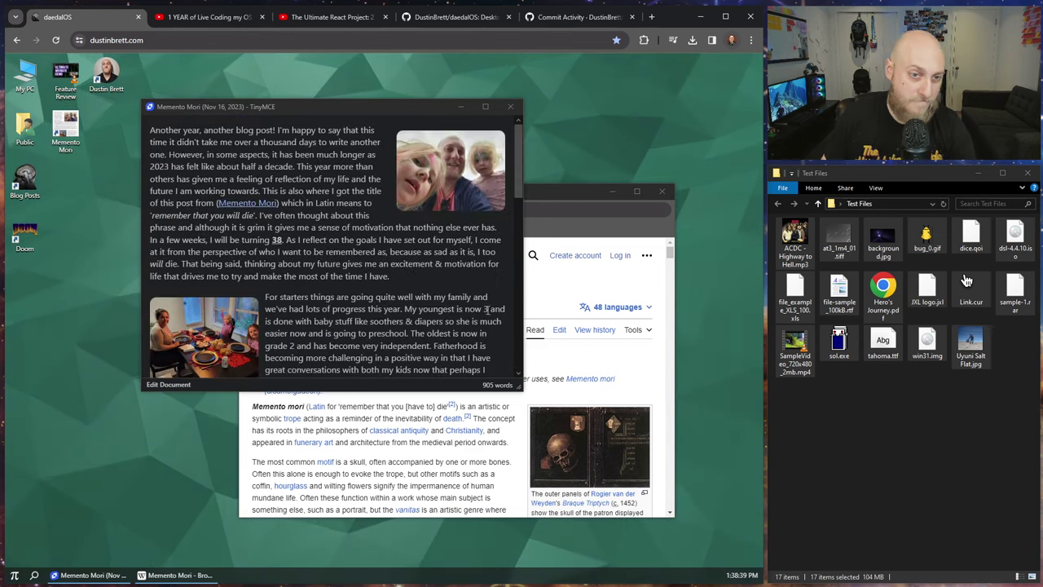
click(507, 108)
Step: Play the Feature Review video from the desktop, move the player window higher, and close it
double_click(61, 75)
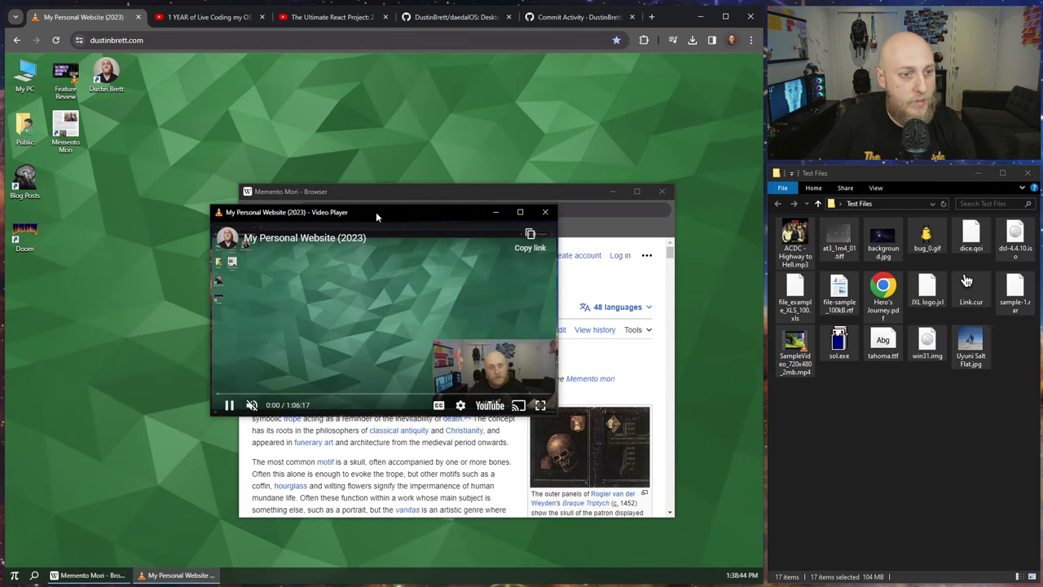
drag(376, 212, 343, 109)
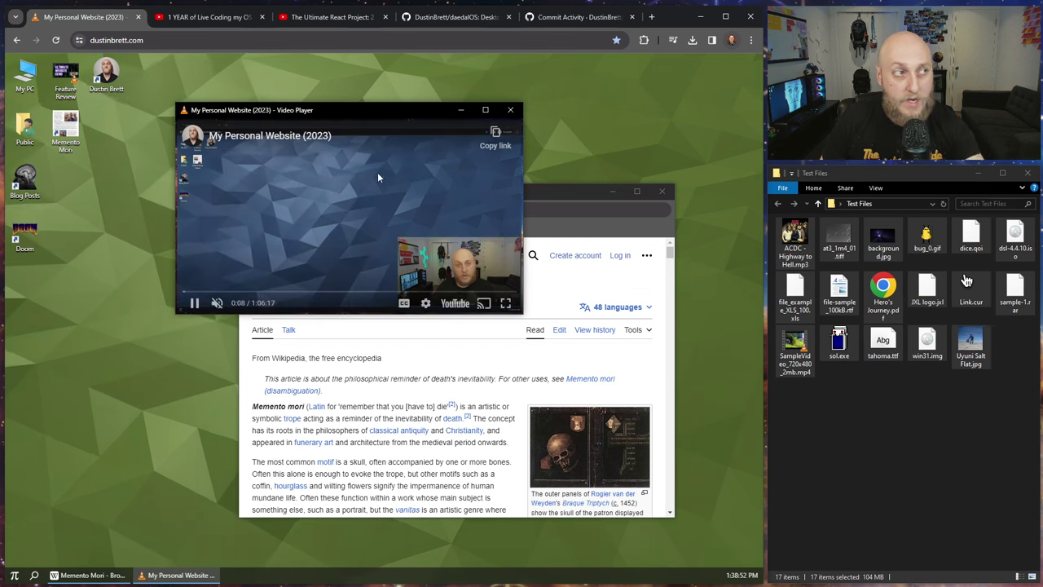
click(510, 111)
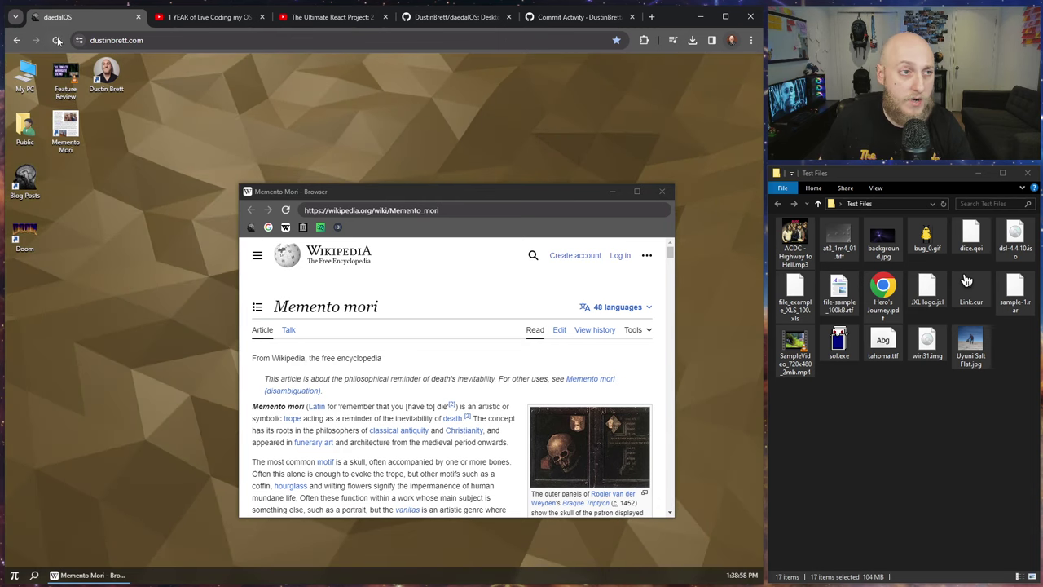
Step: Reload the page and copy all the files from the Test Files folder onto the desktop
key(F5)
click(904, 397)
drag(1002, 395, 244, 193)
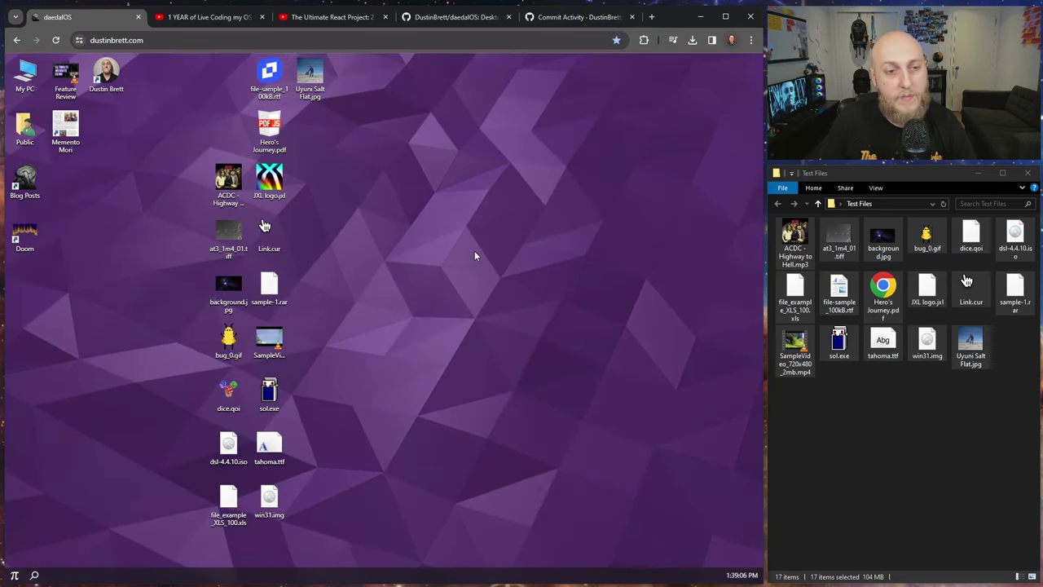
Step: Review the desktop's background choices and start mapping a local directory
right_click(386, 213)
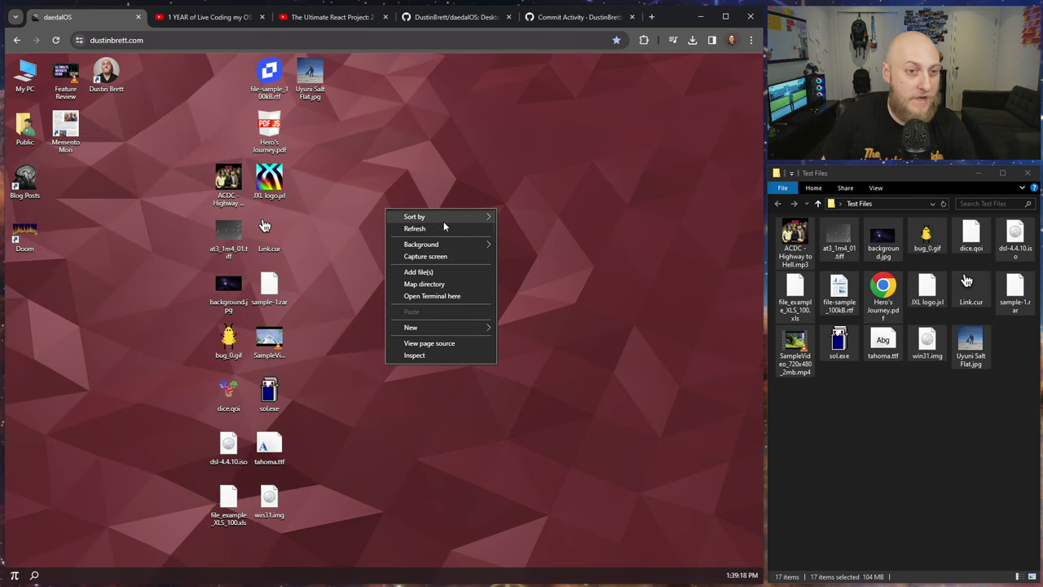
mouse_move(444, 245)
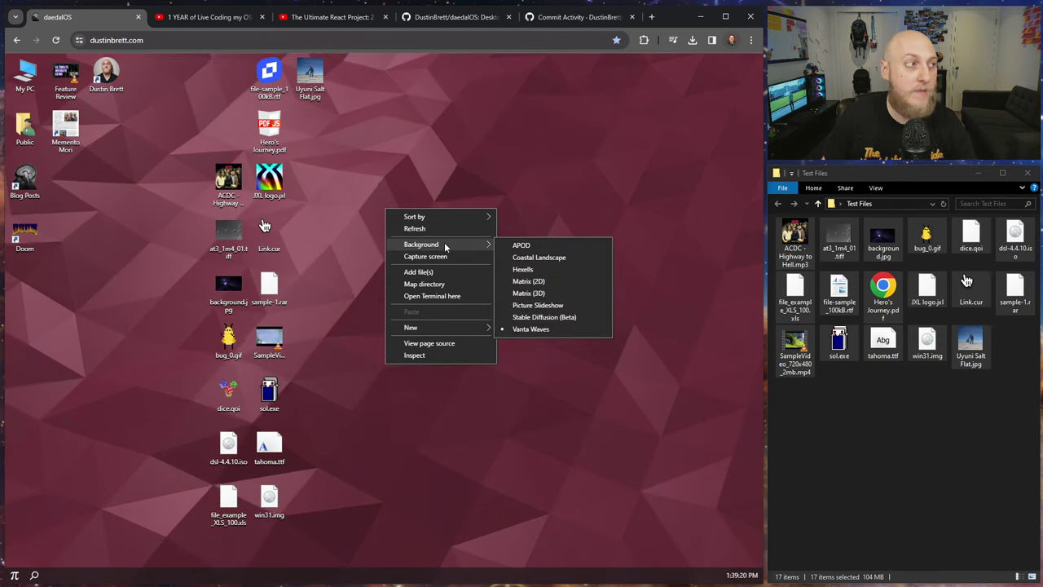
mouse_move(445, 217)
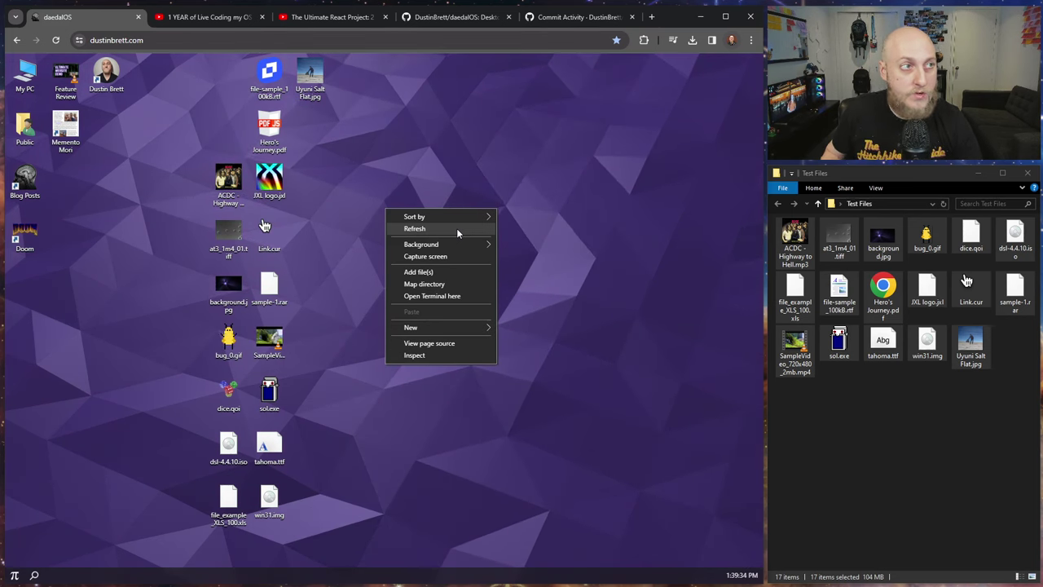
mouse_move(455, 245)
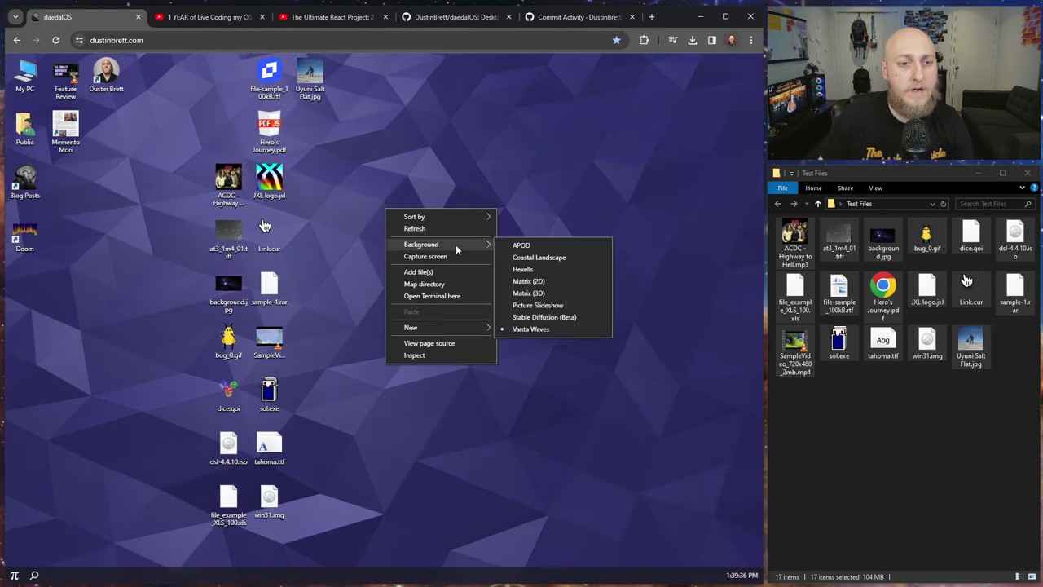
click(431, 283)
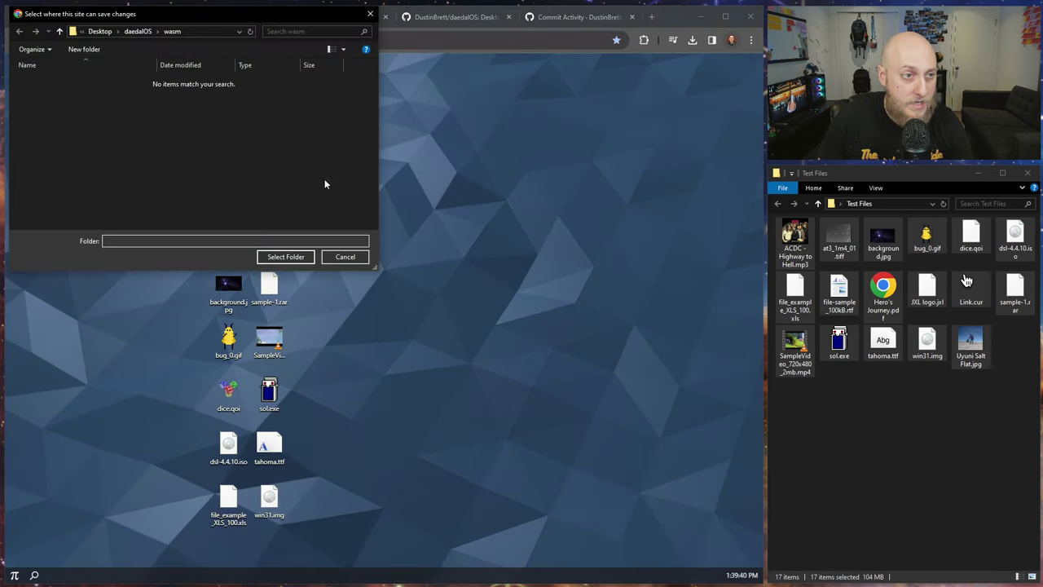
Step: Choose the Desktop's Test Files folder as the directory to map and allow the site to edit its files
click(99, 31)
double_click(126, 75)
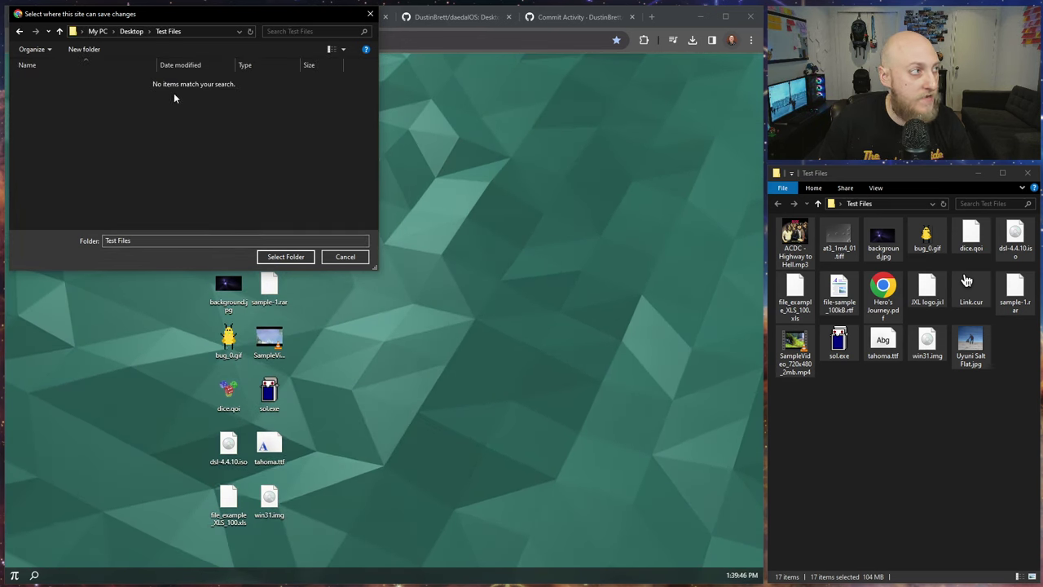
drag(181, 18, 354, 83)
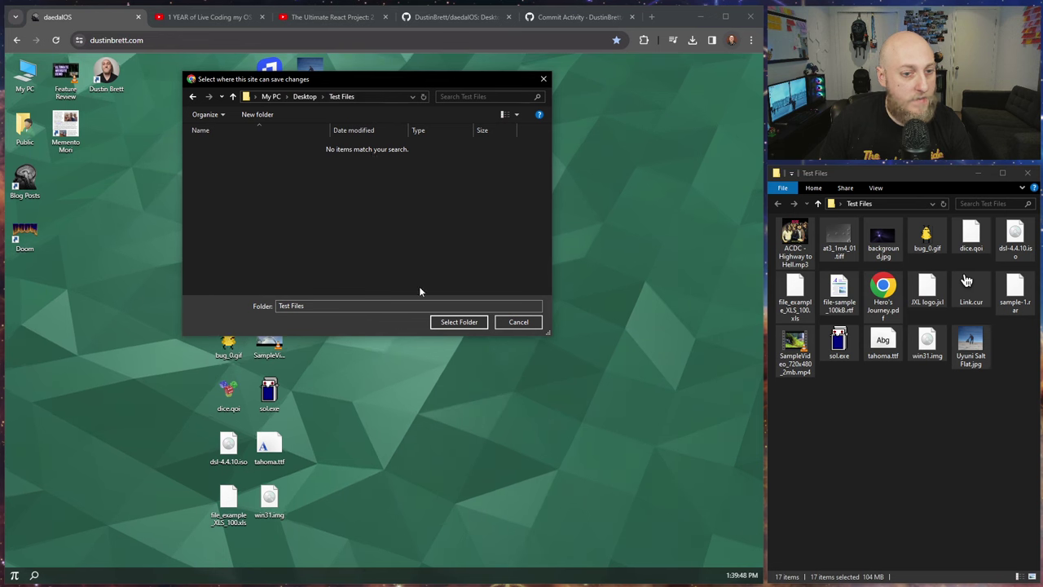
click(448, 322)
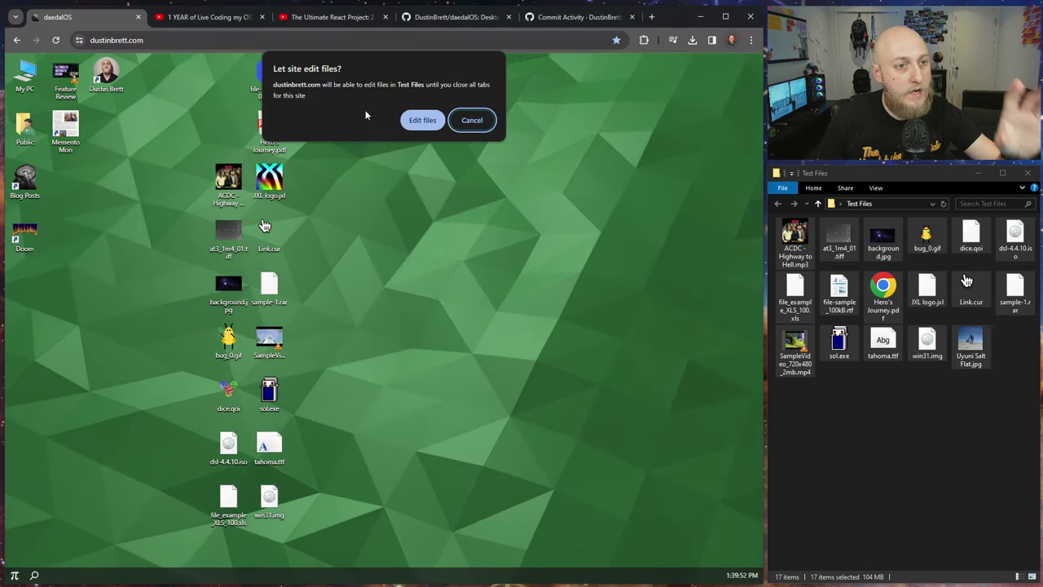
click(422, 121)
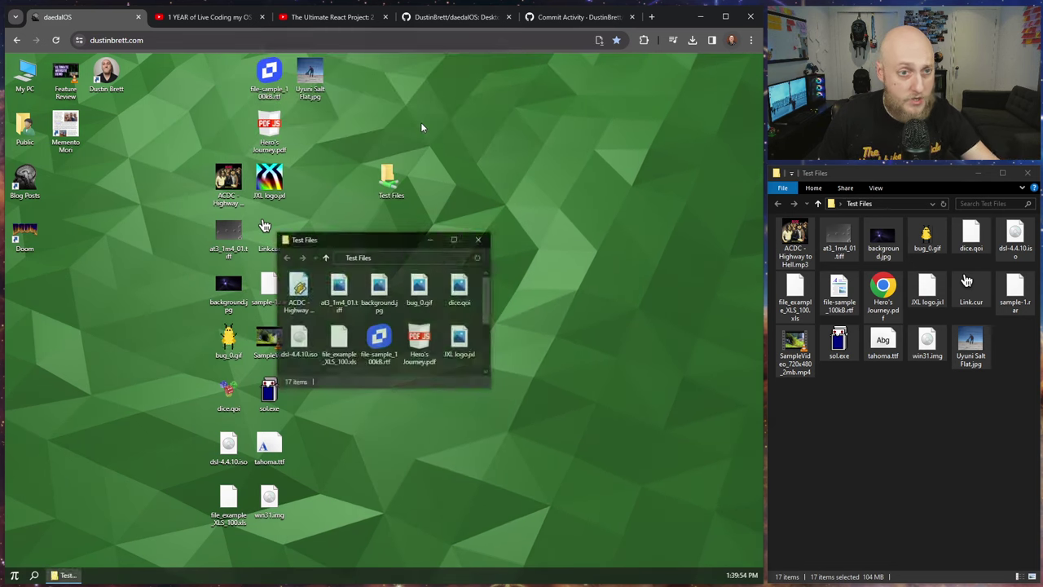
Step: Enlarge the mapped Test Files window to show all its files and reposition it beside the desktop icons
drag(410, 236, 504, 168)
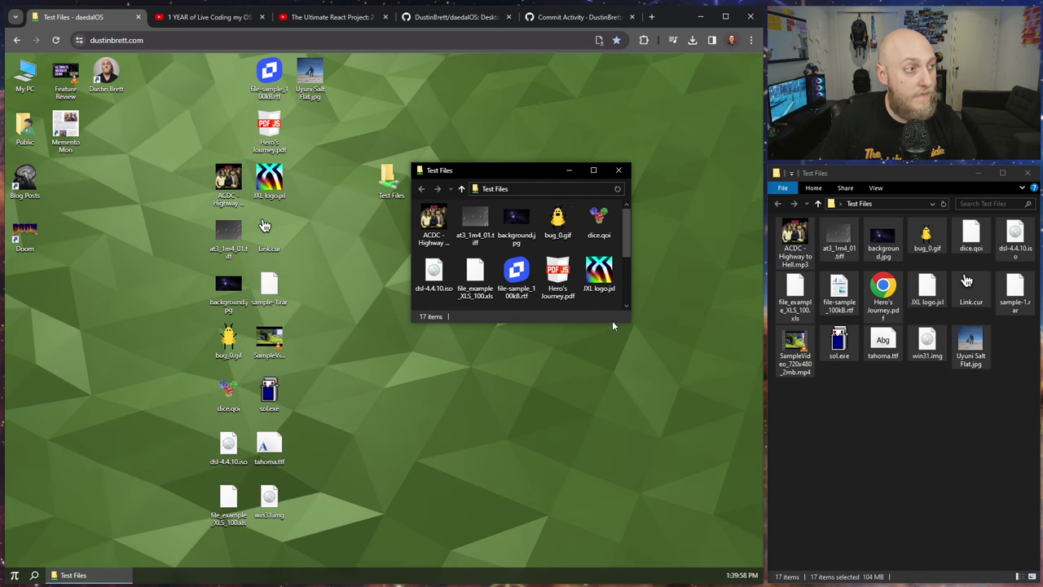
drag(624, 323, 676, 406)
drag(537, 170, 577, 197)
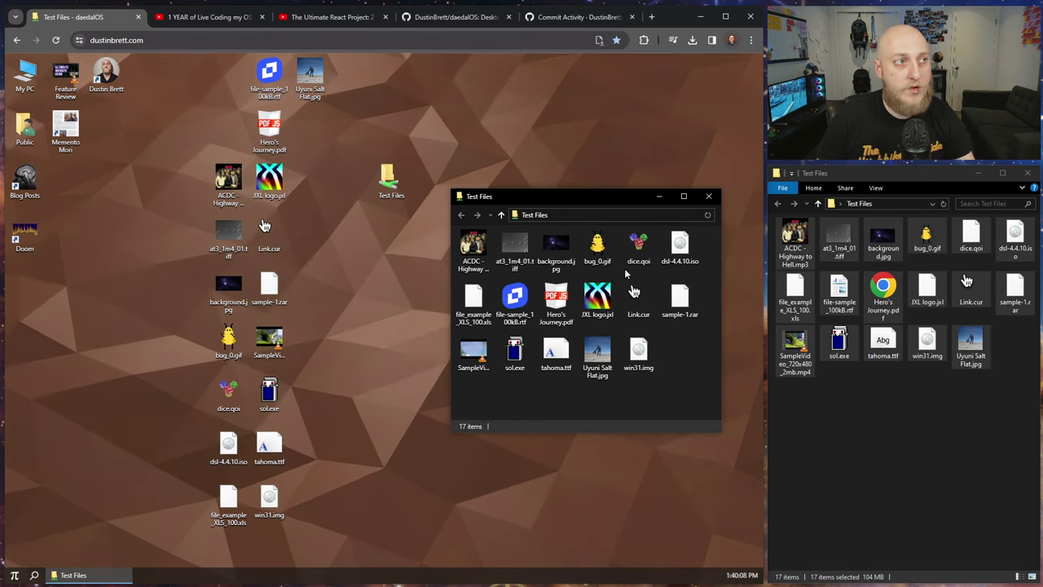
click(894, 417)
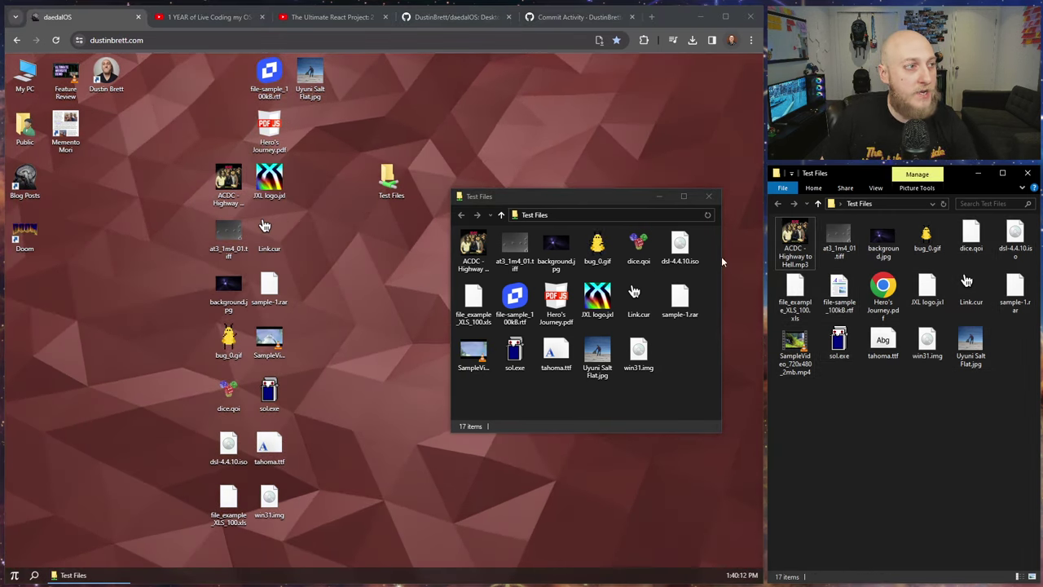
click(641, 242)
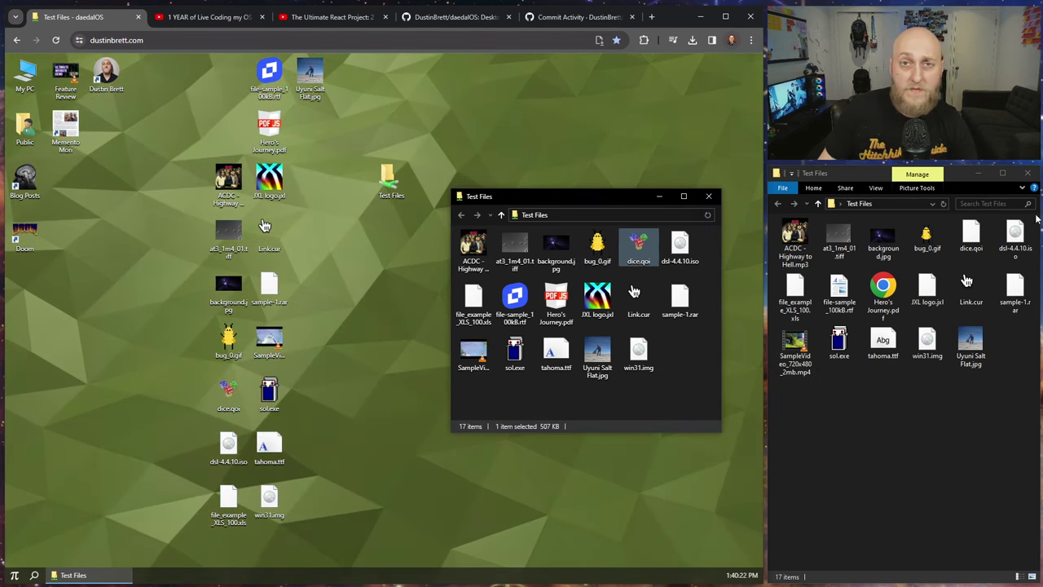
click(400, 343)
drag(585, 196, 565, 122)
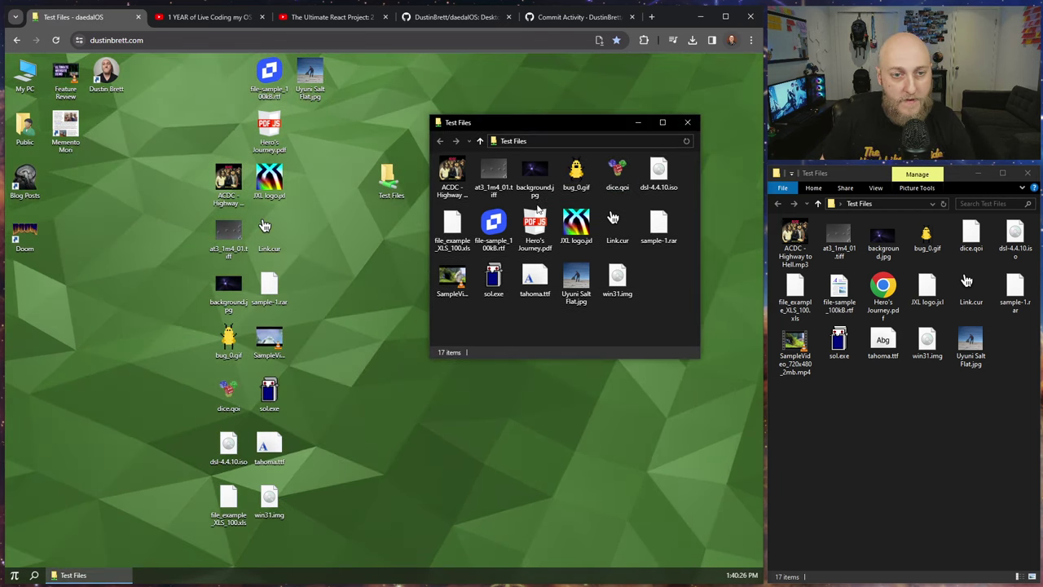
Step: Reset the web desktop session to its default state, clearing the added files and mapped folder
click(15, 575)
click(18, 552)
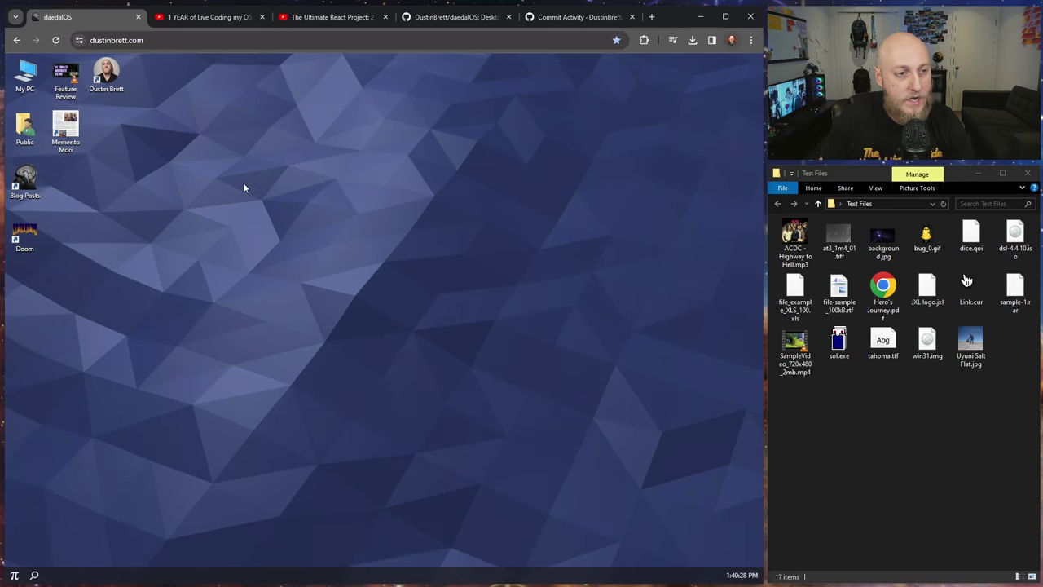
drag(204, 109, 493, 415)
Step: Map the local Test Files directory to the desktop with edit access and enlarge its window to show all files
right_click(249, 214)
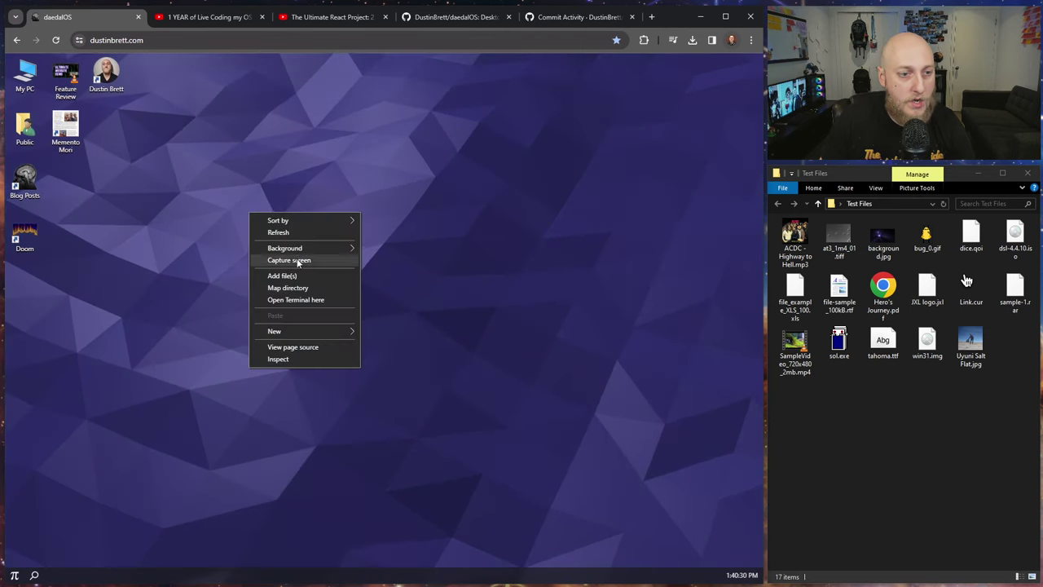
click(307, 286)
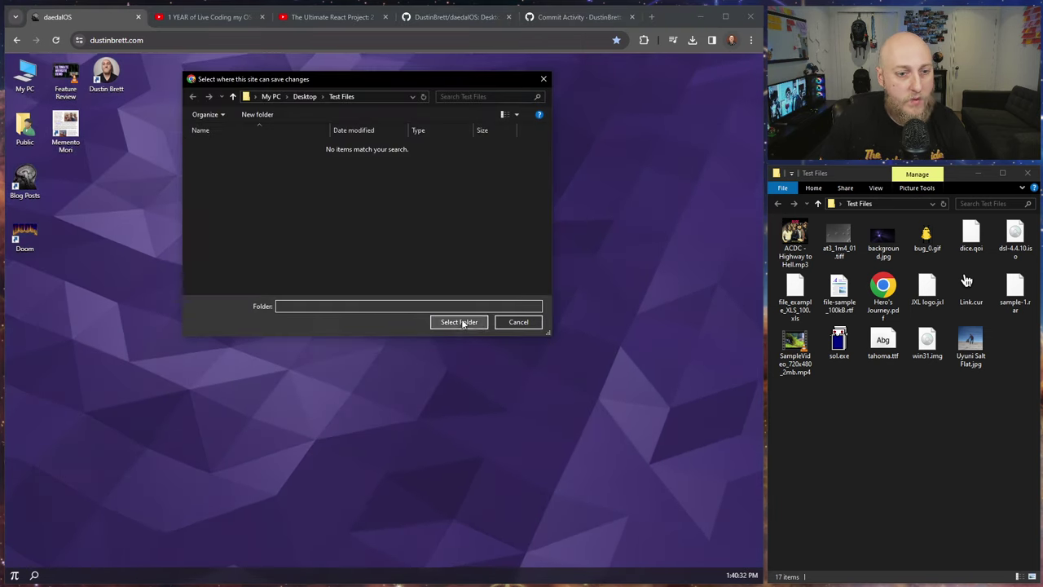
click(462, 322)
click(422, 119)
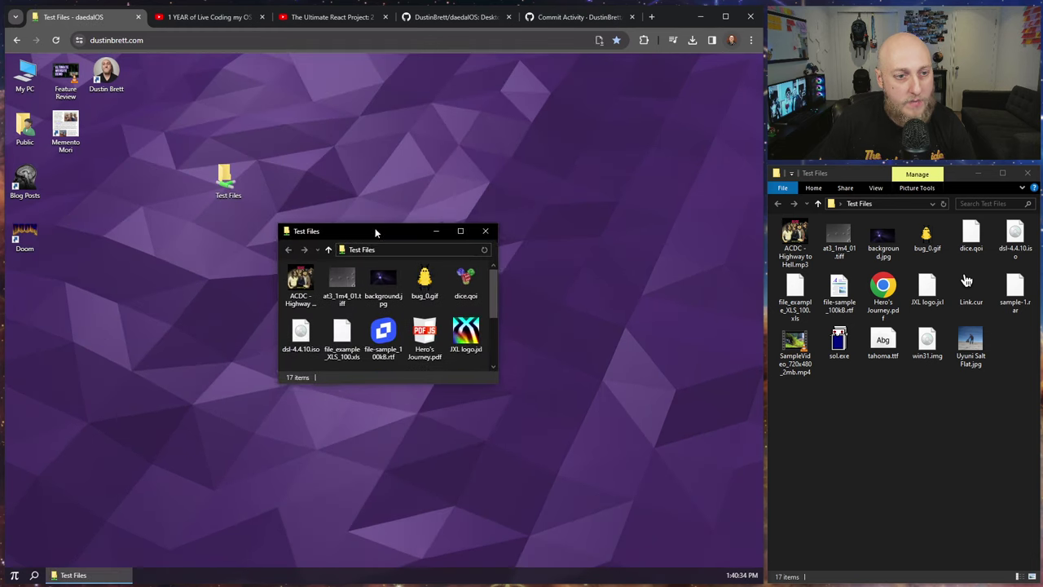
drag(376, 234, 440, 111)
drag(561, 259, 627, 355)
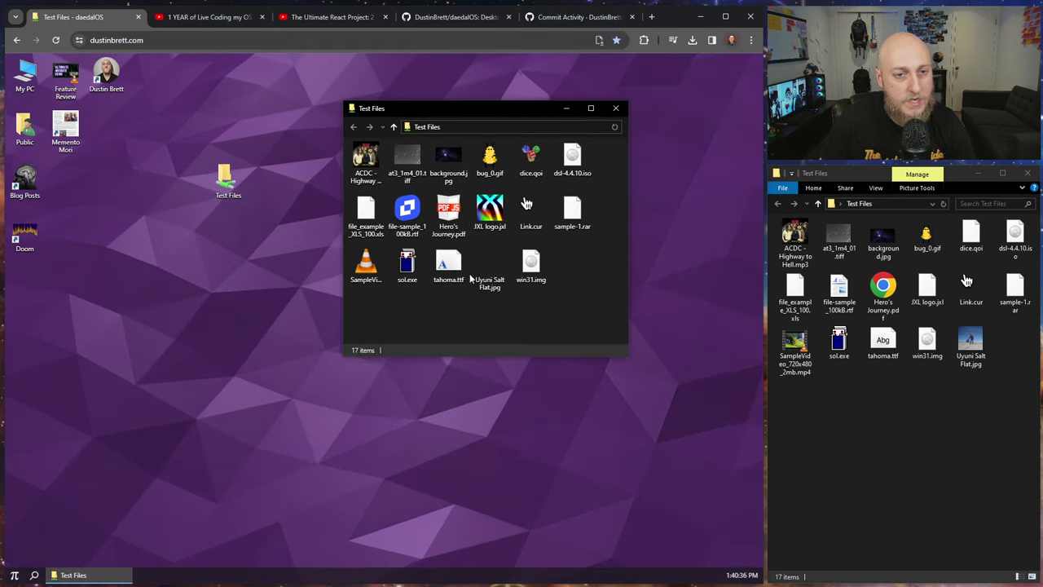
Step: Reload the page, reopen the mapped Test Files folder and grant the site permission to view its files
click(37, 40)
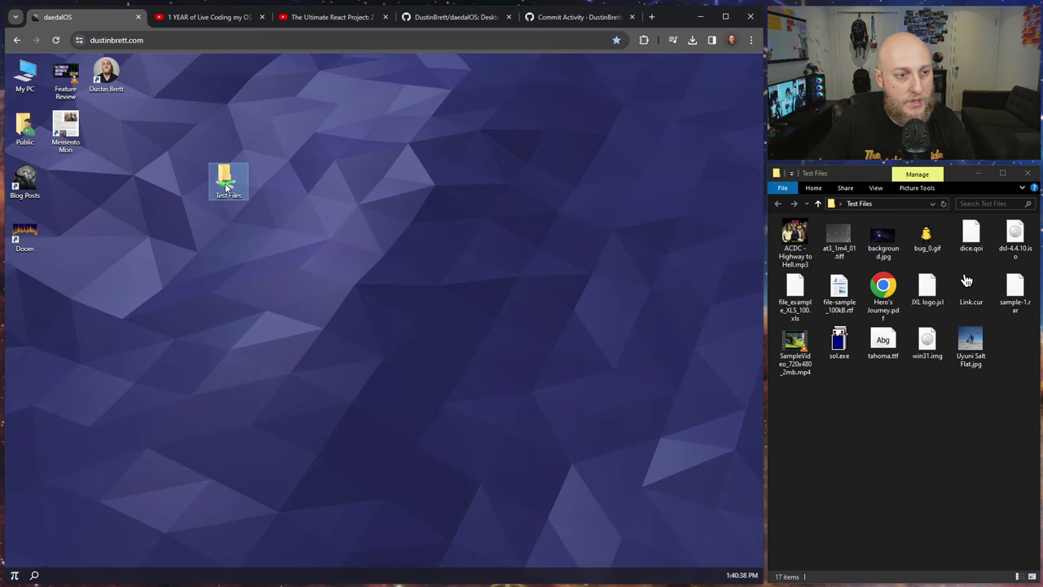
double_click(226, 186)
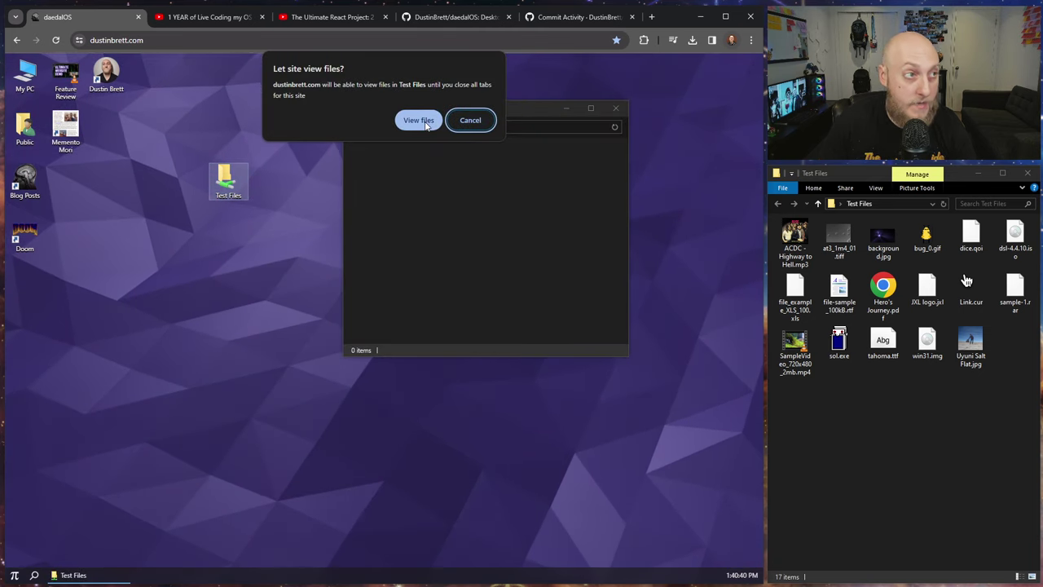
click(418, 120)
drag(482, 112, 498, 132)
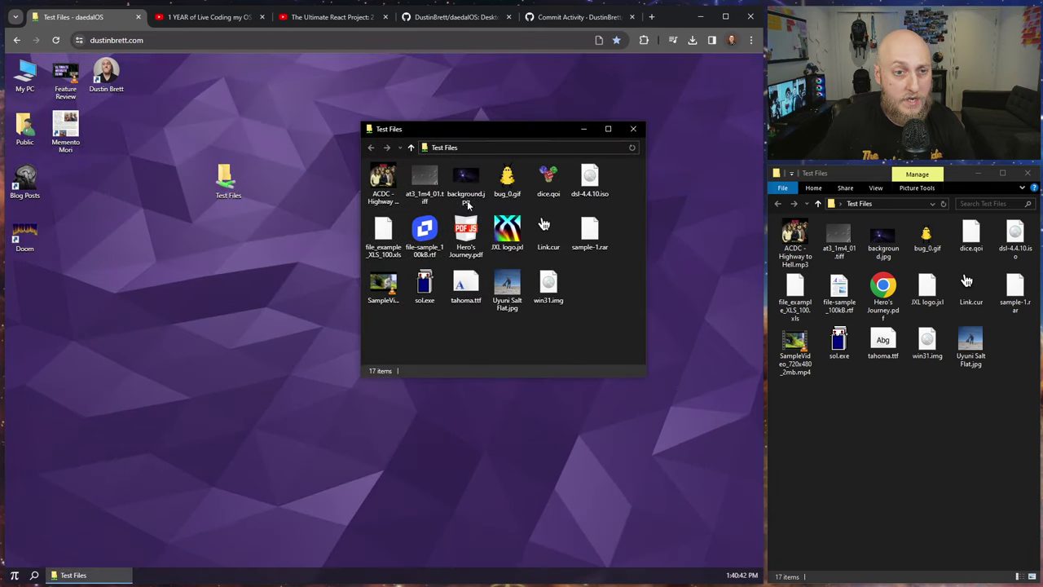
Step: Open dsl-4.4.10.iso from Test Files in the x86 emulator, boot it, and close the emulator
double_click(507, 180)
click(529, 193)
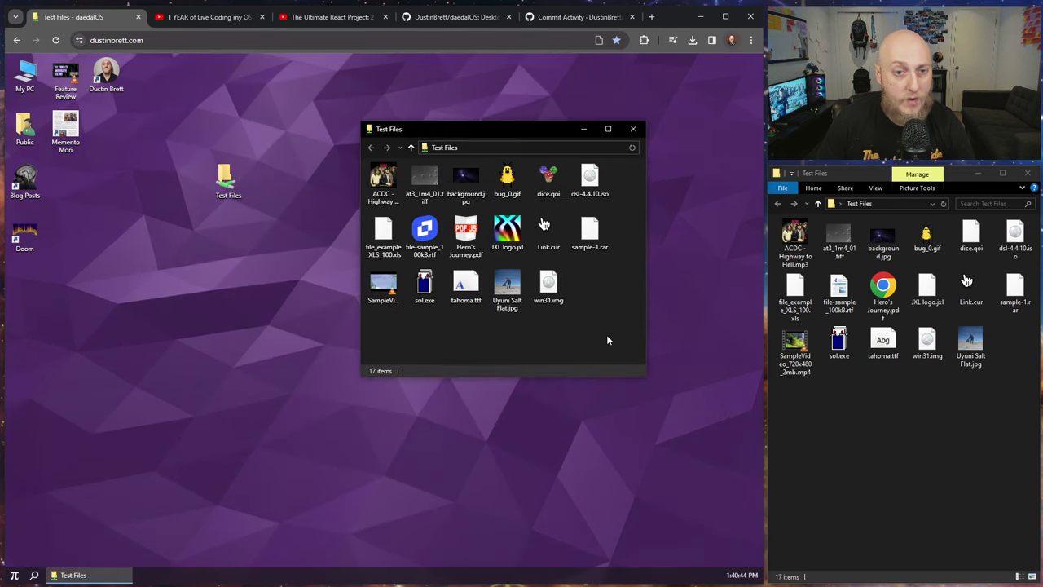
right_click(589, 181)
click(619, 198)
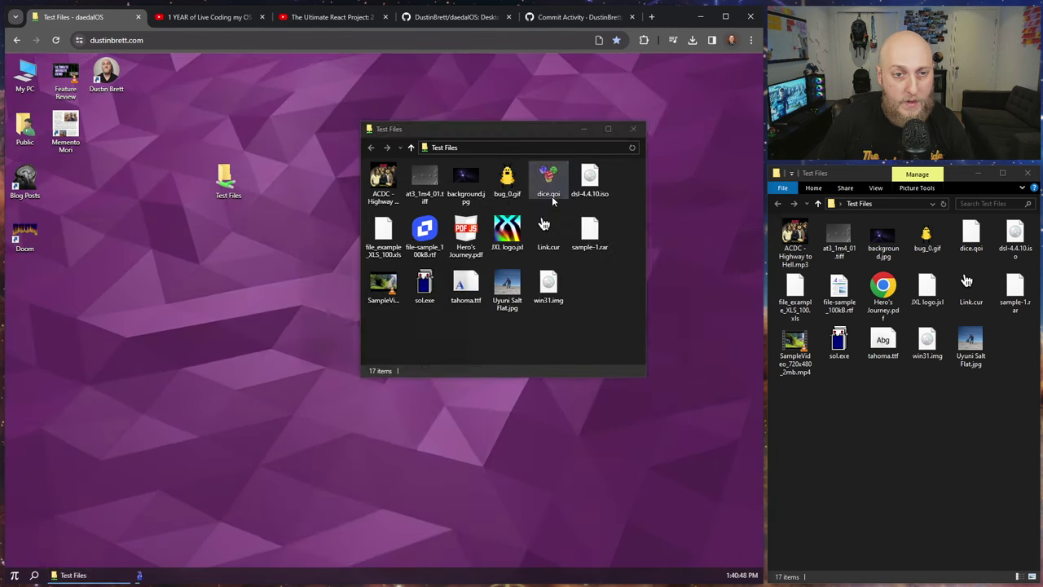
drag(351, 187, 275, 110)
key(Return)
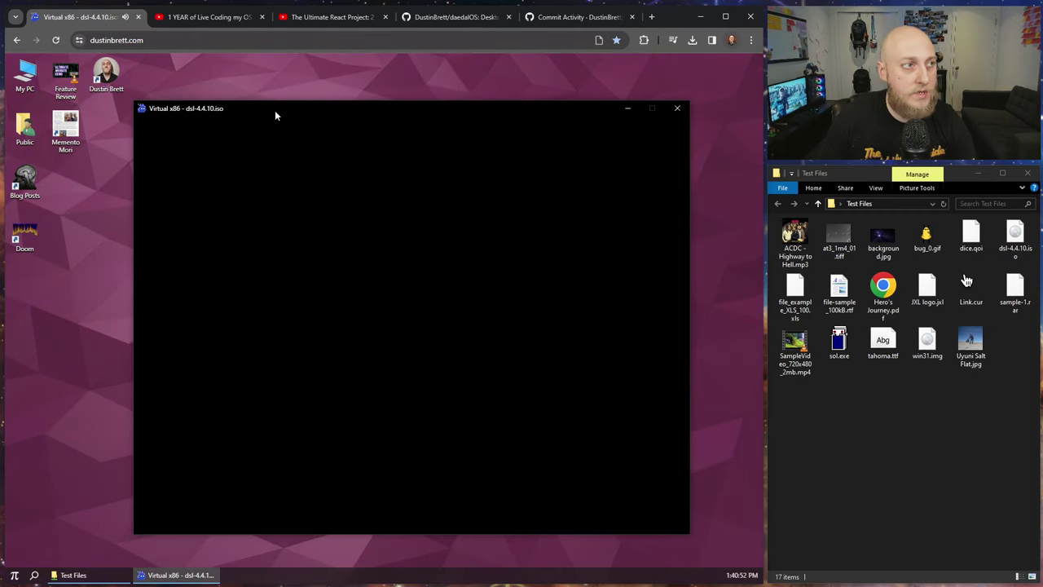
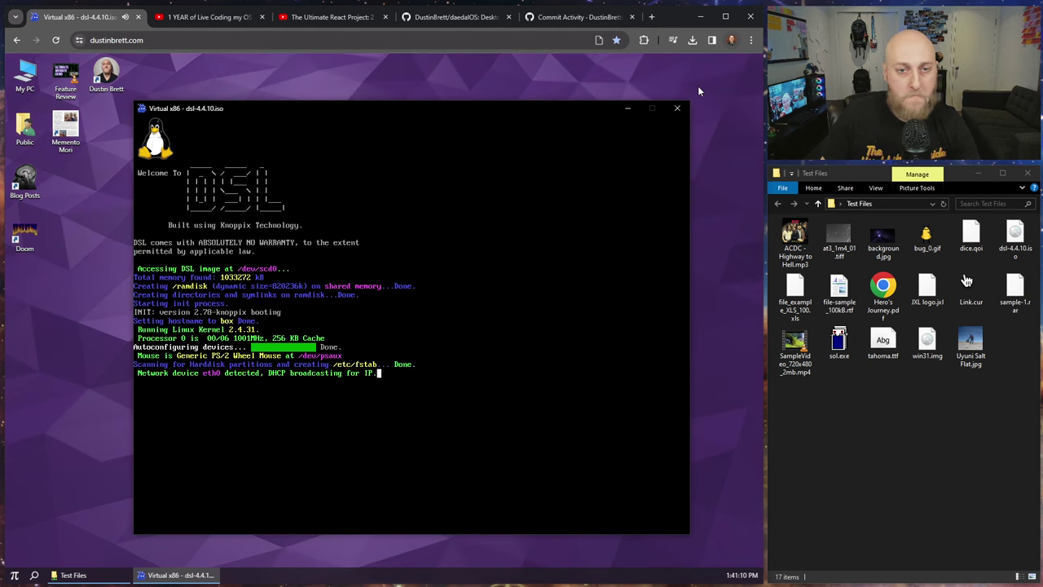
click(677, 109)
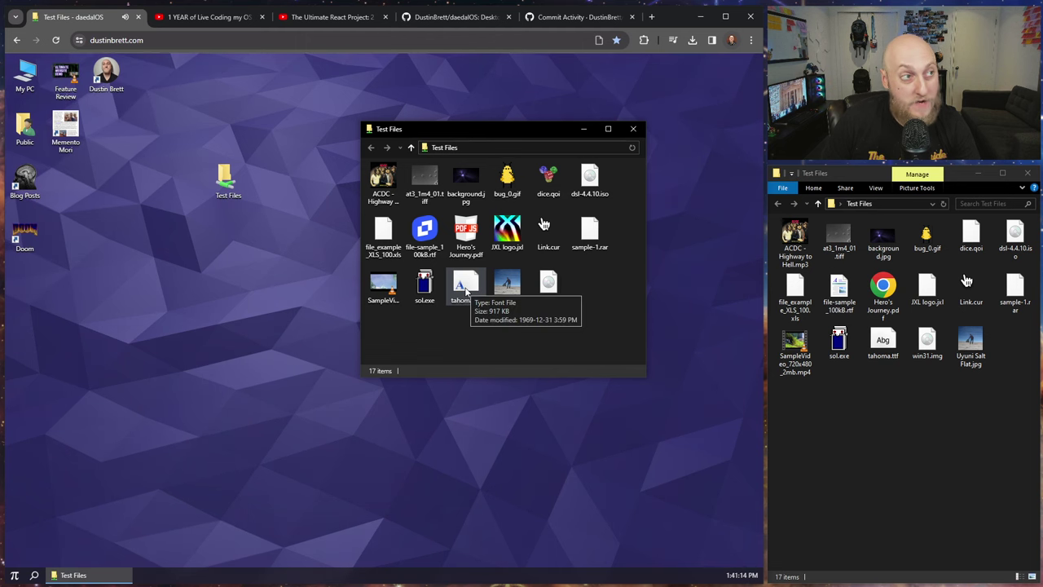
Step: Open tahoma.ttf from the mapped folder and enlarge the font preview to examine its sample text
double_click(466, 290)
drag(382, 178, 294, 190)
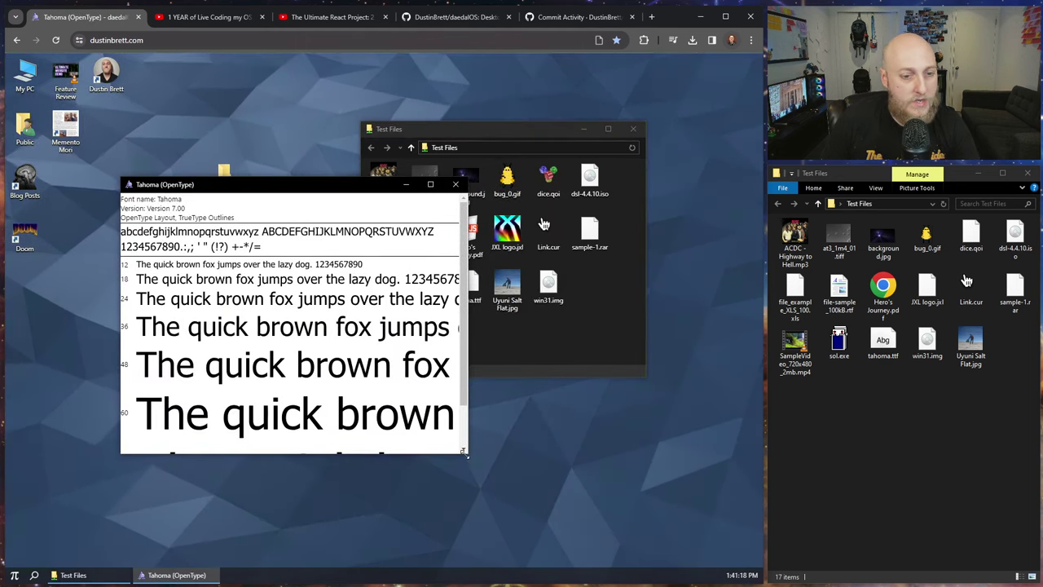
drag(466, 454, 572, 513)
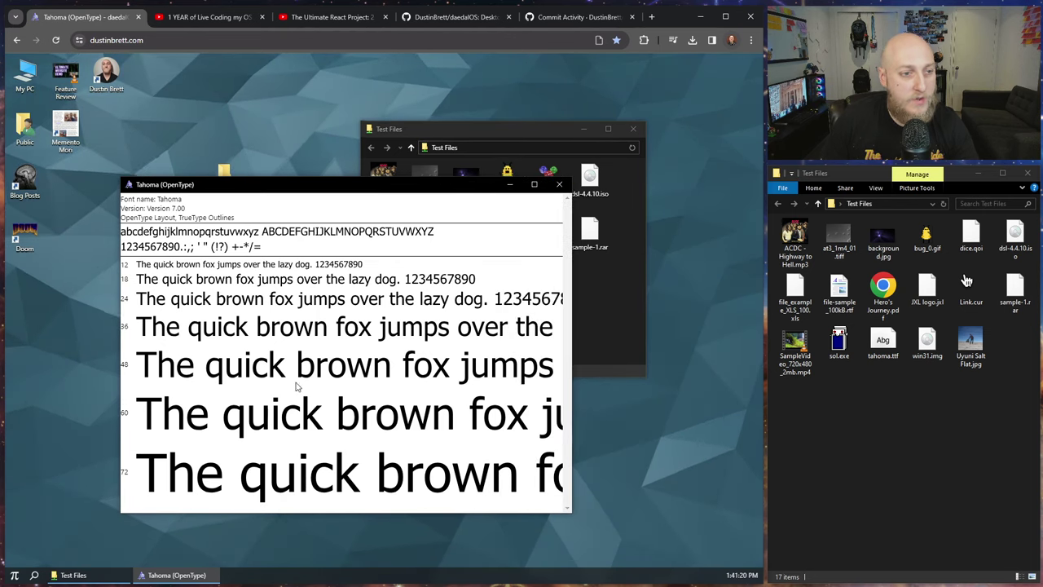
Step: Open the local tahoma.ttf in the native Windows font viewer for comparison, and close both font previews
double_click(894, 356)
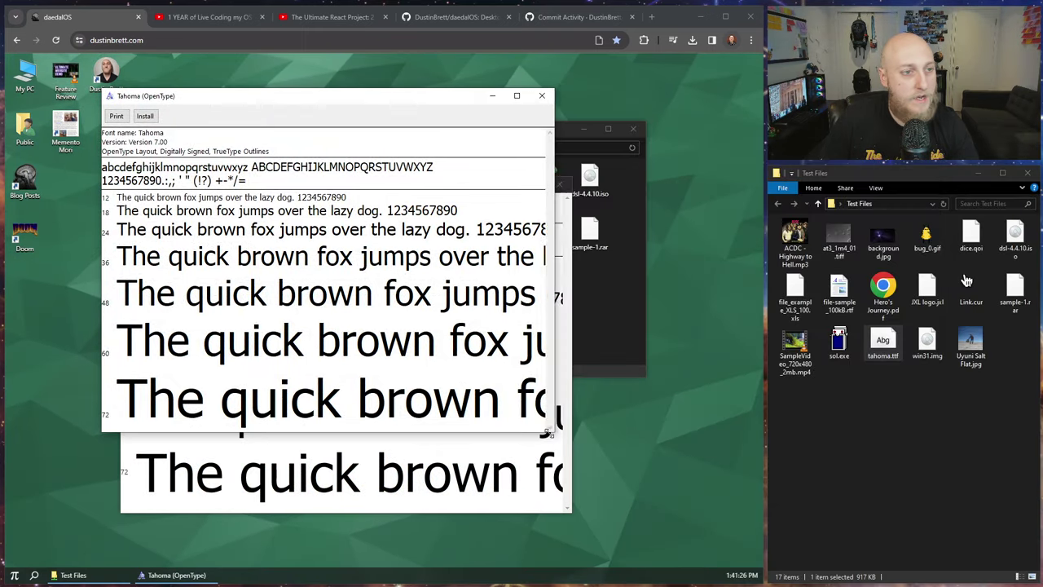
drag(220, 105, 438, 144)
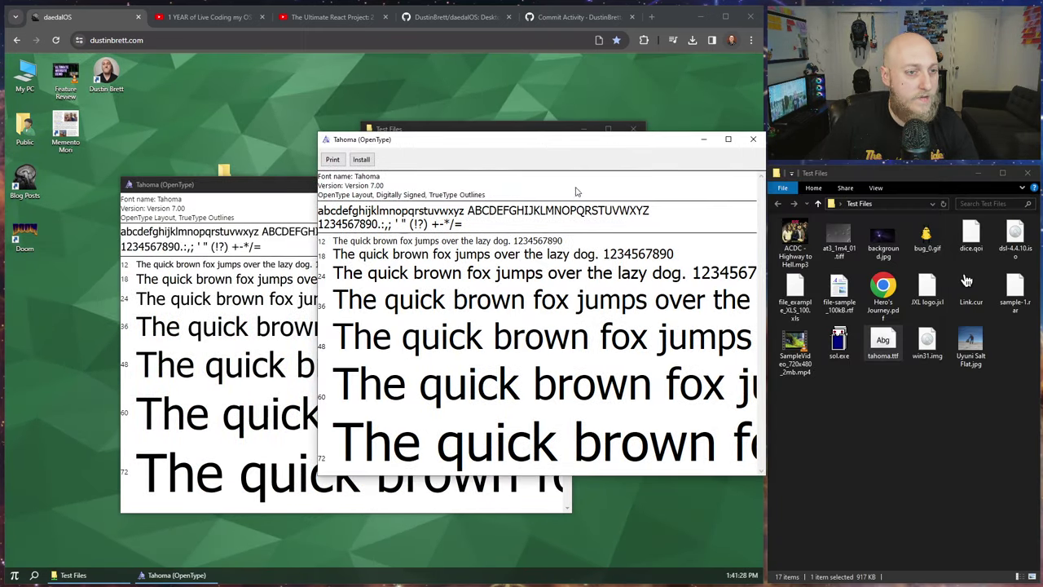
click(753, 140)
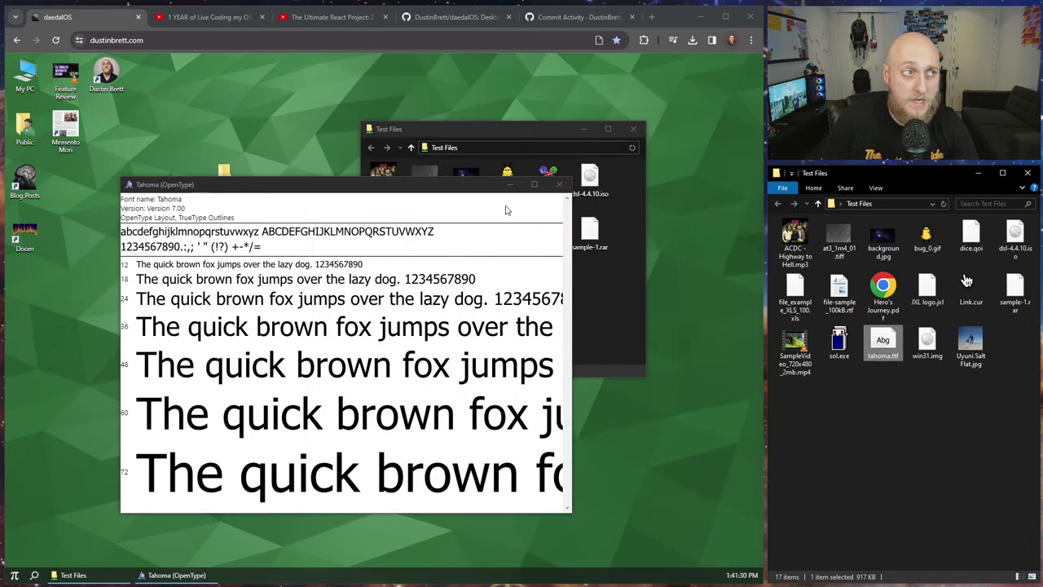
click(560, 186)
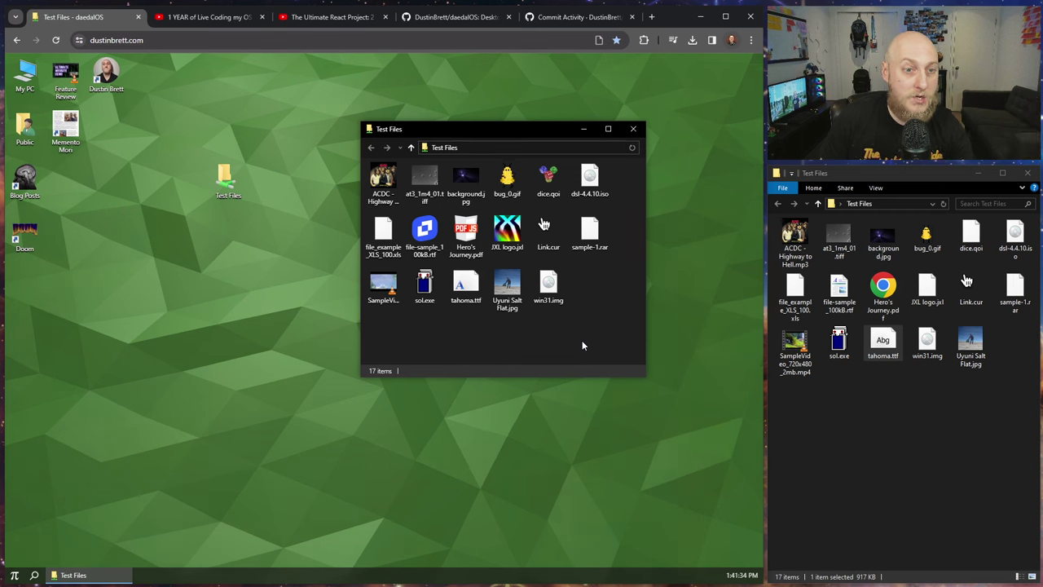
Step: Set Link.cur from the Test Files folder as the mouse pointer and try another action on that file
right_click(549, 229)
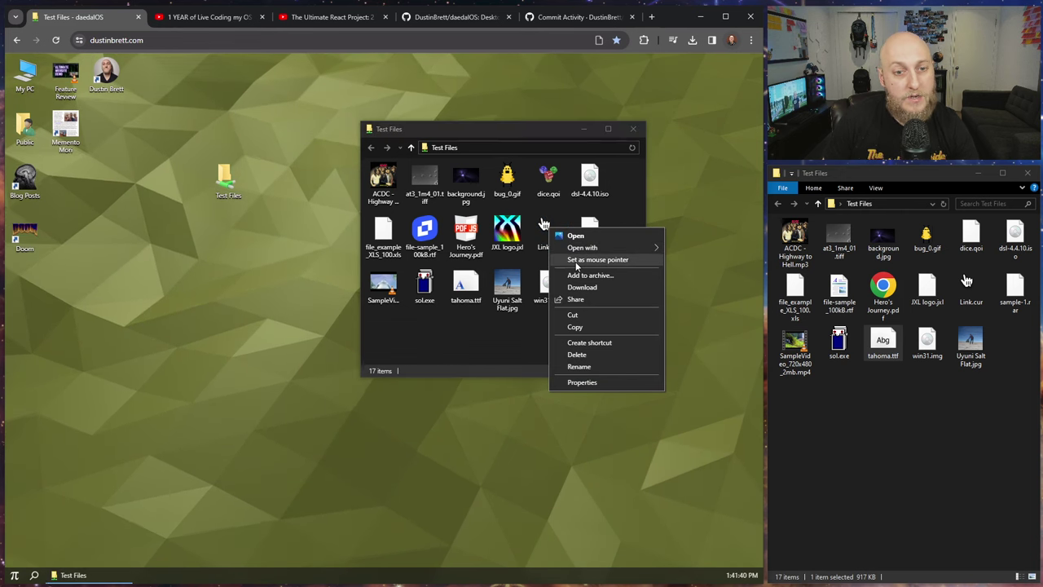
click(575, 259)
click(548, 230)
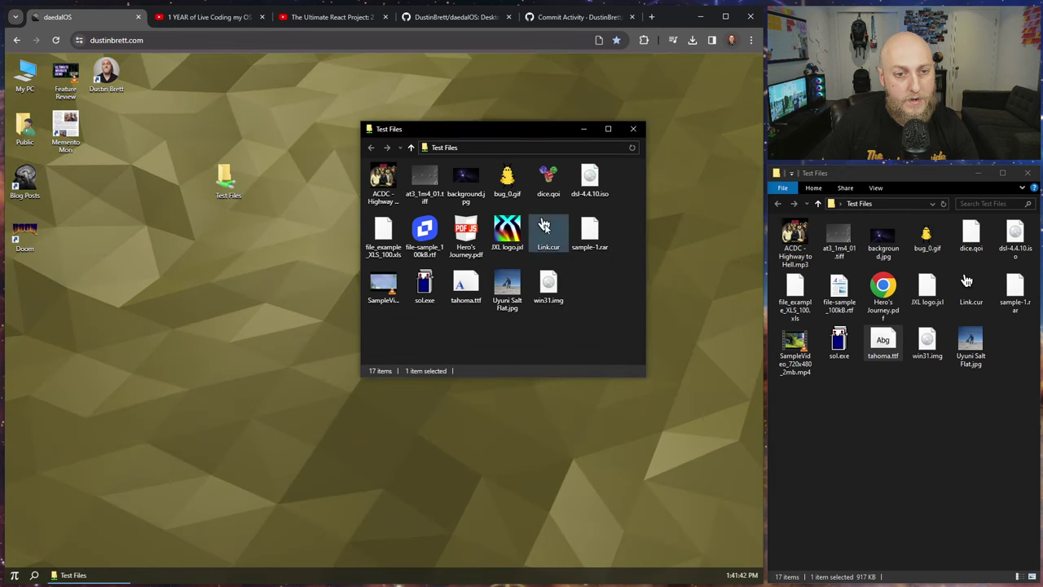
right_click(550, 226)
click(604, 295)
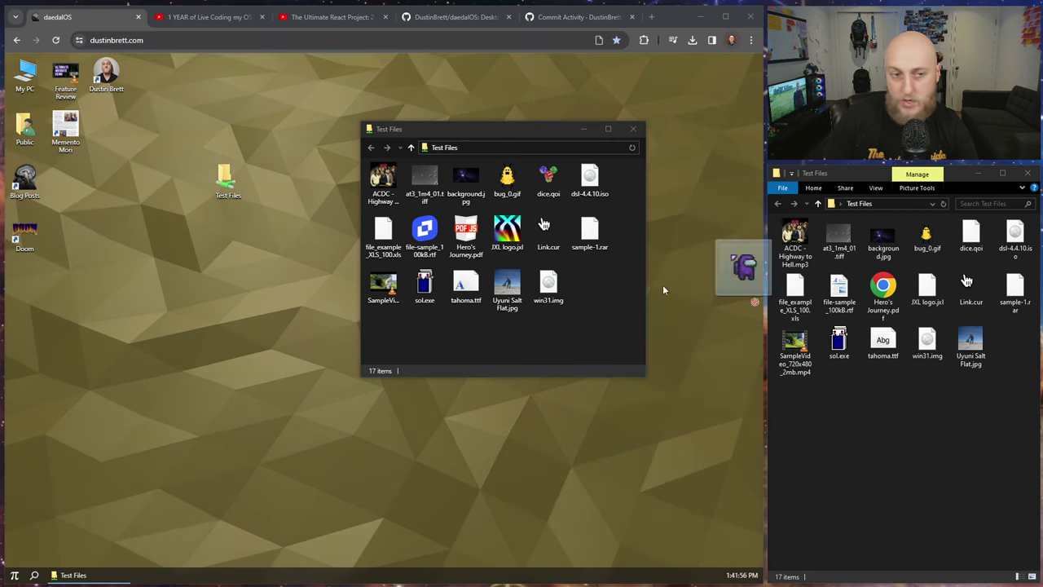
Step: Add the animated cursor file gam1571.ani to the desktop and set it as the mouse pointer
drag(663, 289, 368, 249)
right_click(265, 236)
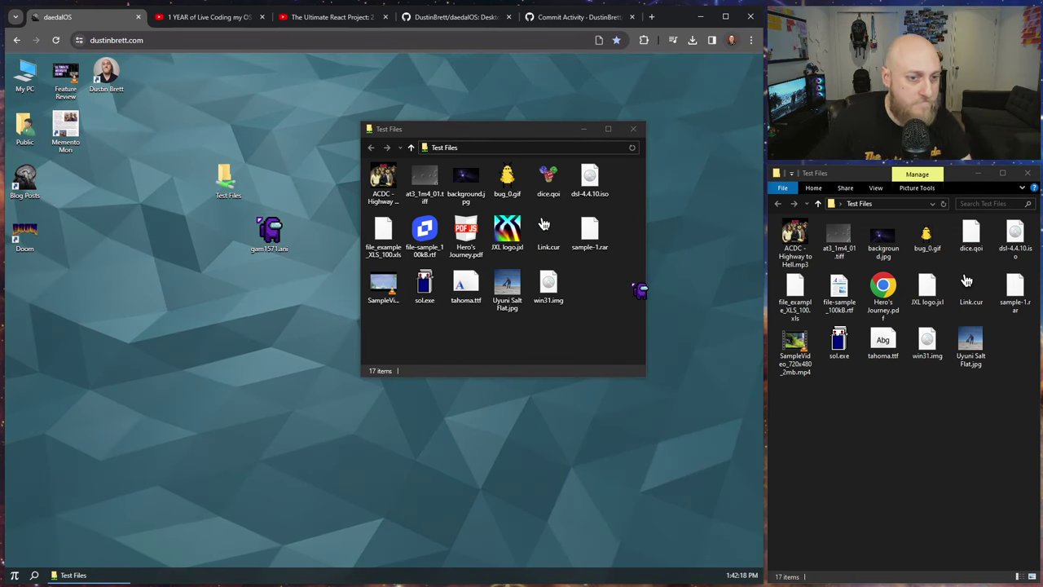
drag(139, 295, 276, 432)
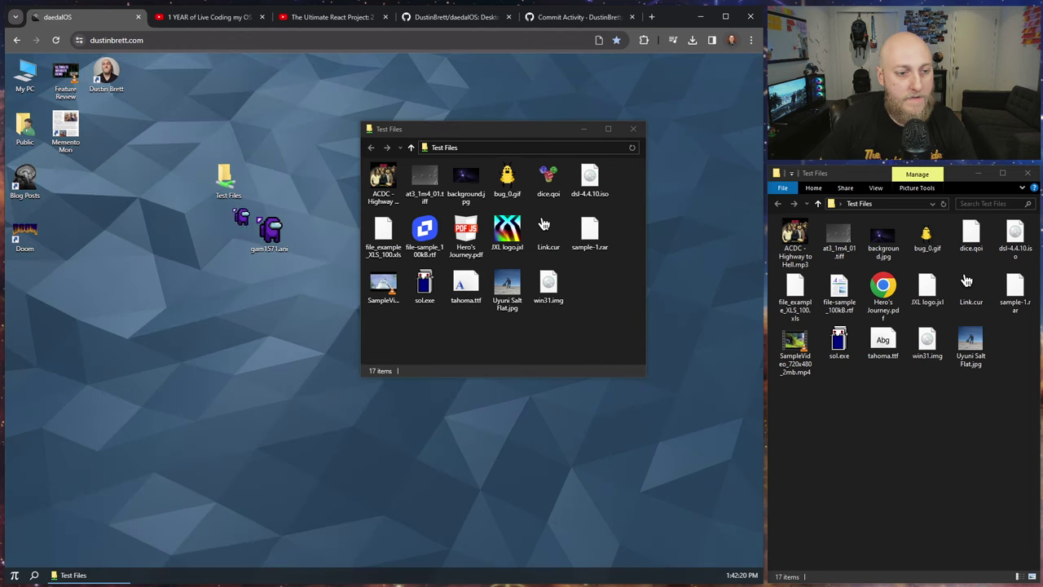
Step: Reload the page with the animated pointer set, reopen the mapped Test Files folder and allow viewing its files
click(56, 41)
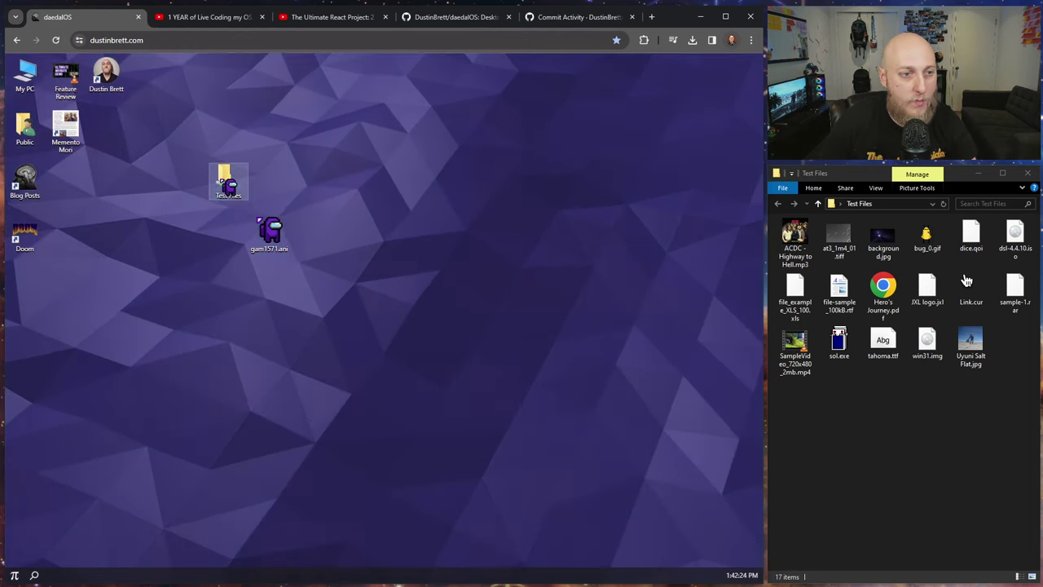
double_click(226, 180)
click(420, 120)
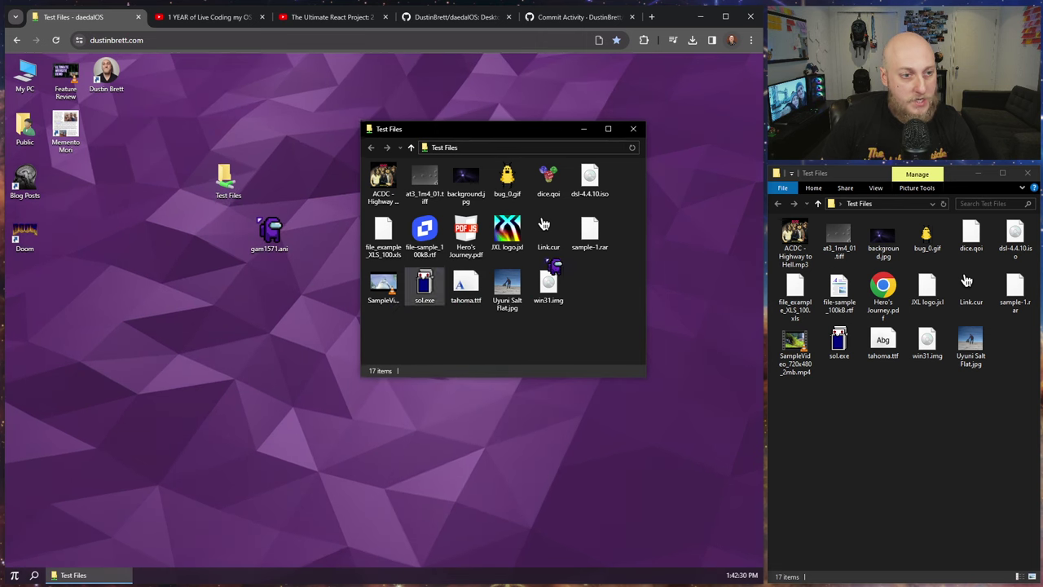
Step: Move gam1571.ani from the desktop into the mapped Test Files folder and allow the site to save changes there
click(269, 232)
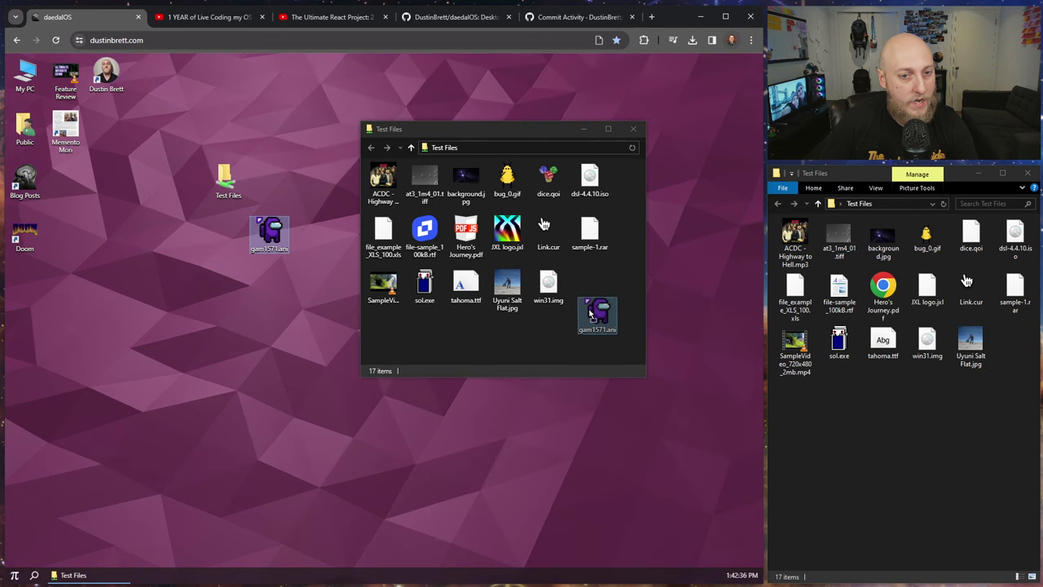
drag(589, 314, 590, 312)
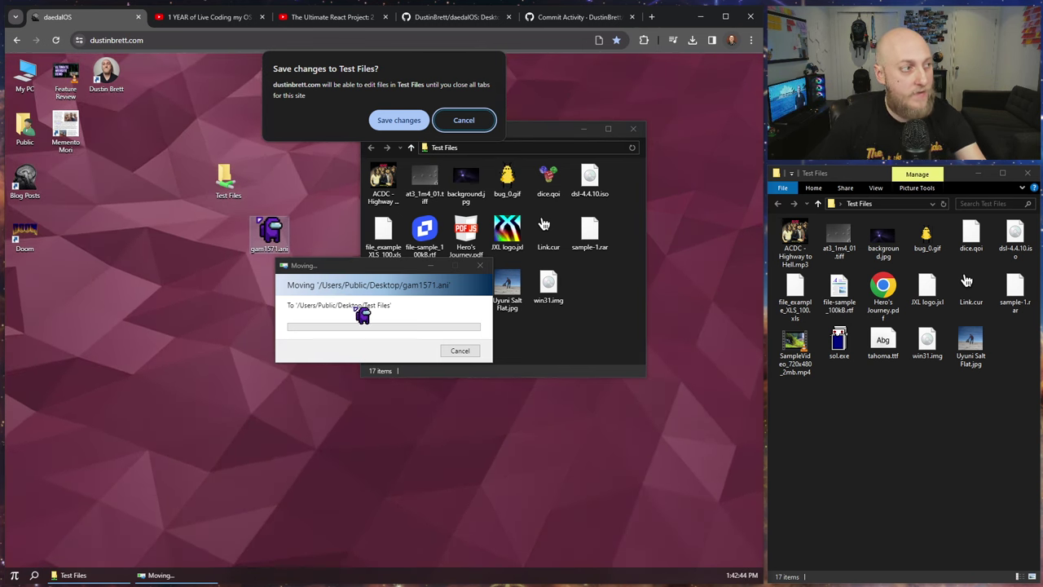
click(387, 121)
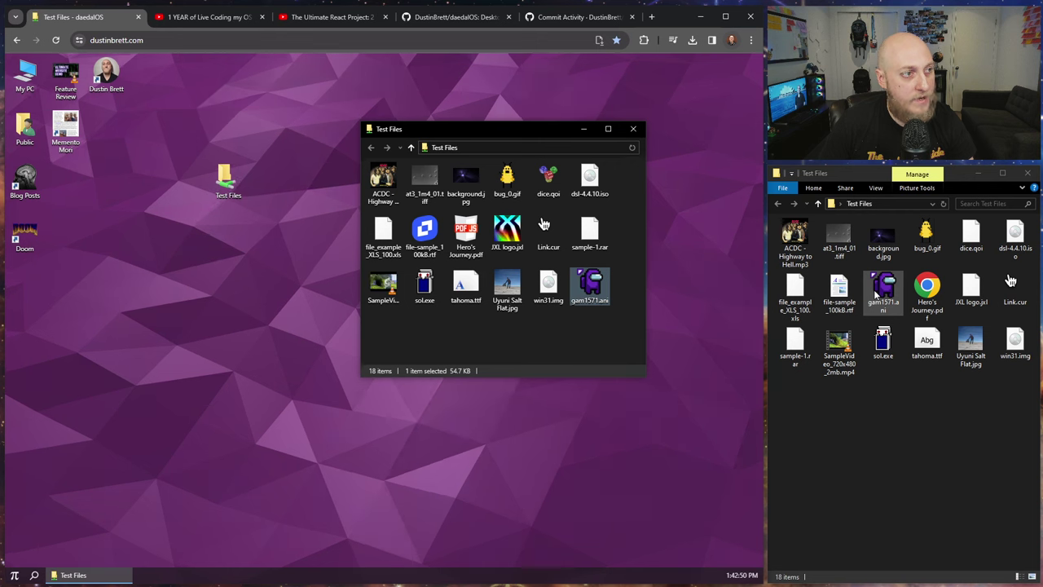
right_click(554, 338)
click(583, 334)
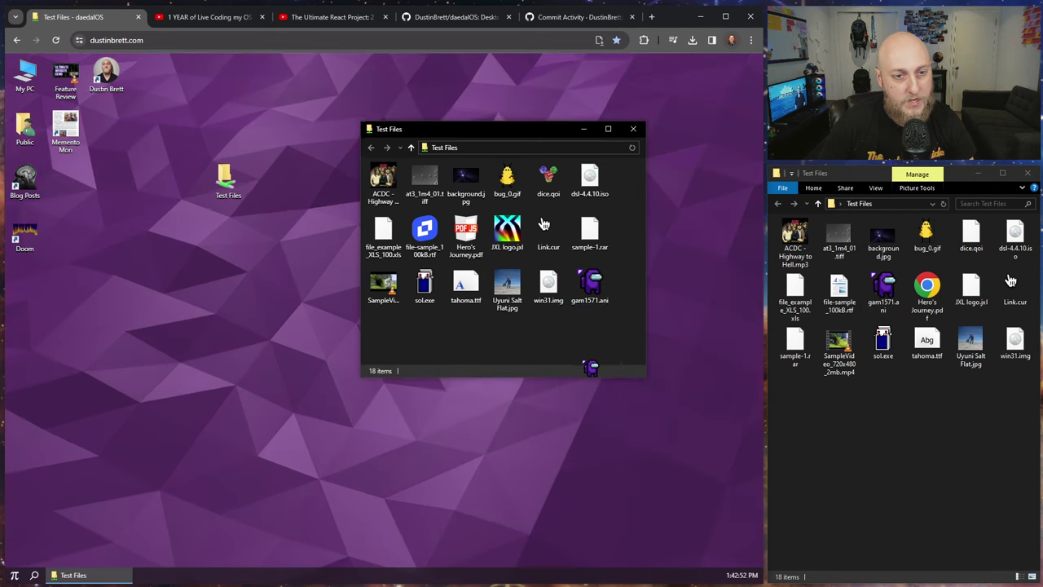
Step: Close and reopen the Test Files window, and reset the web desktop session to its default state
click(633, 128)
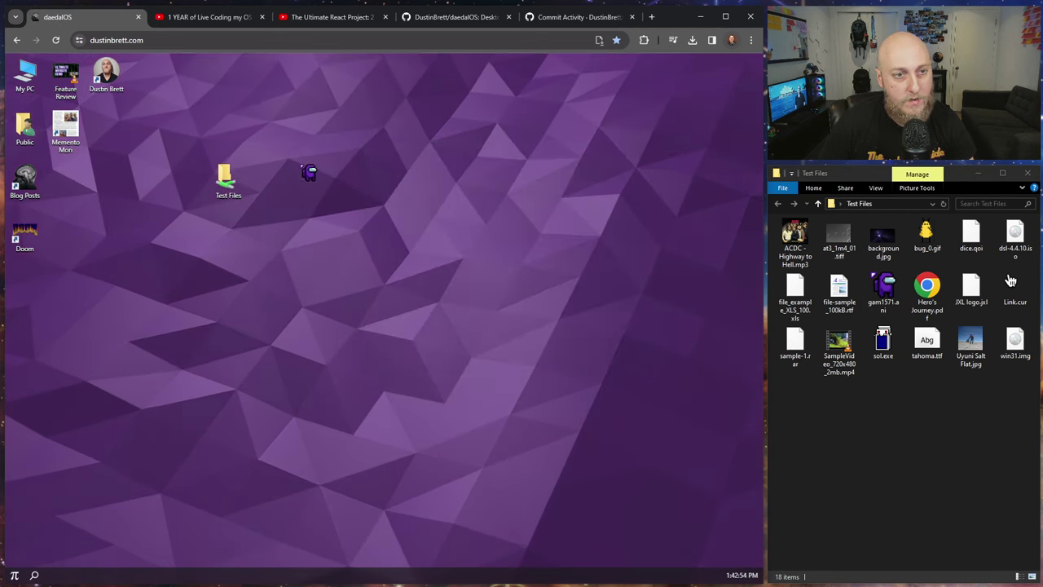
double_click(236, 172)
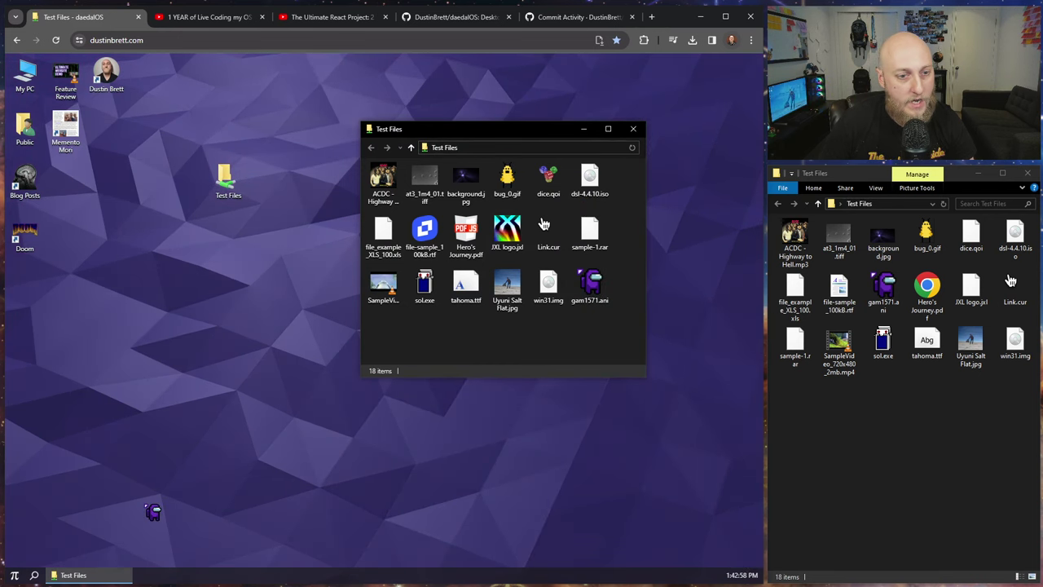
click(14, 574)
click(14, 555)
Step: Map the local Test Files directory onto the desktop again and allow the site to edit its files
right_click(221, 185)
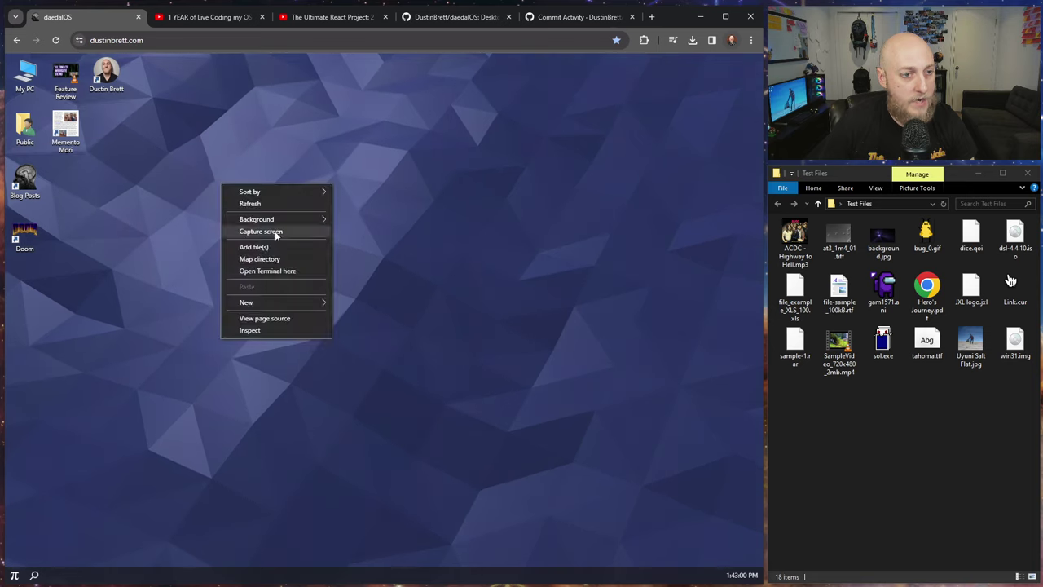
click(269, 258)
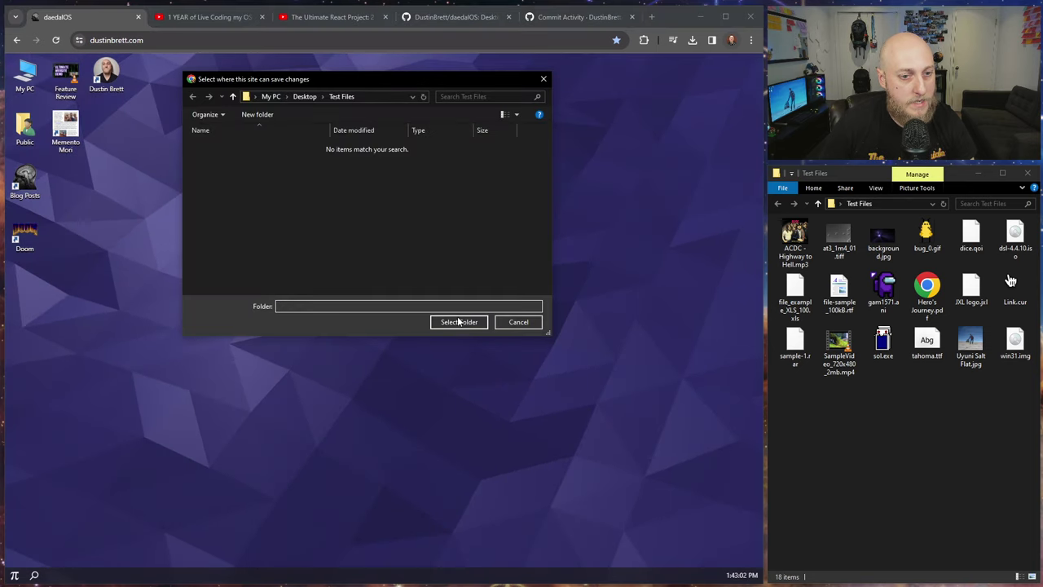
click(459, 321)
click(421, 115)
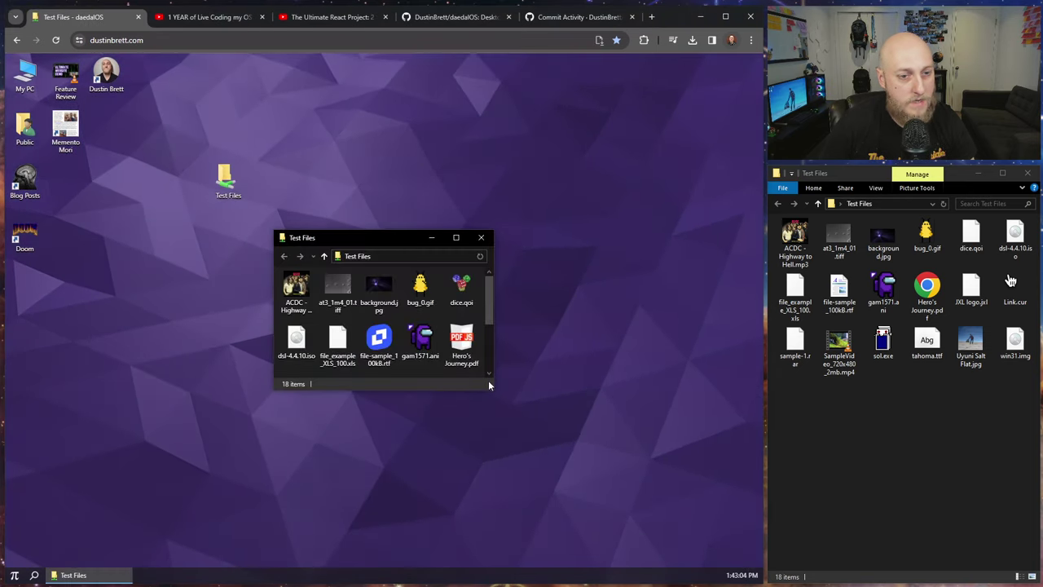
Step: Enlarge the Test Files window to fit all its icons with spare room and reposition it near the middle of the desktop
drag(492, 386, 550, 467)
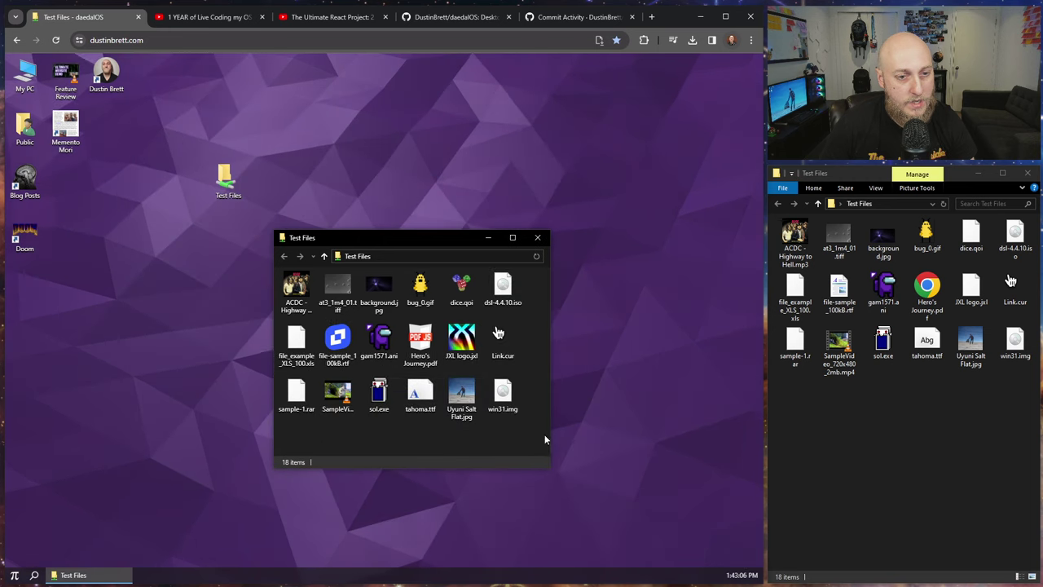
drag(408, 246, 611, 184)
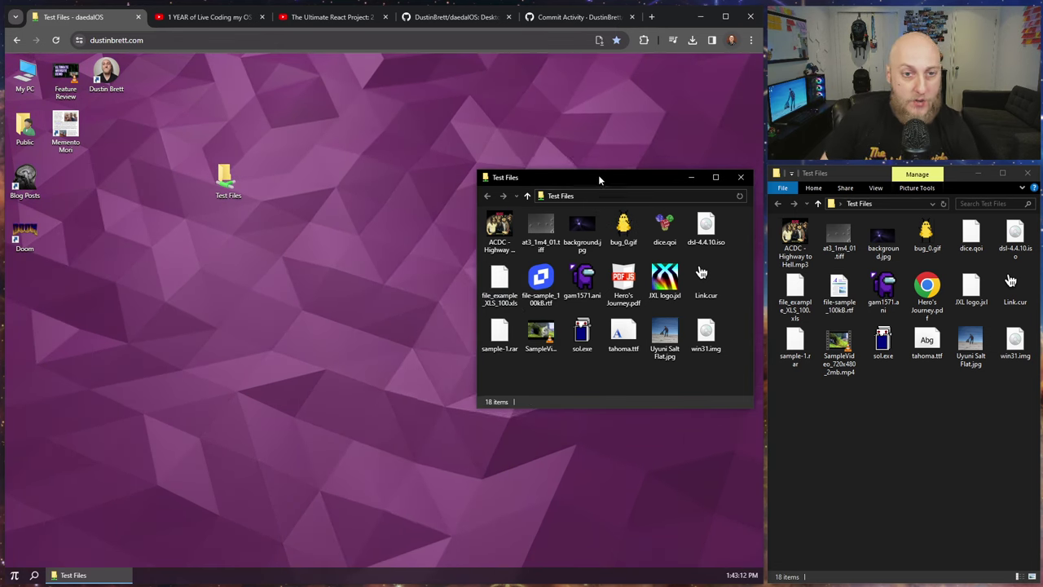
drag(598, 176, 447, 158)
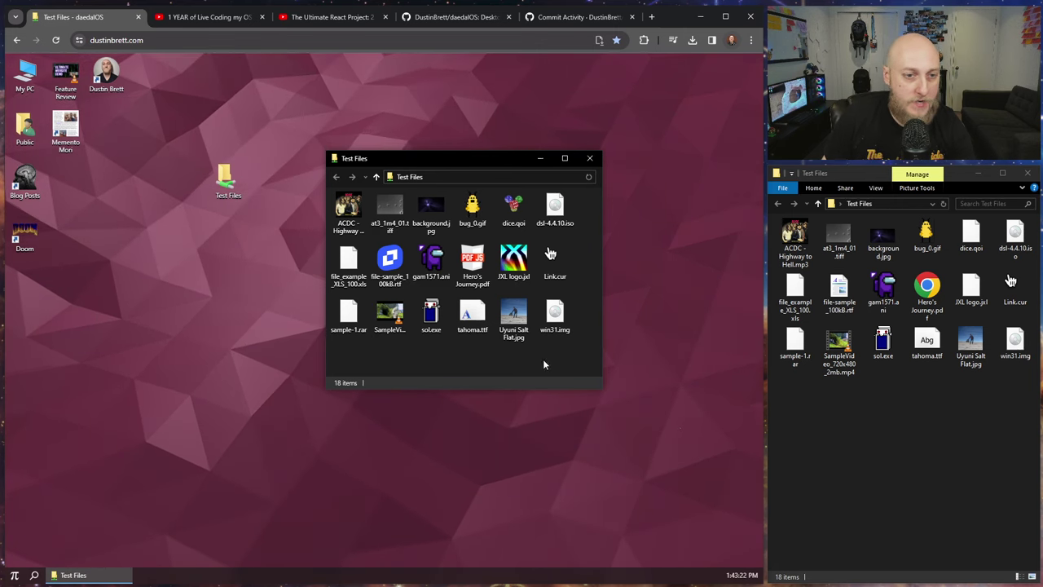
drag(520, 389, 524, 449)
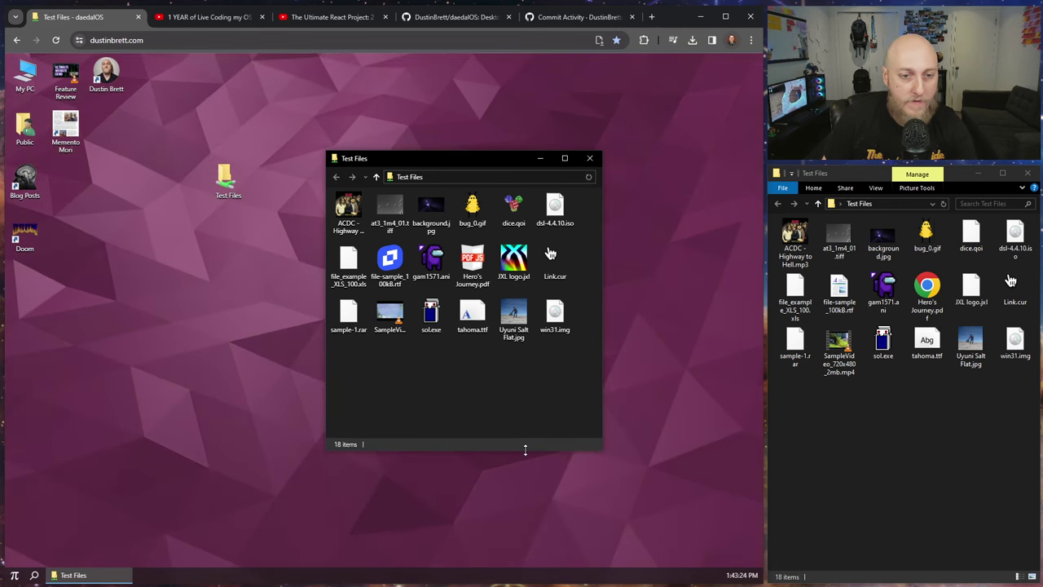
Step: Copy sol.exe, tahoma.ttf, Uyuni Salt Flat.jpg and win31.img from the Test Files folder and paste them onto the desktop
drag(571, 355, 415, 298)
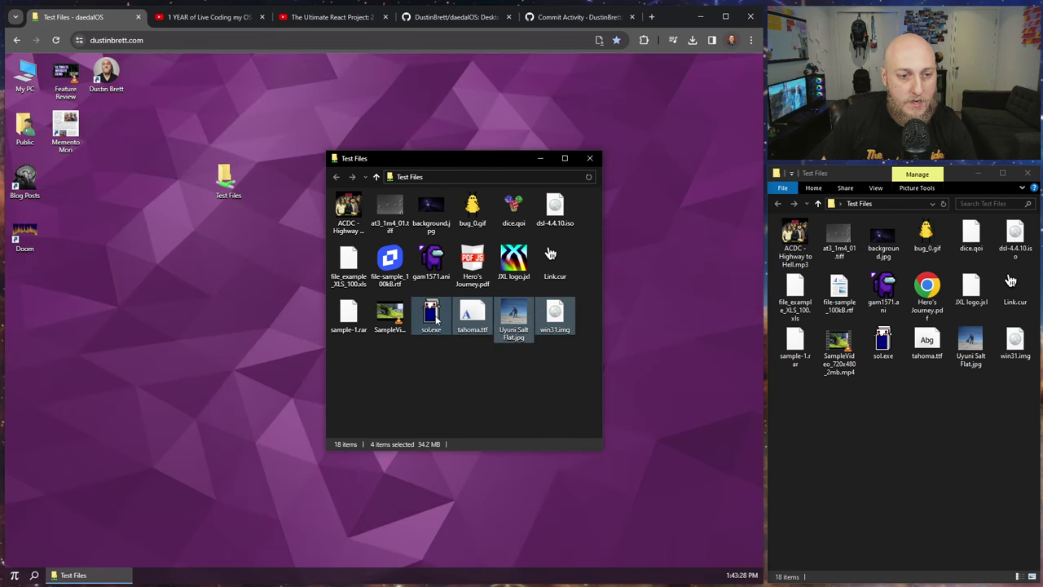
right_click(436, 322)
click(473, 403)
click(164, 303)
right_click(165, 303)
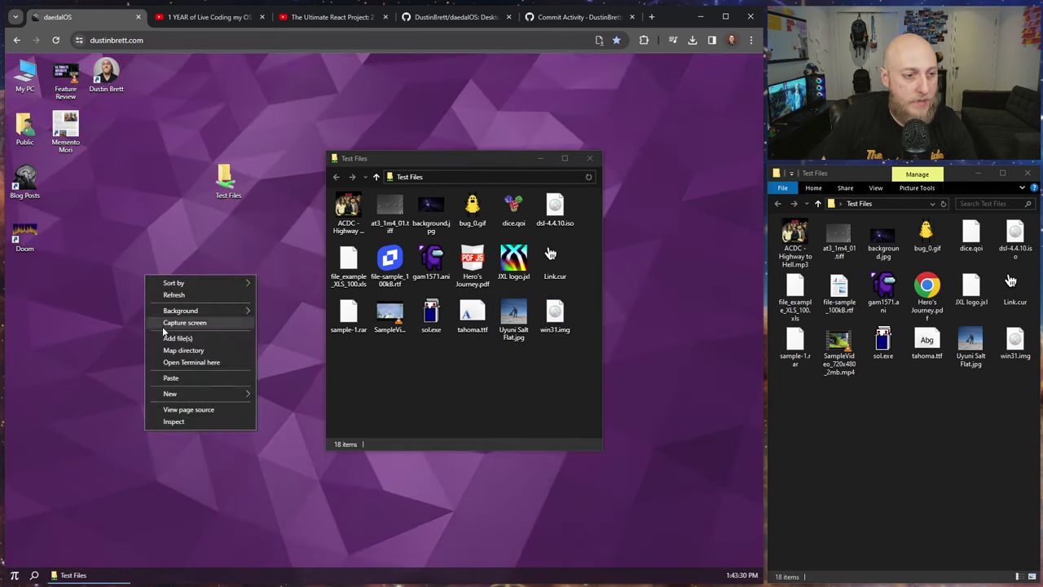
click(180, 378)
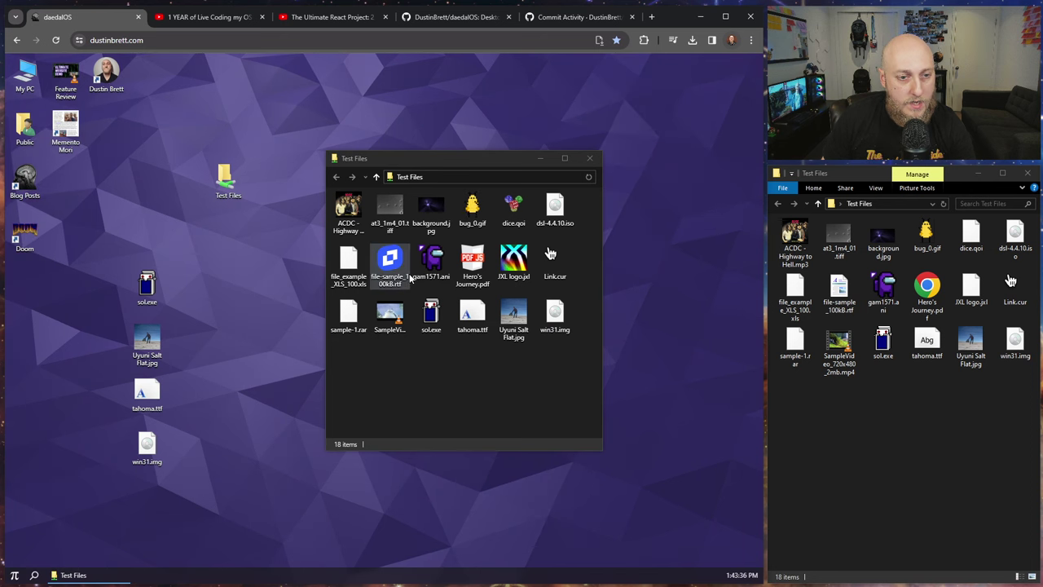
Step: Cut gam1571.ani from the Test Files folder and paste it onto the desktop
right_click(429, 259)
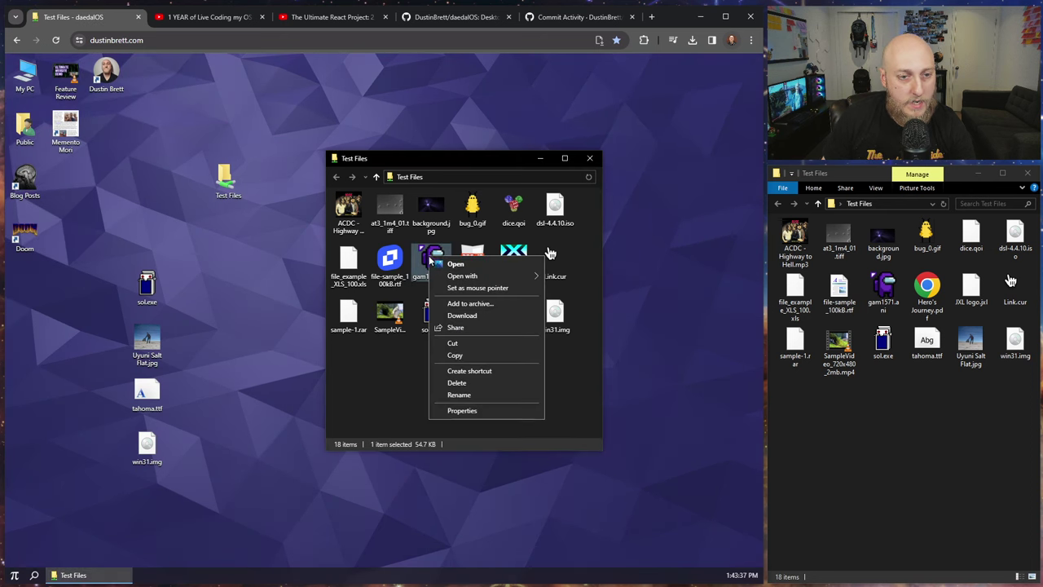
click(447, 344)
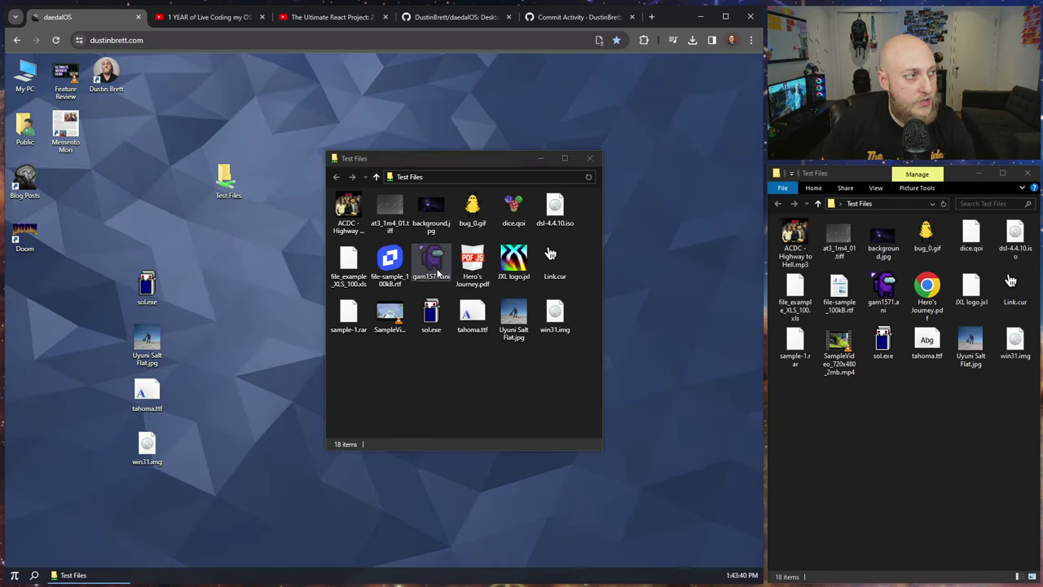
right_click(251, 274)
click(271, 379)
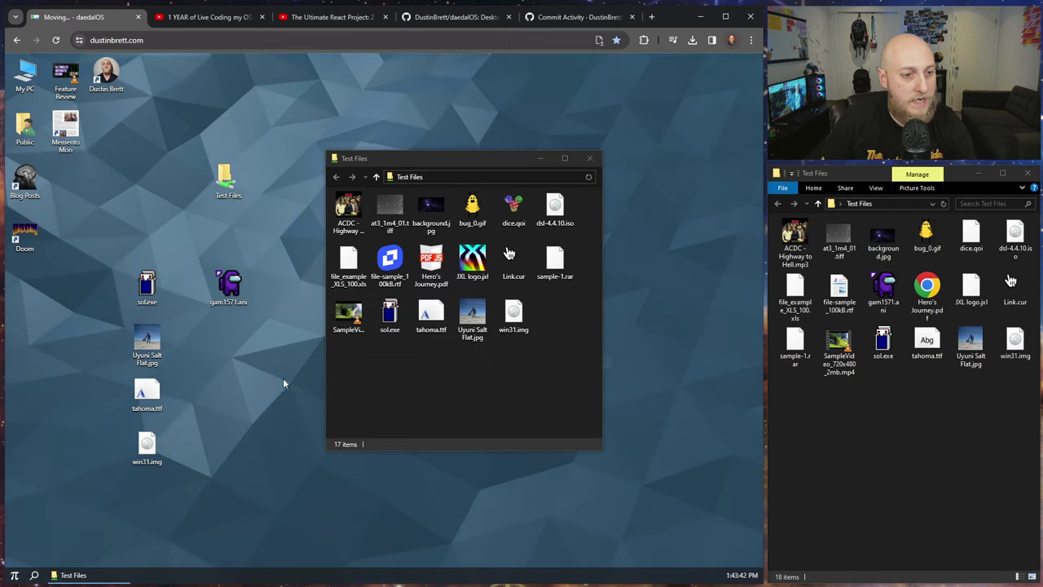
click(269, 336)
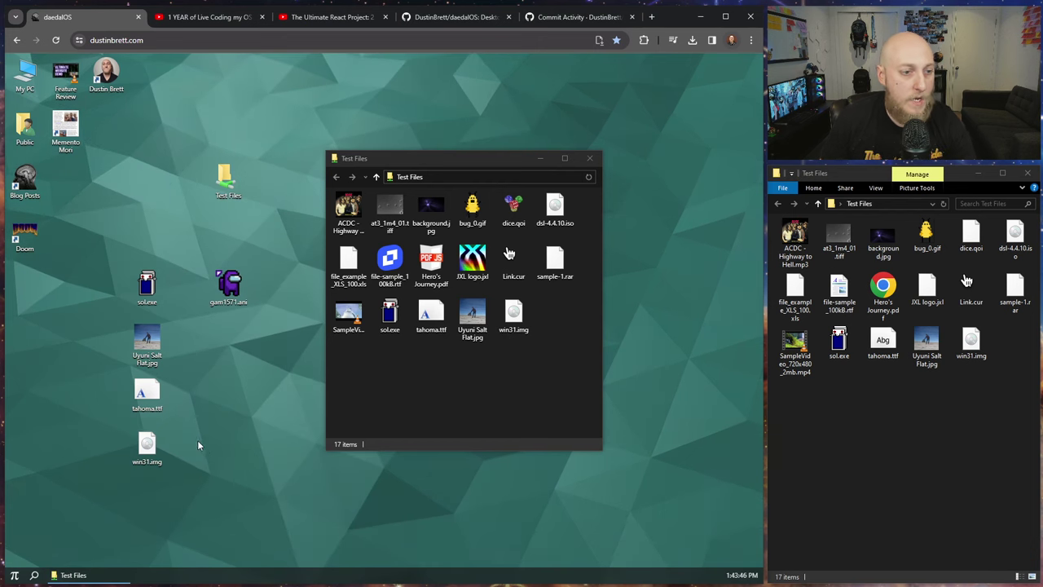
Step: Add the four copied files and gam1571.ani on the desktop to the archive Desktop.zip, and briefly open that archive
drag(229, 438, 129, 265)
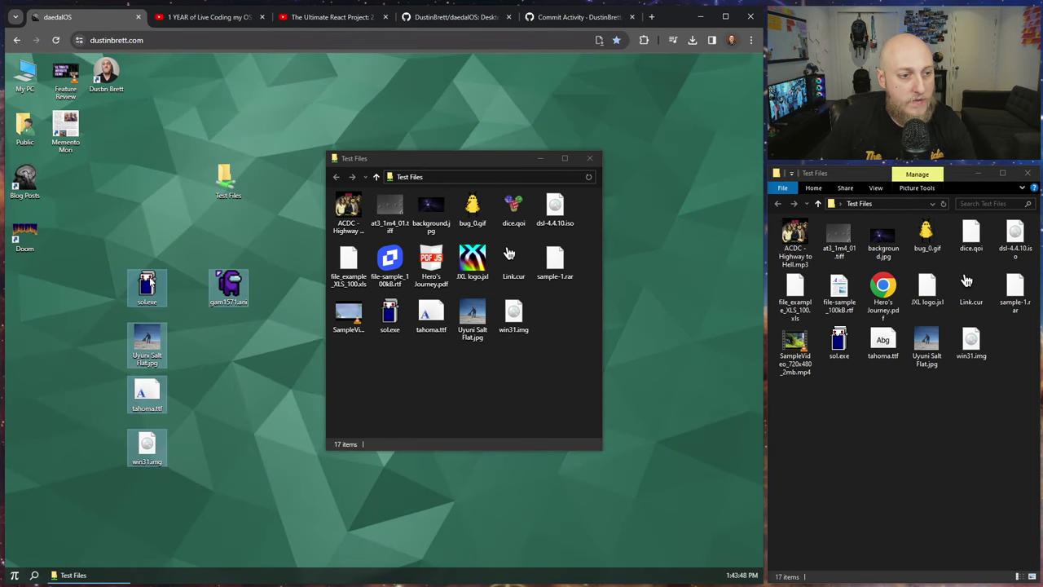
right_click(152, 280)
click(211, 315)
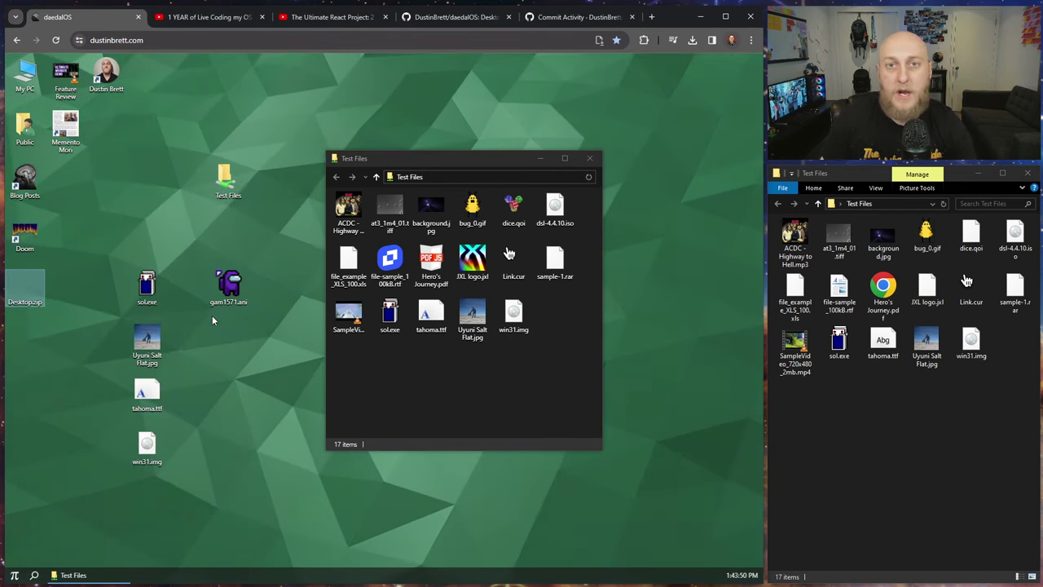
drag(8, 290, 227, 393)
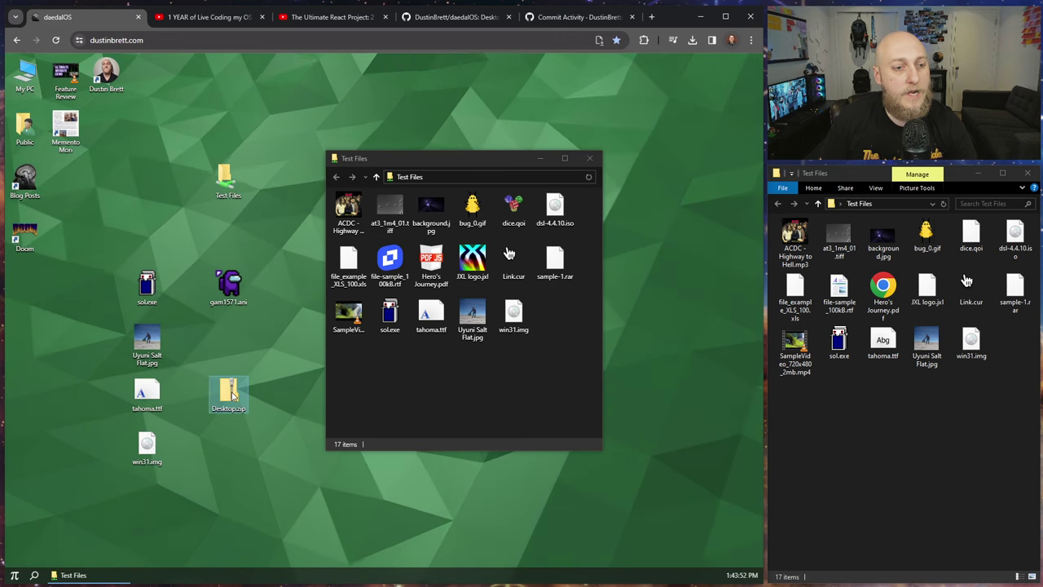
double_click(228, 393)
click(545, 174)
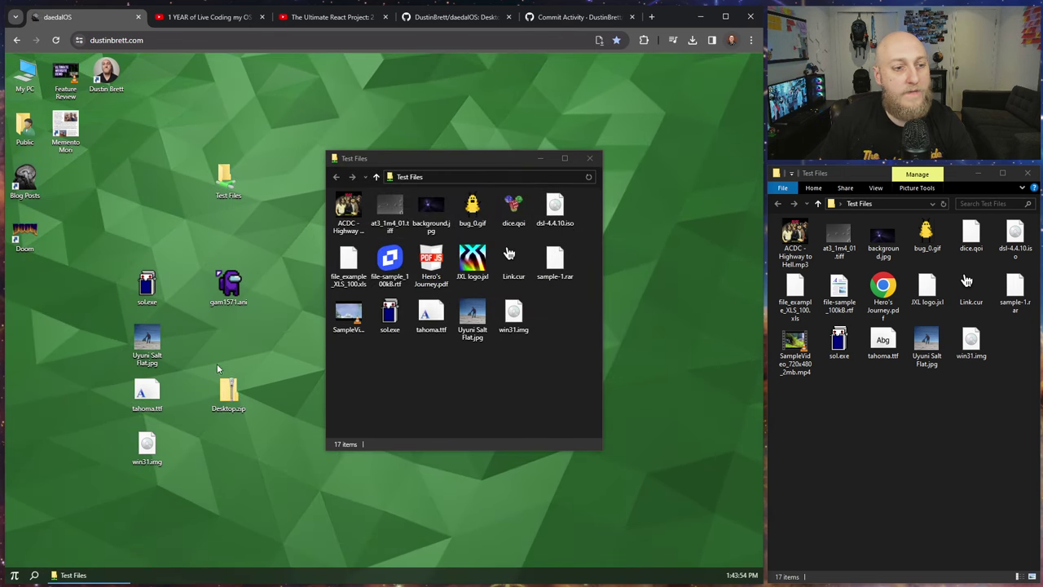
Step: Move Desktop.zip into the mapped Test Files folder and check its contents in the native Windows File Explorer
drag(230, 391, 448, 353)
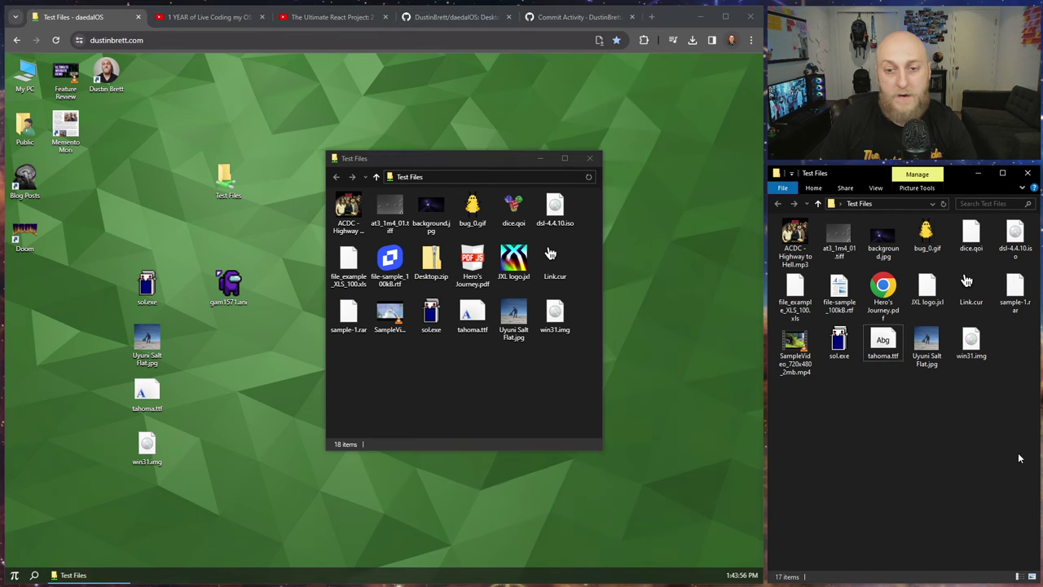
double_click(966, 238)
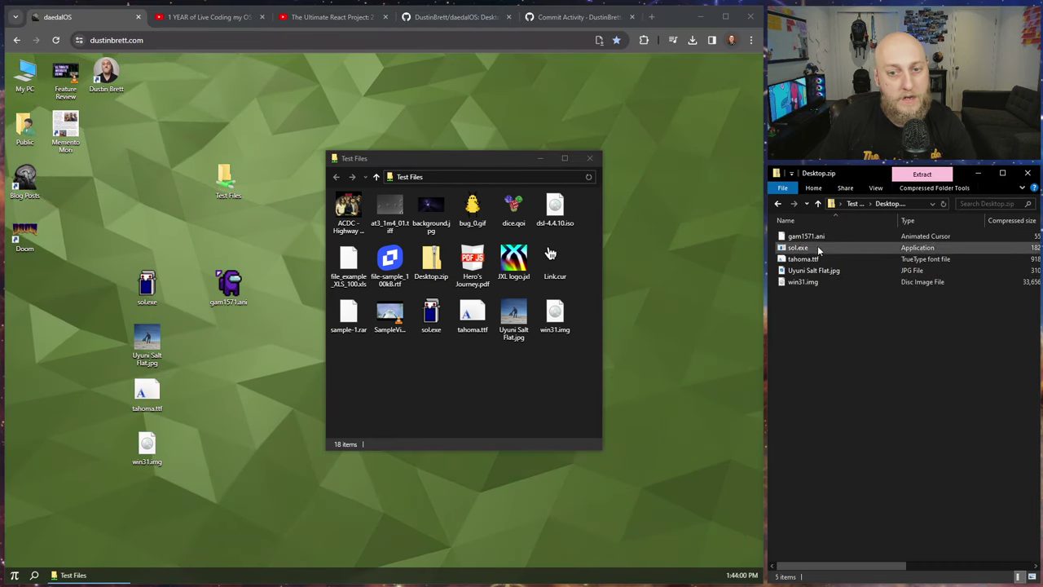
click(777, 203)
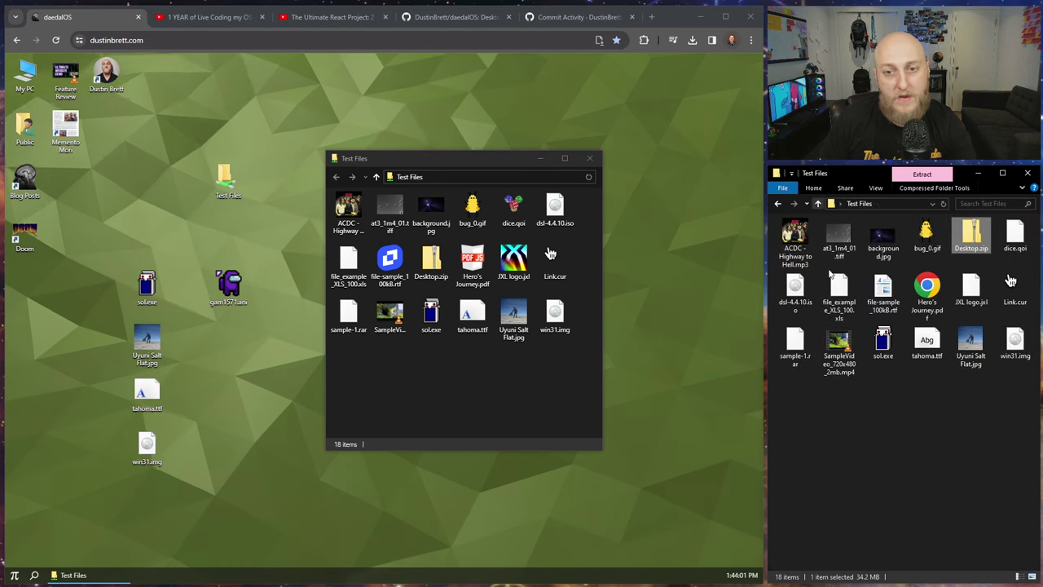
click(259, 395)
click(568, 398)
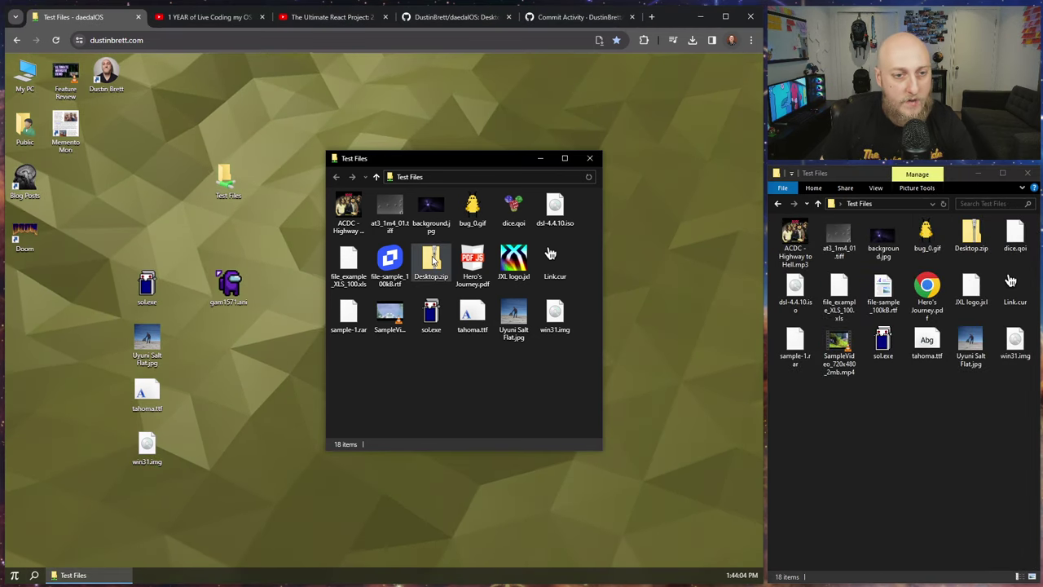
click(433, 277)
click(561, 431)
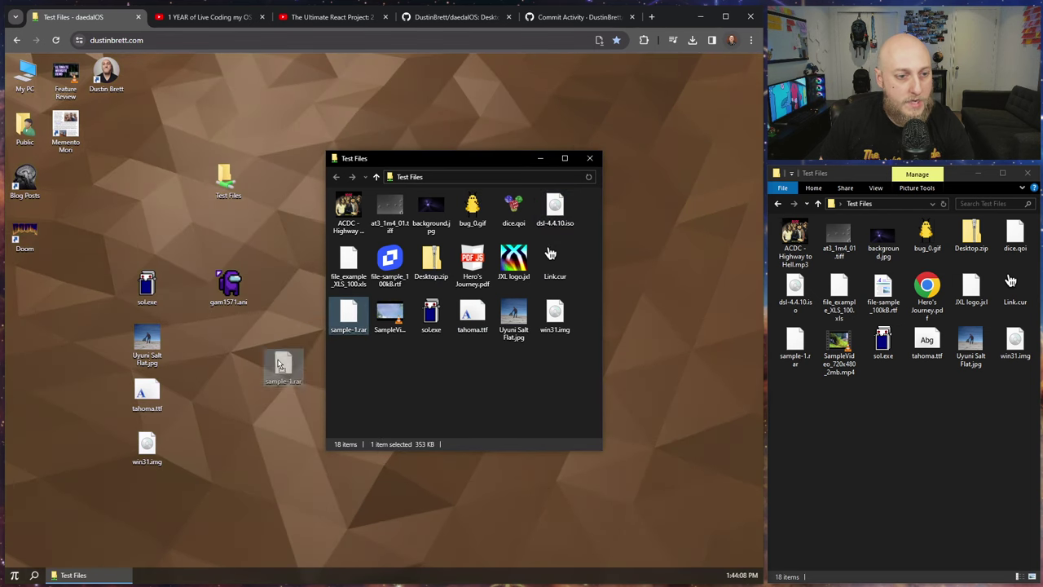
Step: Copy sample-1.rar from the Test Files folder and paste it onto the desktop
drag(279, 364, 349, 314)
right_click(350, 314)
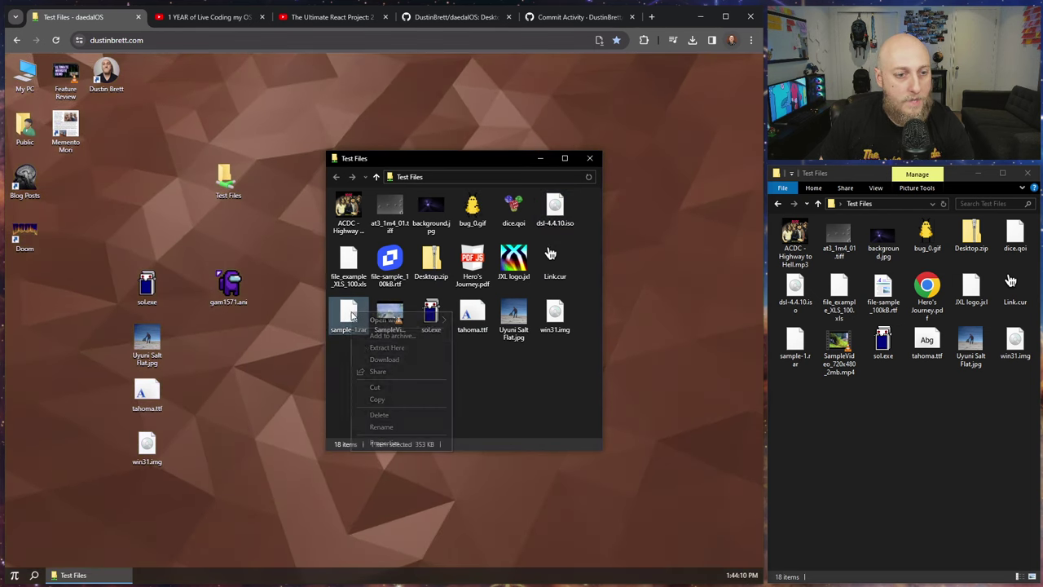
click(377, 399)
right_click(128, 170)
click(219, 279)
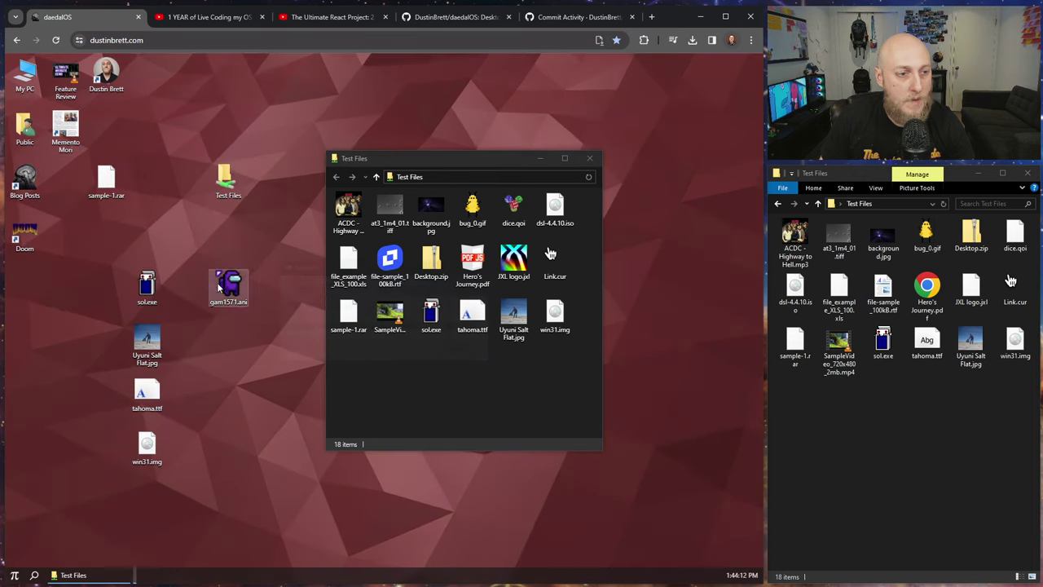
Step: Extract sample-1.rar in place on the desktop and open the extracted sample-1 folder
right_click(124, 172)
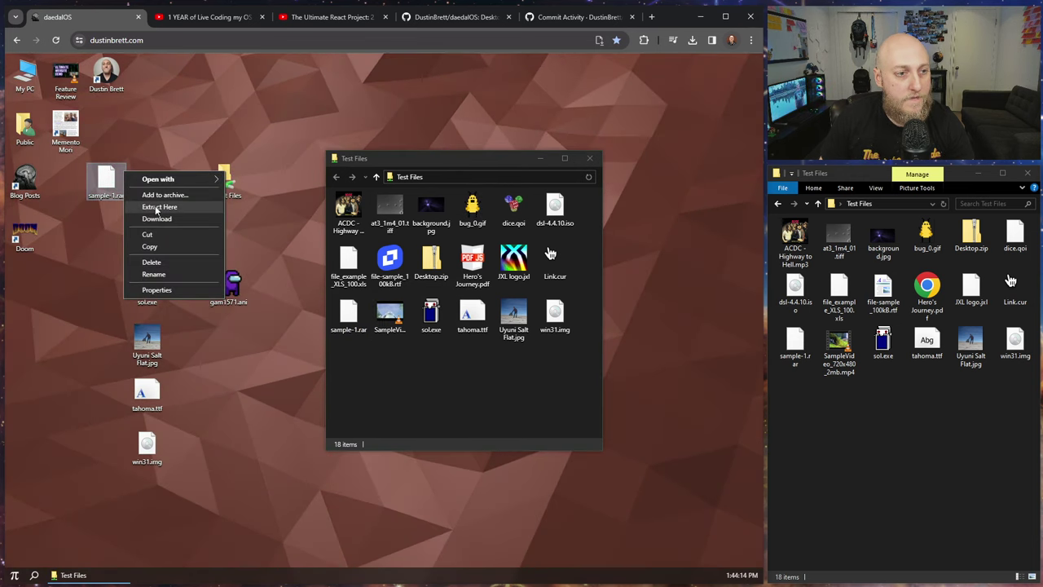
click(157, 209)
double_click(44, 282)
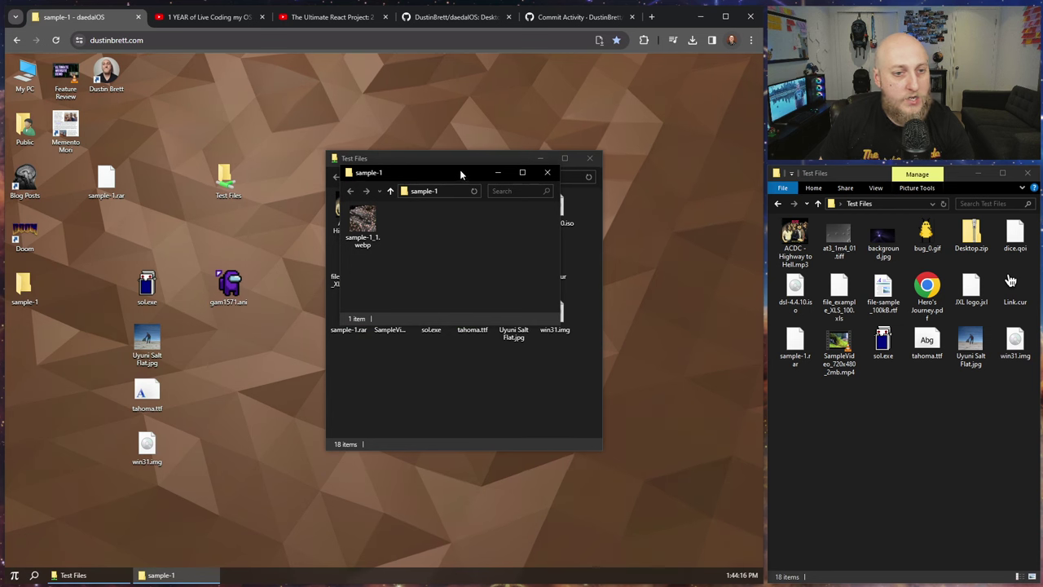
drag(434, 180, 374, 209)
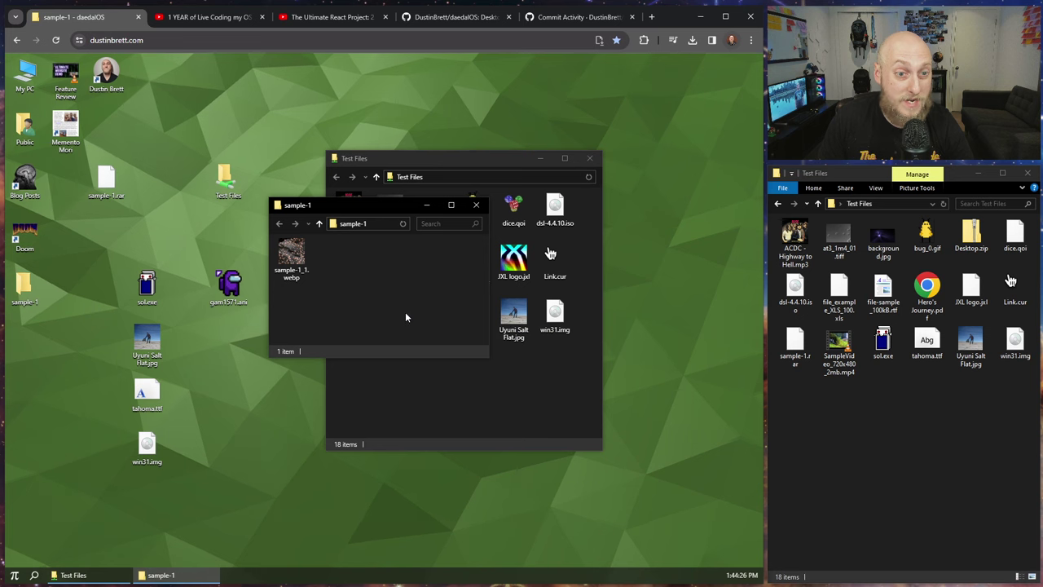
click(511, 408)
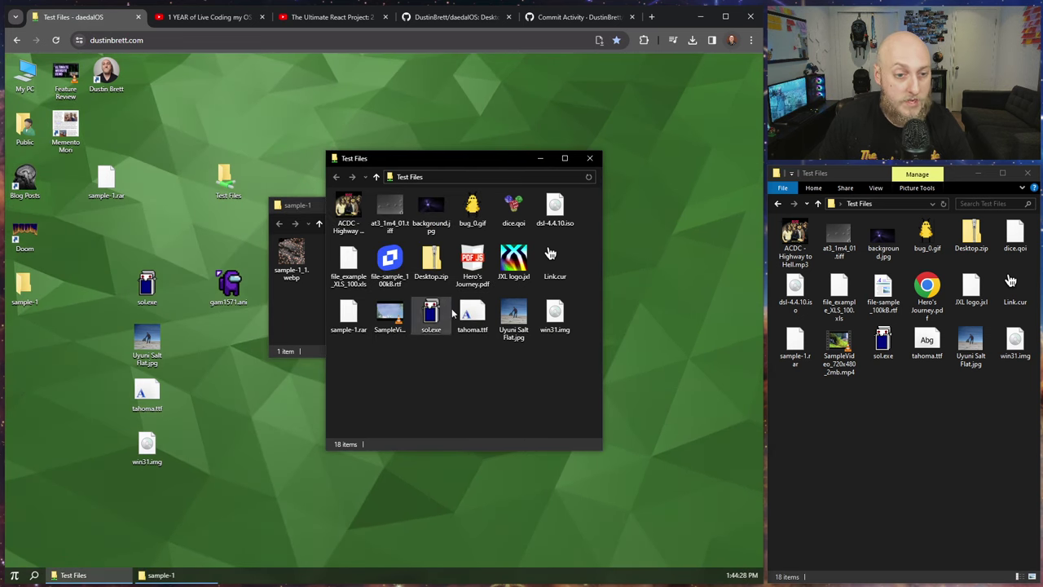
Step: Extract sol.exe in place on the desktop and open the .rsrc folder inside the extracted sol folder
click(150, 285)
right_click(145, 282)
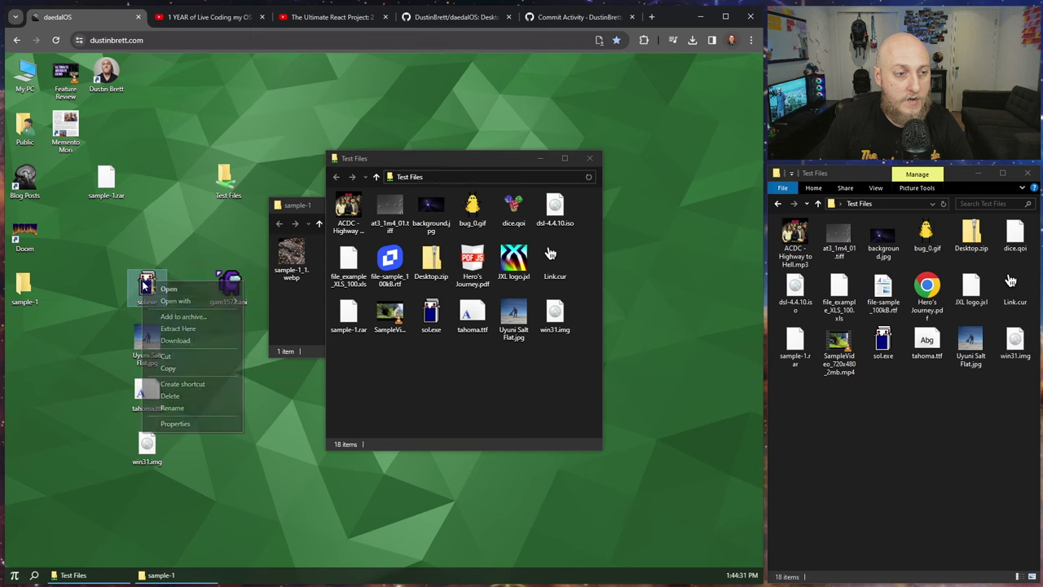
click(178, 328)
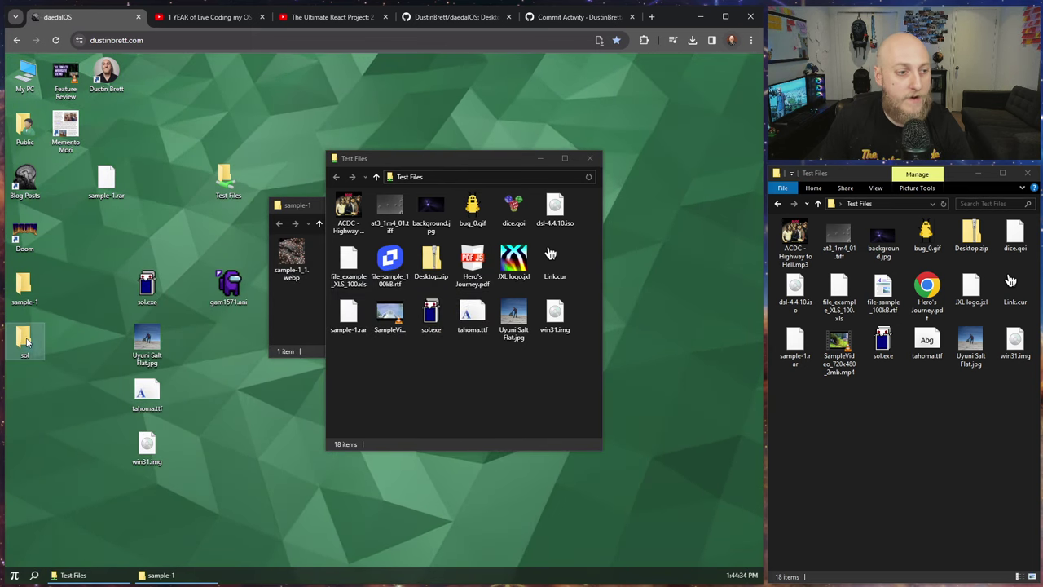
double_click(24, 340)
double_click(361, 231)
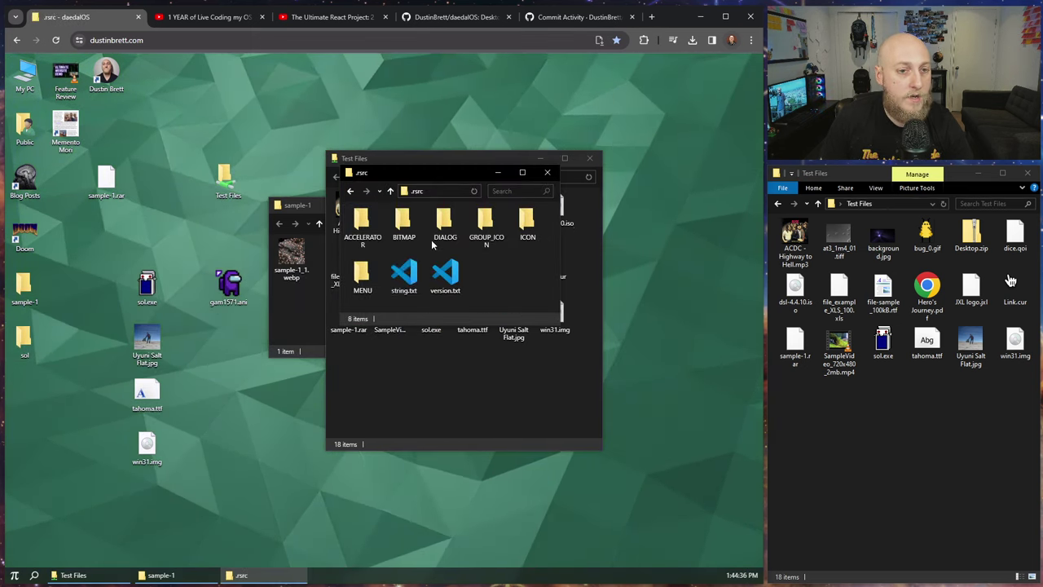
Step: Look through the ICON and GROUP_ICON folders of the extracted resources, returning to .rsrc after each
double_click(524, 224)
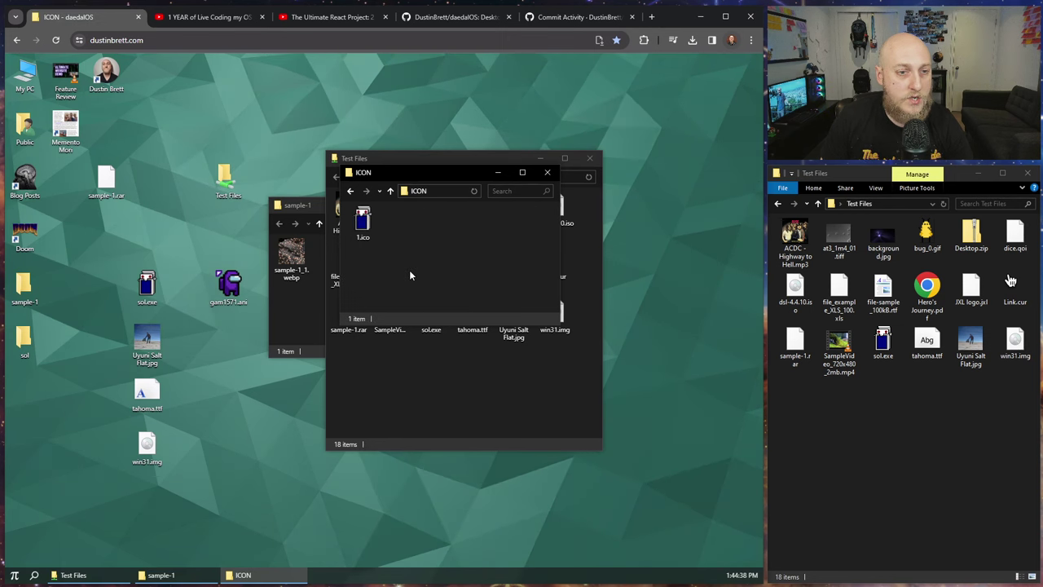
click(391, 190)
double_click(485, 224)
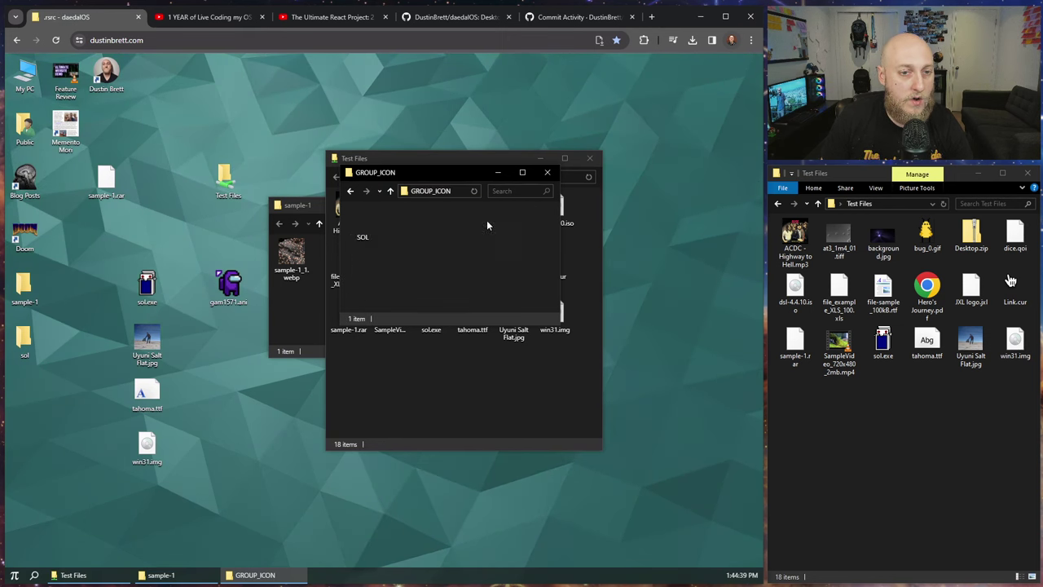
click(391, 191)
Step: Open the BITMAP folder, view the card image 27.bmp in Photos, and close the viewer
double_click(403, 231)
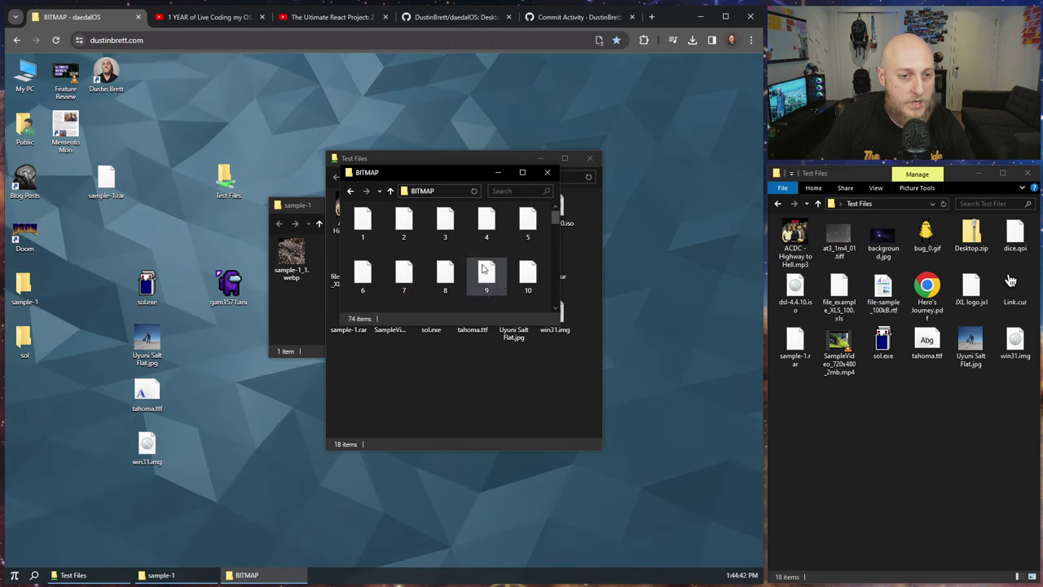
scroll(558, 239, down, 3)
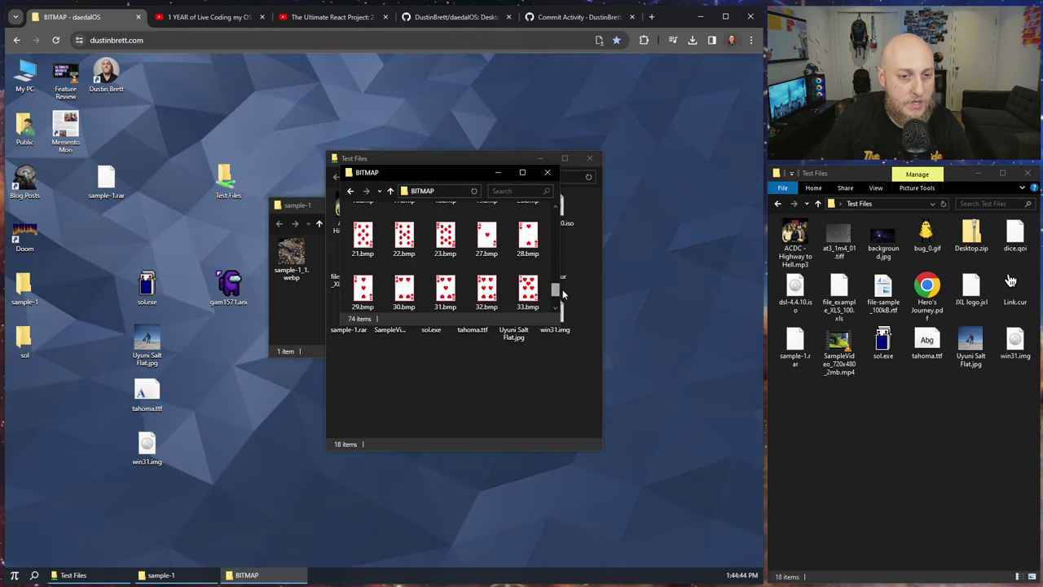
double_click(487, 240)
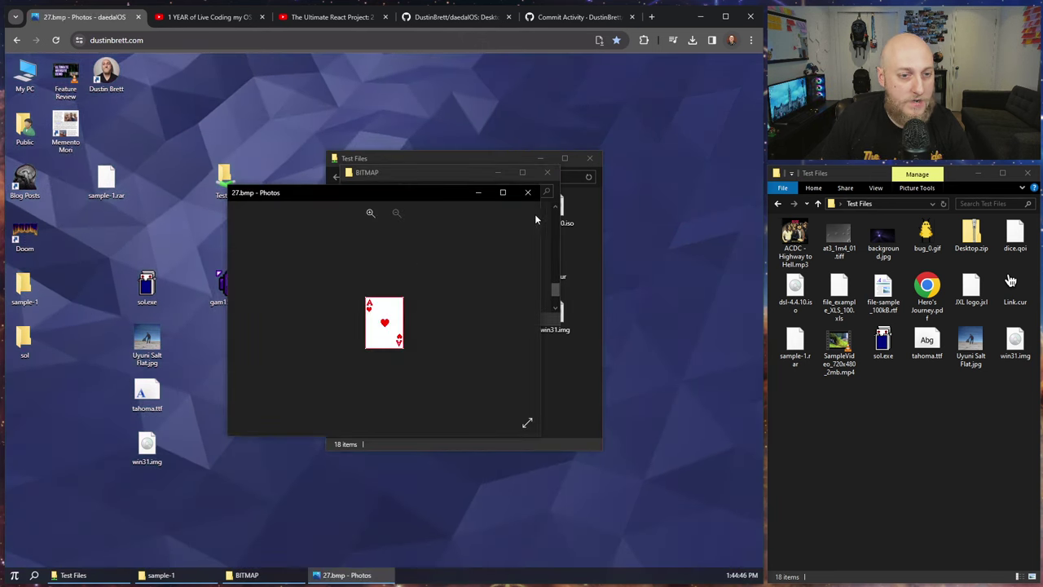
click(527, 192)
Step: Set 27.bmp as the desktop background using the Fill option
right_click(486, 235)
mouse_move(550, 267)
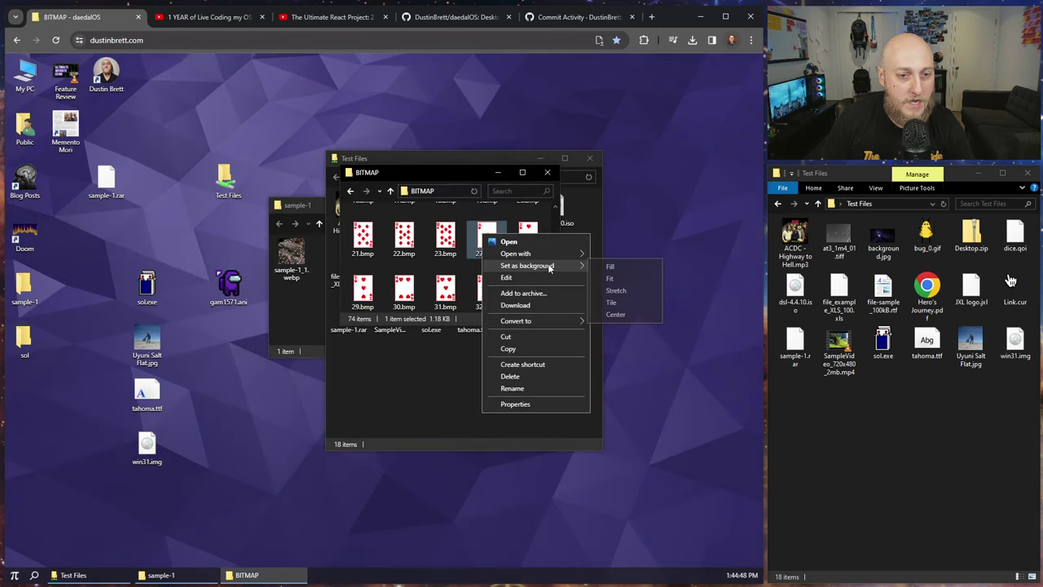
click(608, 265)
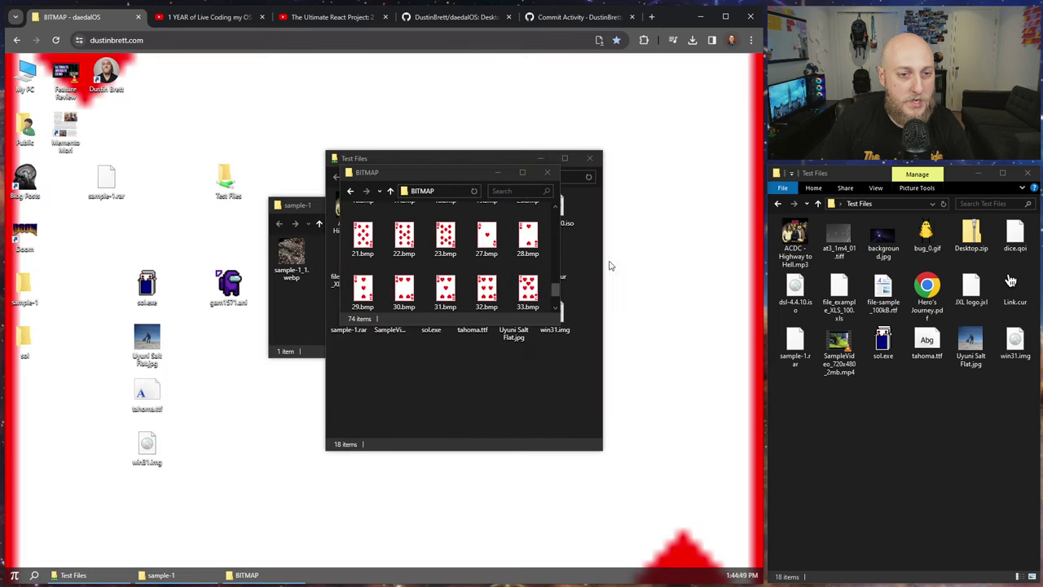
Step: Set 27.bmp as the desktop background with the Center option, and hide all open windows to check the card
right_click(488, 251)
mouse_move(554, 279)
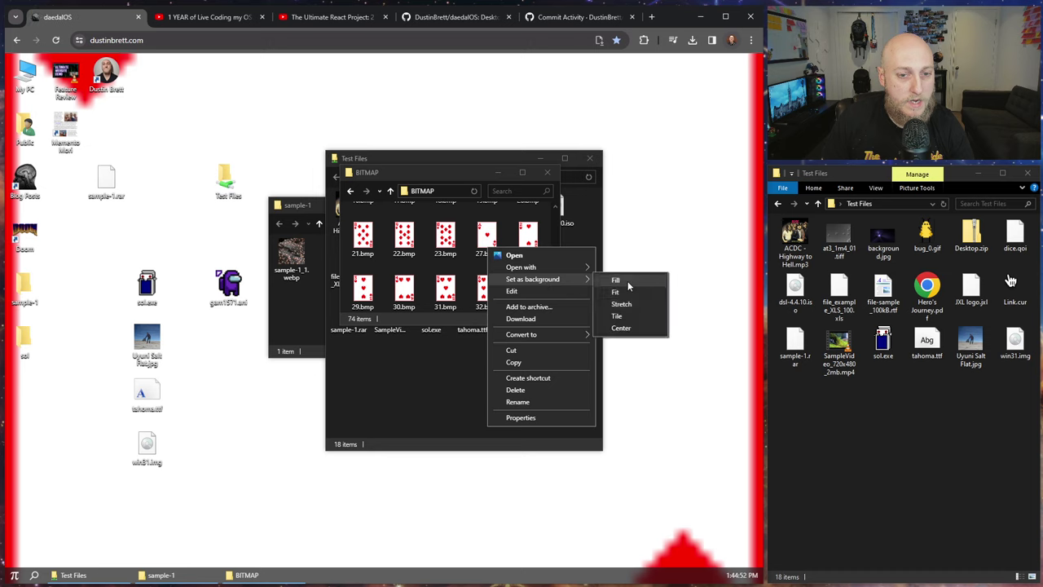
click(622, 328)
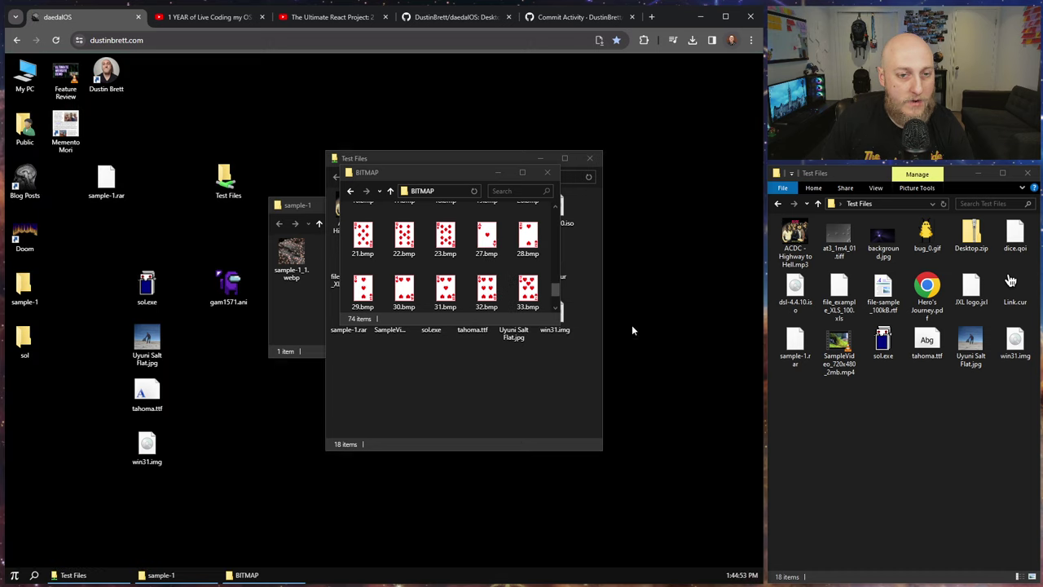
click(496, 174)
click(473, 574)
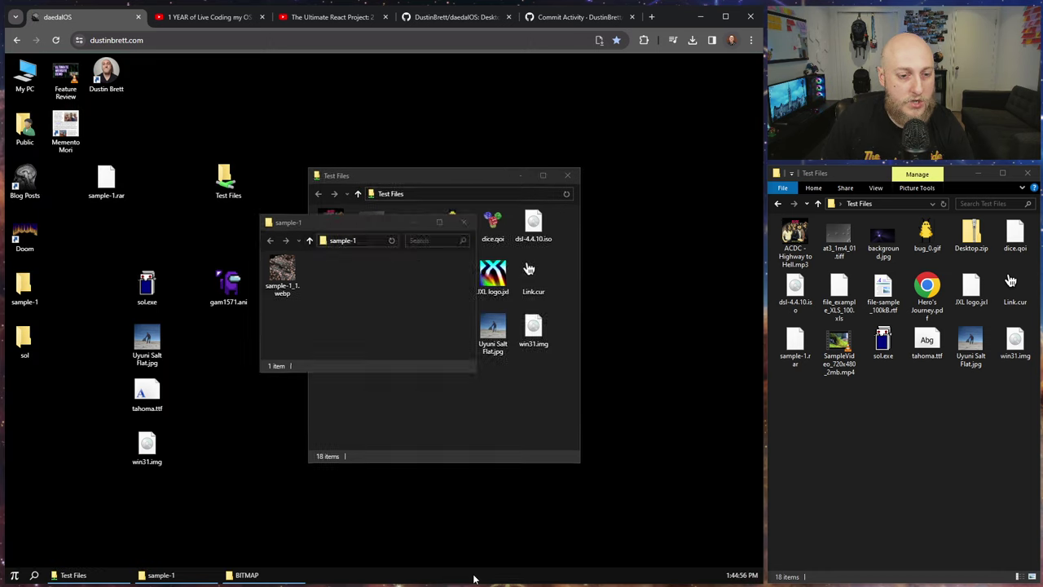
drag(385, 319, 436, 375)
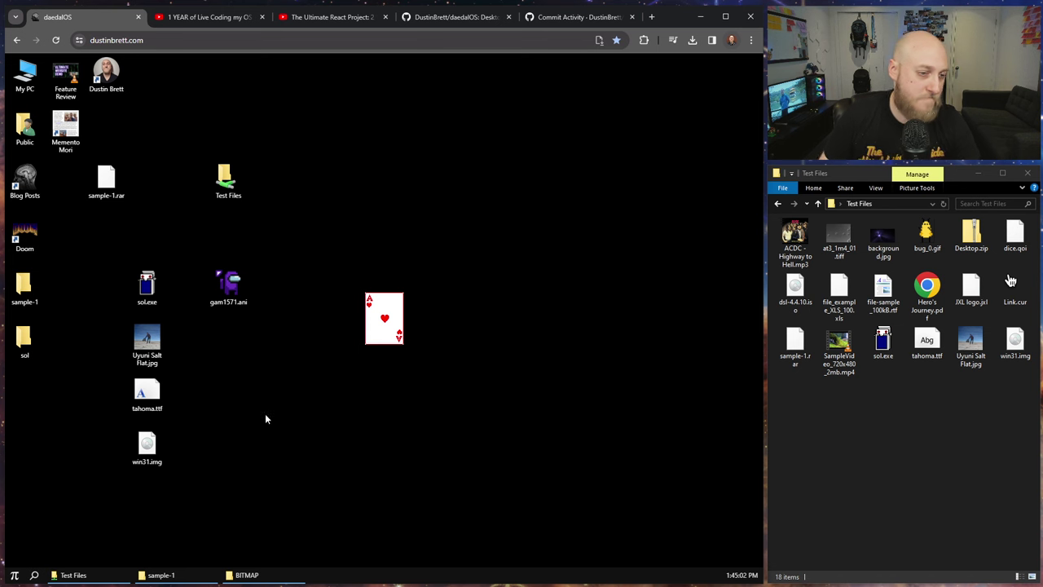
Step: Reset the web desktop and add file_example_XLS_100.xls to it from the local Test Files folder
click(15, 574)
click(16, 546)
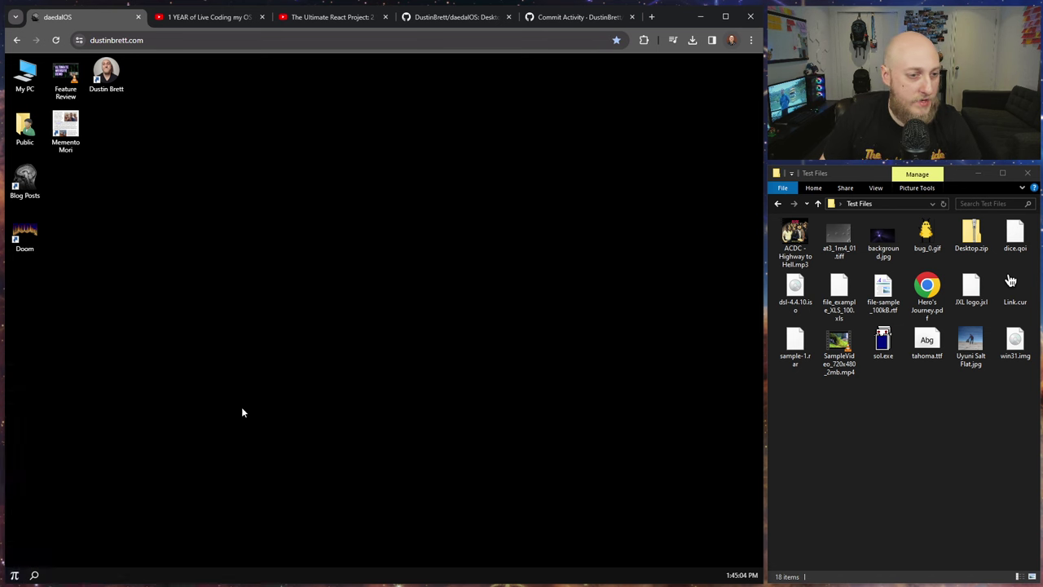
right_click(236, 157)
click(272, 220)
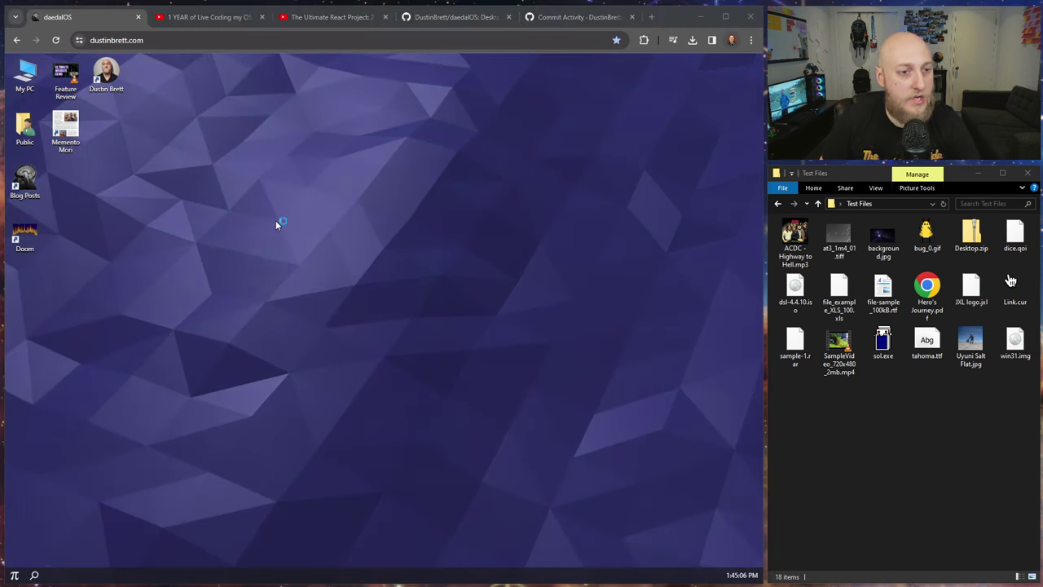
double_click(299, 142)
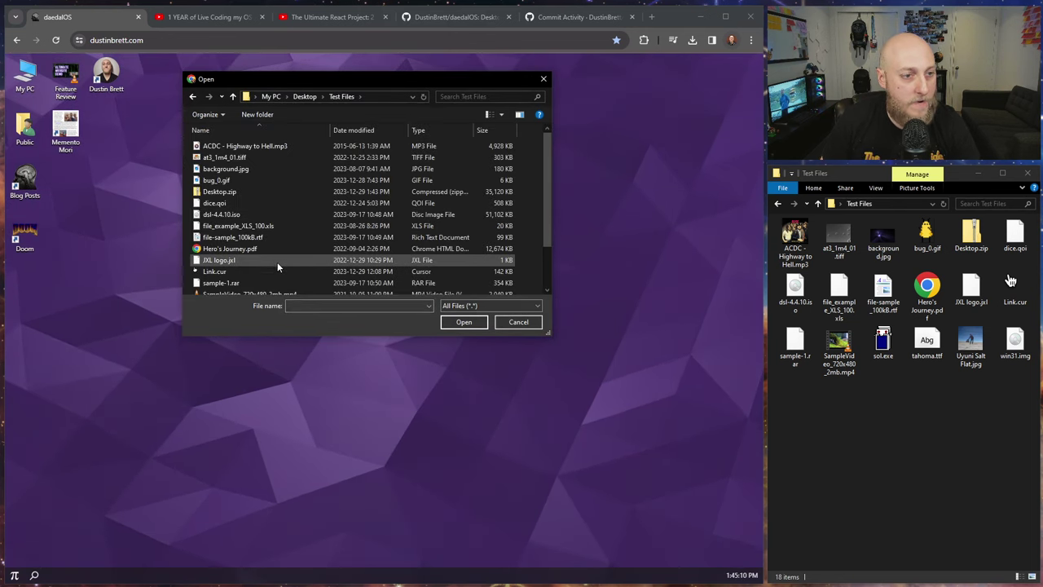
double_click(236, 226)
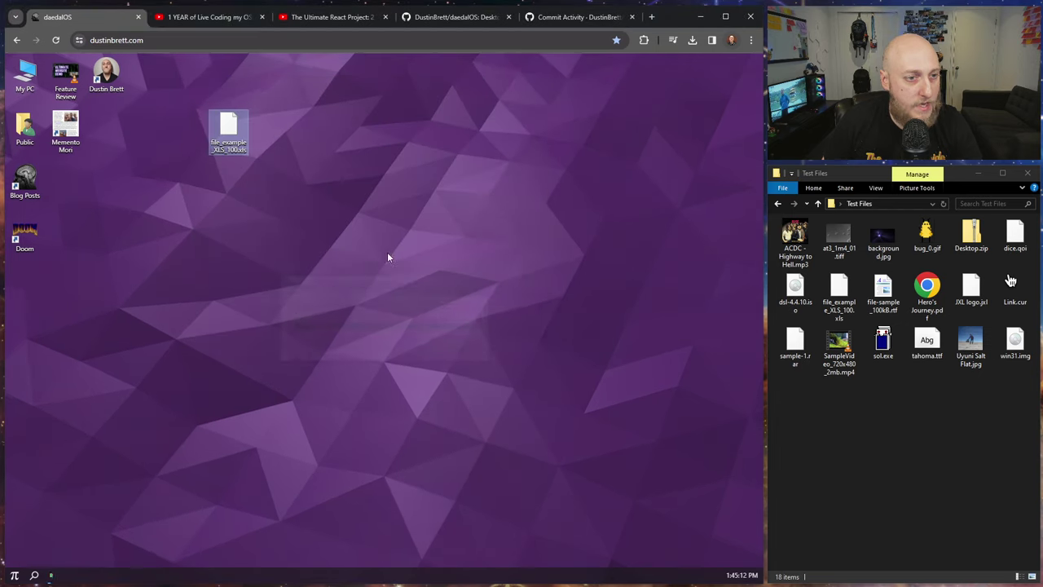
drag(239, 184, 238, 187)
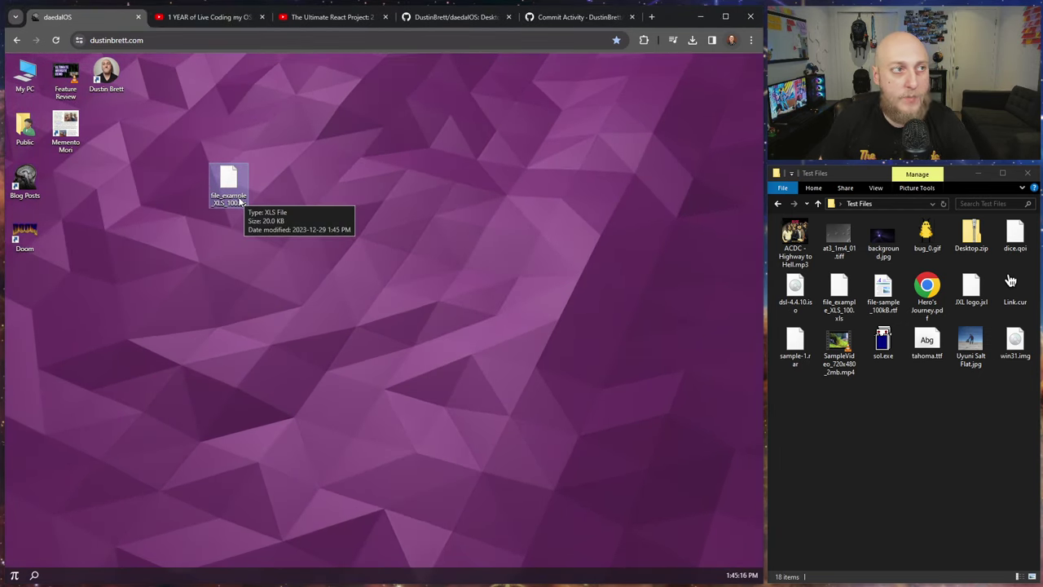
Step: Check the conversion formats for file_example_XLS_100.xls and open the file in Monaco Editor from the full app list
right_click(230, 179)
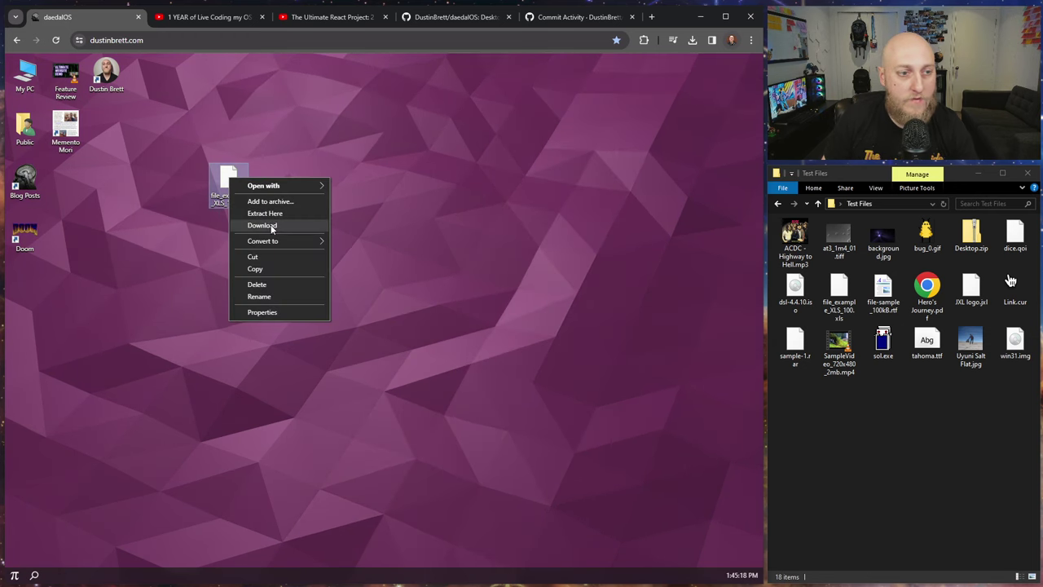
mouse_move(275, 241)
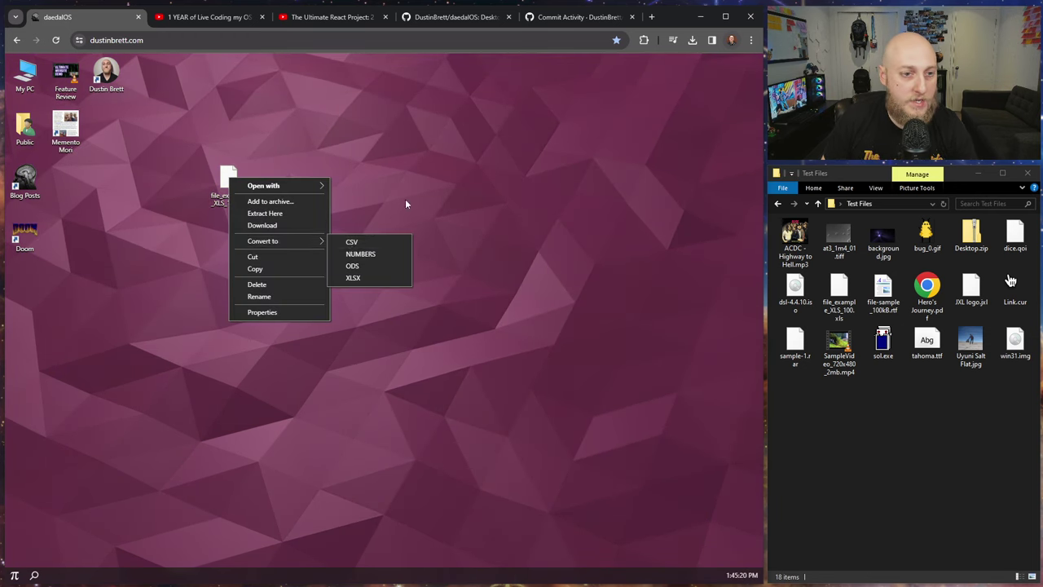
right_click(226, 178)
mouse_move(271, 184)
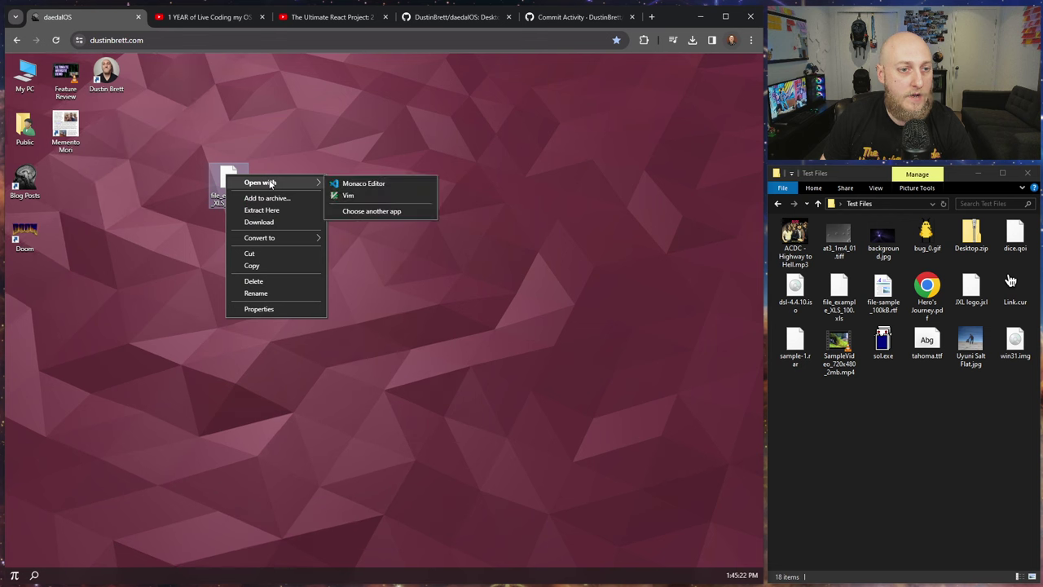
click(374, 212)
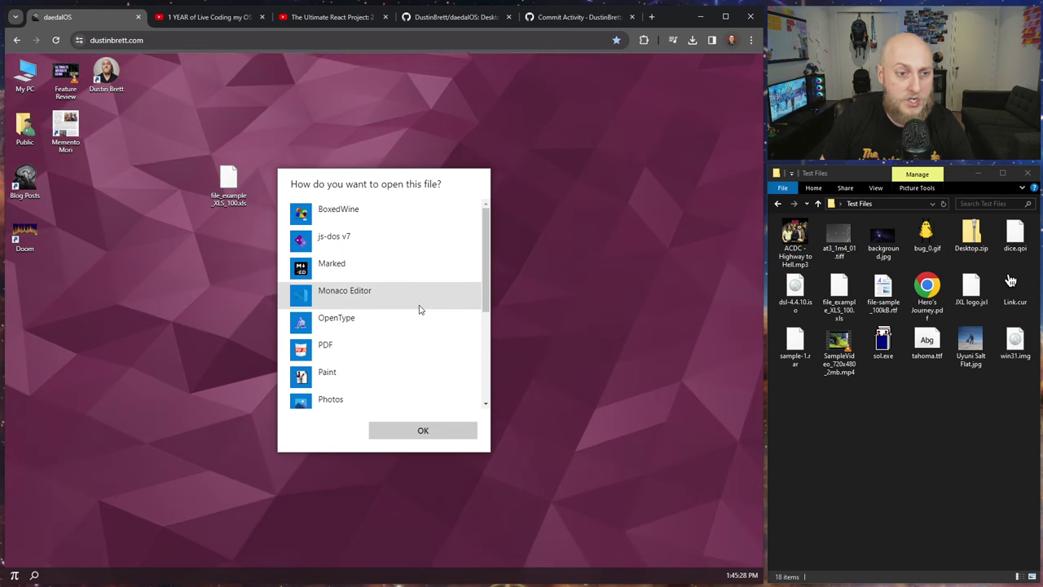
scroll(419, 314, down, 3)
scroll(416, 334, up, 3)
double_click(340, 291)
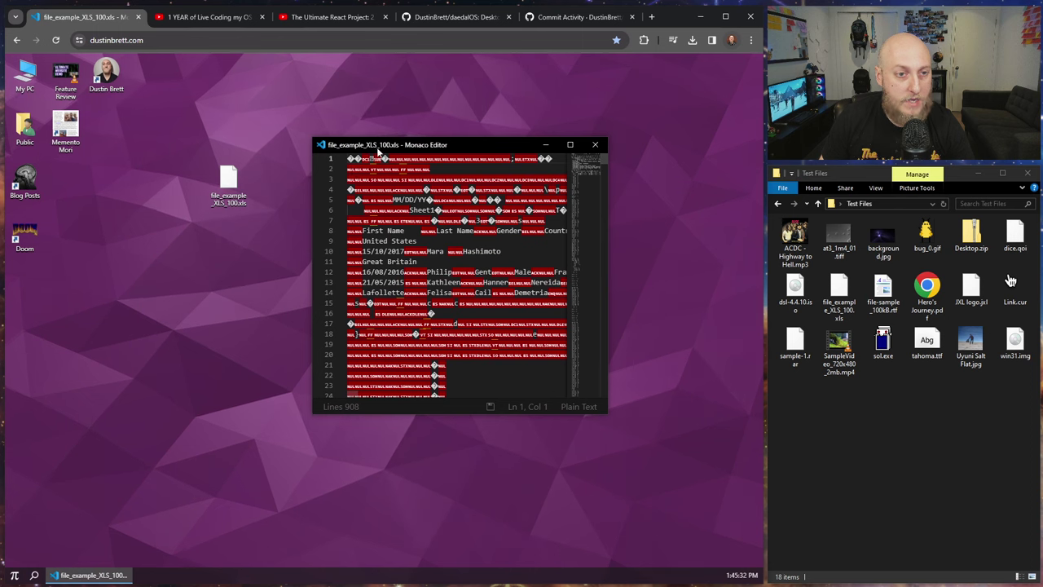
Step: Convert file_example_XLS_100.xls to CSV and open the resulting file_example_XLS_100.csv in Monaco Editor
right_click(230, 190)
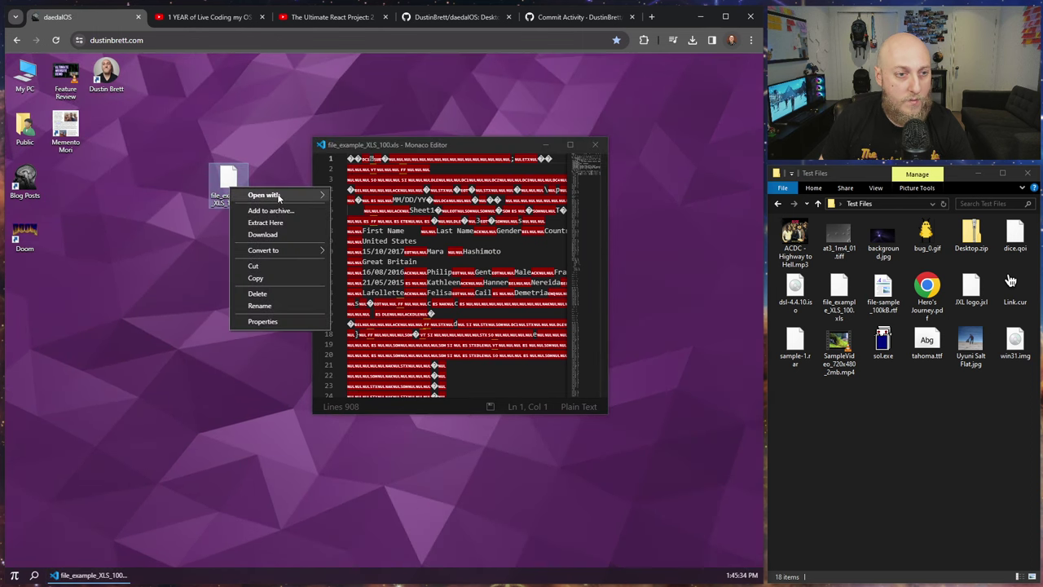
mouse_move(283, 251)
click(363, 247)
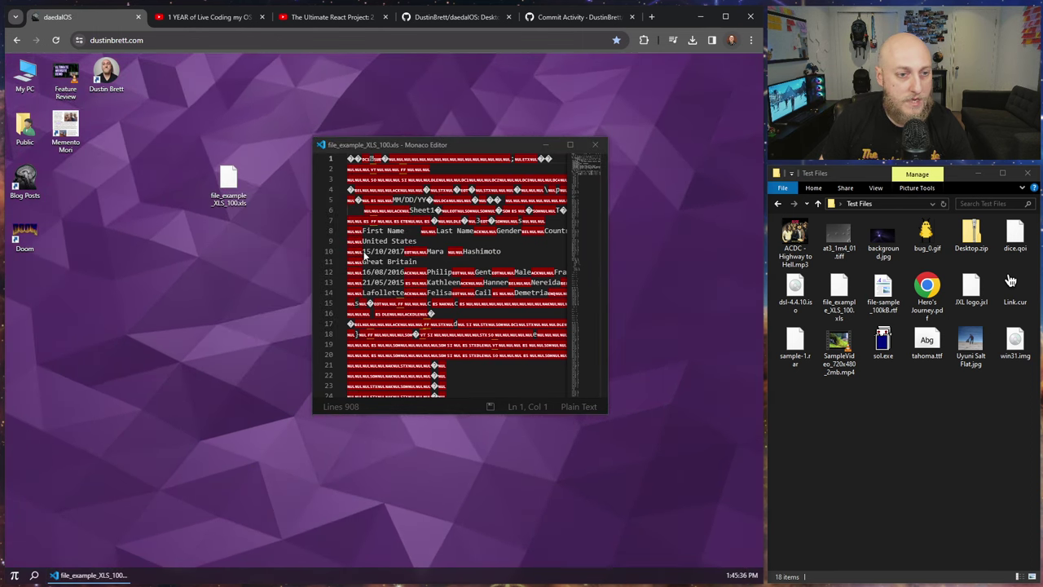
right_click(41, 298)
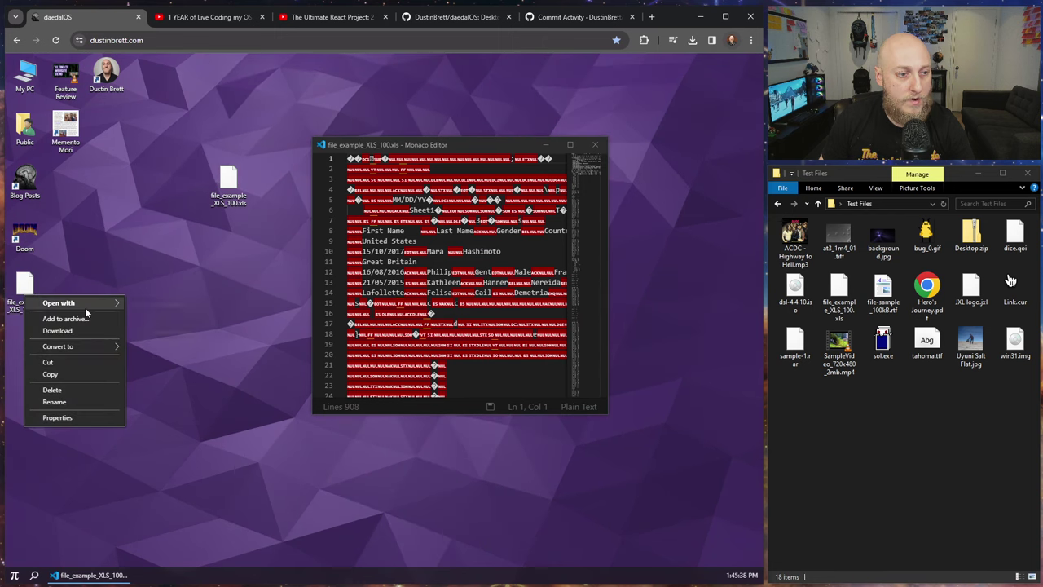
mouse_move(90, 302)
click(162, 302)
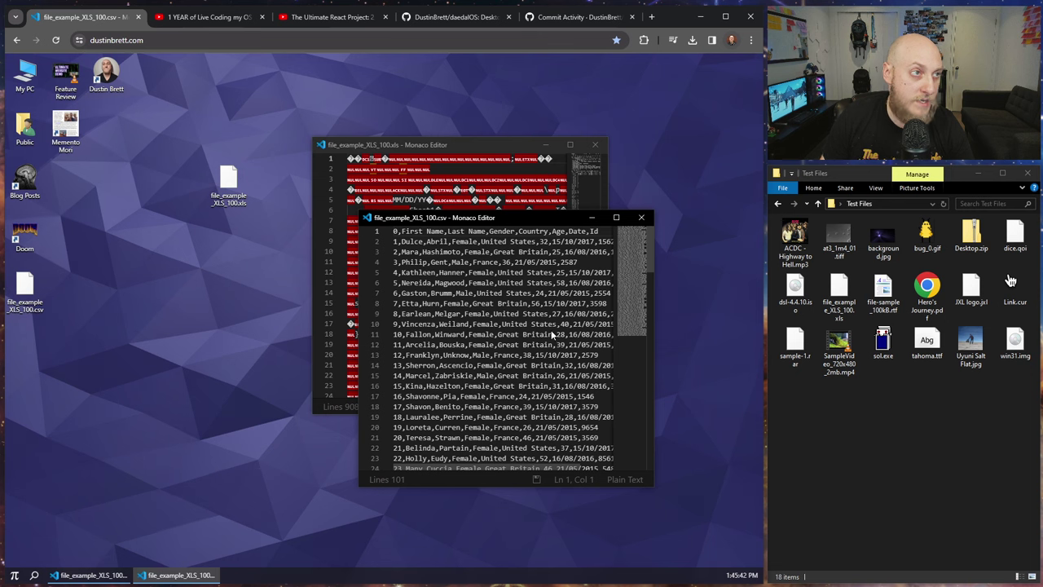
Step: Place file_example_XLS_100.csv directly below the XLS file on the desktop and close both Monaco Editor windows
drag(25, 290, 221, 239)
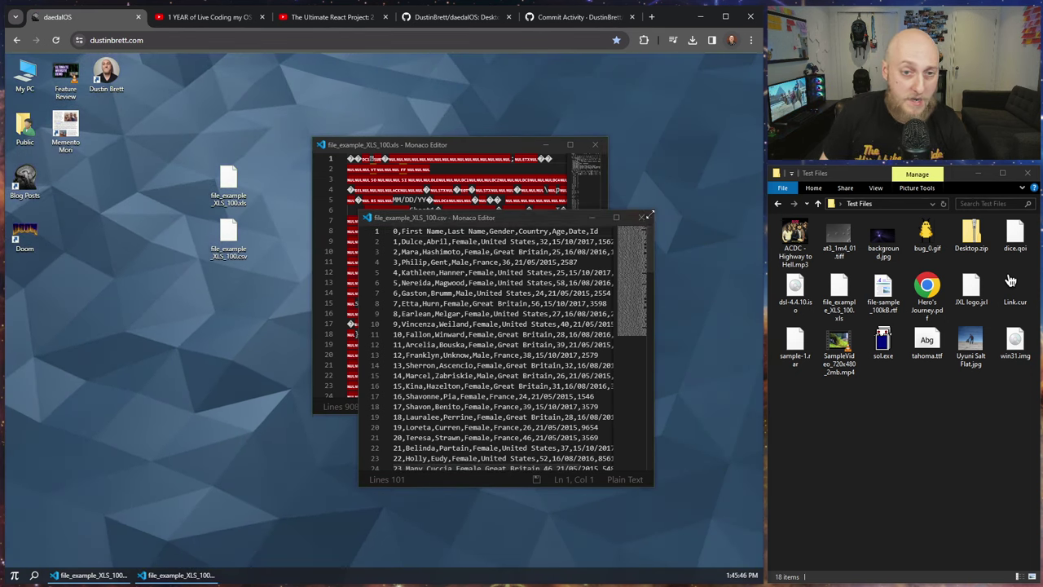
click(520, 218)
click(595, 144)
click(641, 216)
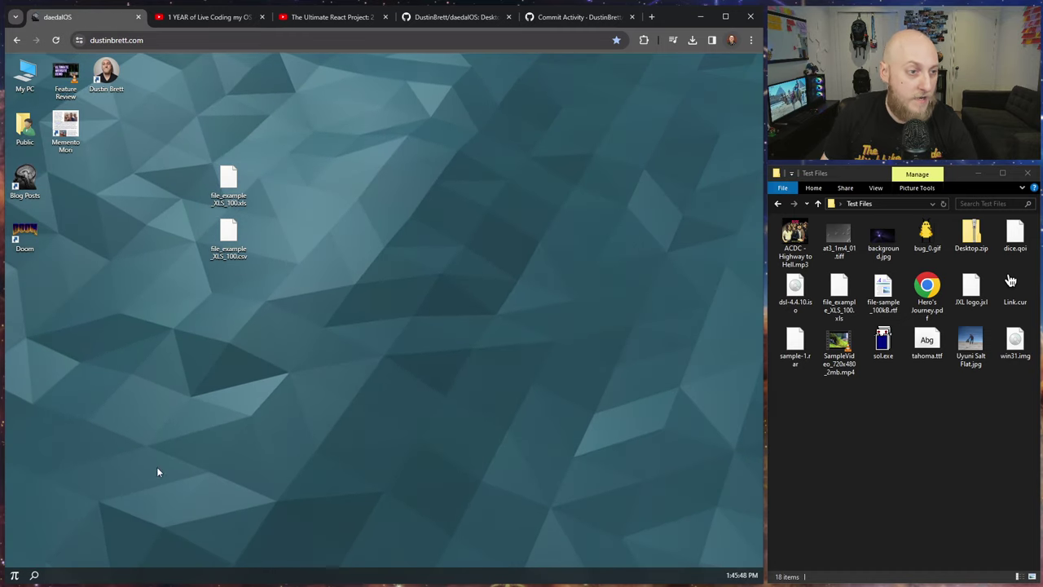
Step: Launch the BoxedWine emulator from the Emulators group
click(21, 575)
click(102, 369)
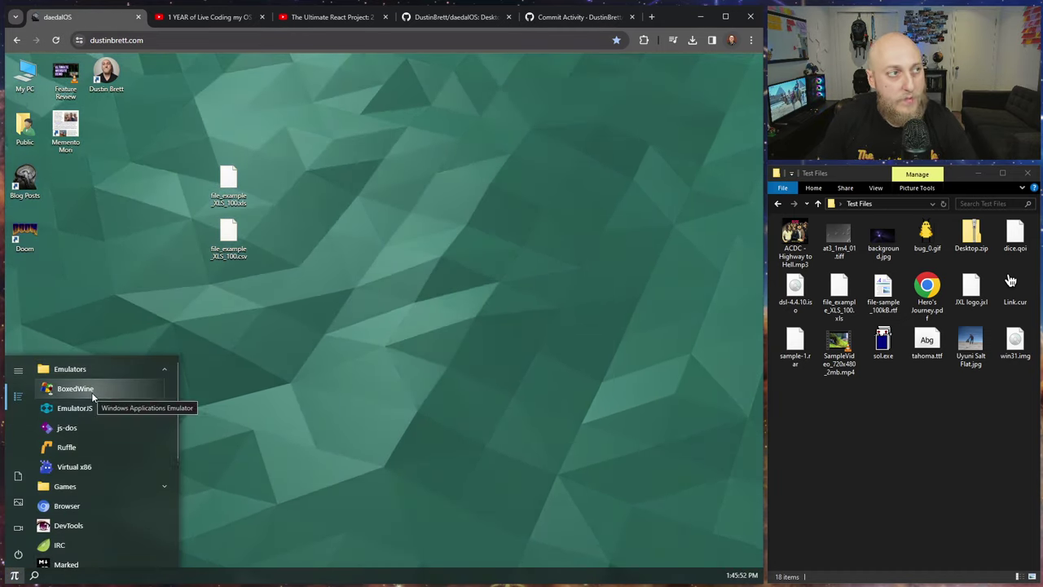
click(91, 391)
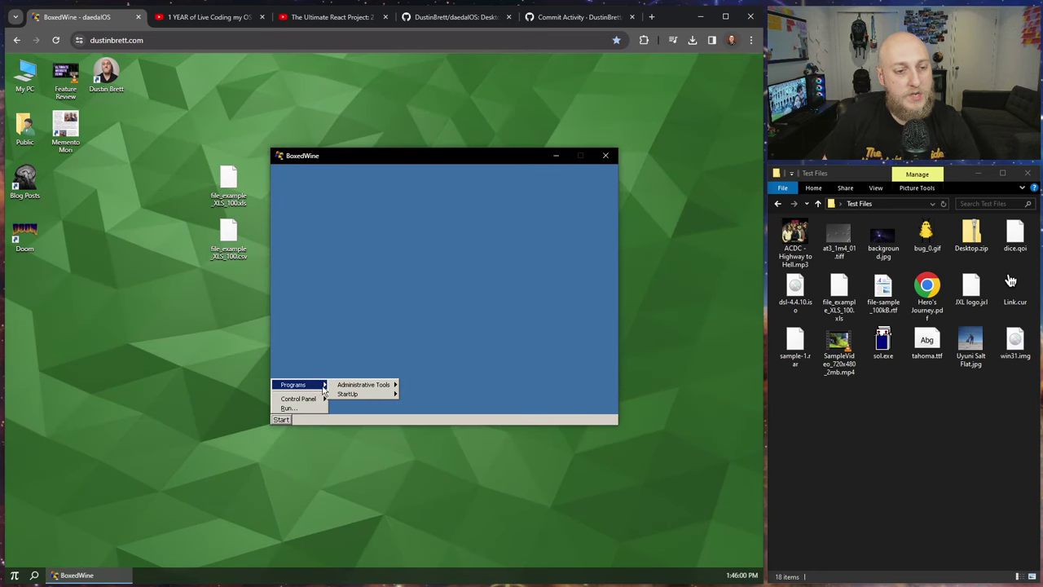
Step: Check the Run dialog's file browser in BoxedWine, run notepad from that dialog, and close the emulator
click(289, 407)
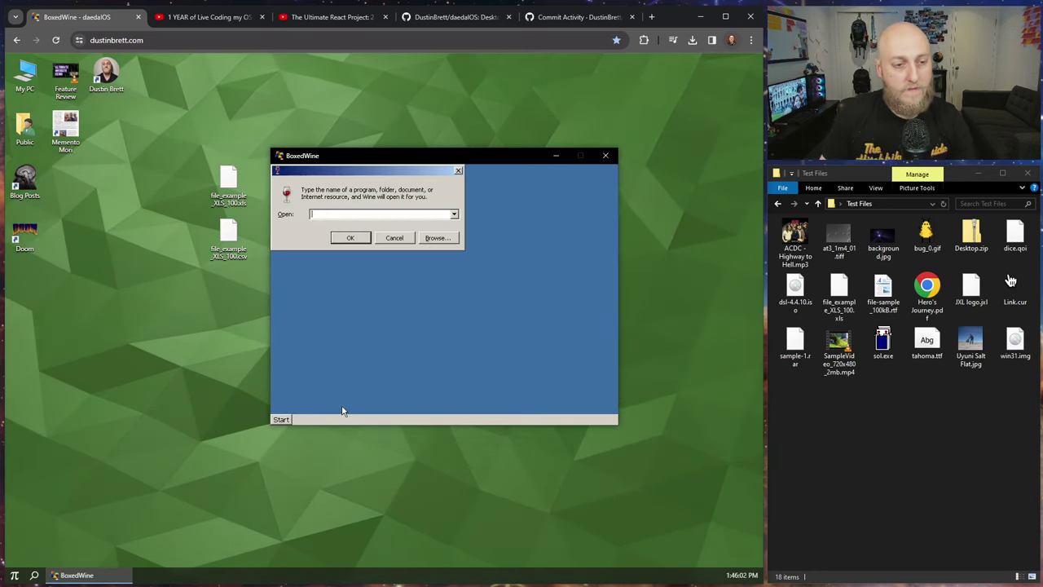
click(438, 238)
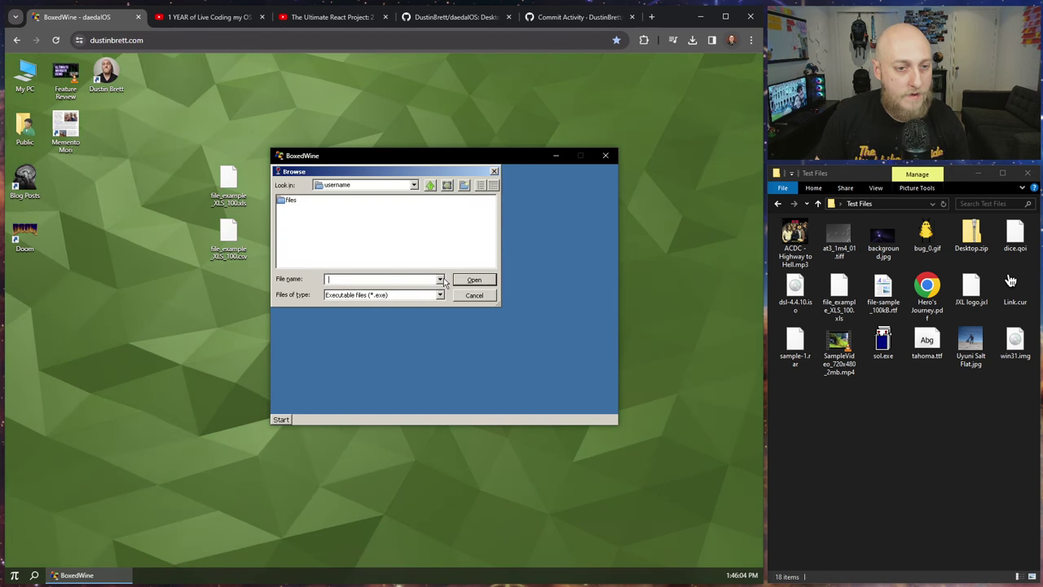
click(413, 185)
click(474, 295)
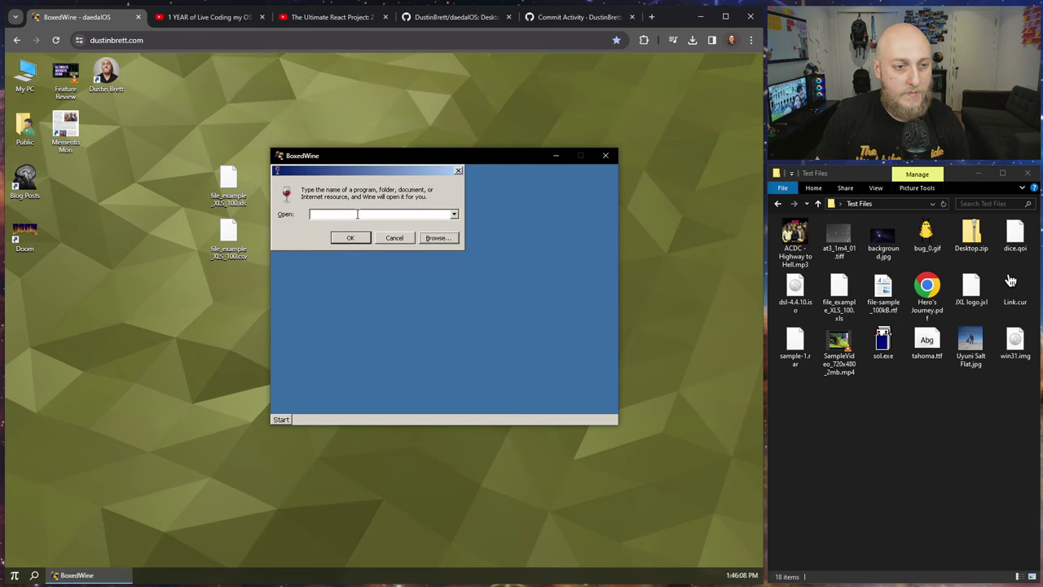
text(notepa)
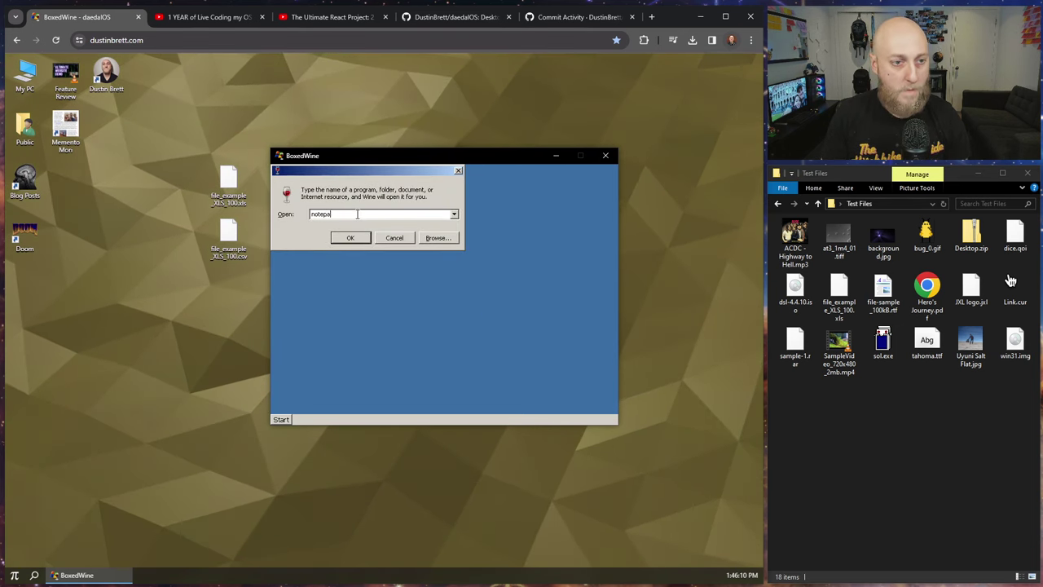
text(d)
key(Return)
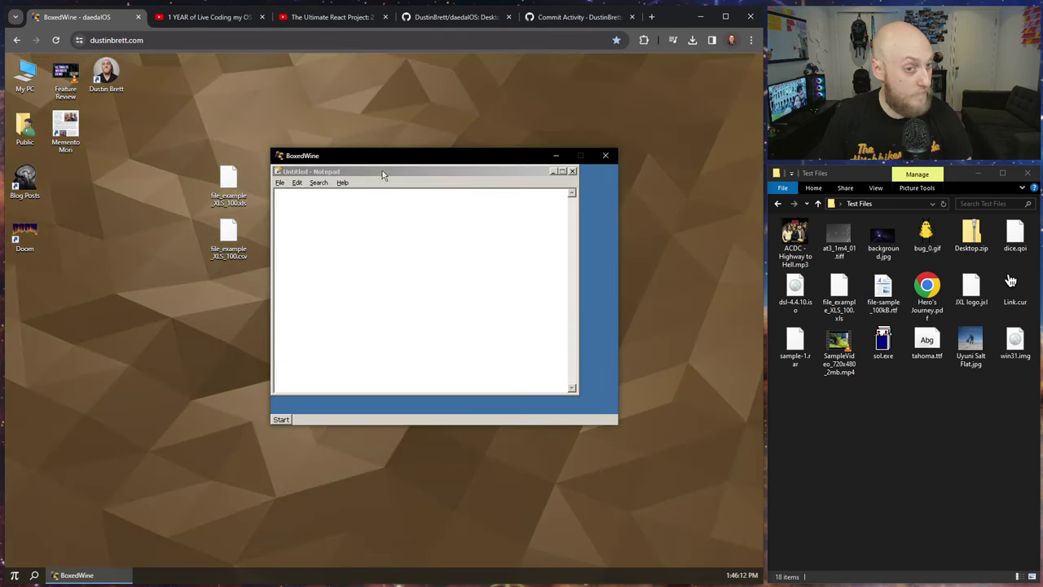
click(607, 156)
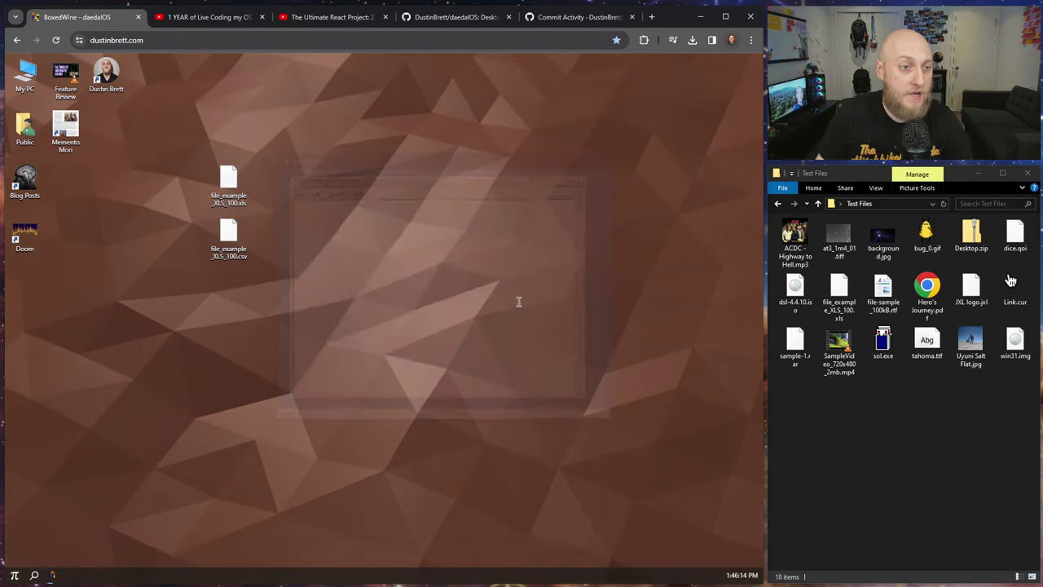
Step: Open the Documents folder and go into Games and its Roms subfolder
click(15, 575)
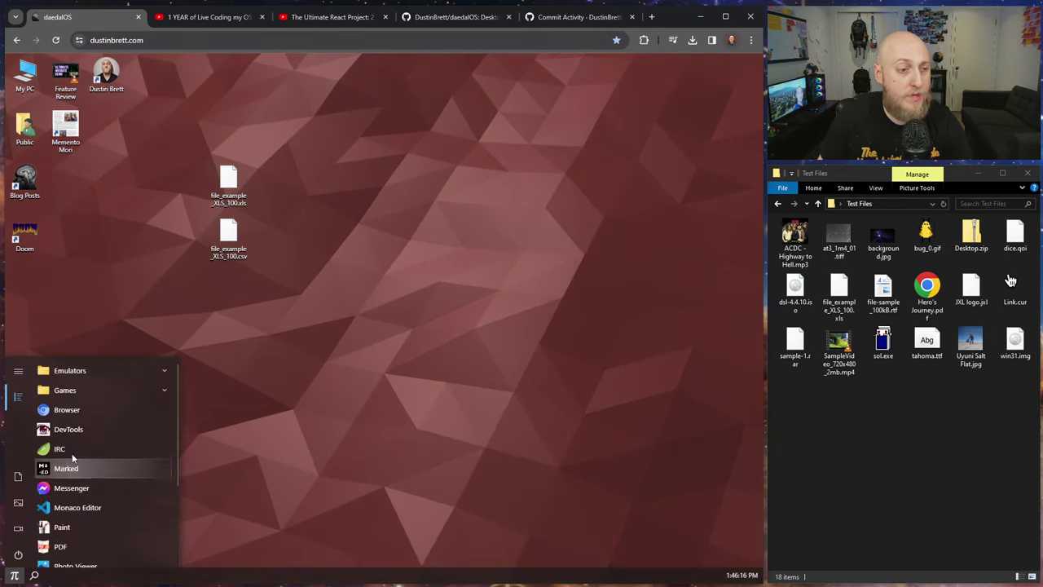
click(77, 369)
click(18, 475)
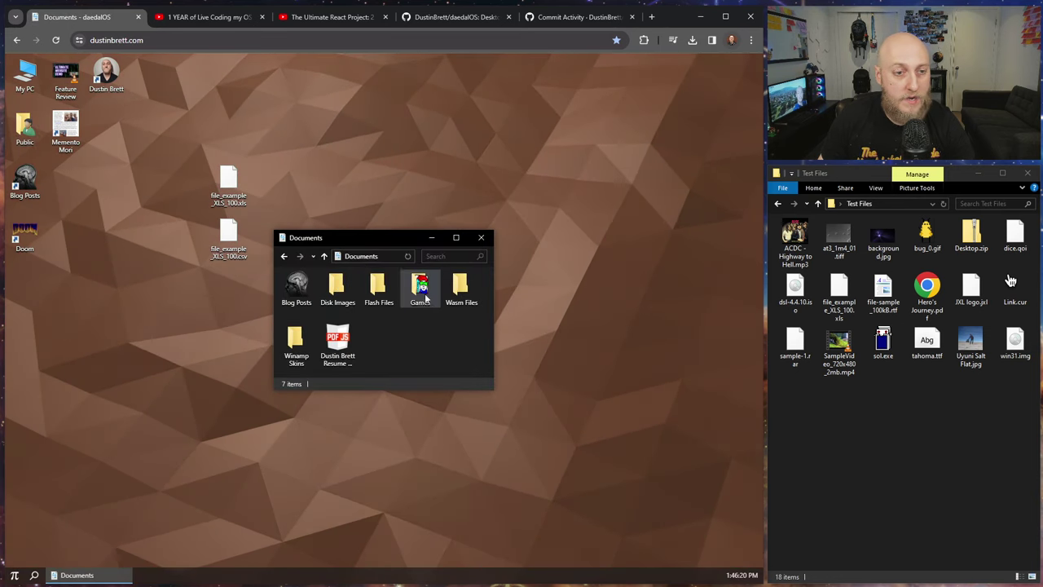
double_click(420, 285)
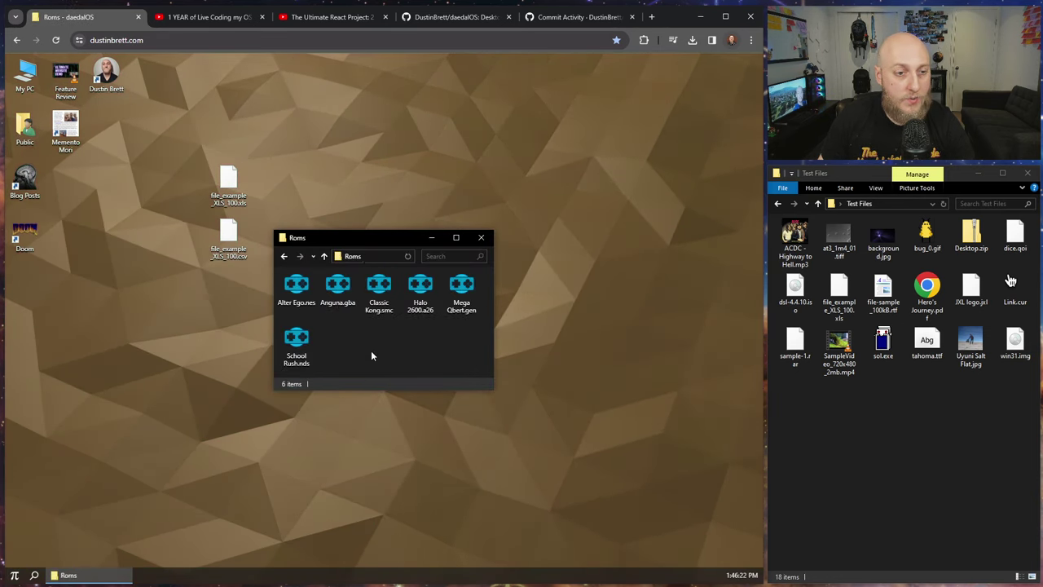
Step: Examine the ROM files in the Roms folder one at a time, from Alter Ego.nes to School Rush.nds
drag(489, 365, 281, 275)
click(382, 352)
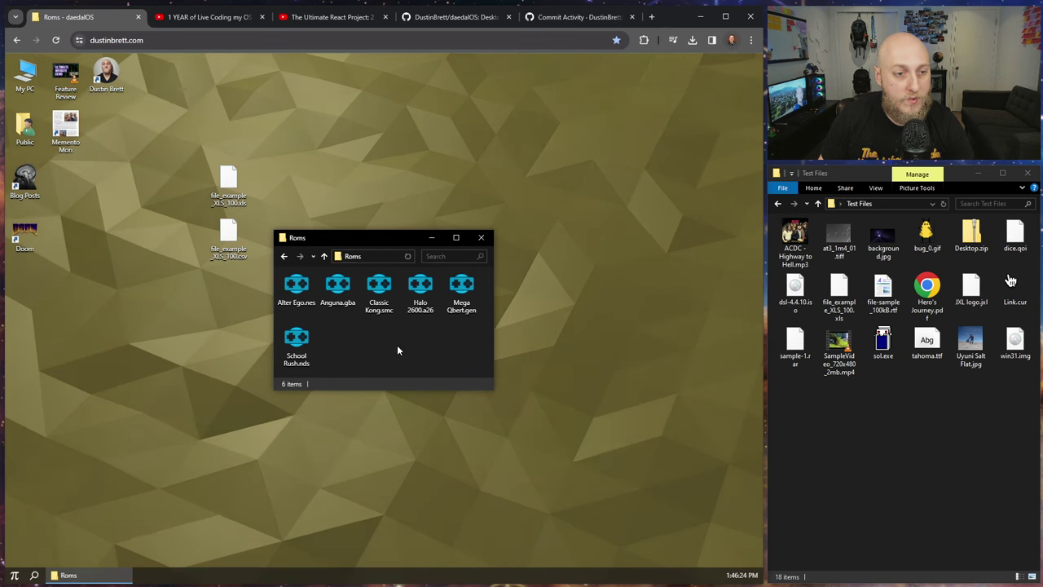
click(296, 287)
click(337, 290)
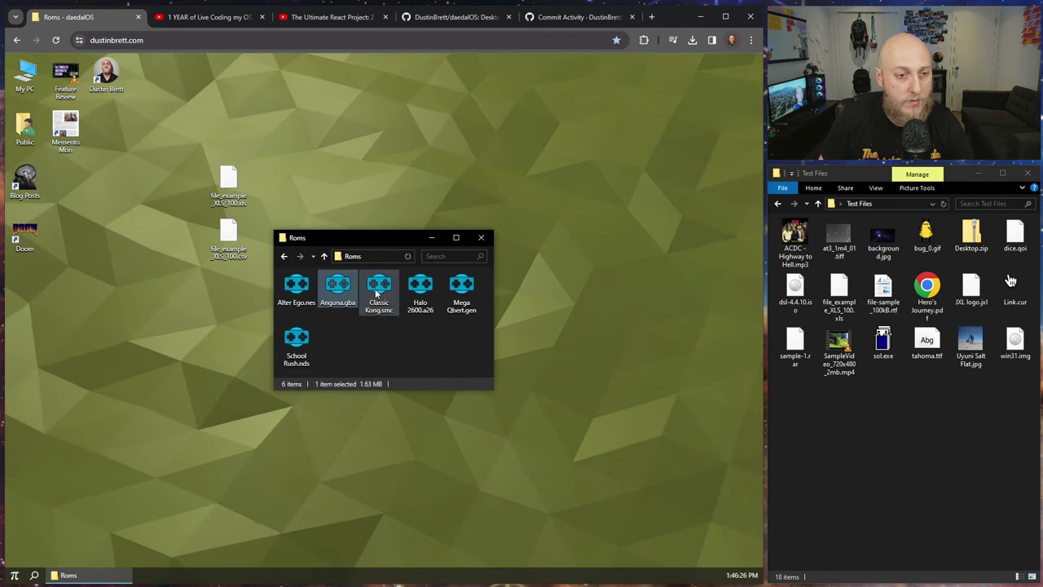
click(383, 285)
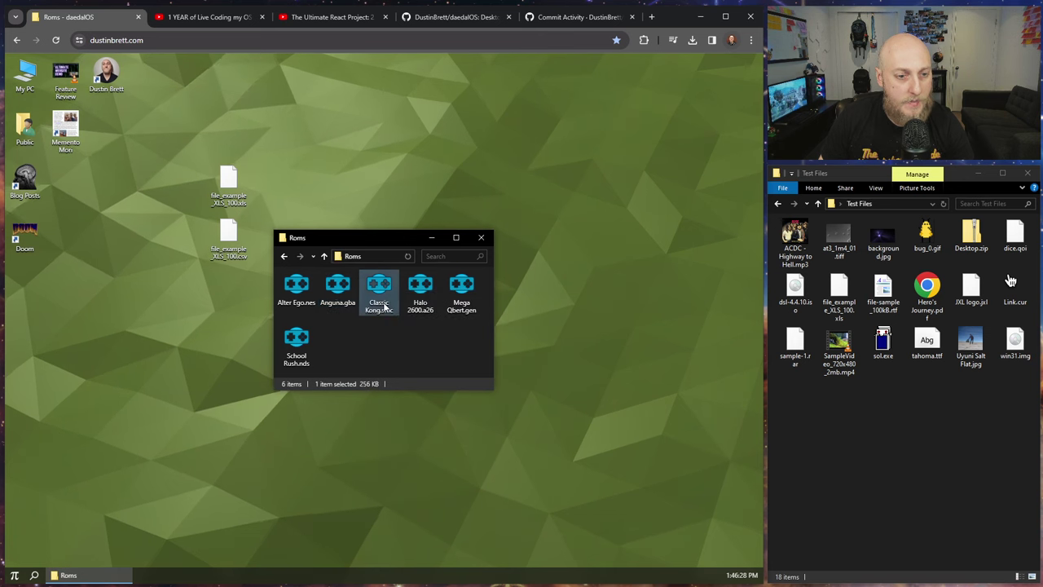
click(421, 295)
click(461, 291)
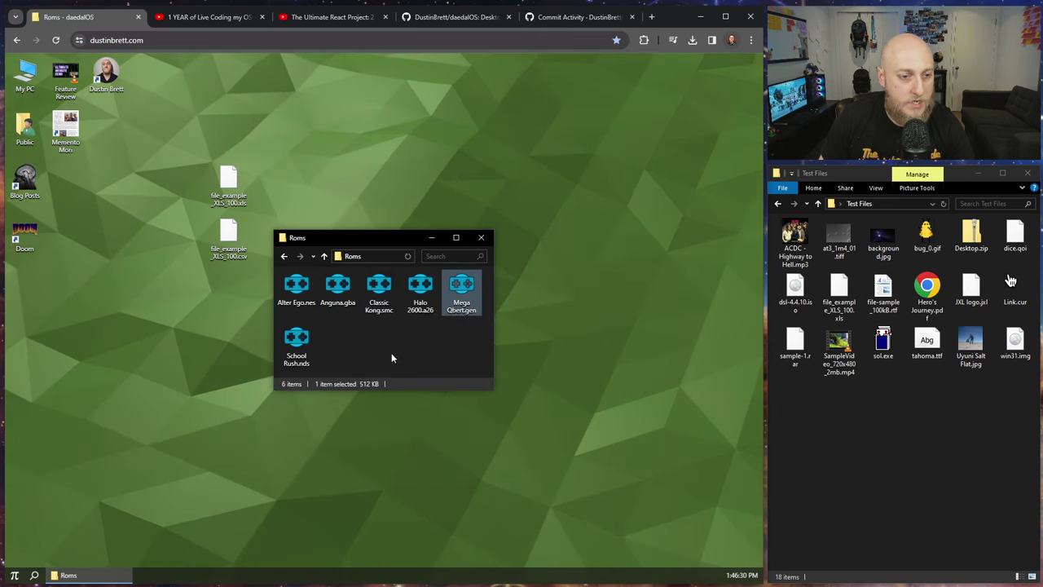
click(296, 346)
click(440, 367)
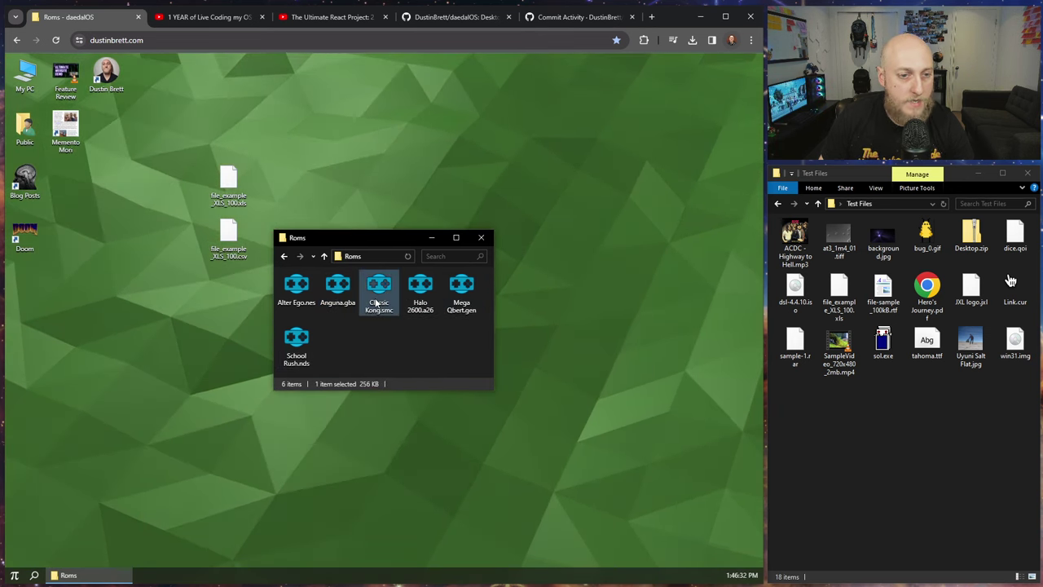
Step: Launch Classic Kong.smc, place its window beside the Roms folder, start the game, and close the emulator
double_click(377, 303)
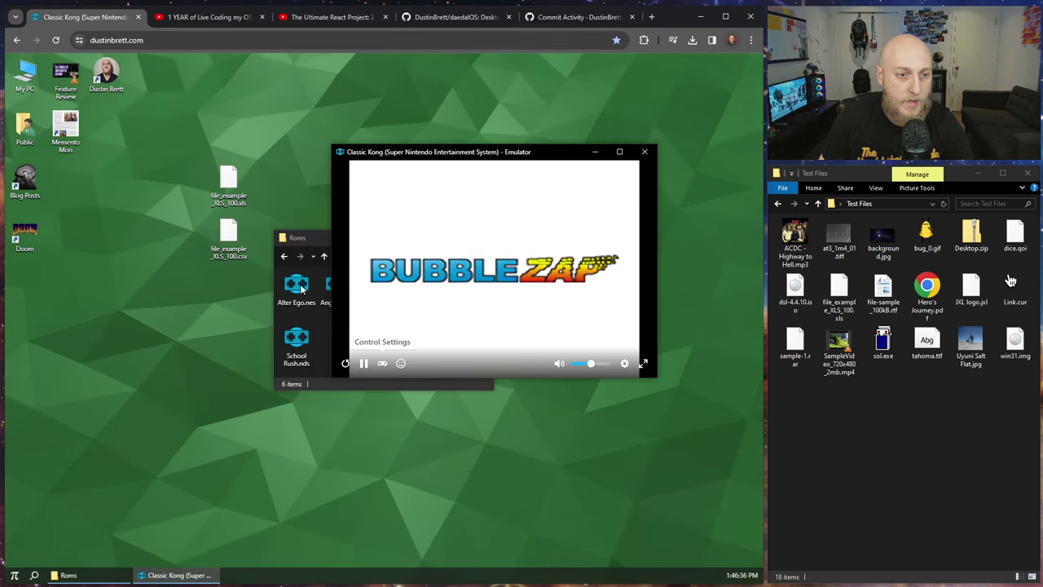
drag(302, 237, 154, 249)
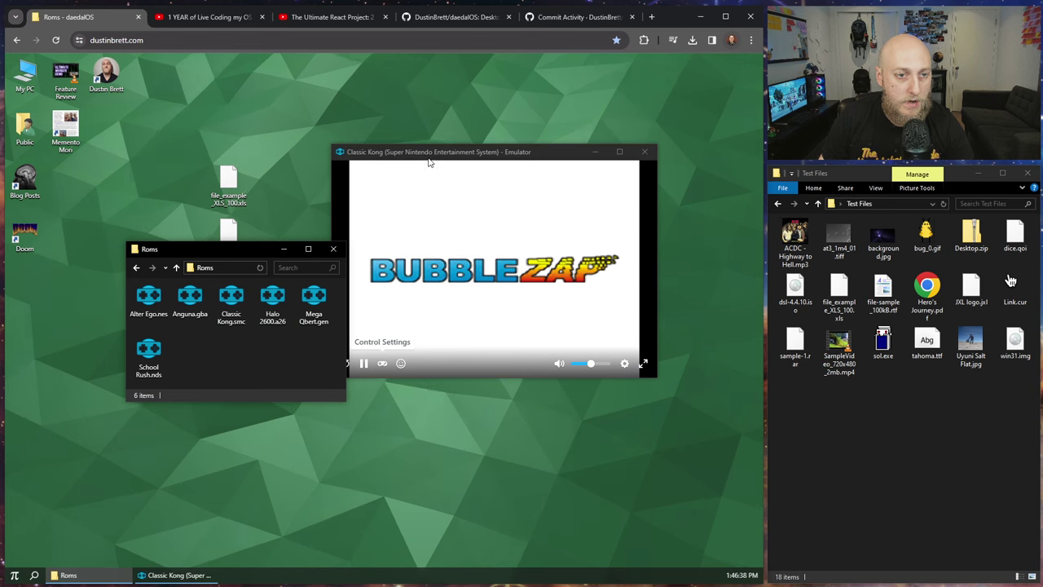
drag(438, 153, 456, 147)
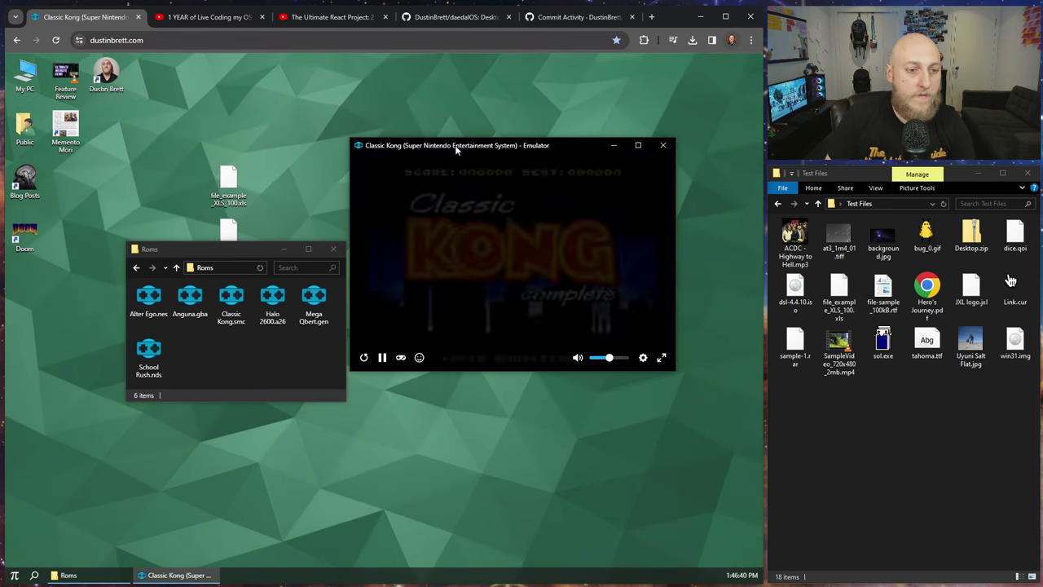
key(Return)
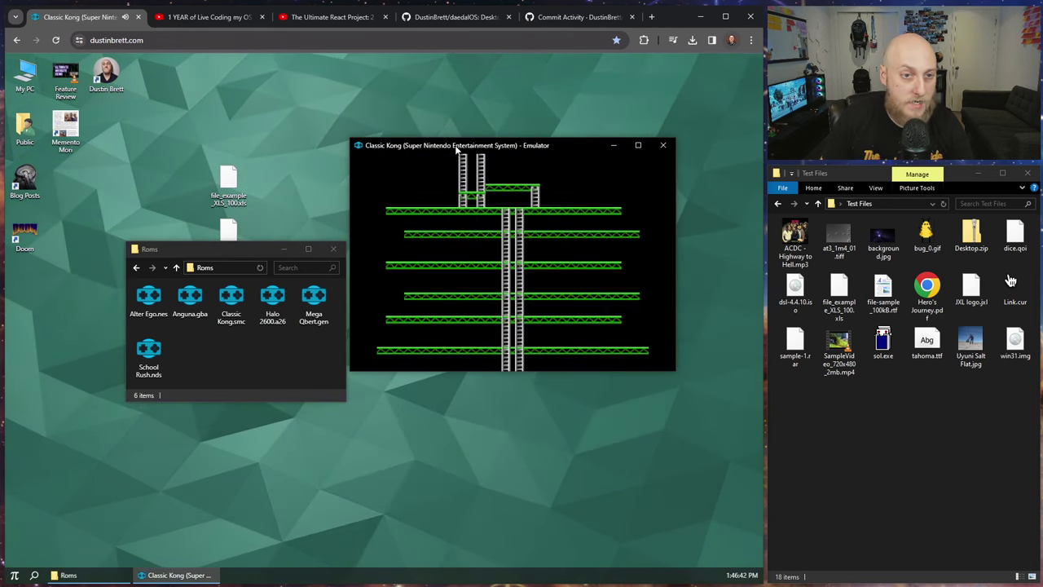
click(662, 145)
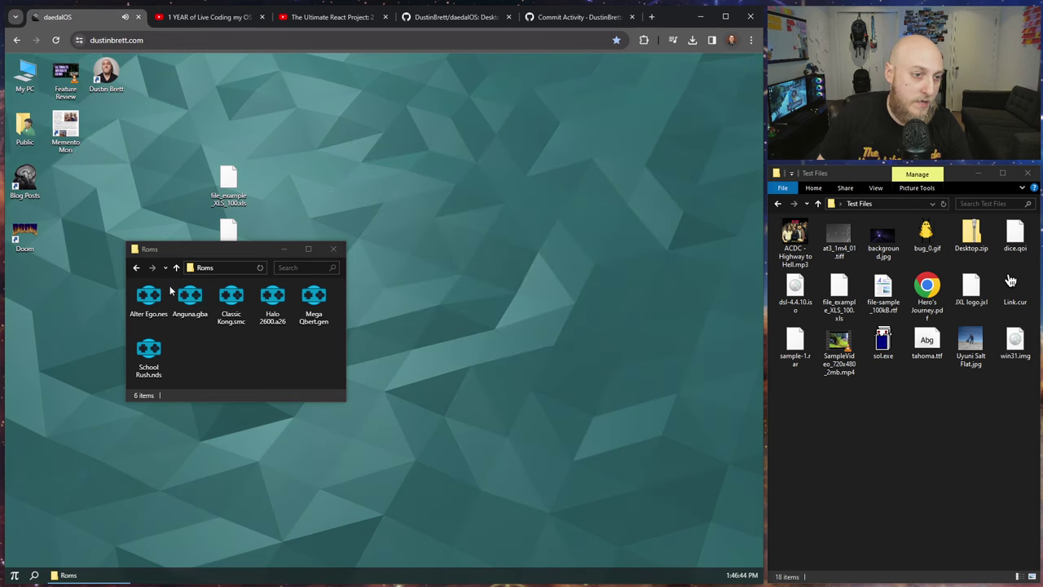
Step: Launch ski32.exe from the Games folder, move the folder window clear of the game, and check the Emulators group
click(176, 266)
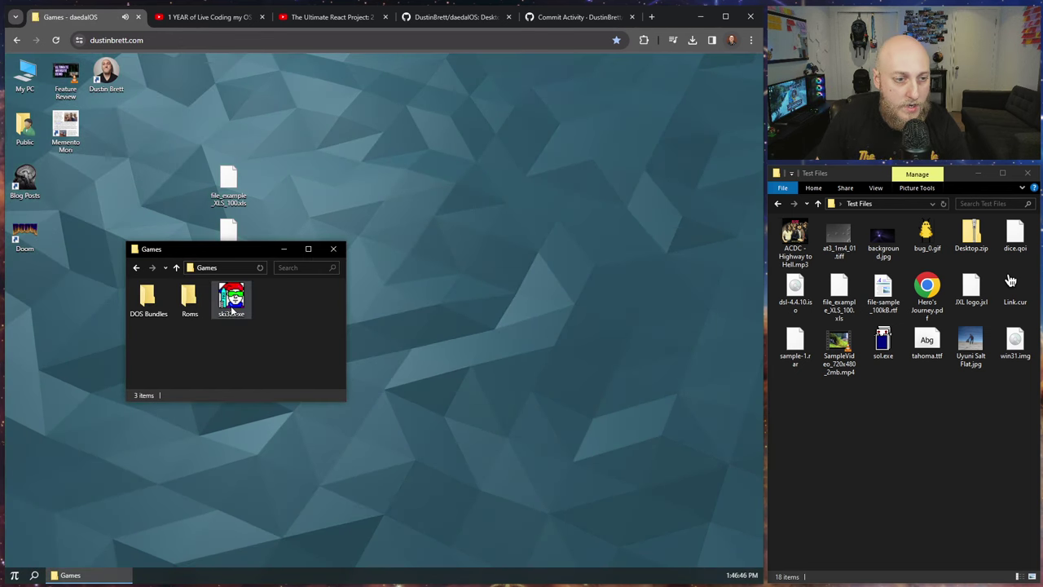
double_click(231, 301)
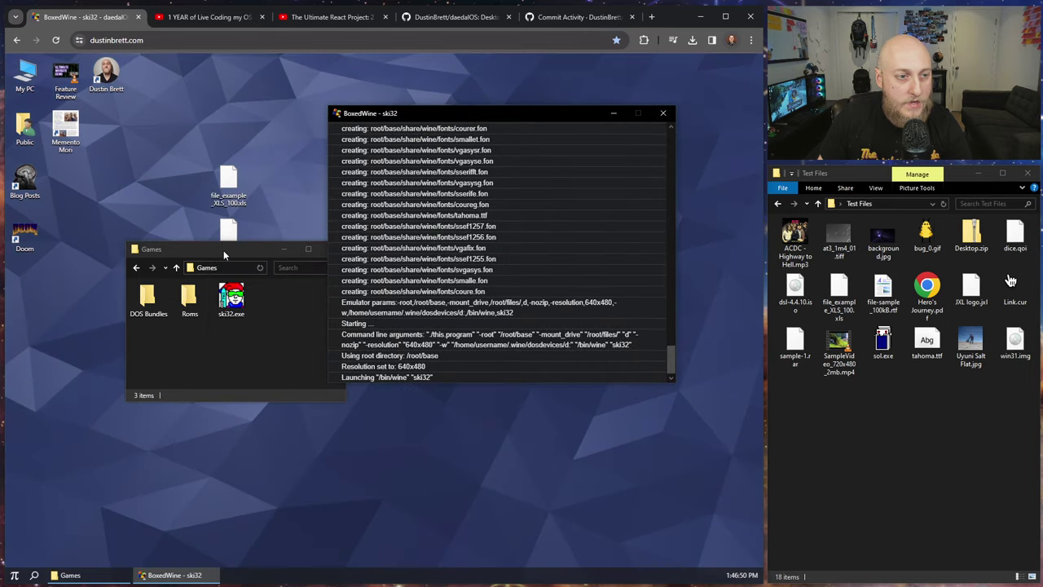
click(193, 275)
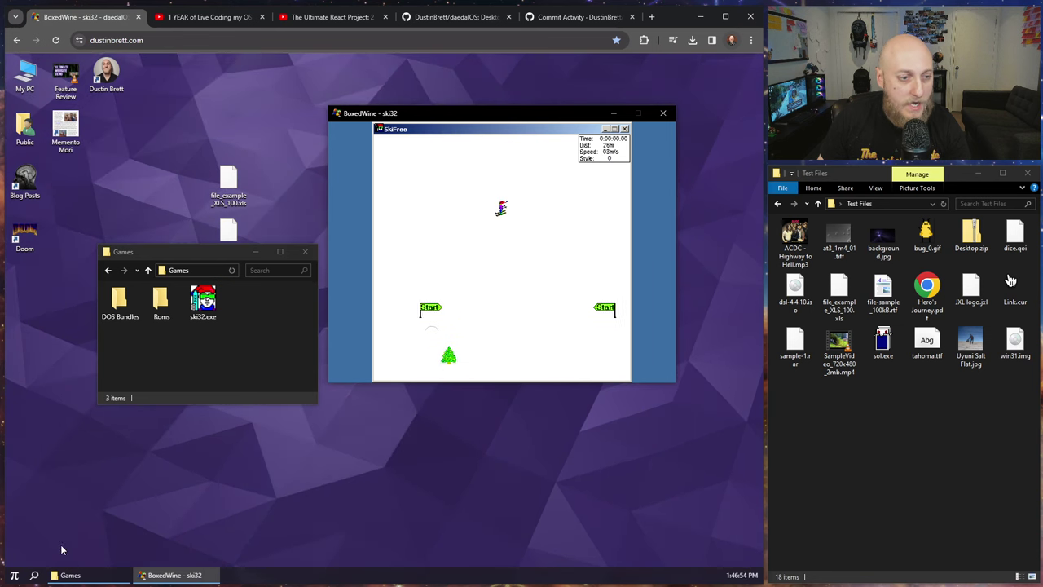
click(13, 577)
click(114, 369)
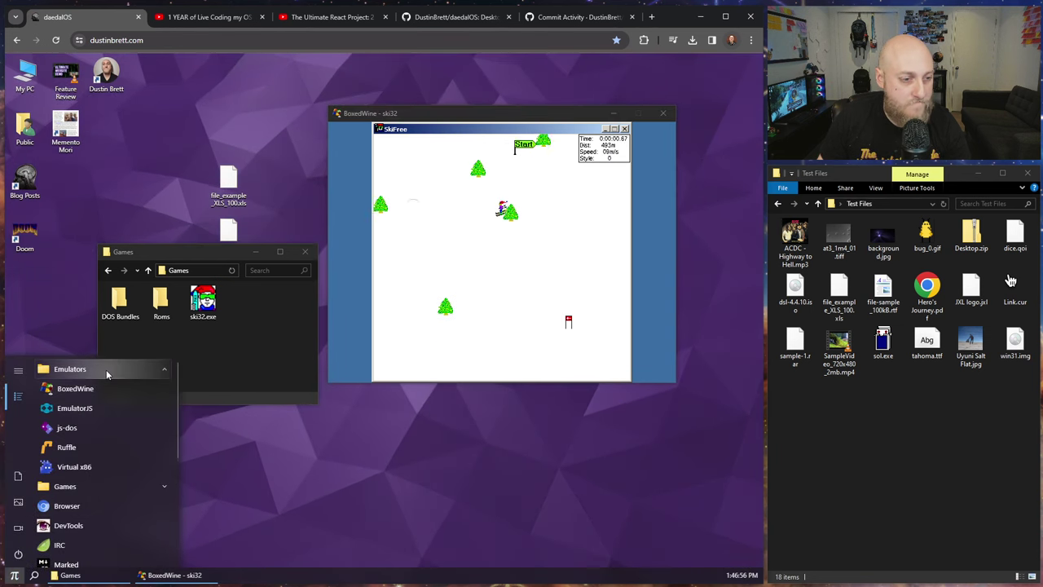
click(212, 346)
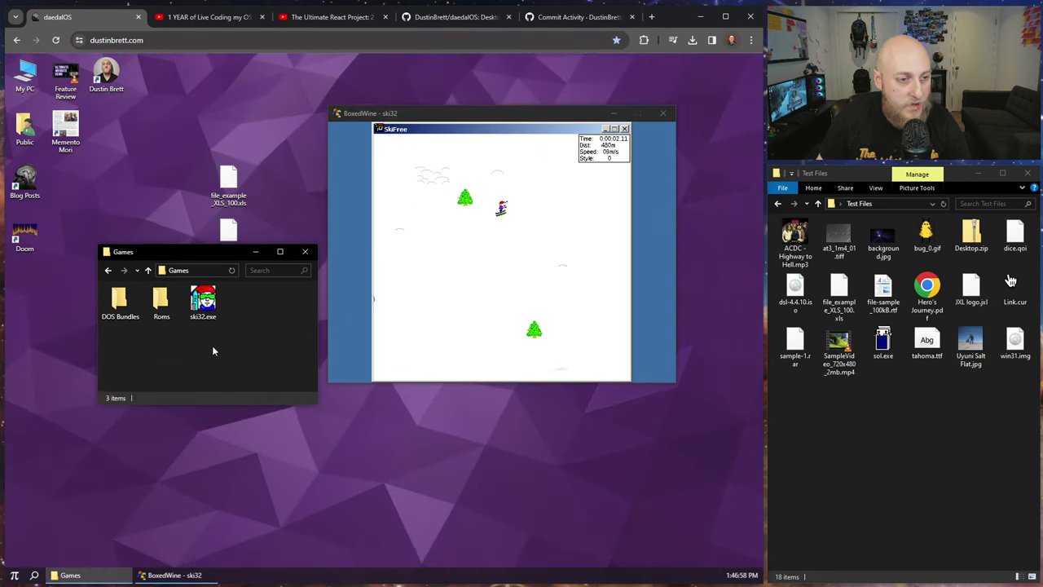
Step: Close the ski32 game, open Flash Files inside Documents, and move the folder window to the desktop's upper middle
click(147, 269)
click(663, 113)
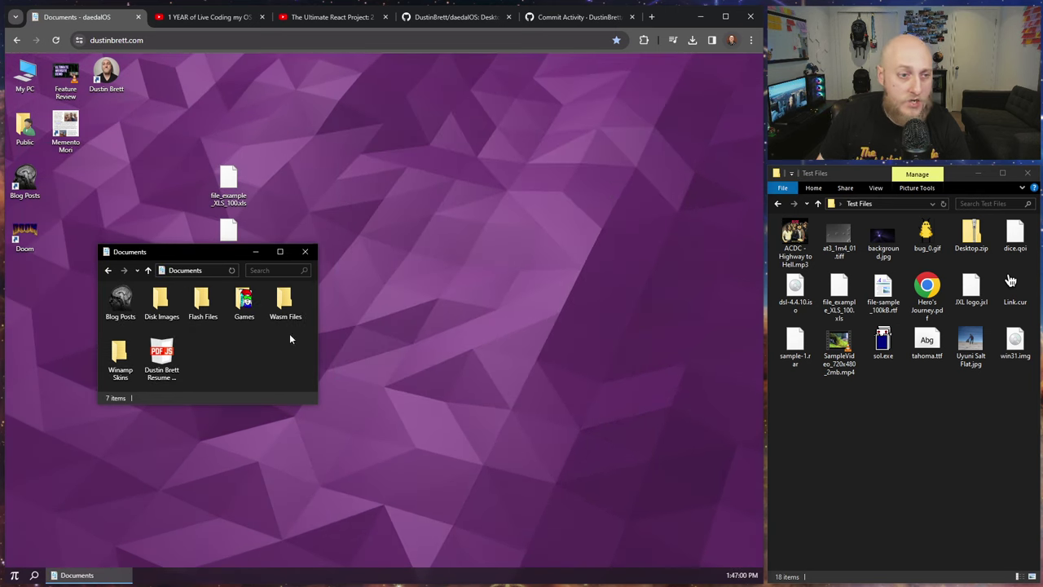
double_click(201, 310)
drag(193, 259, 423, 130)
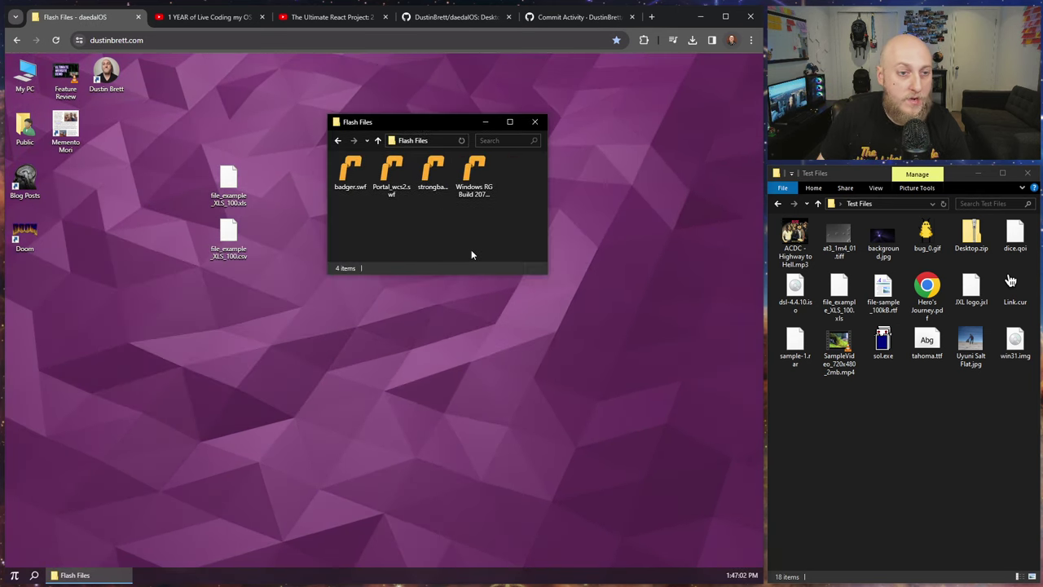
Step: Open the "strongba..." Flash file in Ruffle, move its window clear of the folder, and close it
double_click(429, 181)
drag(376, 206, 224, 219)
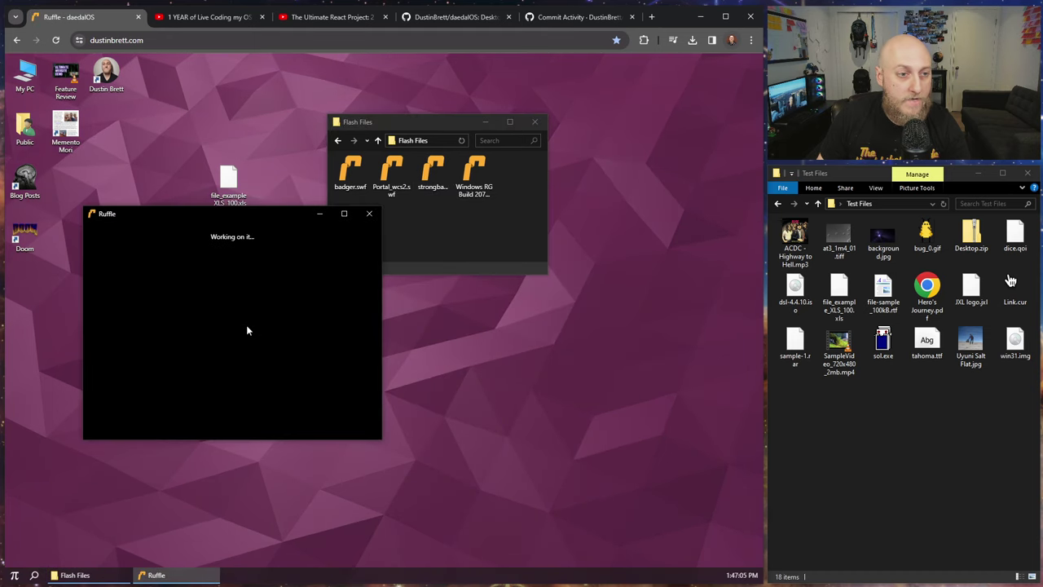
click(371, 213)
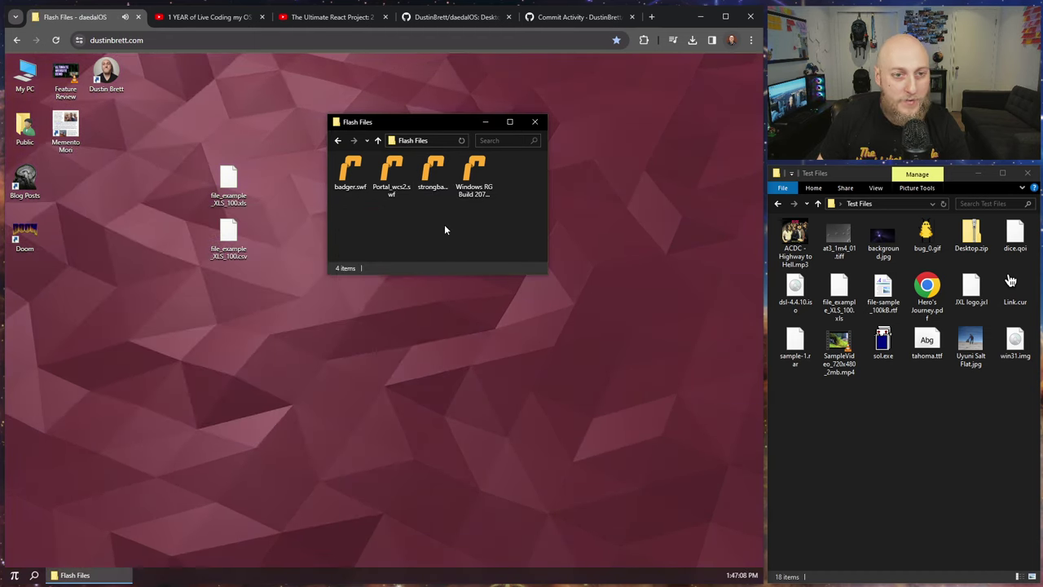
Step: Run the Windows RG Build 207 Flash file, explore its Start menu and My Computer drives, and close it
click(474, 171)
double_click(474, 171)
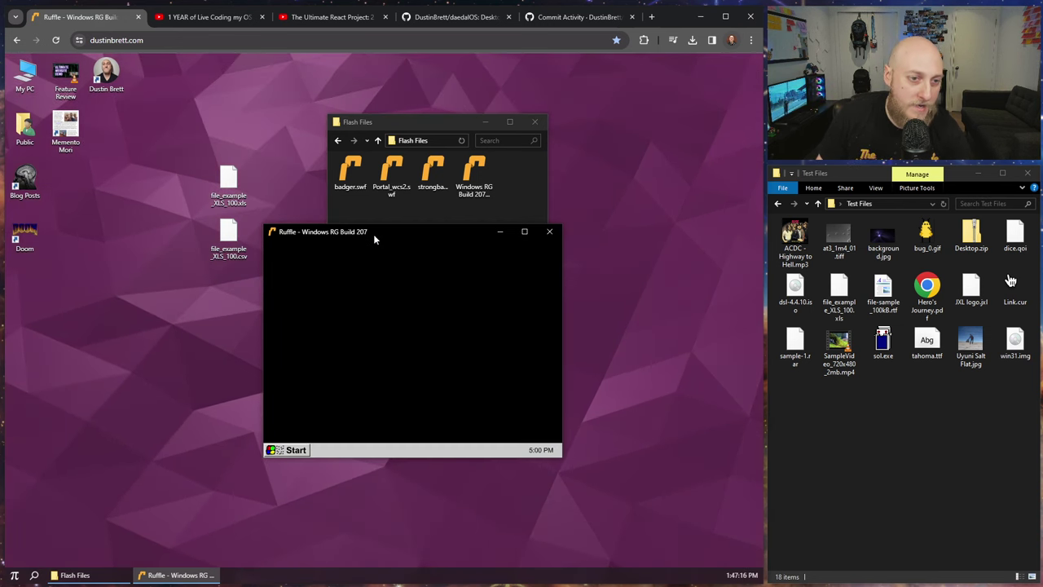
click(286, 450)
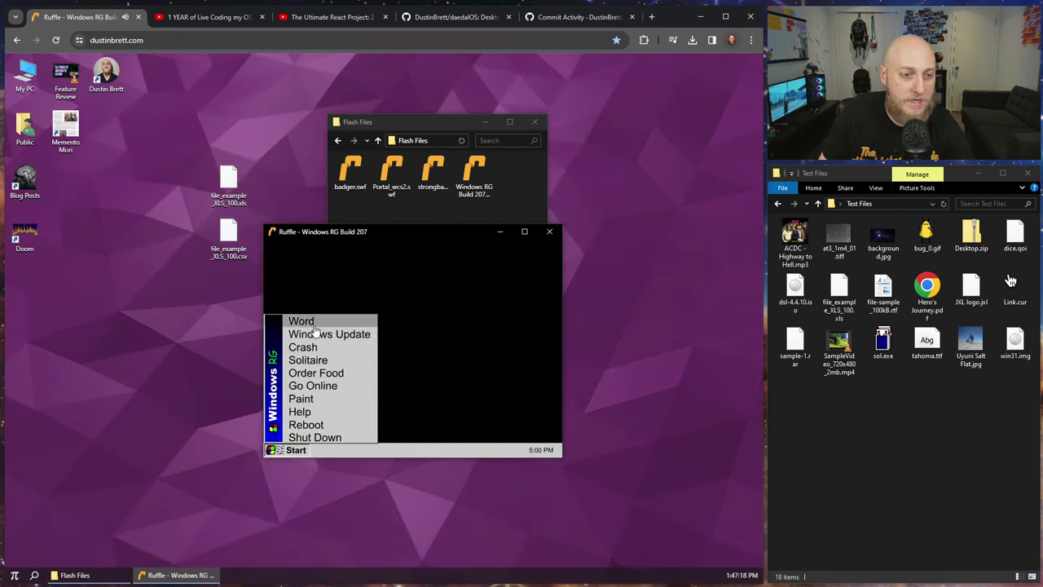
double_click(283, 283)
double_click(282, 259)
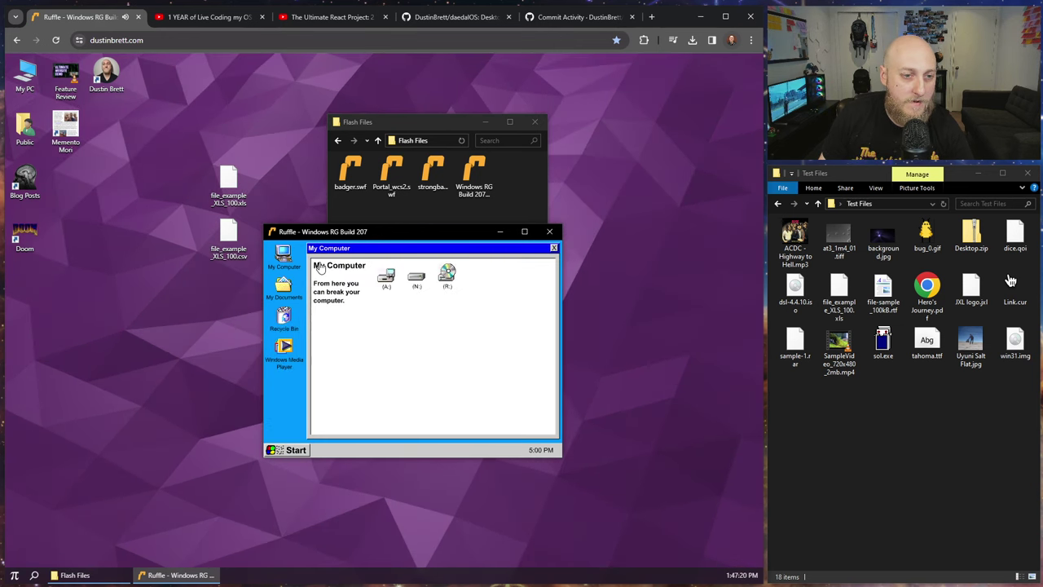
double_click(388, 275)
click(550, 232)
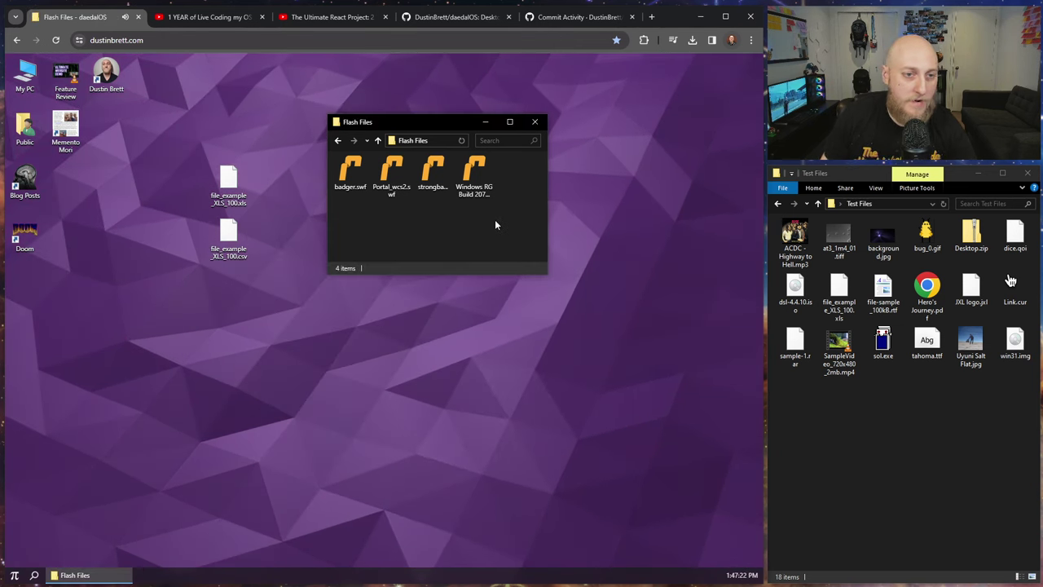
Step: Play badger.swf in Ruffle and close it
double_click(350, 171)
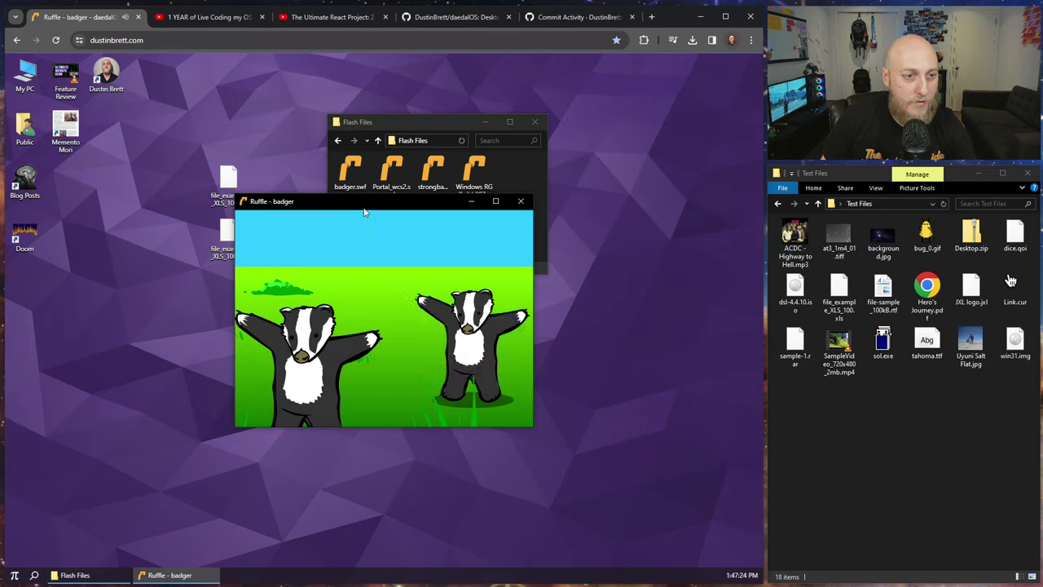
click(525, 205)
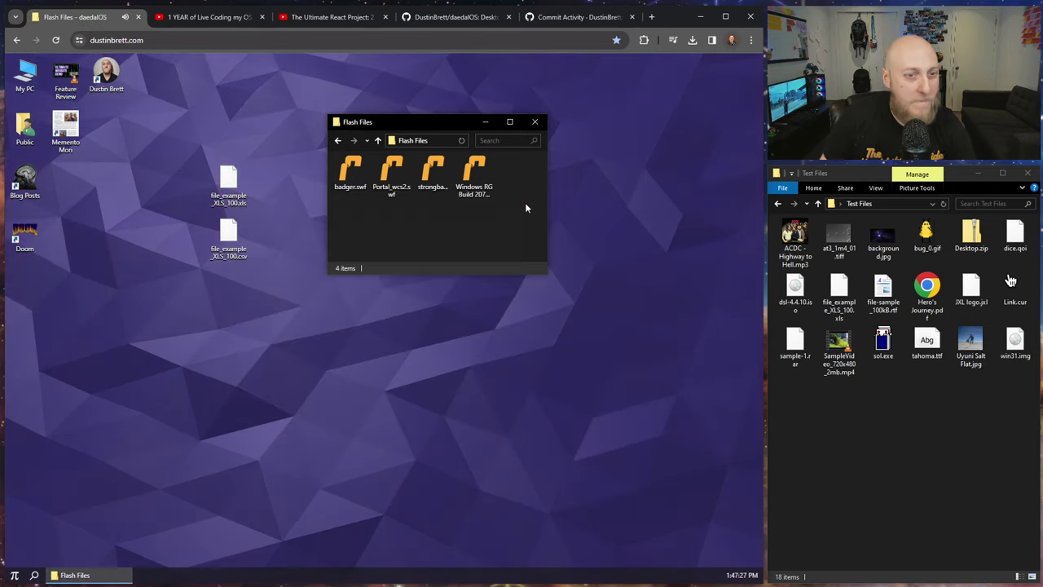
Step: Launch the Virtual x86 emulator from the Emulators folder, and reload the desktop page
click(16, 575)
click(102, 368)
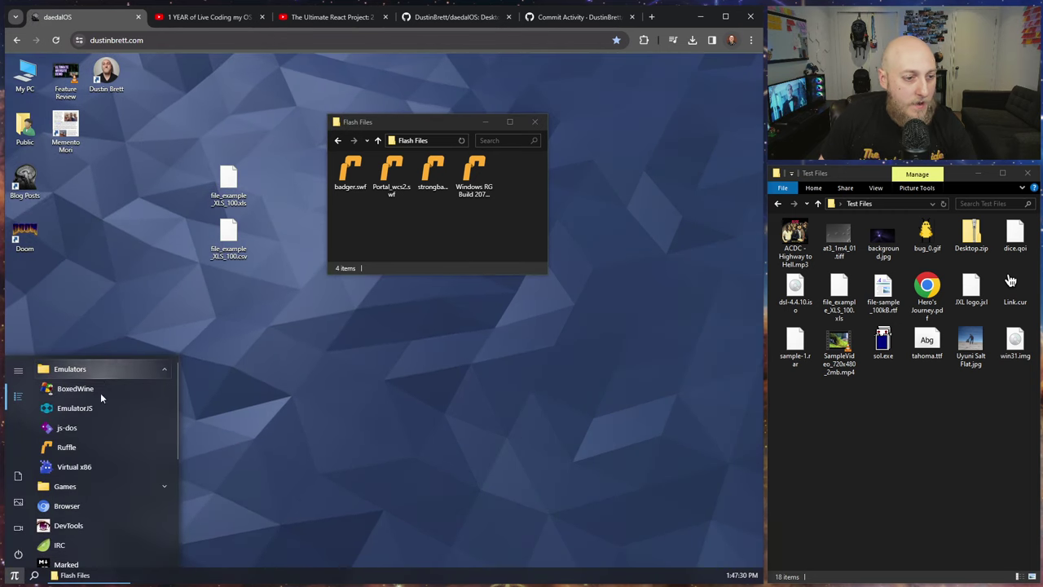
click(88, 466)
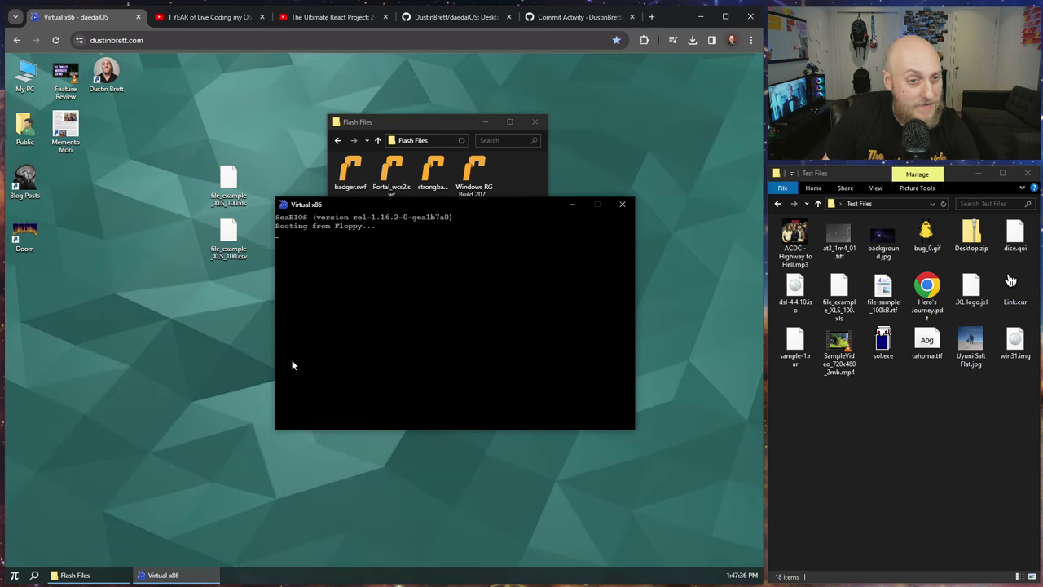
click(54, 41)
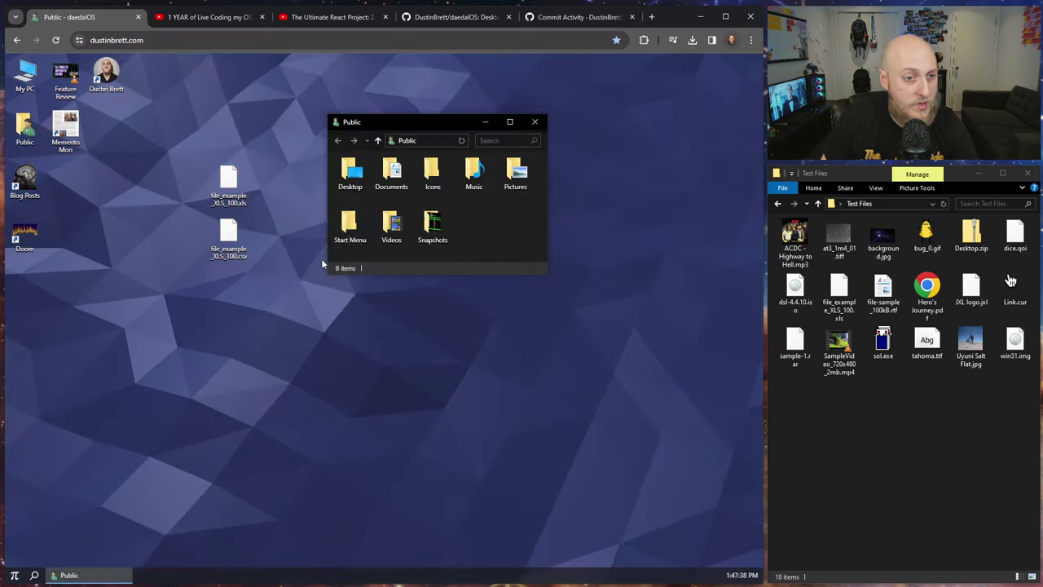
Step: Open the Disk Images folder inside Documents and boot linux.bin in Virtual x86
double_click(399, 184)
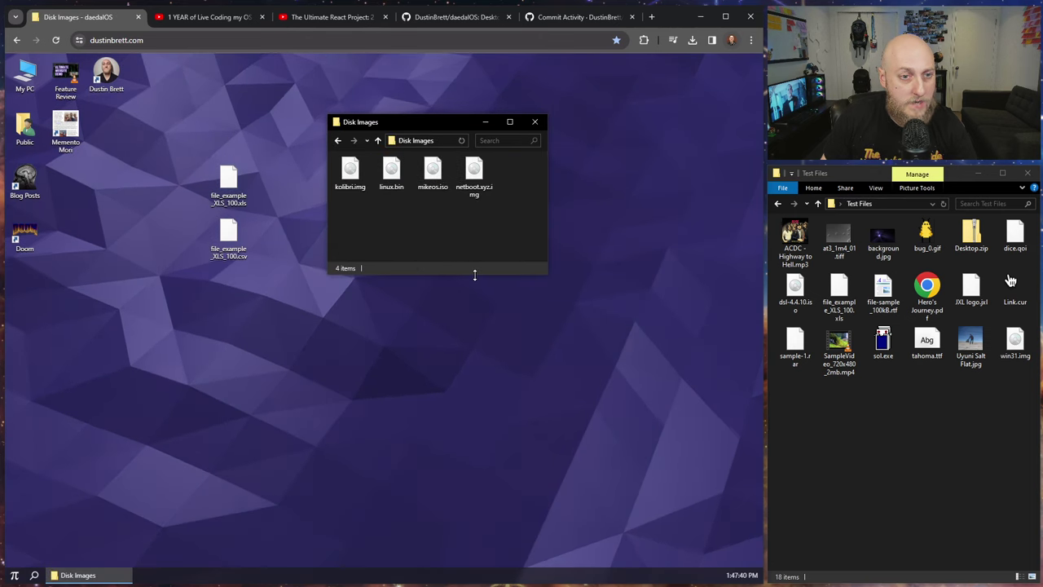
drag(502, 216, 335, 156)
click(350, 173)
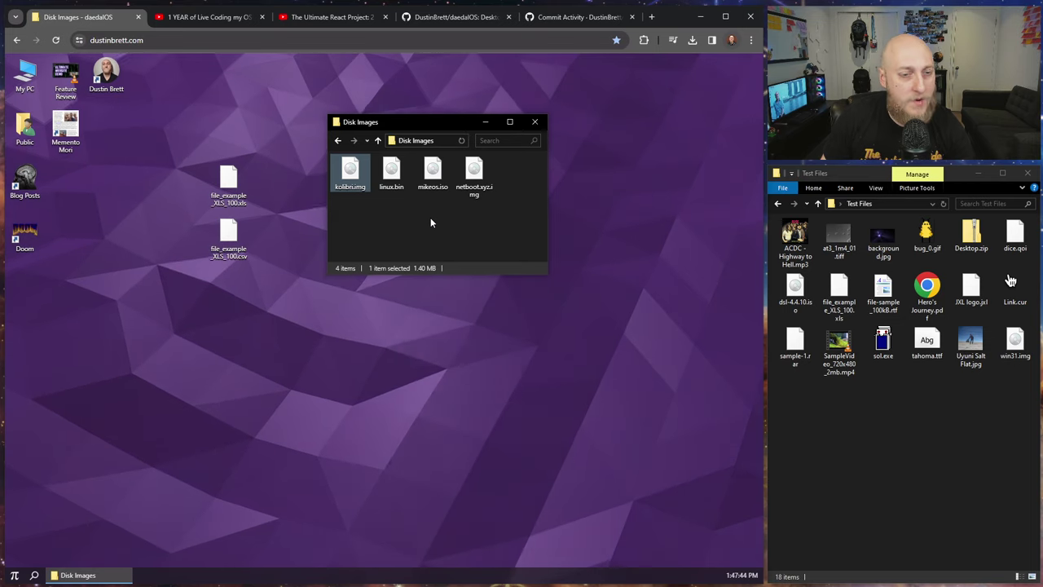
double_click(395, 175)
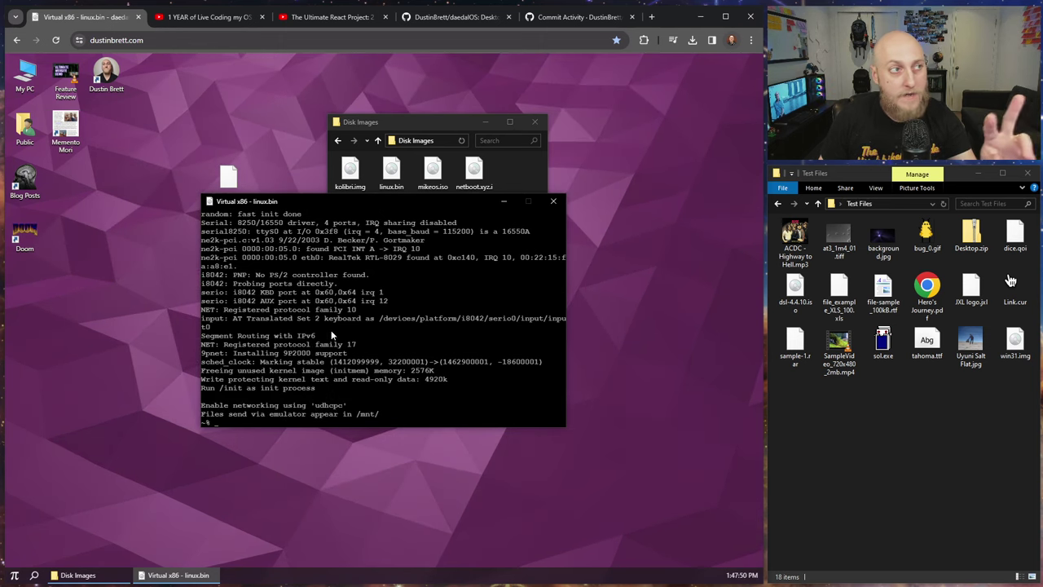
Step: List the /mnt directory in the Linux terminal, and open My PC in a window beside it to compare
click(330, 346)
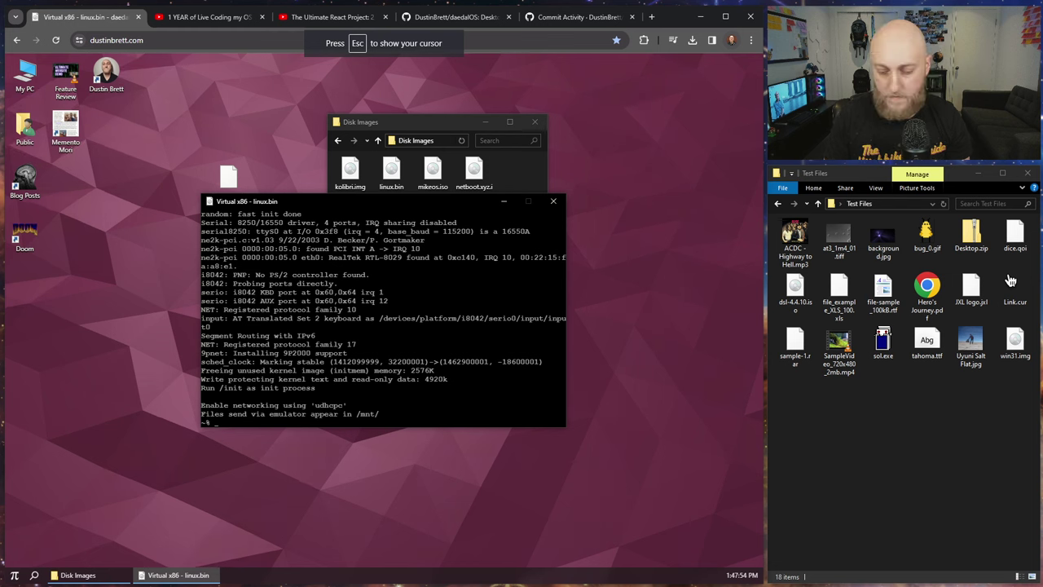
text(ls /)
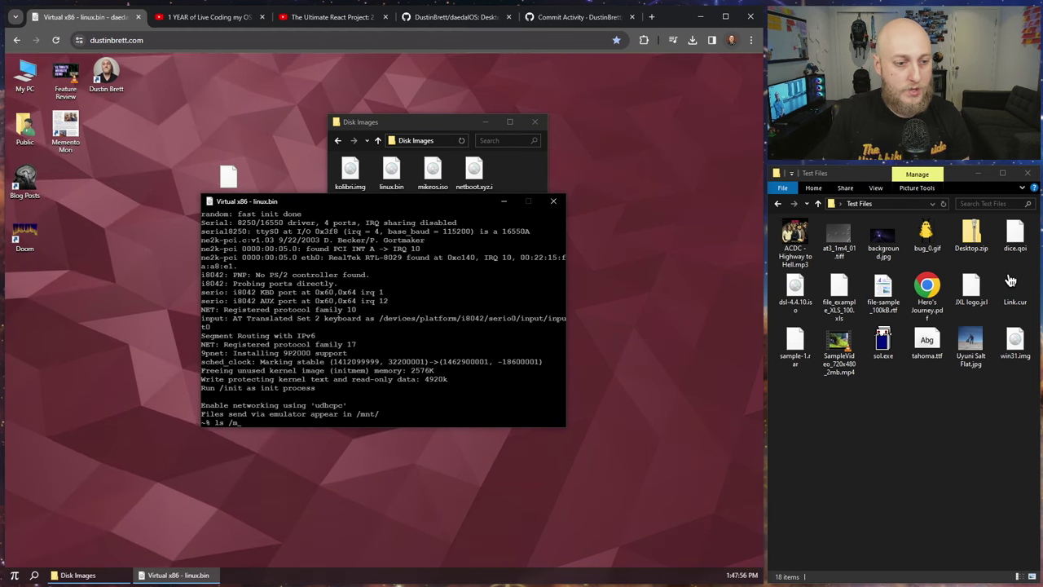
text(mnt)
key(Return)
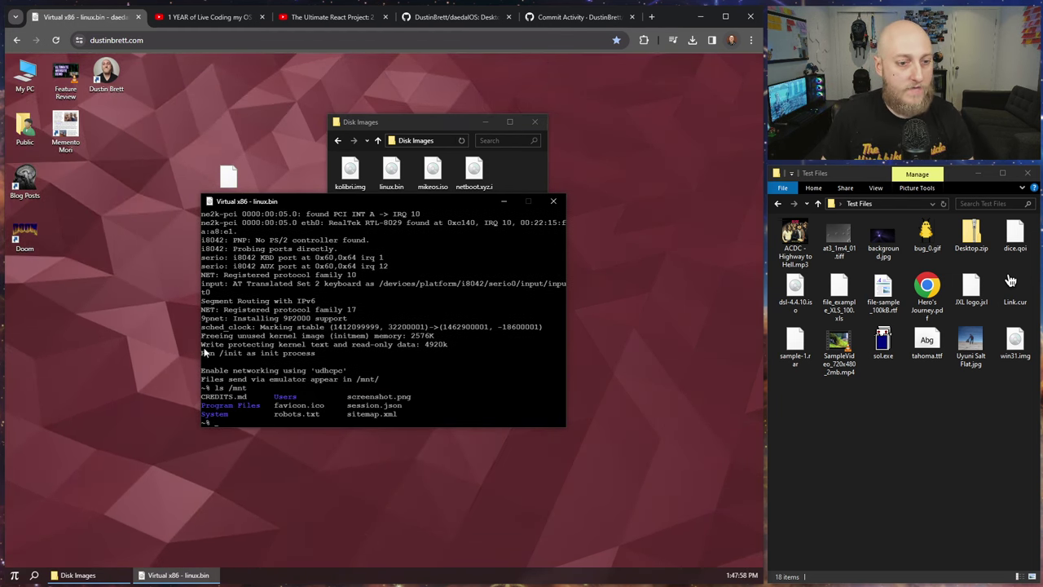
double_click(24, 73)
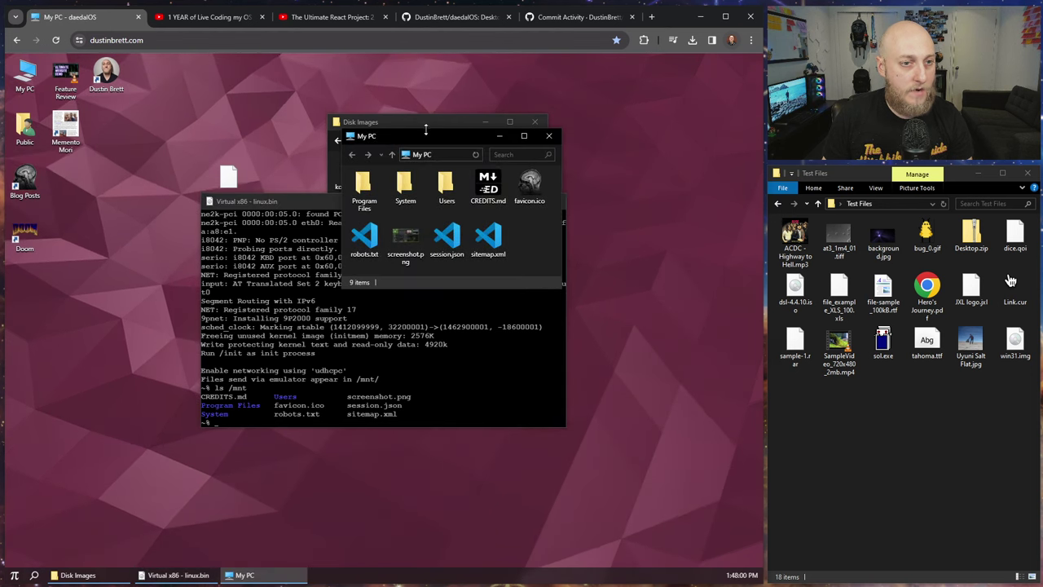
drag(425, 134, 555, 241)
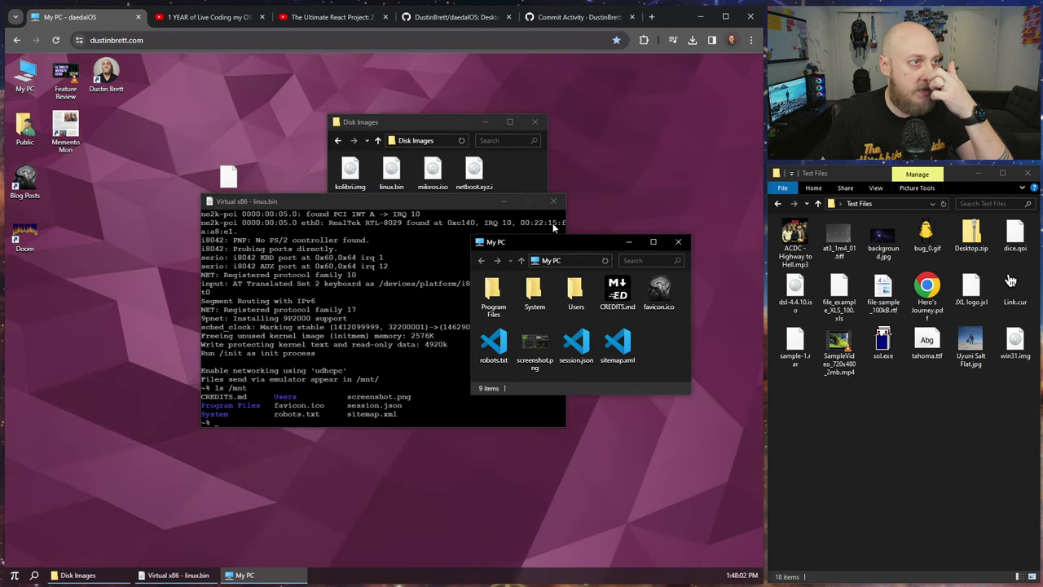
Step: Enable networking in the Linux terminal by running udhcpc
click(325, 355)
text(ud)
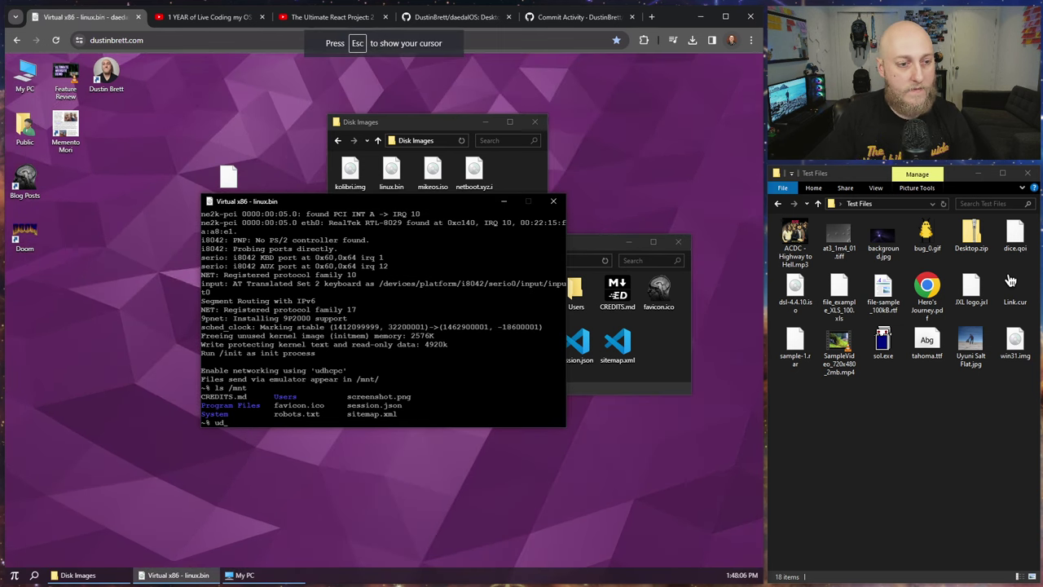
text(hcpc)
key(Return)
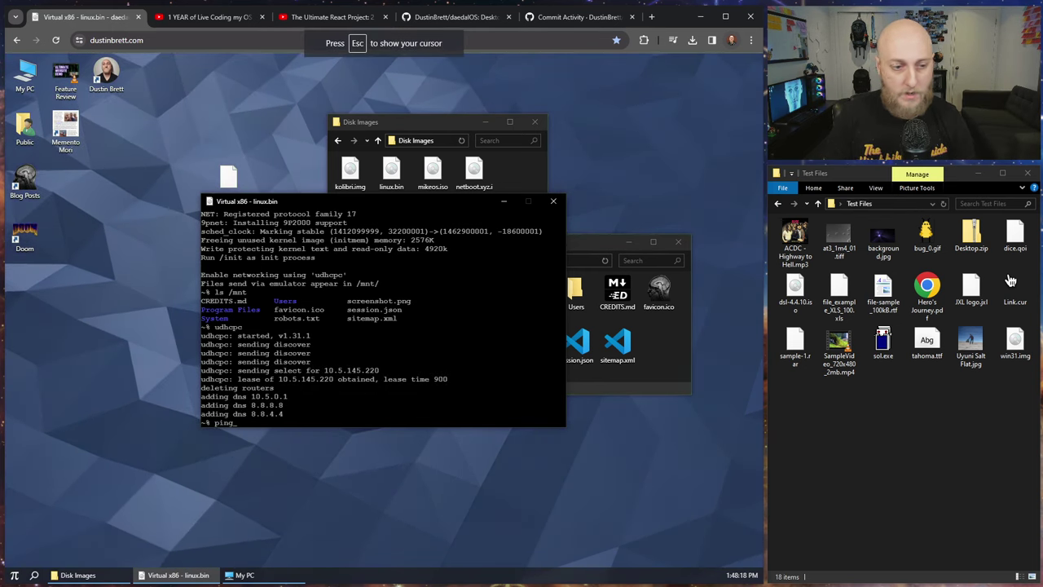
Step: Try to ping google.cas and google.ca from the Linux terminal
text(e.cas)
key(Return)
key(Up)
key(BackSpace)
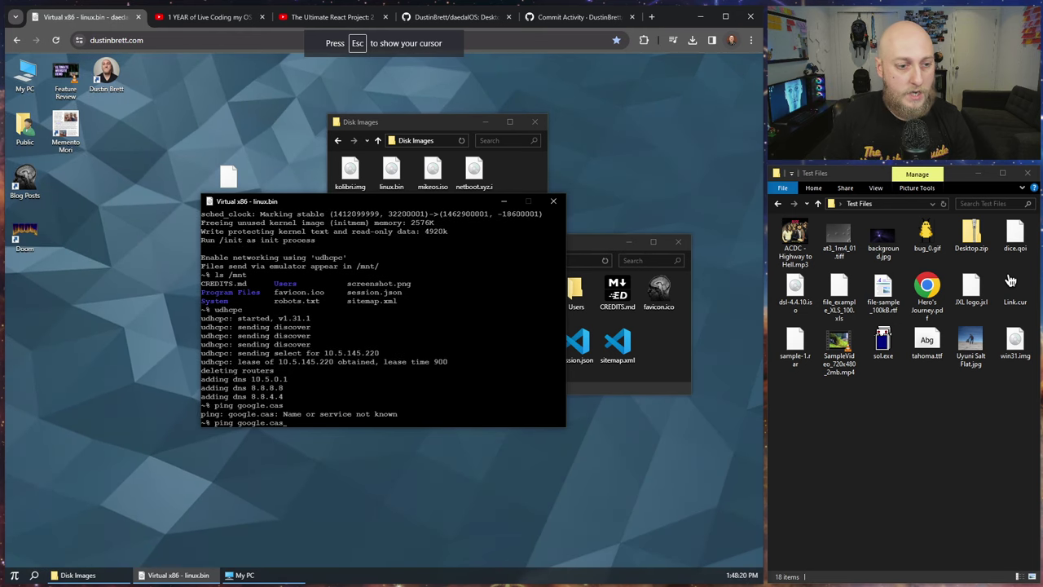
key(Return)
Step: Ping 8.8.8.8 from the Linux terminal and stop it after a few replies
key(Up)
key(BackSpace)
text(opm)
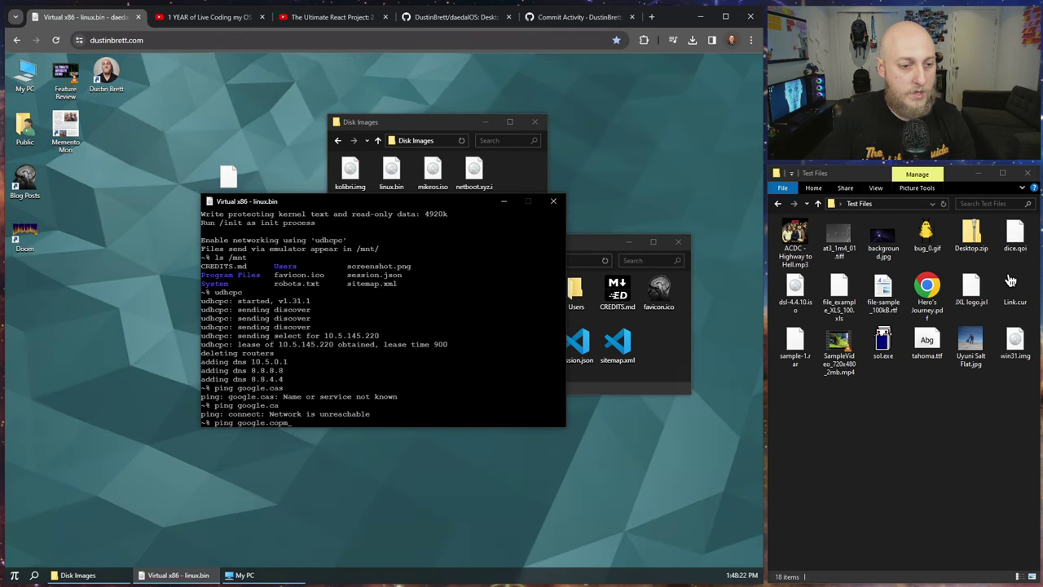
key(BackSpace)
key(BackSpace)
key(BackSpace)
key(BackSpace)
key(BackSpace)
key(BackSpace)
key(BackSpace)
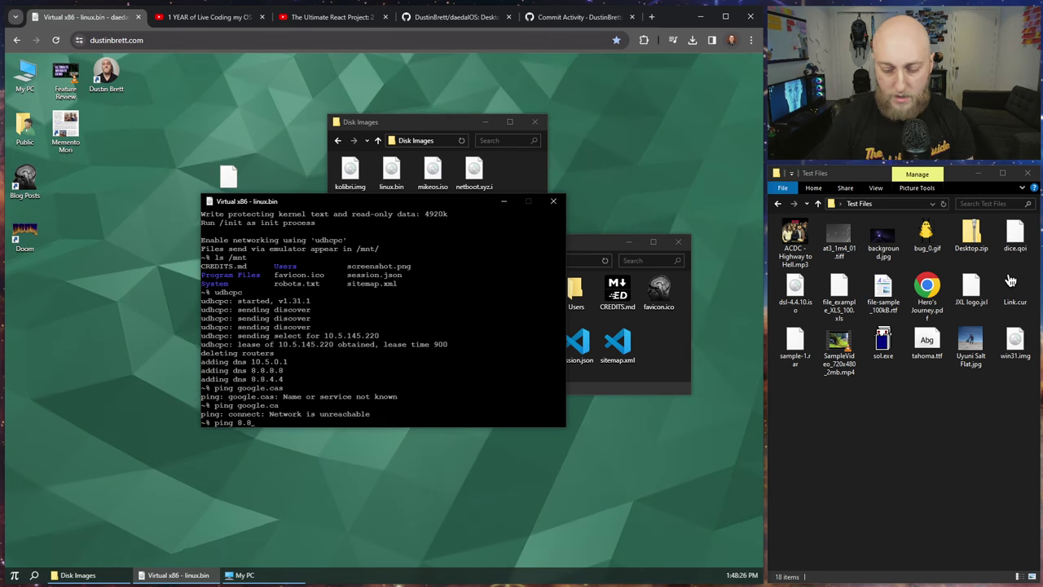
text(8.8.8.)
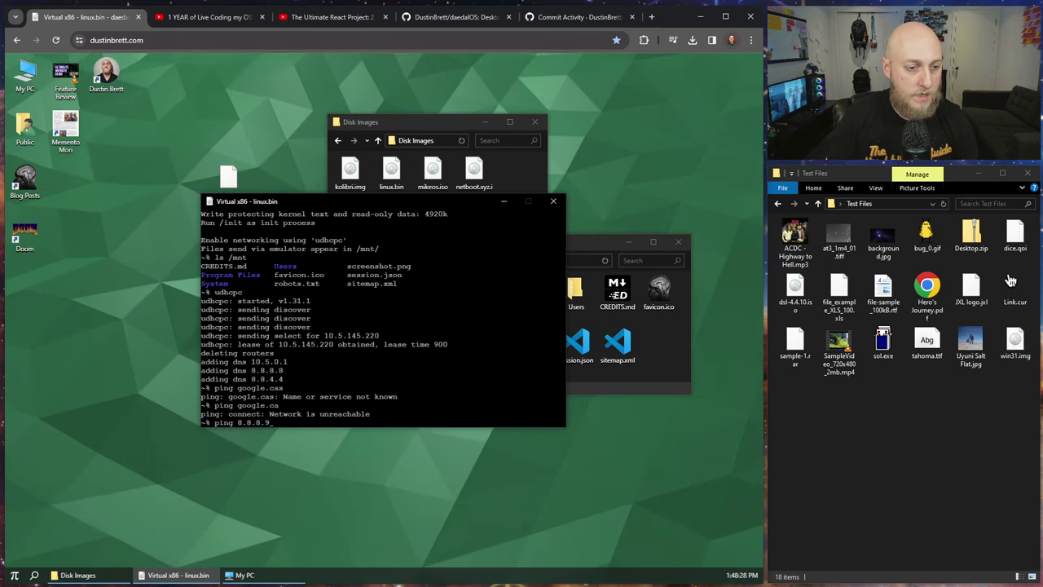
text(8)
key(Return)
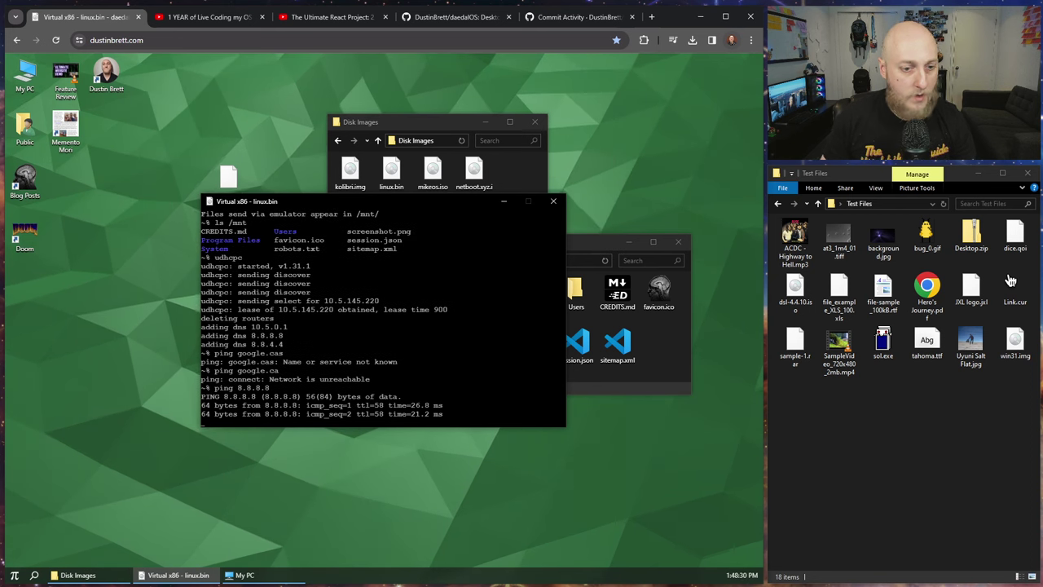
key(ctrl+c)
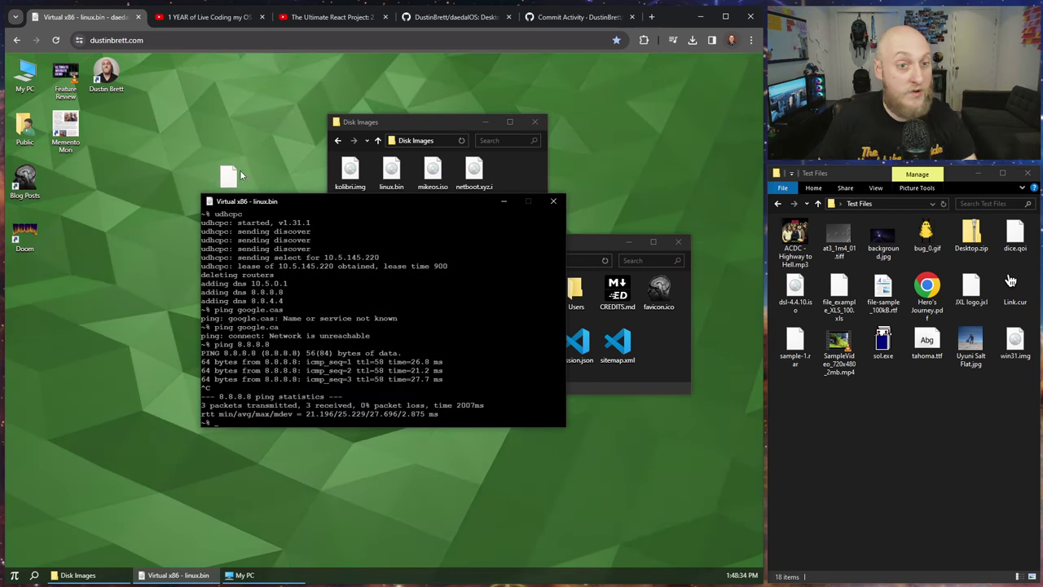
Step: Launch ClassiCube from the Games folder, move its window toward the desktop's upper left, and walk around its world
click(14, 574)
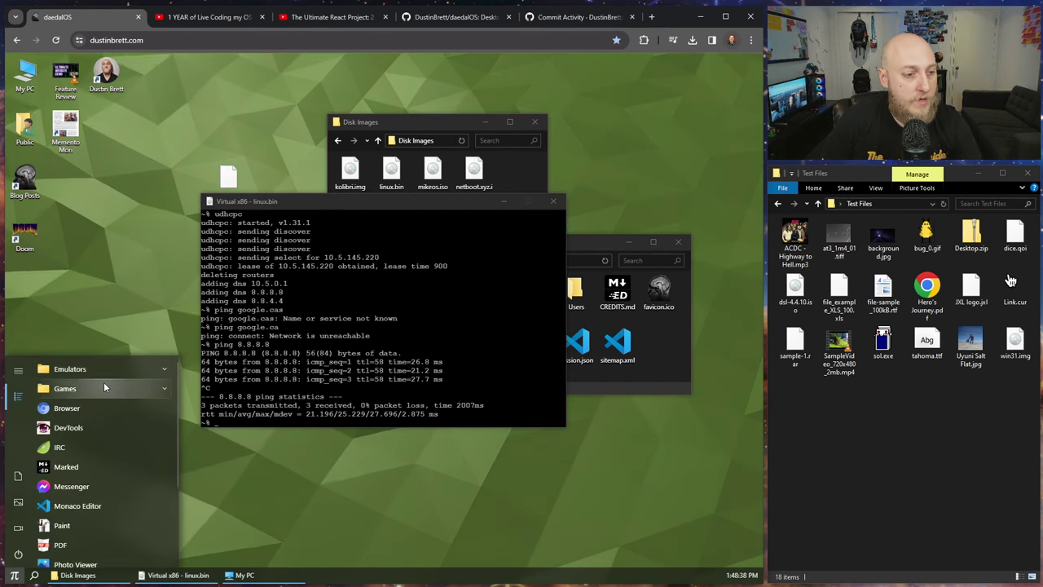
click(103, 385)
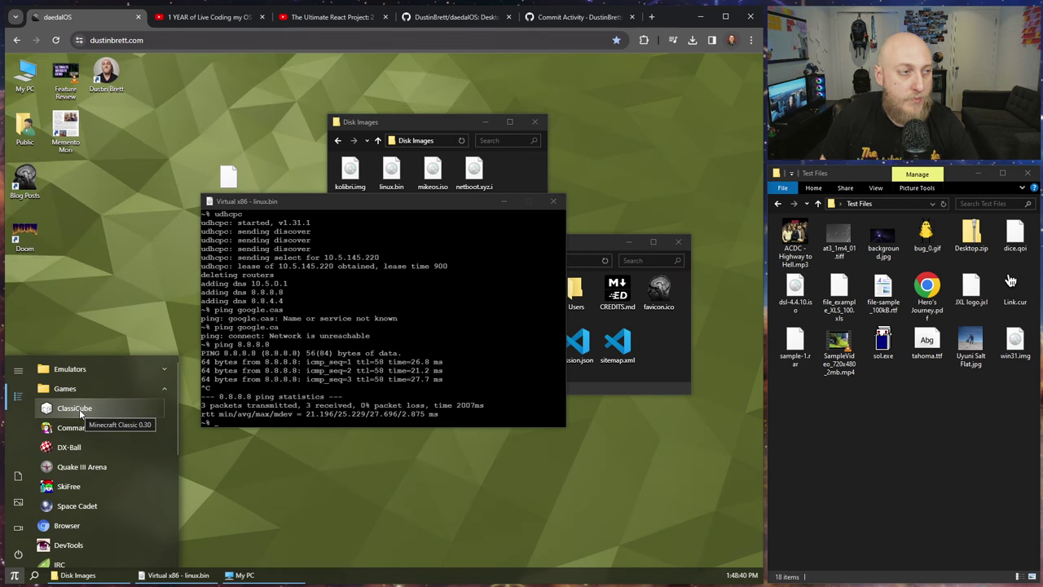
click(79, 409)
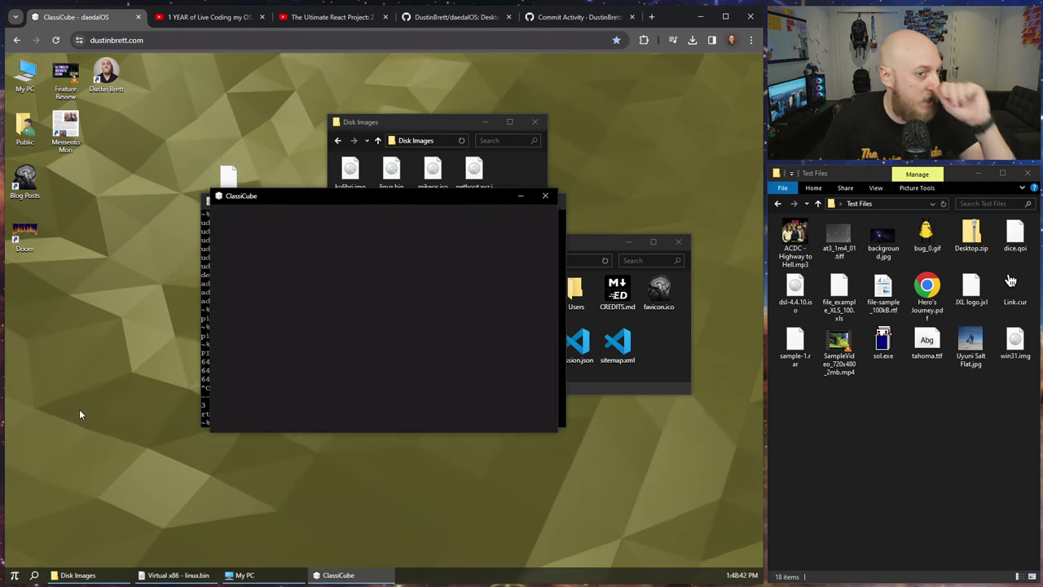
drag(285, 195, 201, 163)
click(299, 283)
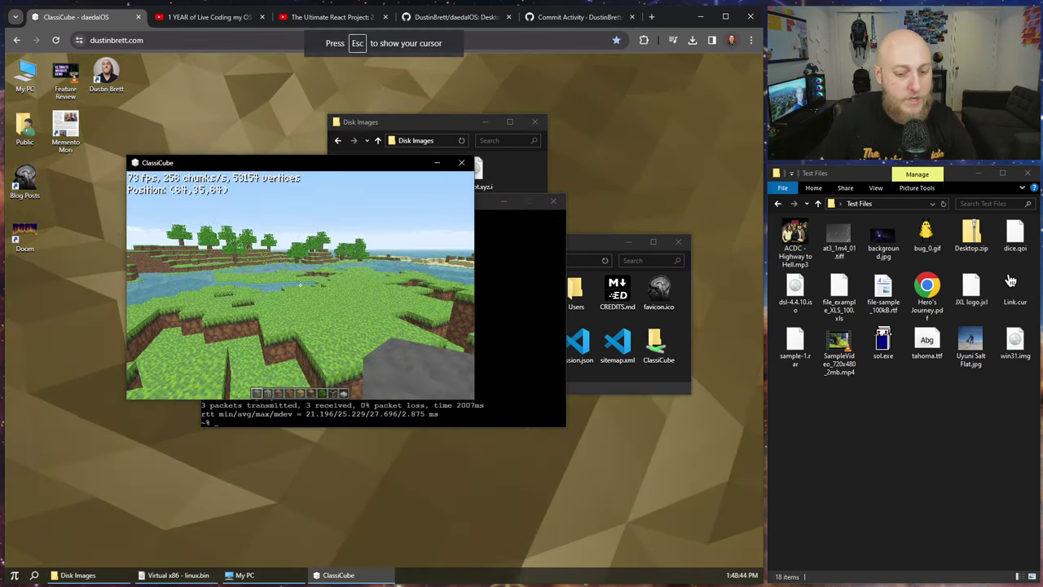
key(w)
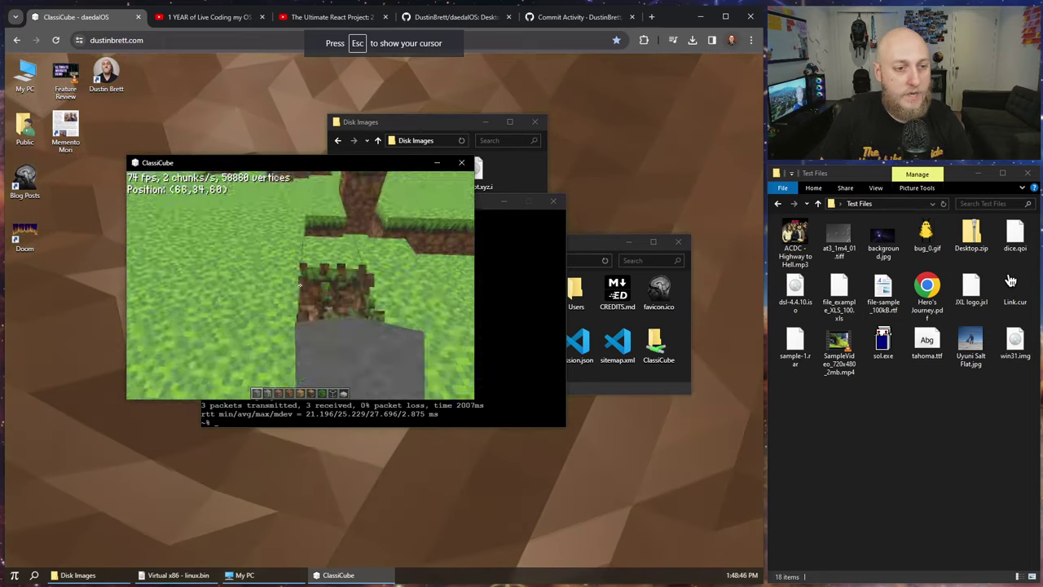
key(w)
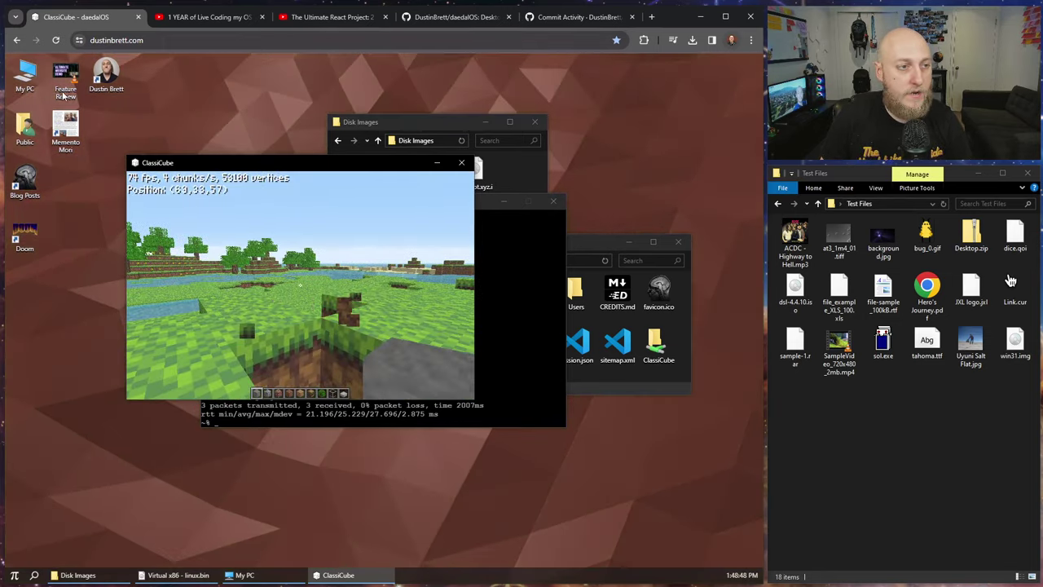
Step: Reload the desktop page, play a short DX-Ball game from the Games folder, and close it
click(56, 40)
click(14, 576)
click(91, 388)
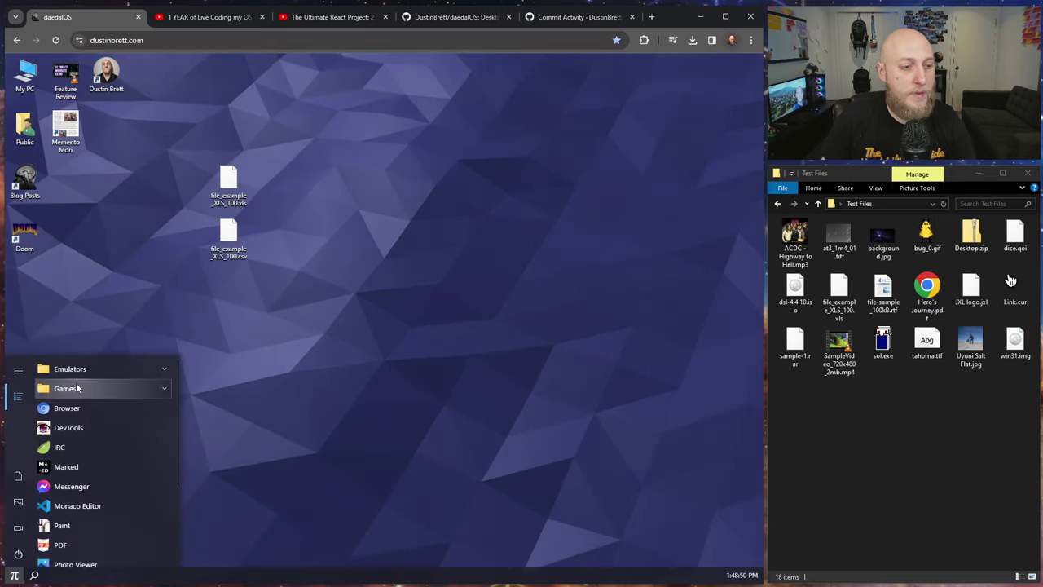
click(99, 446)
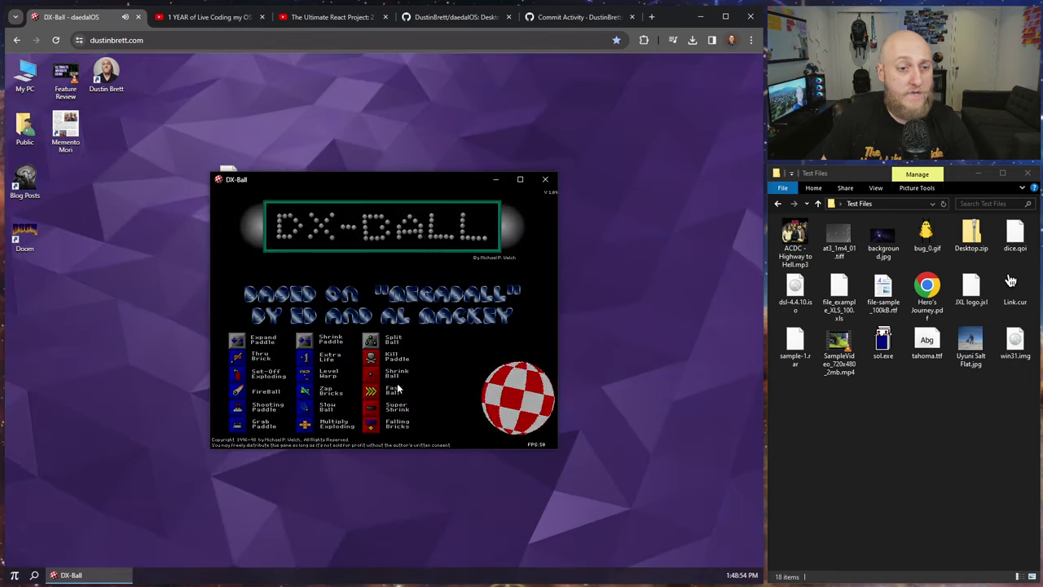
click(378, 373)
click(376, 392)
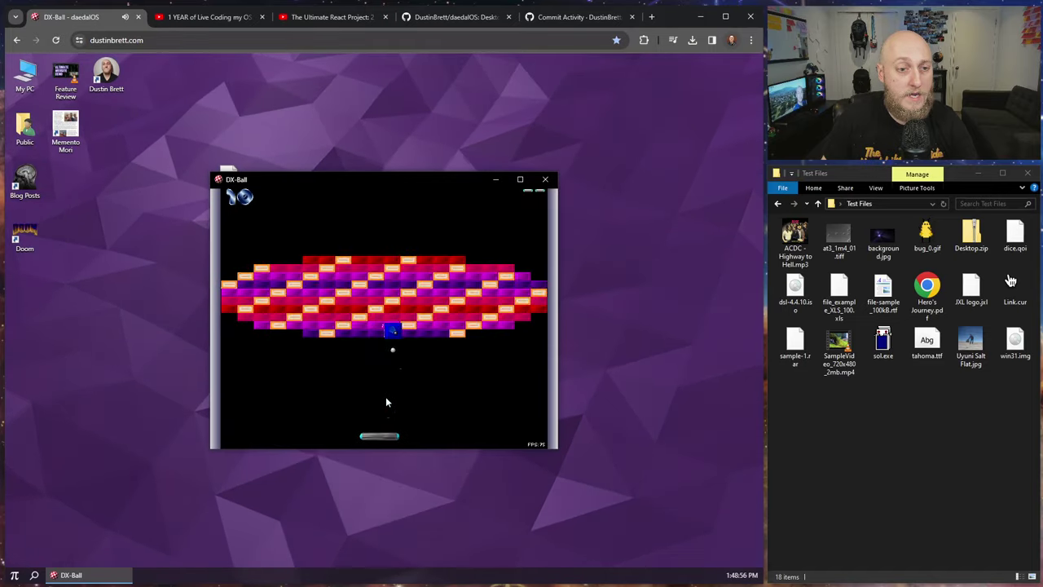
key(Escape)
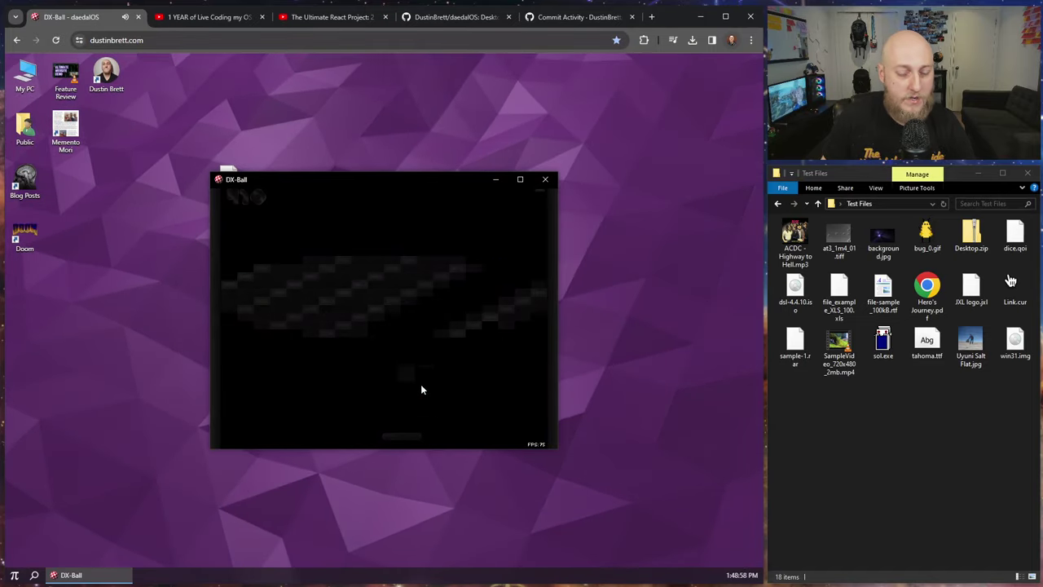
click(545, 180)
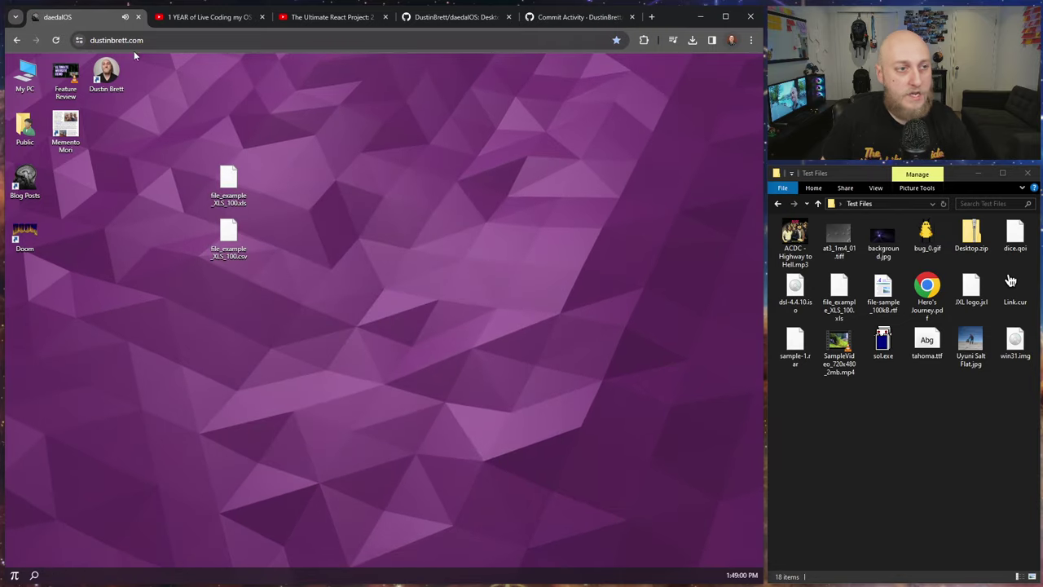
Step: Reload the desktop page, launch Space Cadet from the suggested games, and try its game options
click(55, 40)
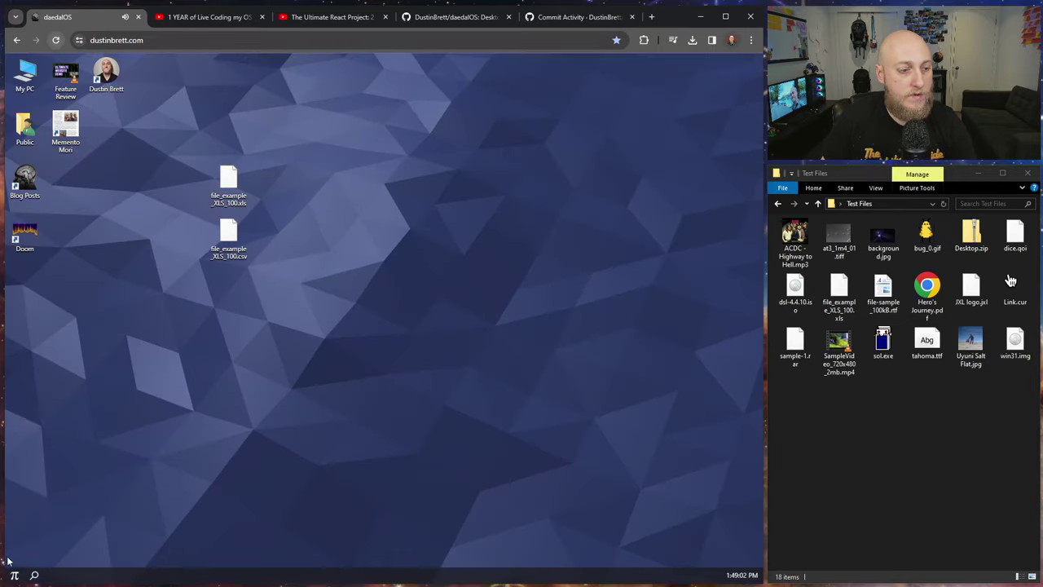
click(14, 575)
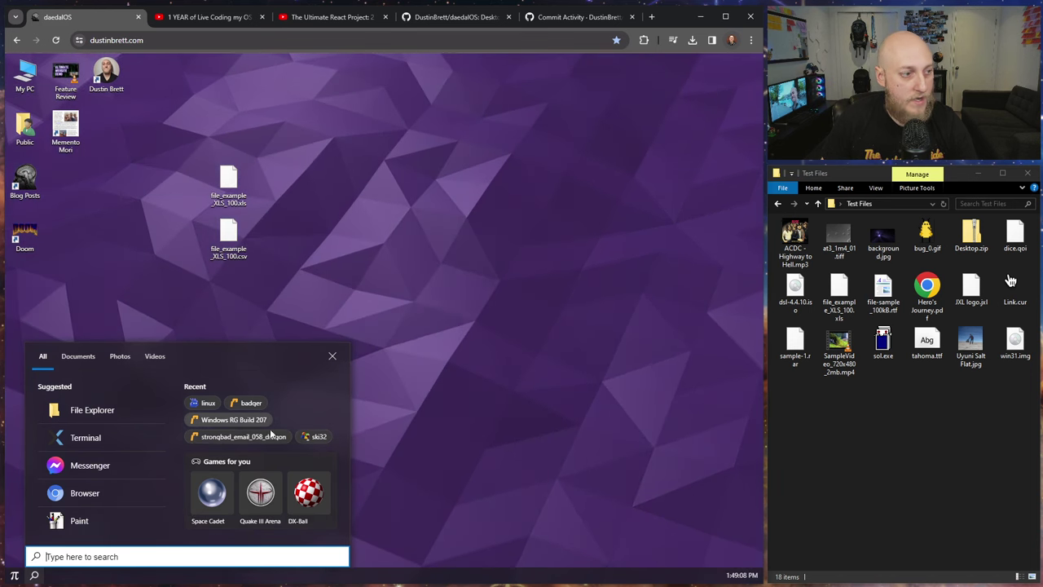
click(210, 499)
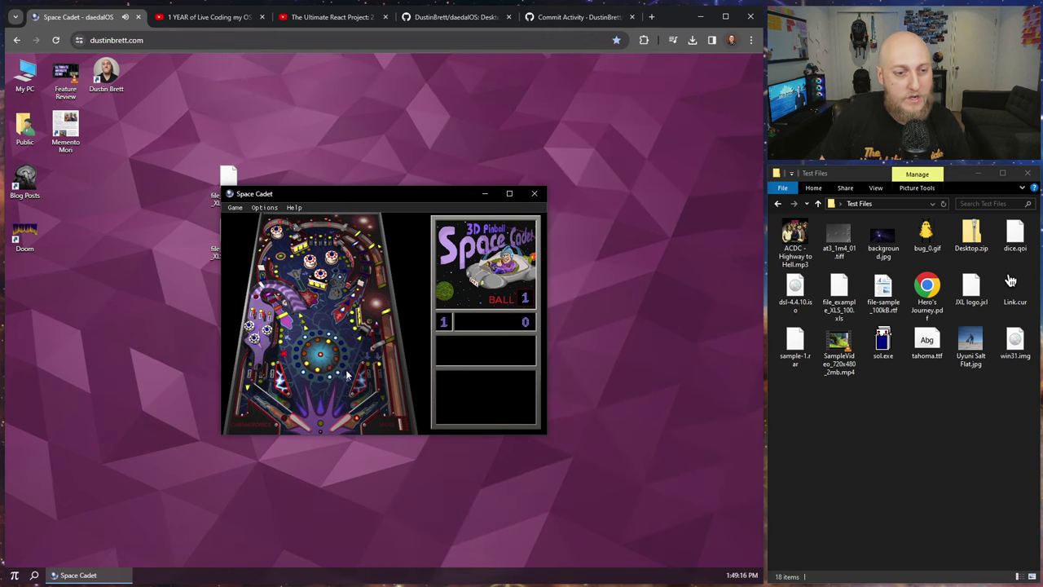
click(265, 208)
click(262, 233)
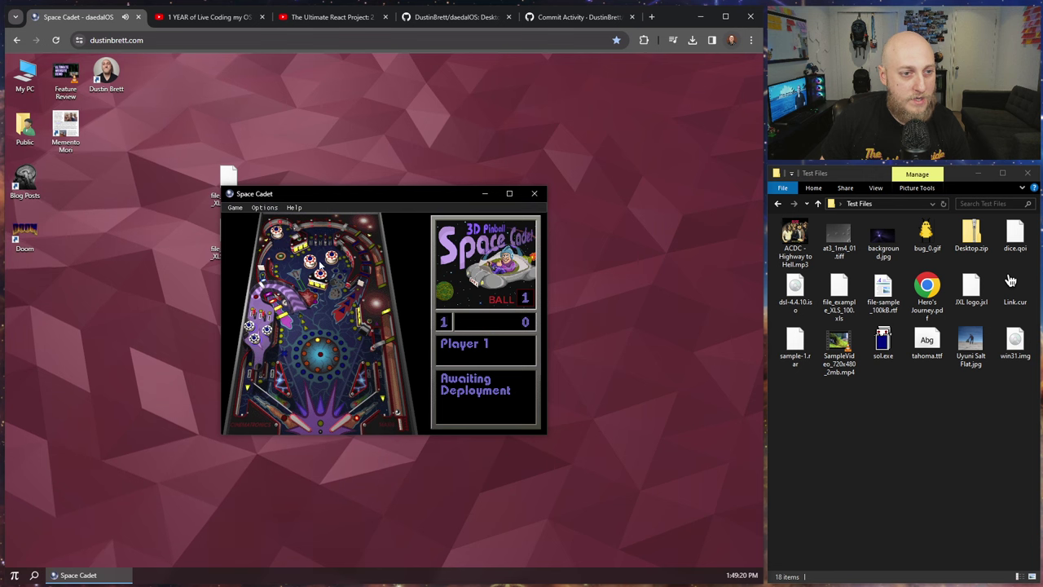
click(271, 208)
click(303, 233)
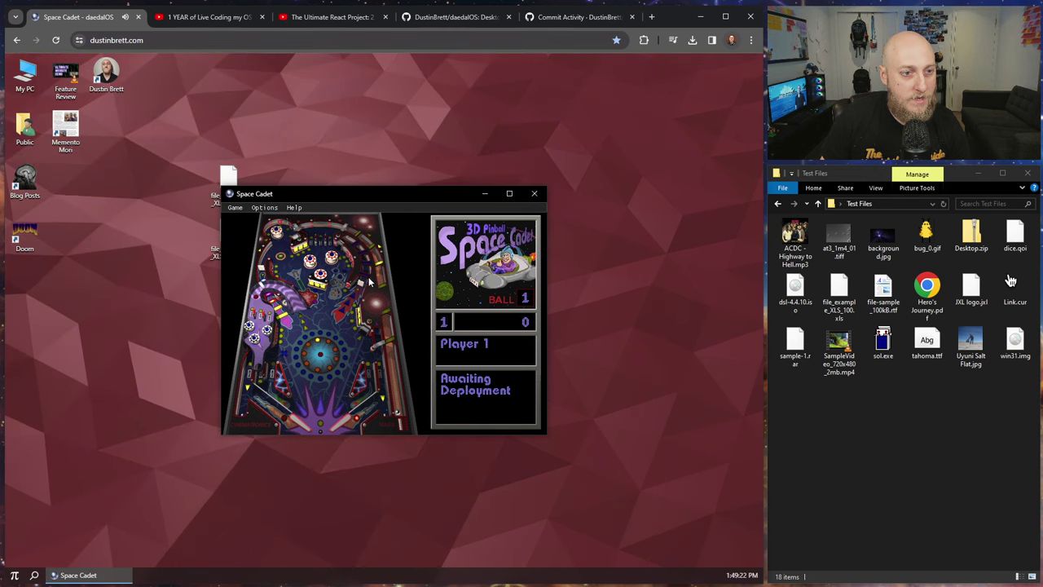
Step: Close Space Cadet and launch Quake III Arena from the Games folder
click(534, 194)
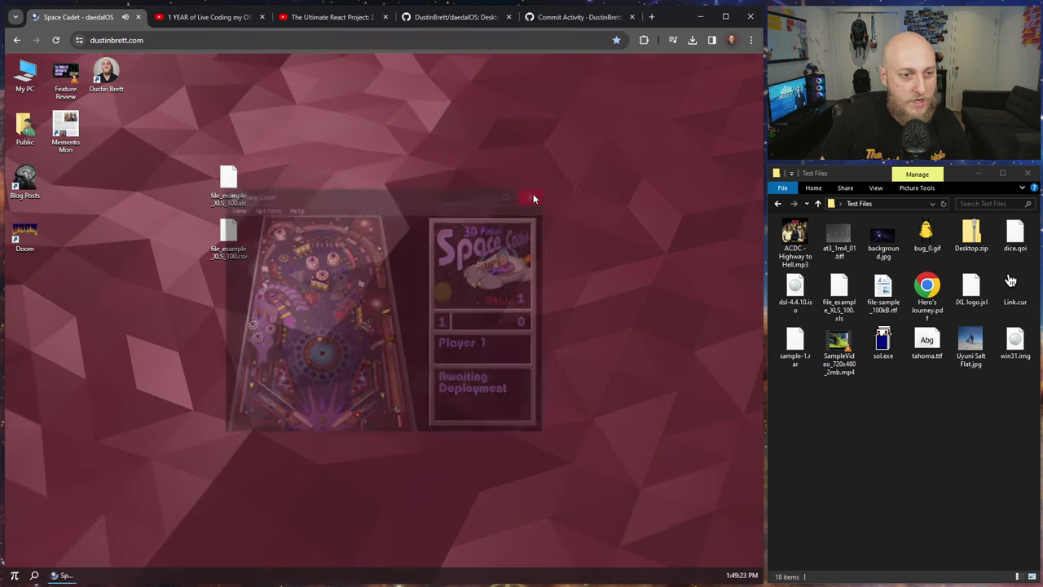
click(14, 575)
click(107, 389)
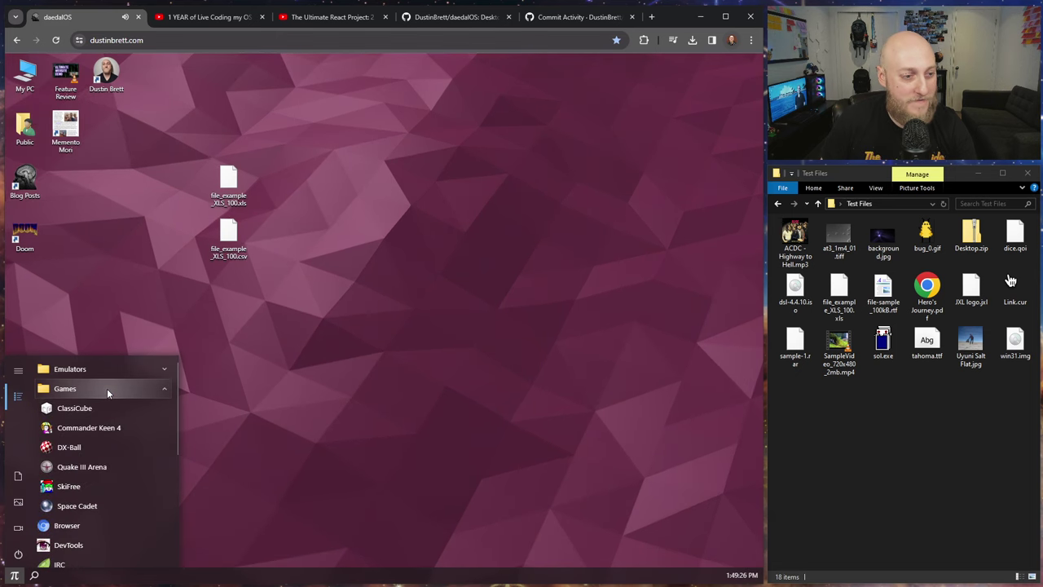
click(81, 466)
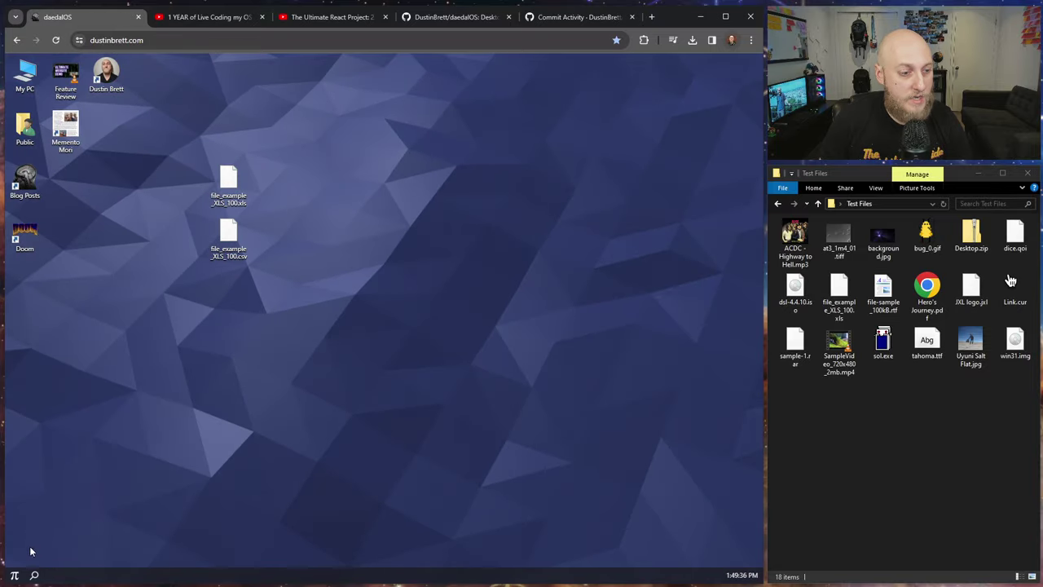
Step: Launch Quake III Arena from the suggested games and start a single-player match on level Q3DM1
click(14, 575)
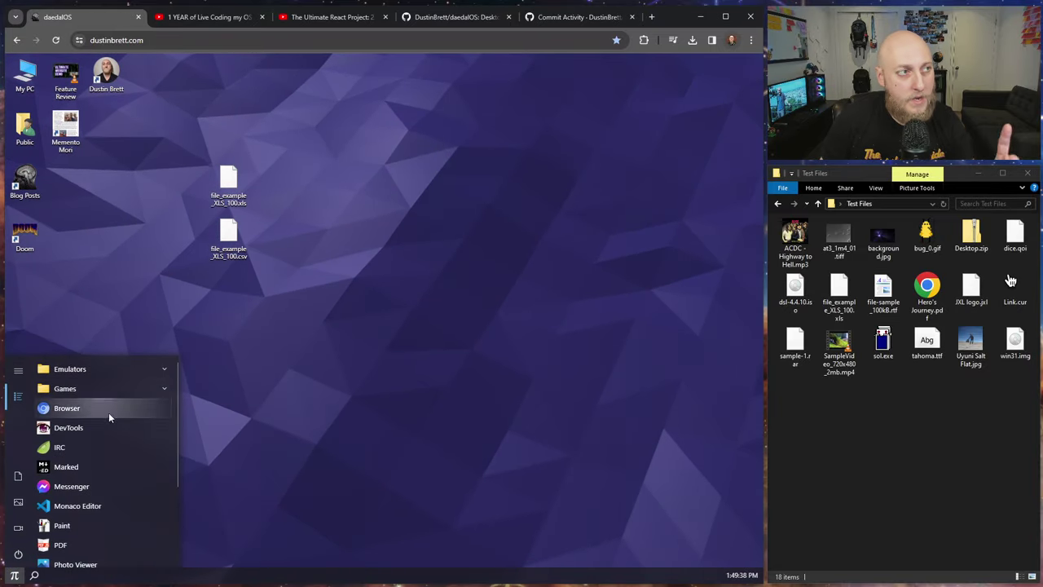
click(105, 544)
click(34, 575)
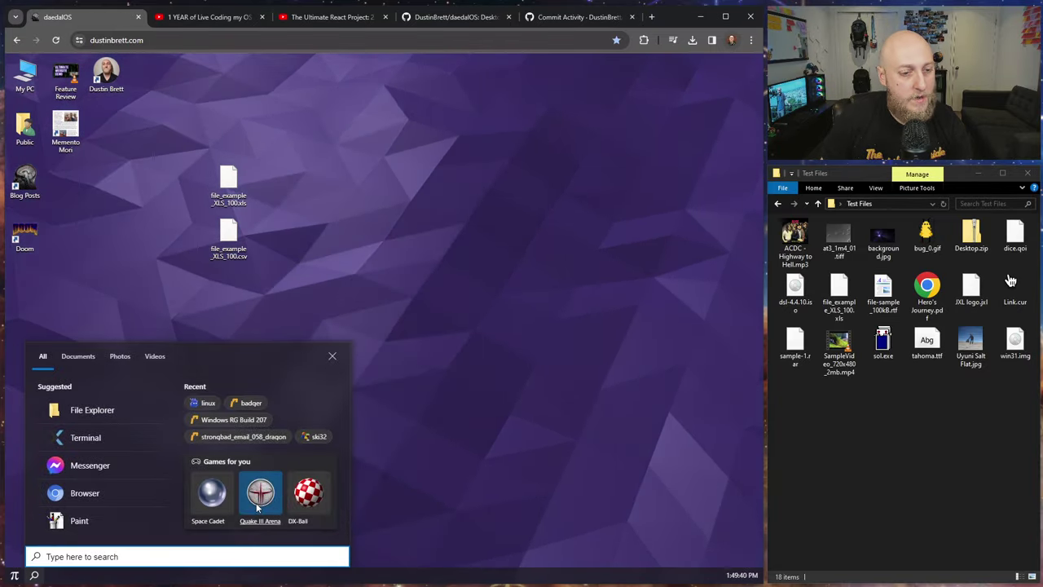
click(256, 503)
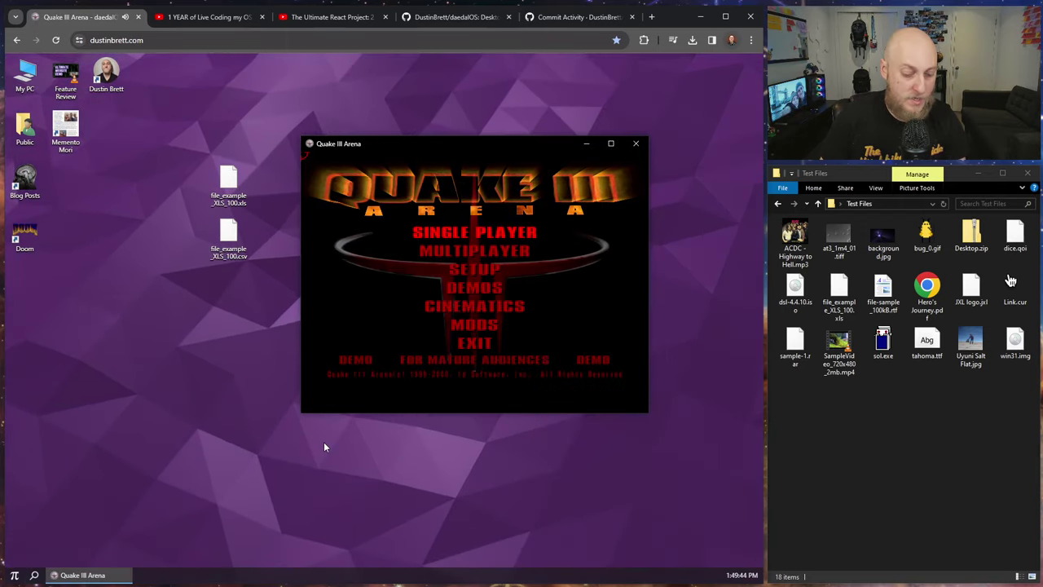
click(471, 232)
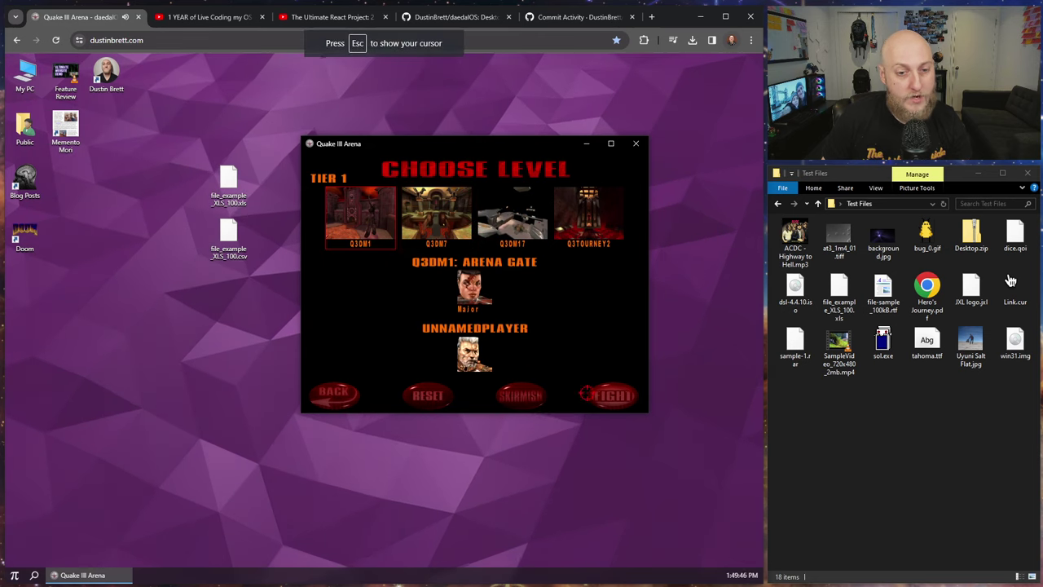
click(615, 396)
click(615, 396)
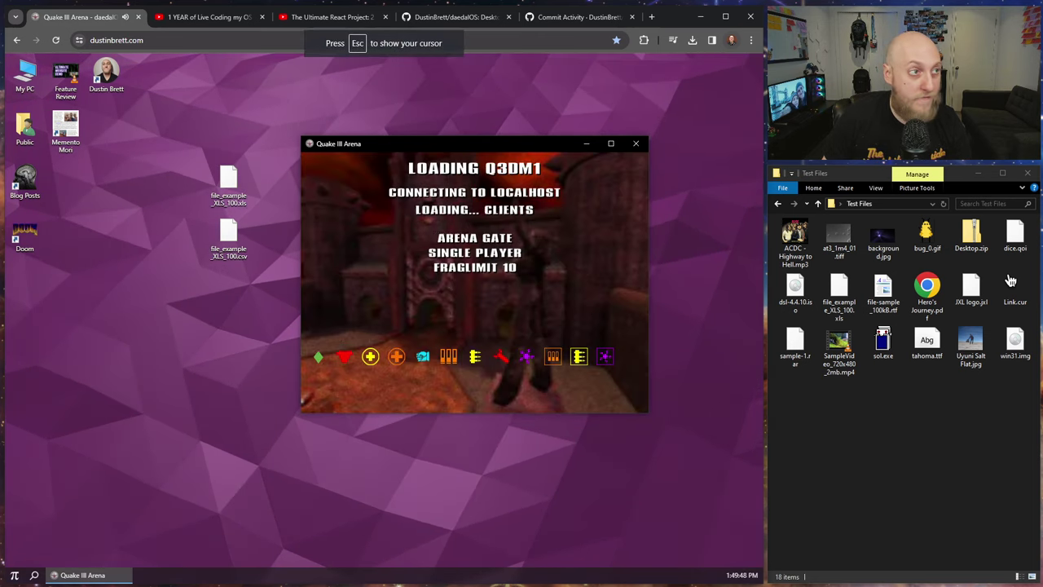
Step: Walk forward through the Q3DM1 arena
key(w)
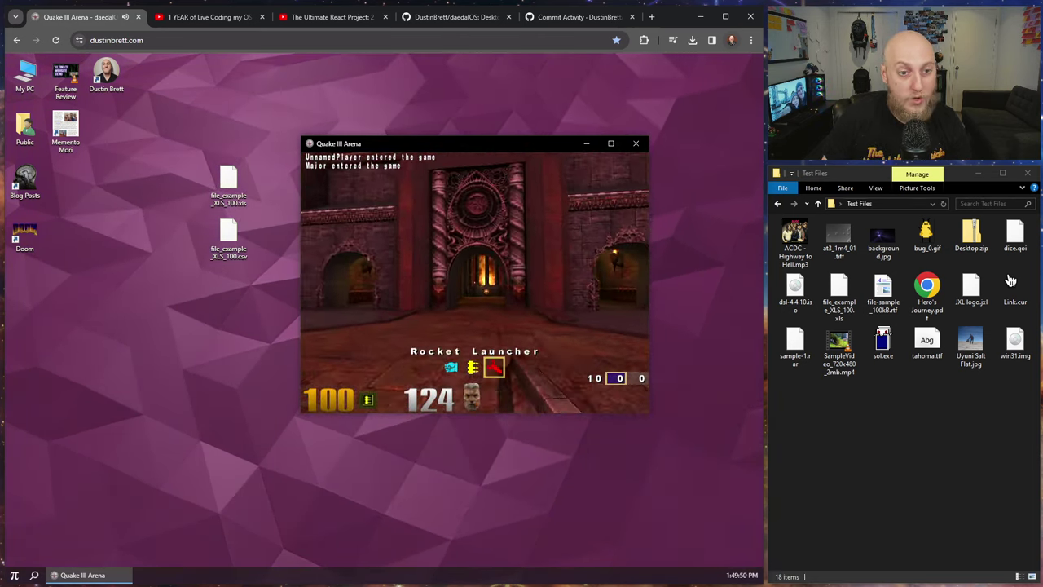
key(w)
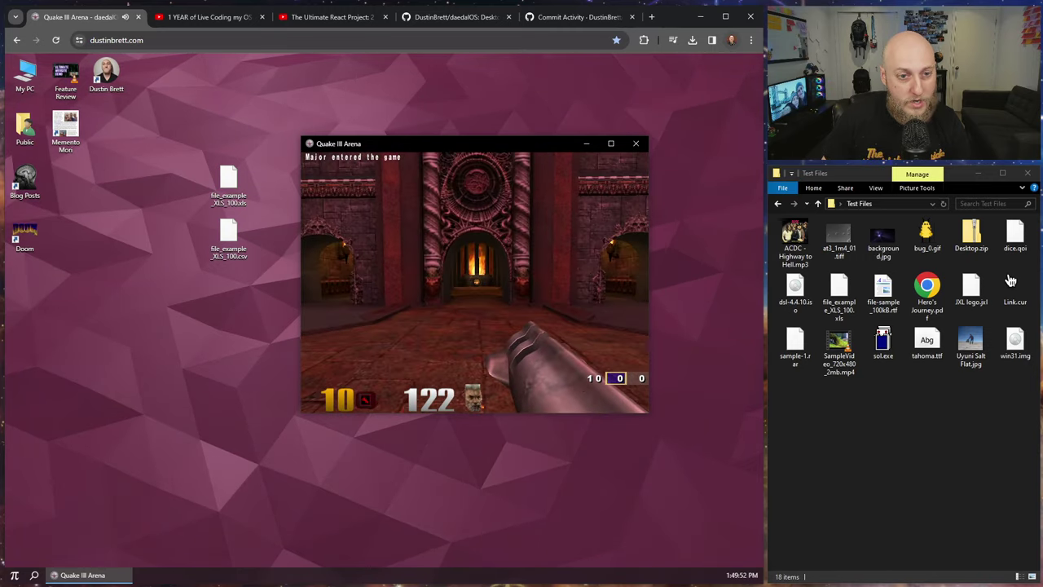
key(w)
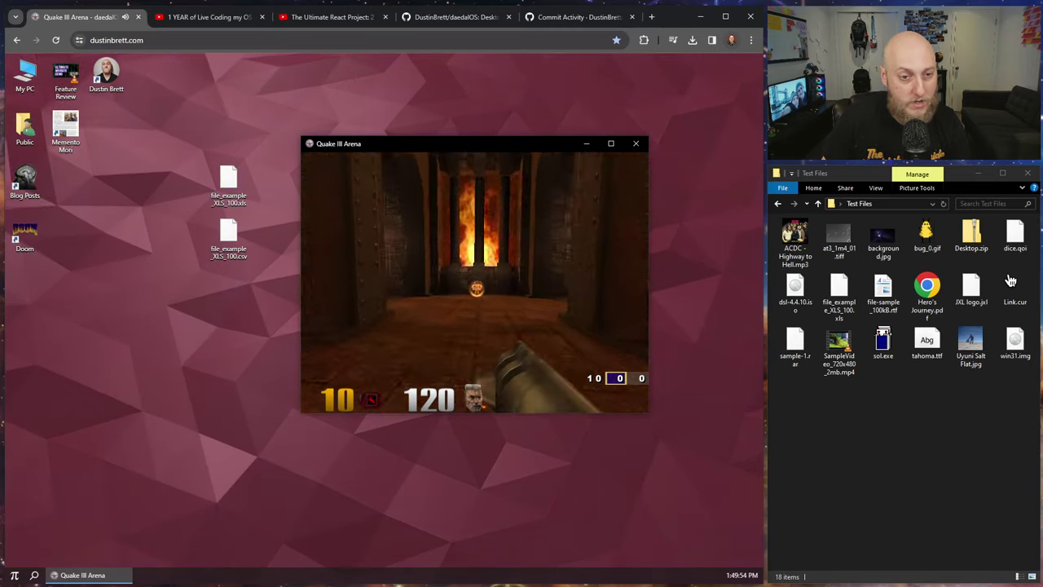
key(w)
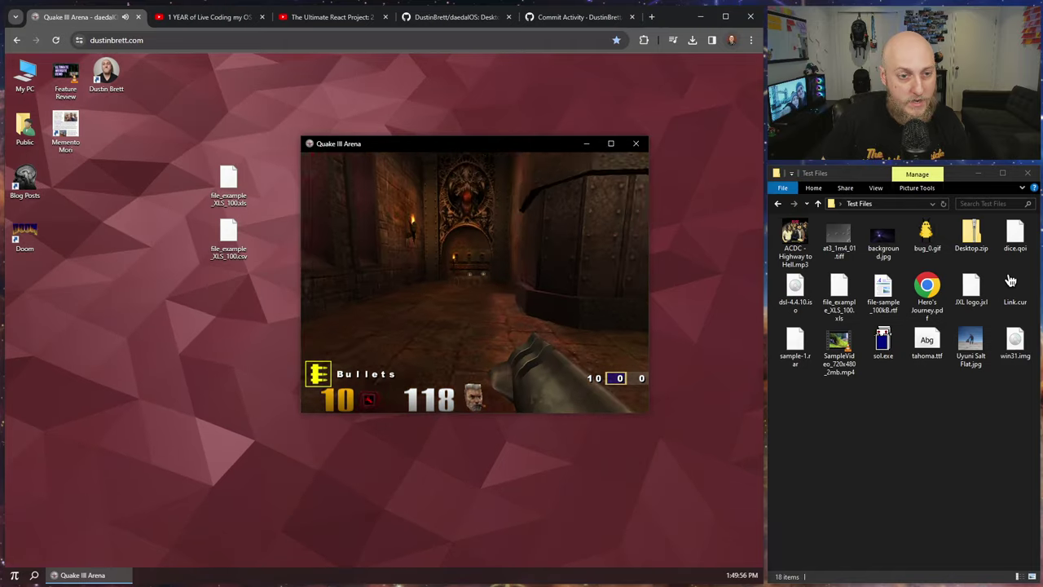
key(w)
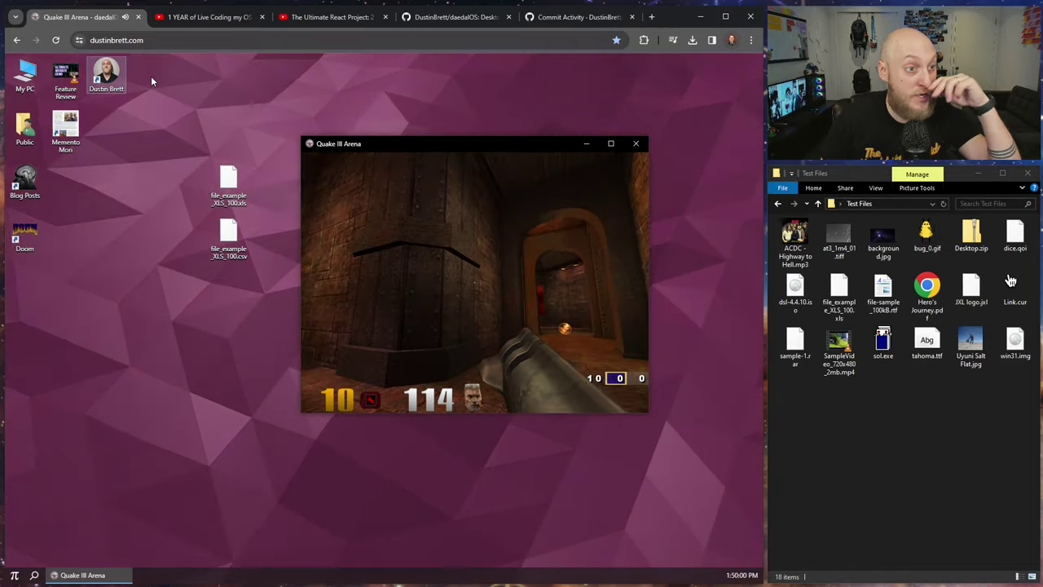
Step: Maximize the Quake III Arena window, fight the opponent Major briefly, and close the game
click(610, 143)
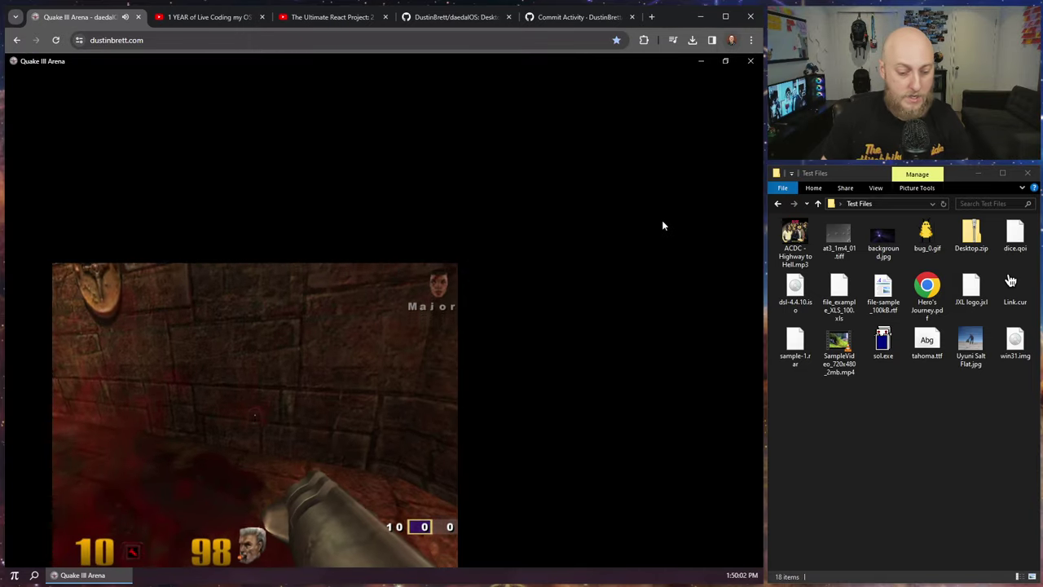
key(w)
click(235, 253)
key(w)
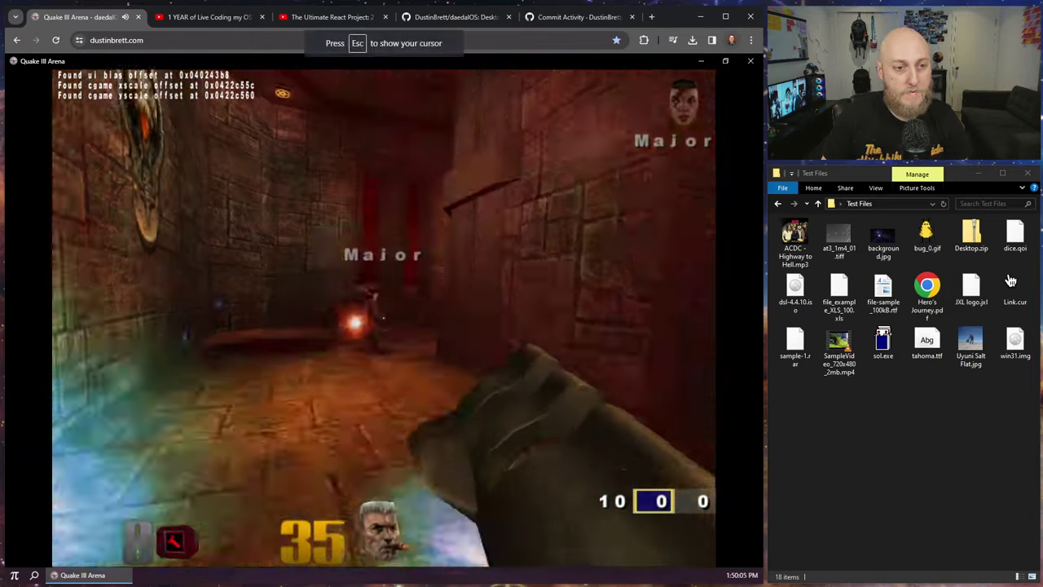
click(294, 258)
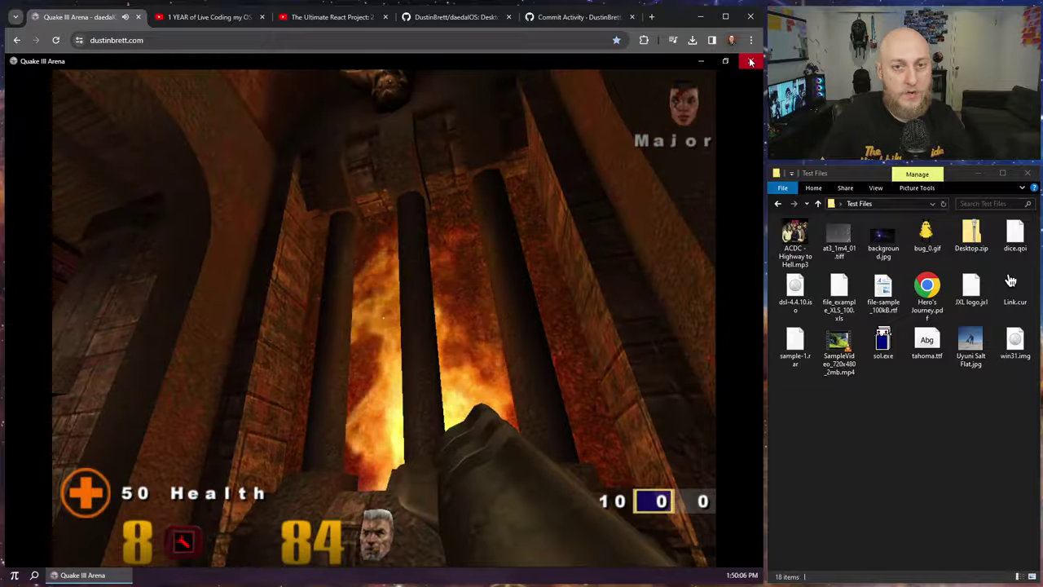
click(751, 60)
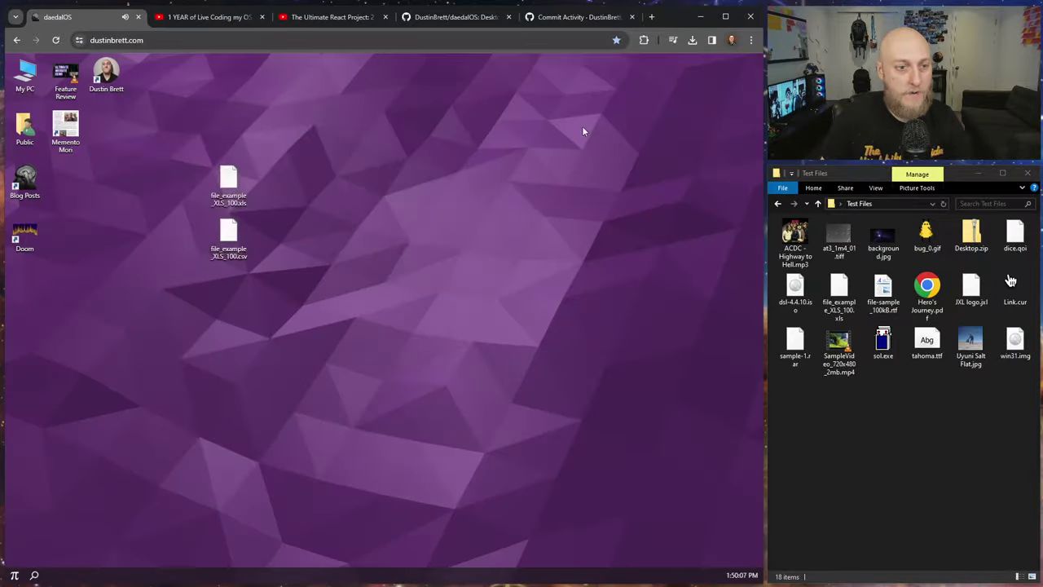
Step: Open the desktop's DevTools and enlarge its window in width and height
click(14, 575)
click(81, 391)
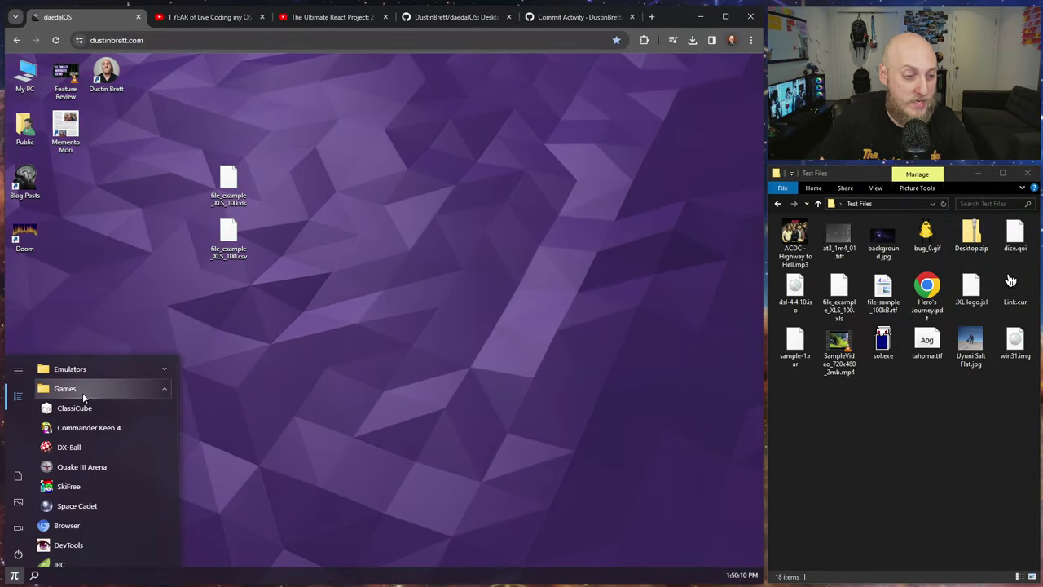
click(82, 393)
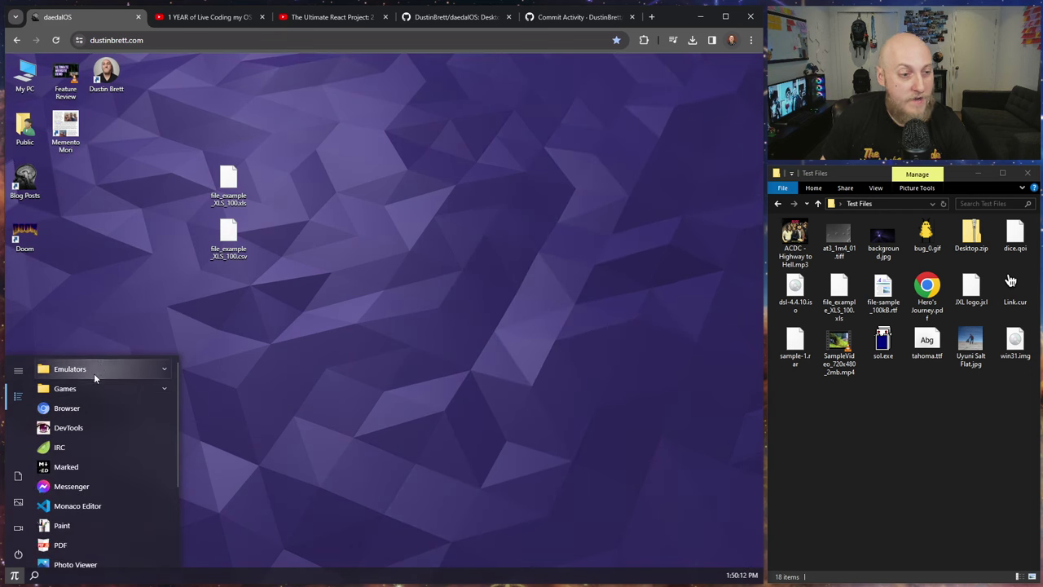
click(118, 431)
right_click(366, 211)
click(385, 356)
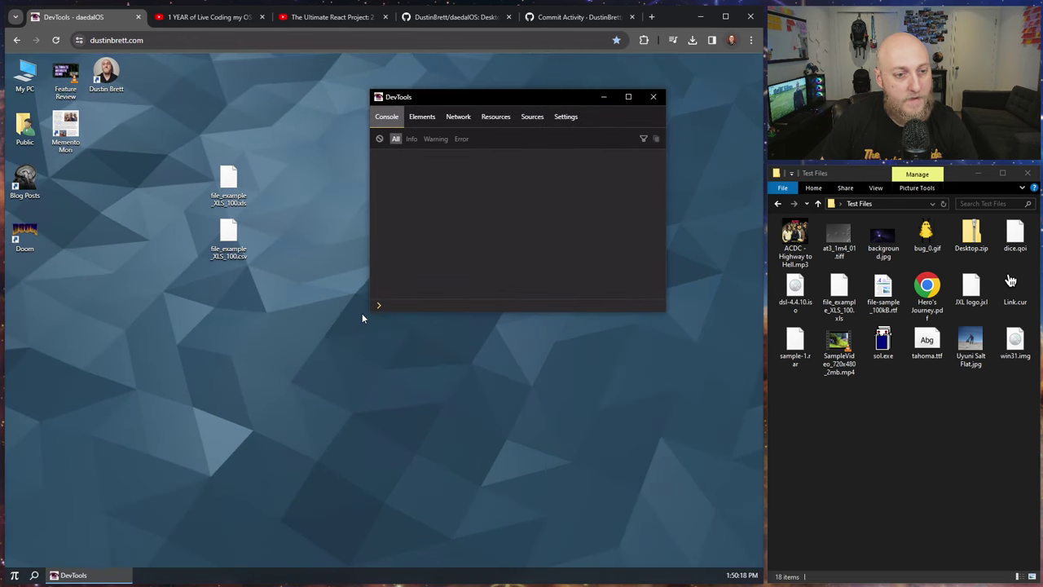
drag(370, 308, 328, 373)
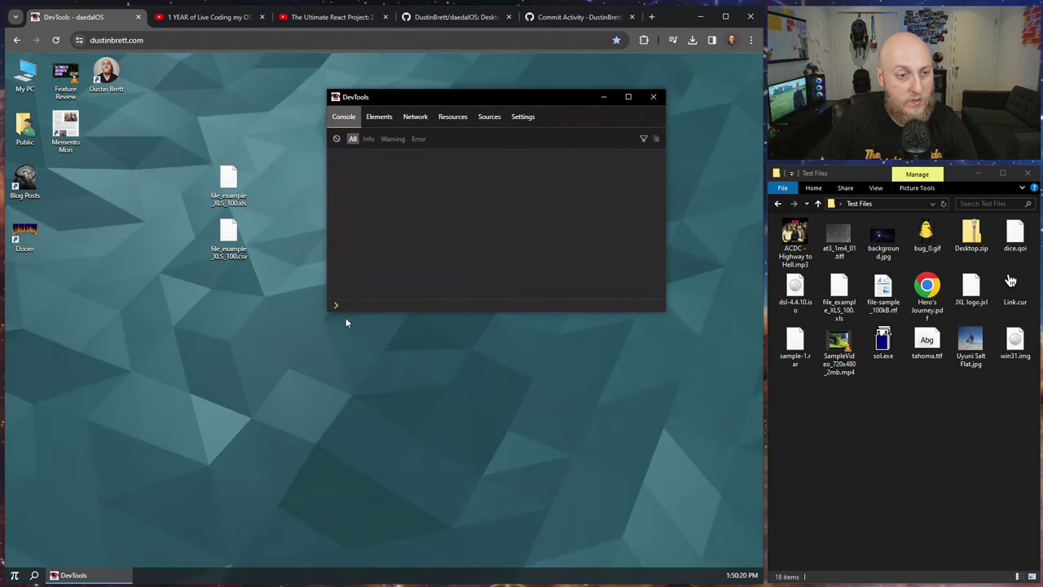
drag(352, 313, 363, 359)
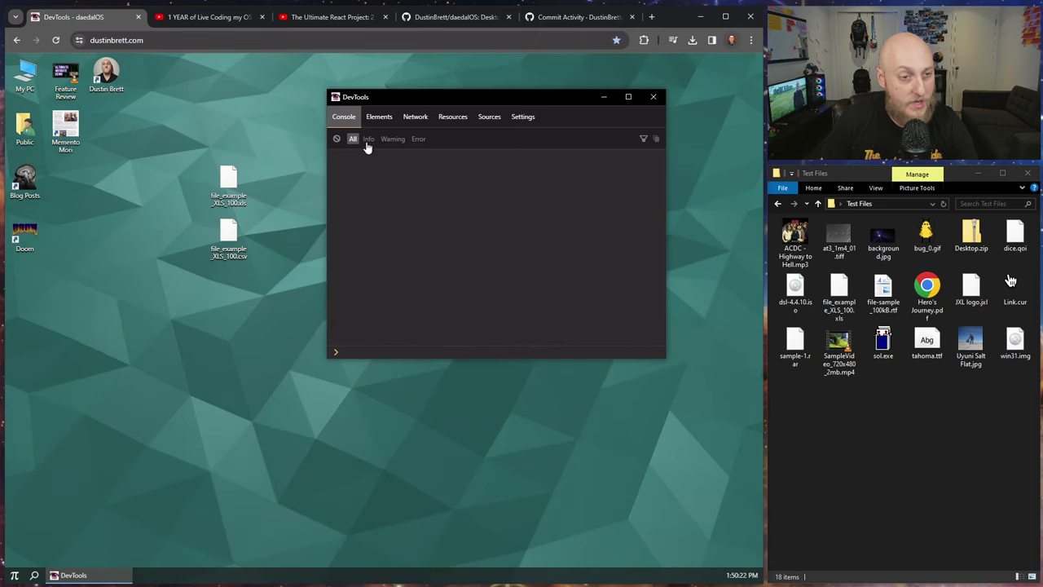
Step: Expand the page's element tree in DevTools down to the list of desktop icons
click(379, 117)
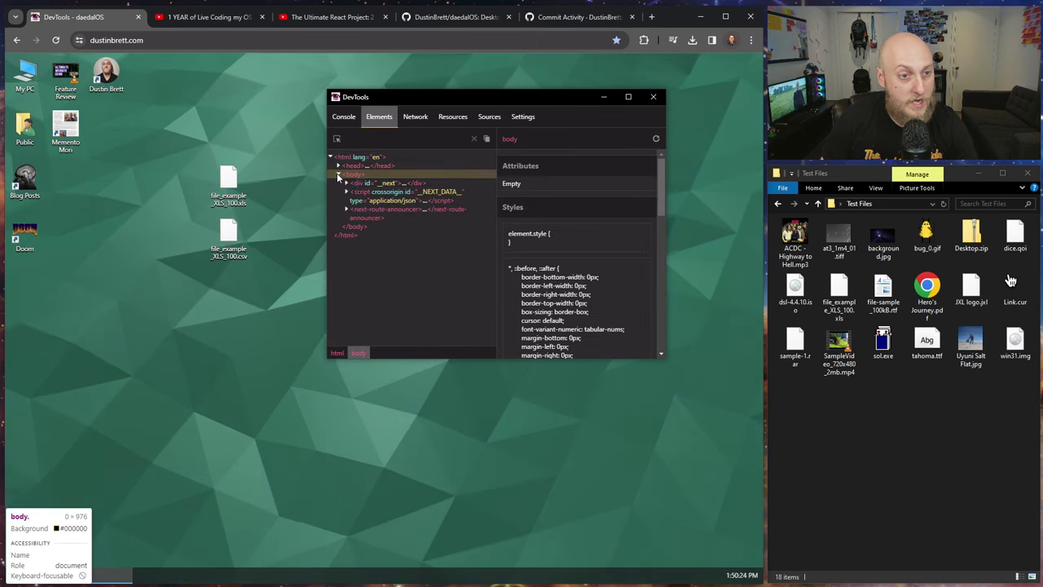
click(346, 183)
click(353, 192)
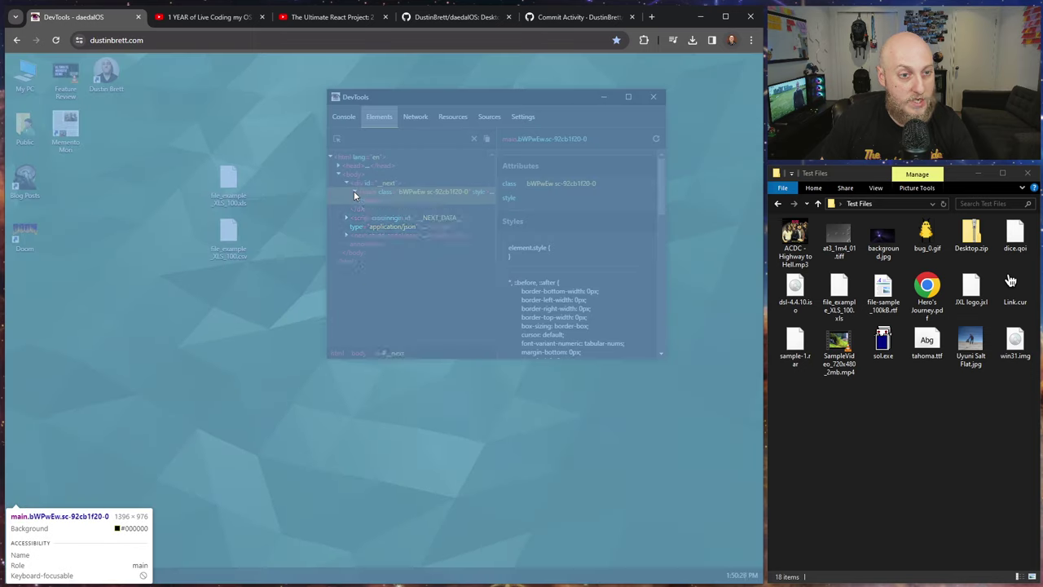
click(353, 192)
click(363, 211)
click(383, 234)
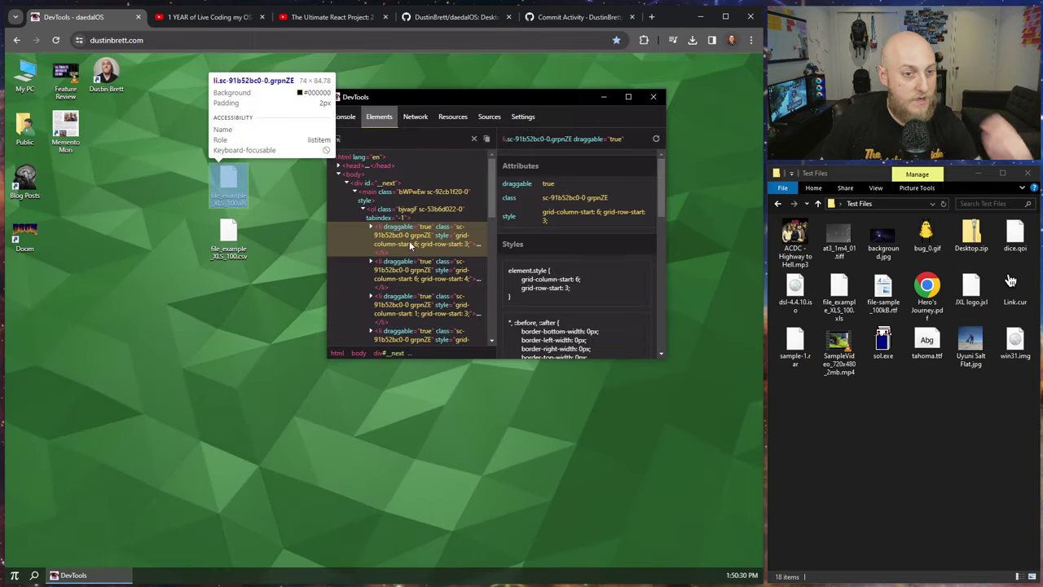
Step: Examine the file_example_XLS_100.xls icon's markup, from its list item and button down to the first picture source
click(371, 226)
click(379, 252)
click(385, 259)
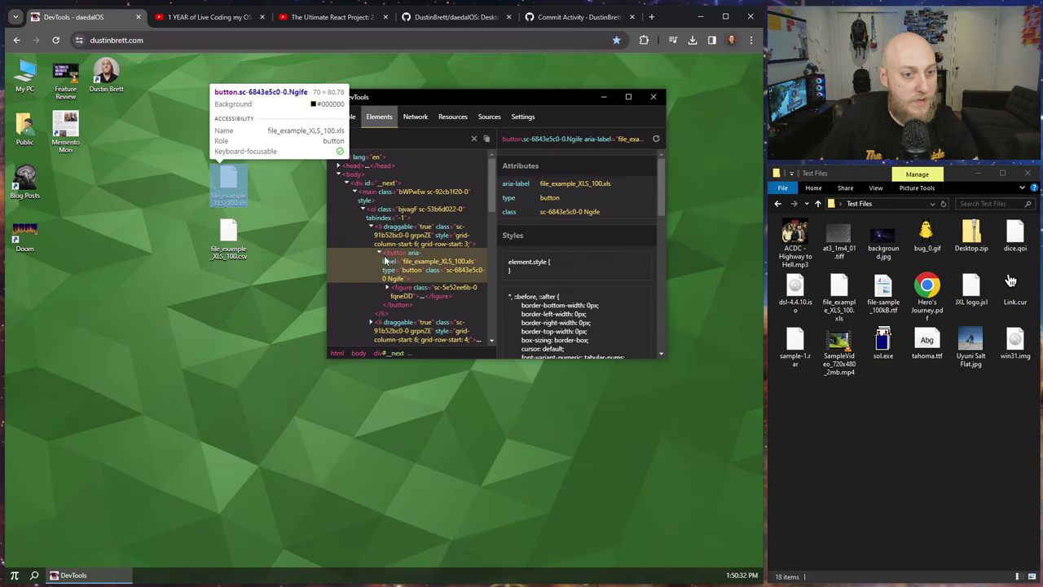
click(388, 288)
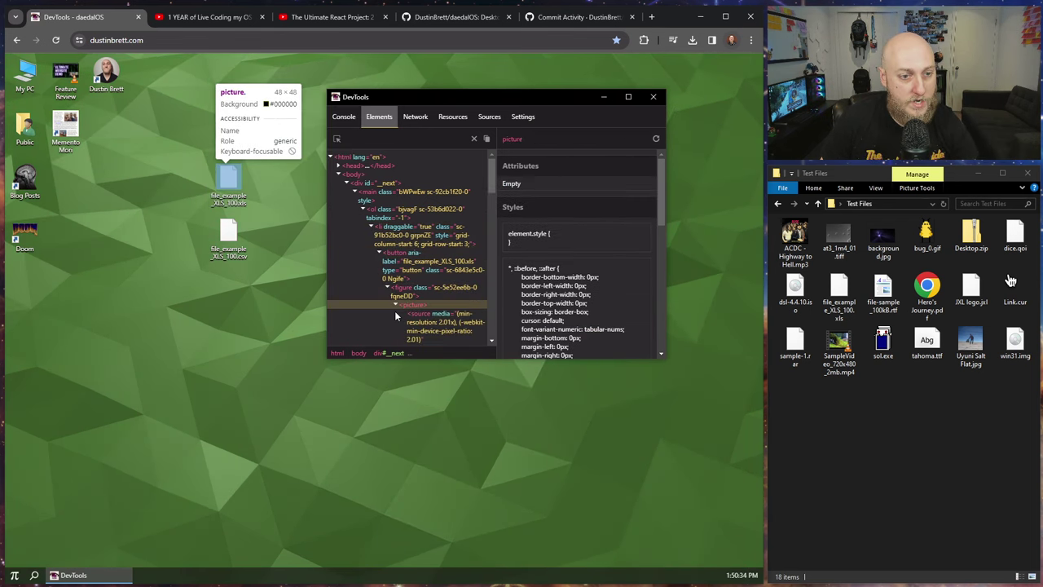
click(396, 305)
scroll(414, 313, down, 2)
click(427, 212)
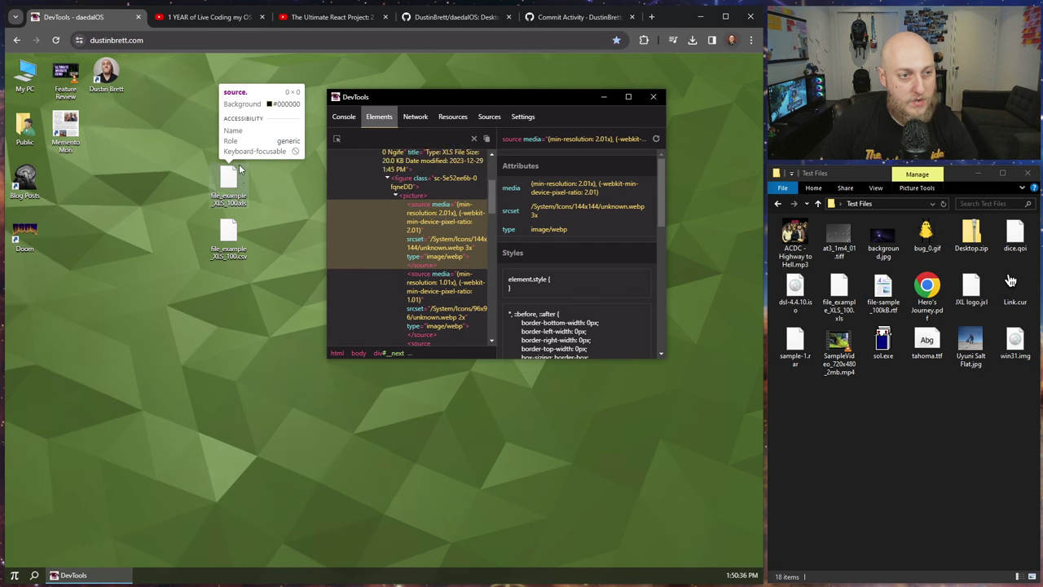
Step: Show the DevTools network log and open the Public folder's Videos subfolder, placing its window beside DevTools
click(406, 121)
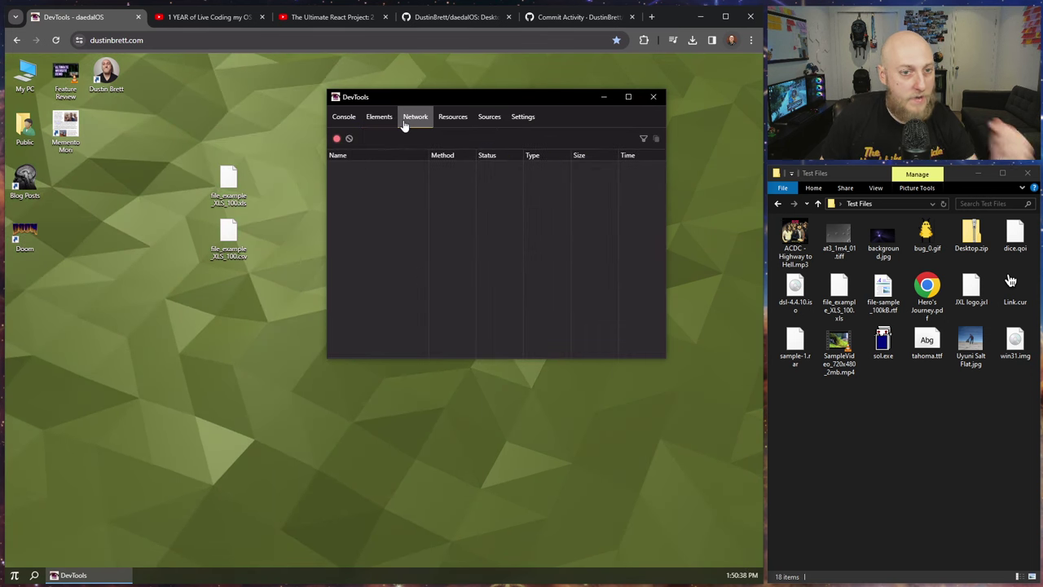
double_click(25, 126)
drag(400, 119, 202, 161)
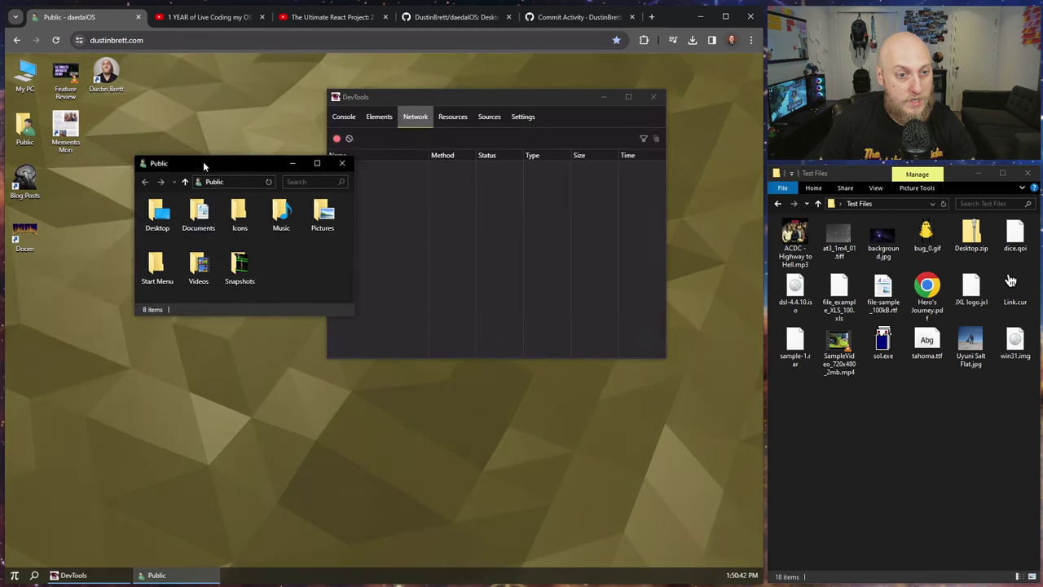
double_click(181, 272)
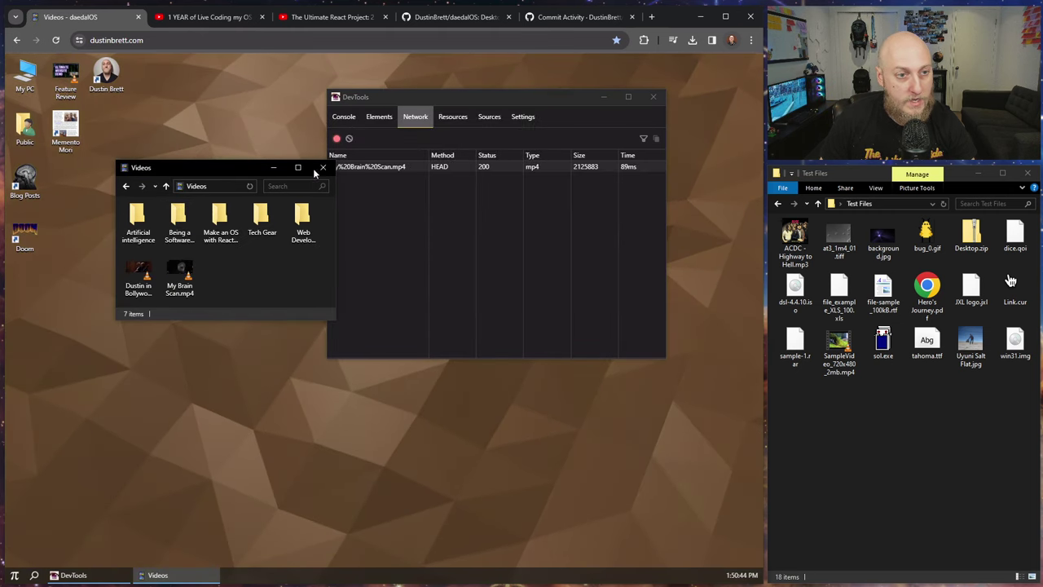
drag(207, 168, 180, 177)
Step: Examine the response headers of the My Brain Scan.mp4 HEAD request, then play the video and examine its GET request
click(415, 167)
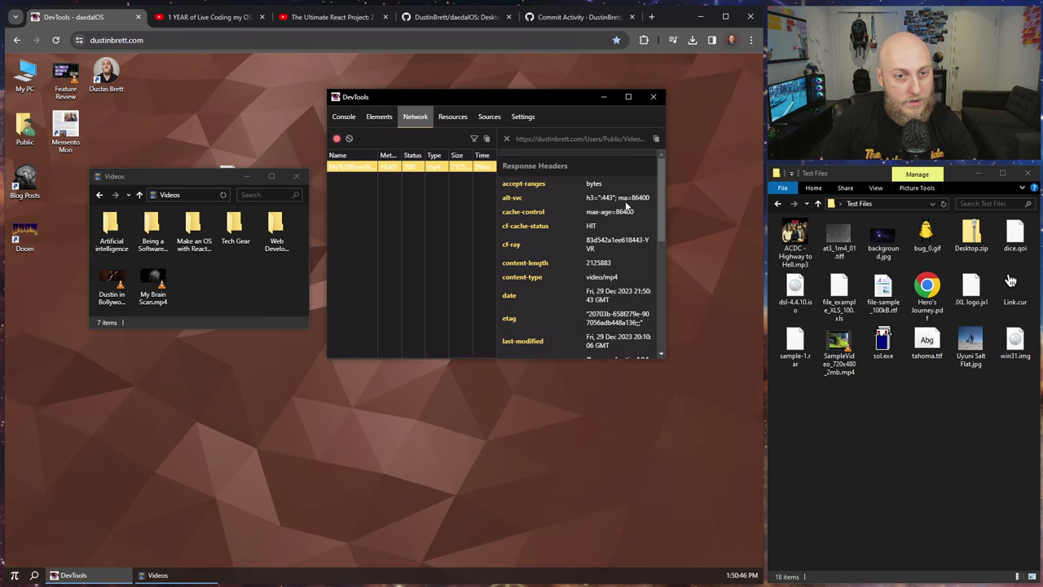
mouse_move(661, 190)
mouse_down()
mouse_move(658, 233)
mouse_move(660, 205)
mouse_up()
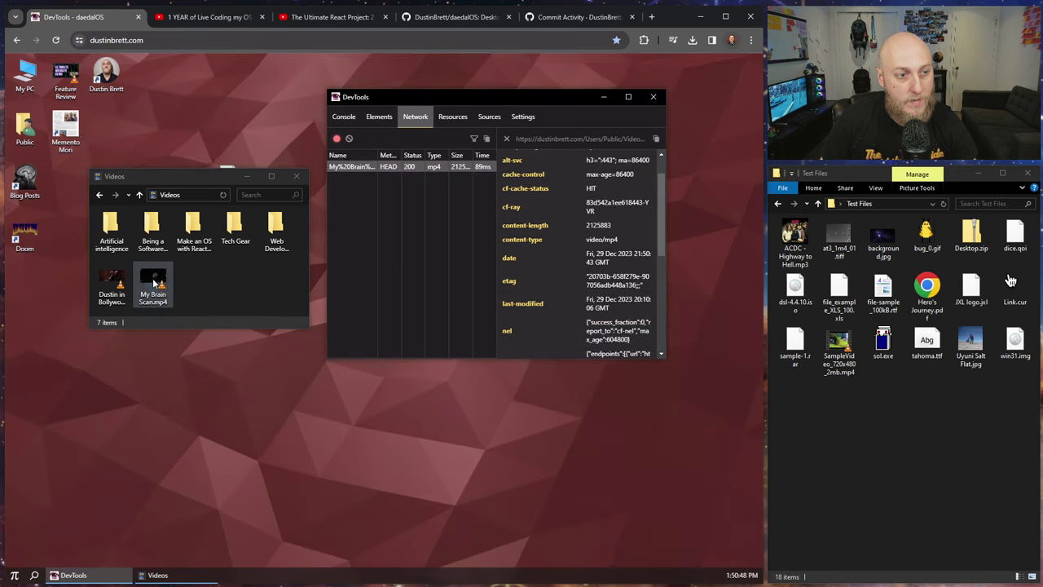
double_click(153, 283)
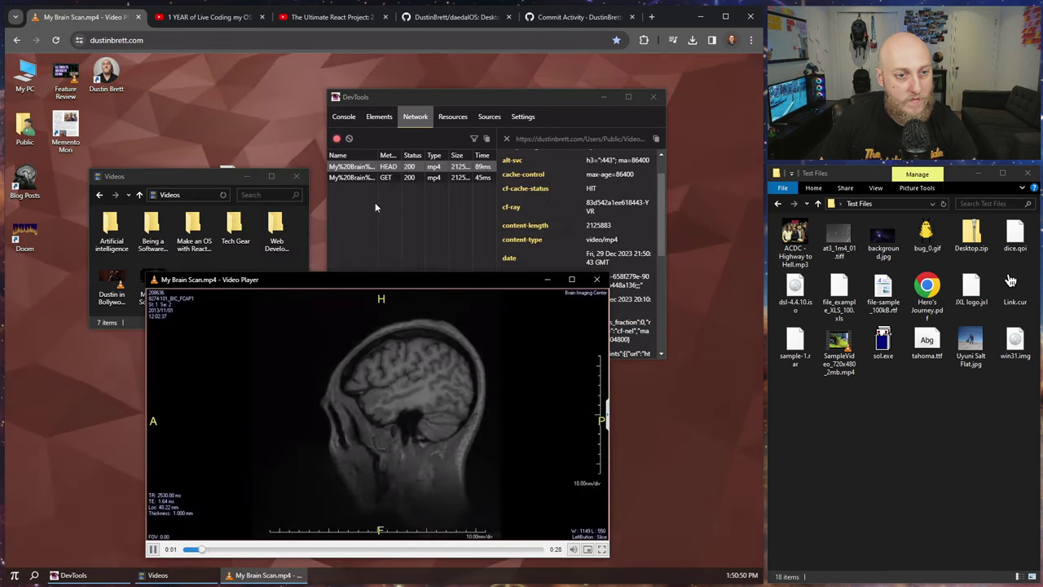
click(342, 177)
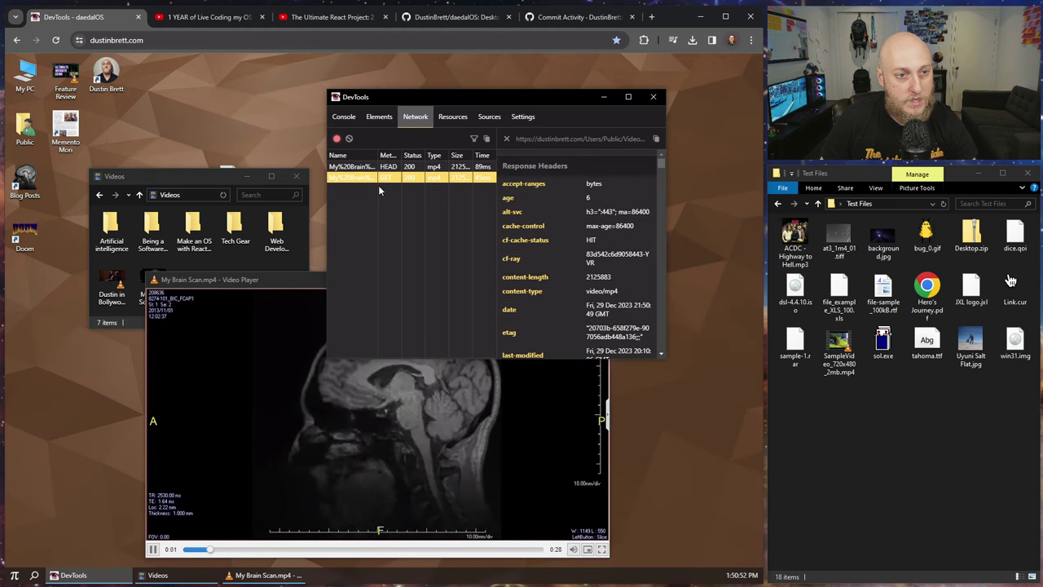
Step: Close the My Brain Scan.mp4 video, then look through DevTools' Resources, Sources and Settings views before closing DevTools
click(266, 281)
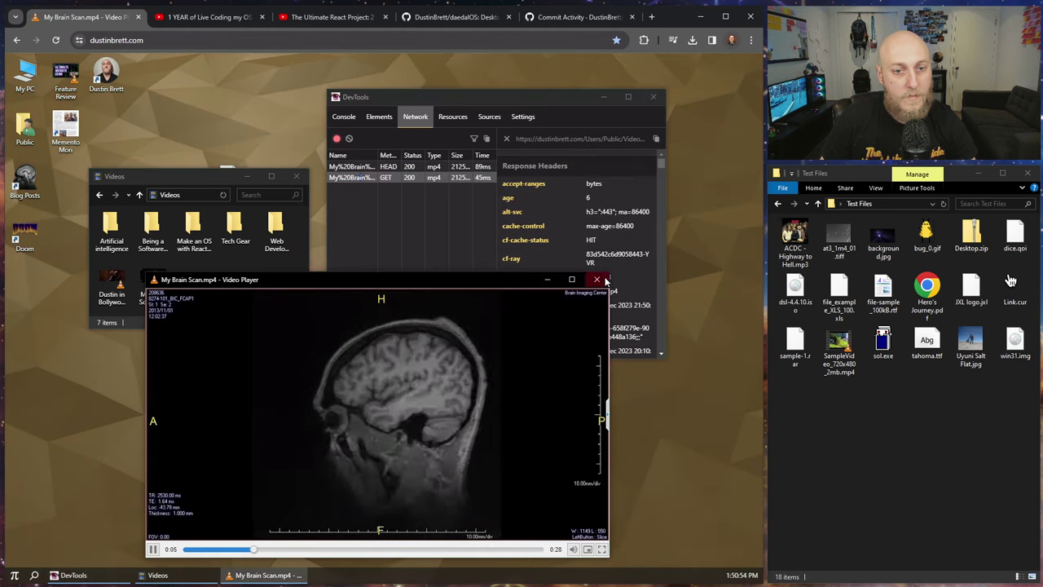
click(597, 280)
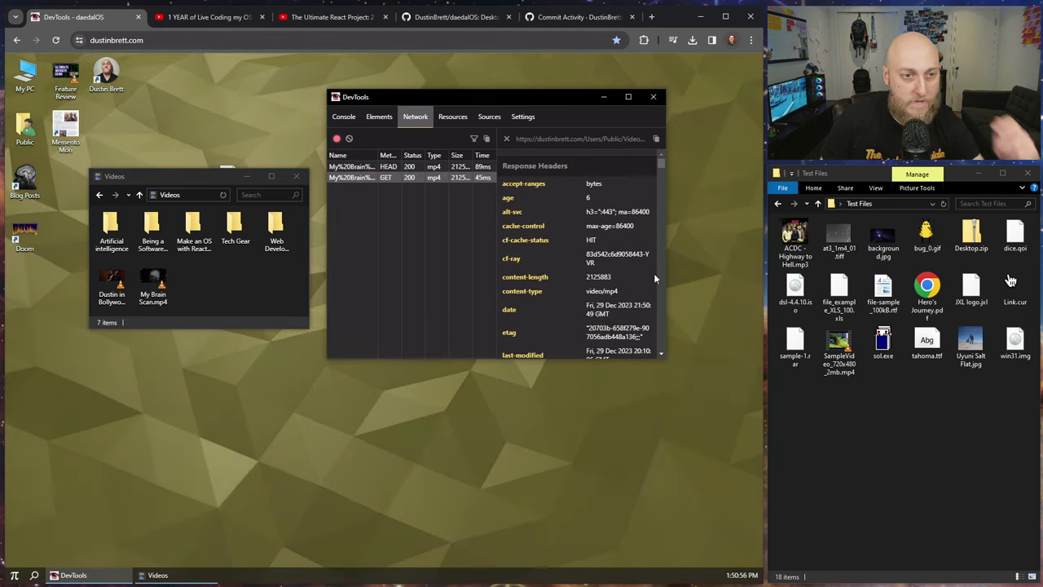
click(456, 118)
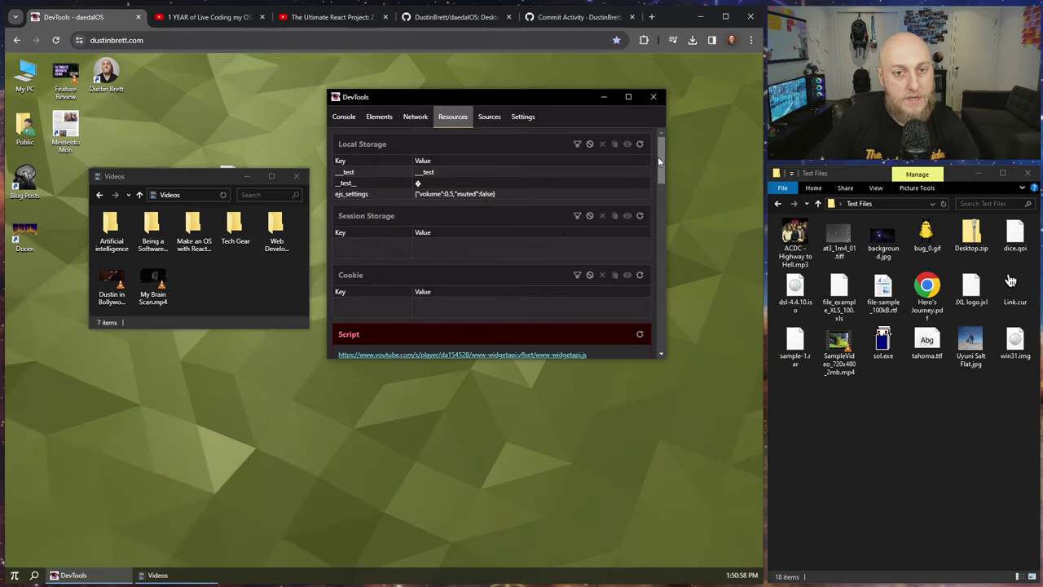
drag(657, 156, 571, 108)
click(493, 118)
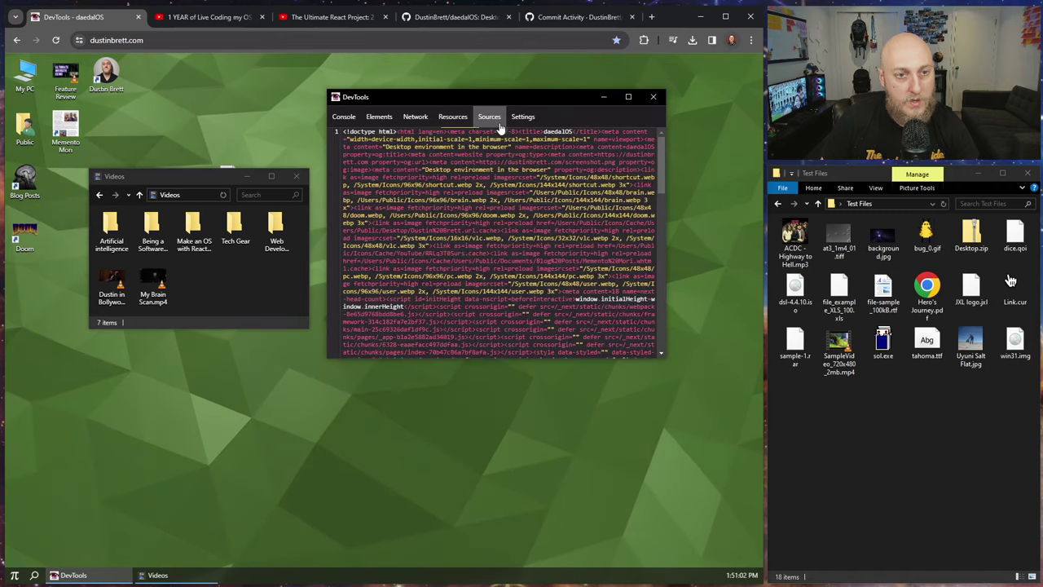
click(521, 117)
click(655, 98)
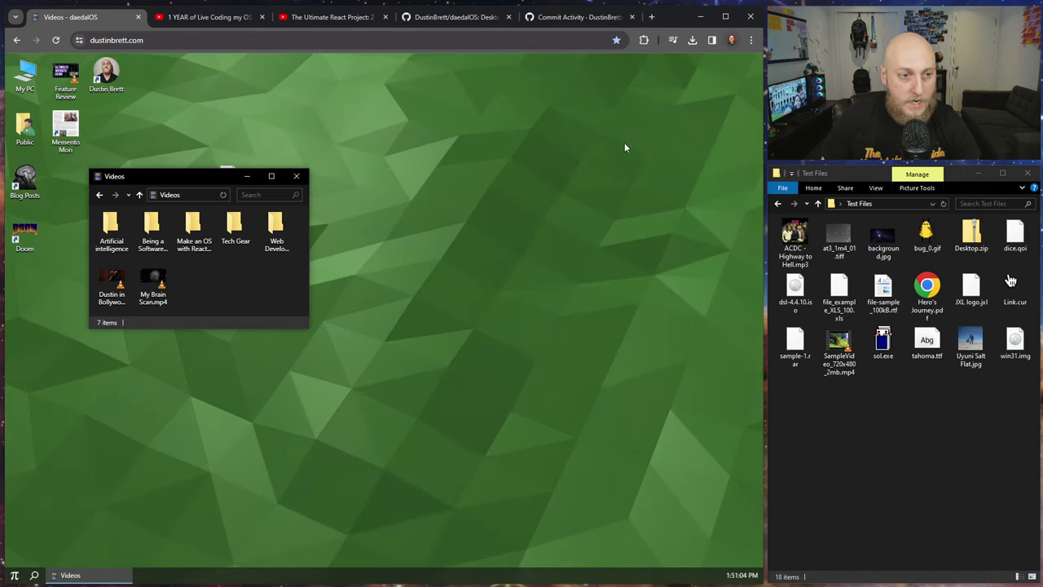
Step: View the desktop's page source in an enlarged Monaco Editor window, look through index.html and close it
right_click(360, 231)
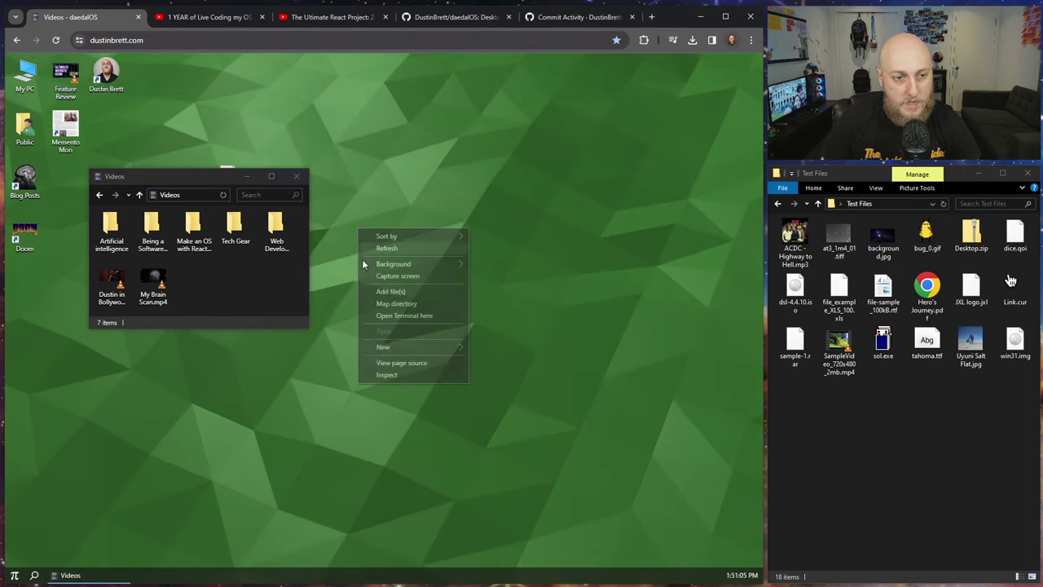
click(391, 364)
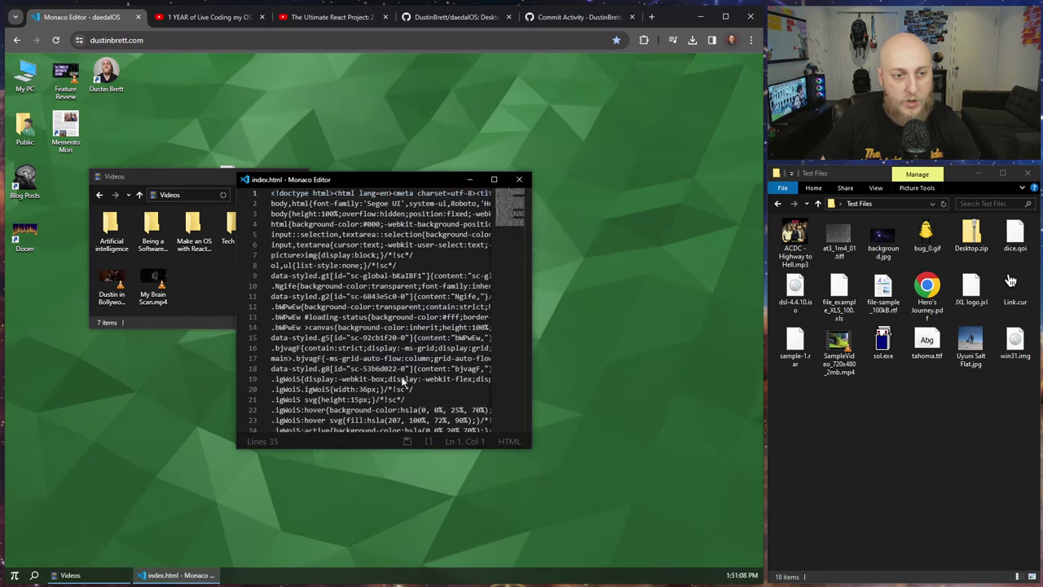
click(373, 193)
drag(376, 180, 349, 88)
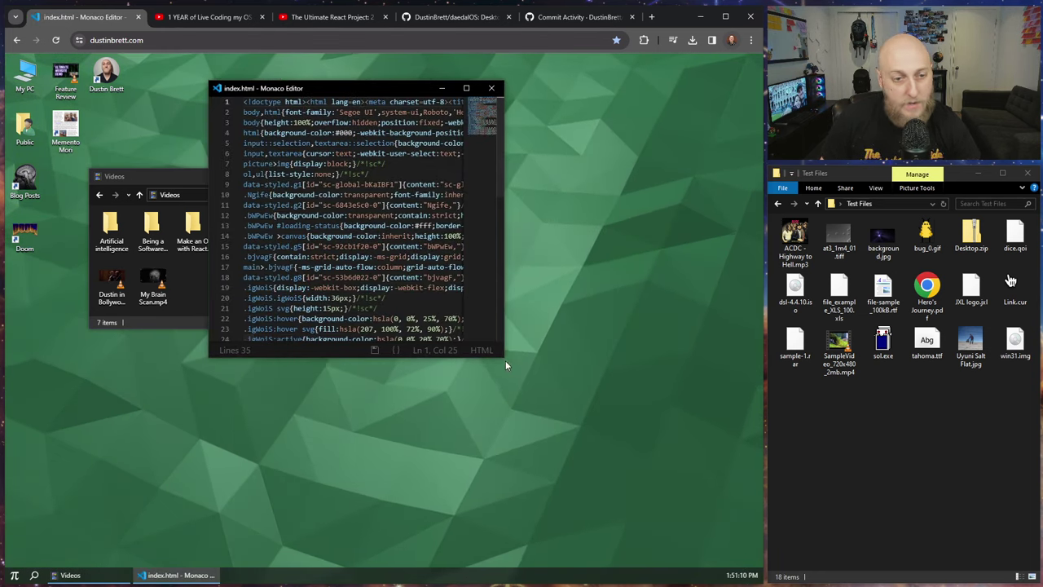
drag(505, 357, 597, 466)
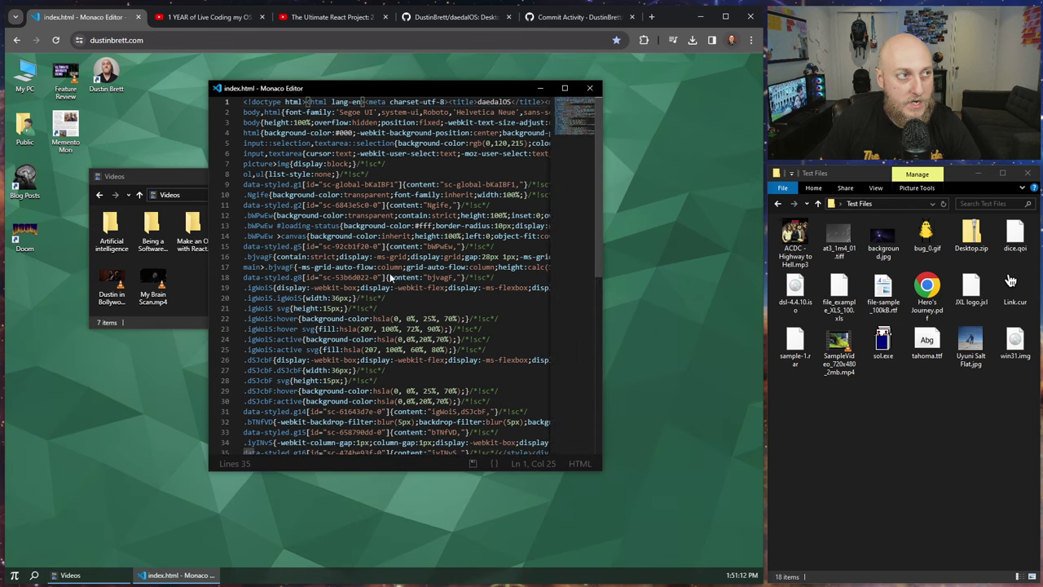
drag(599, 136, 575, 120)
click(590, 89)
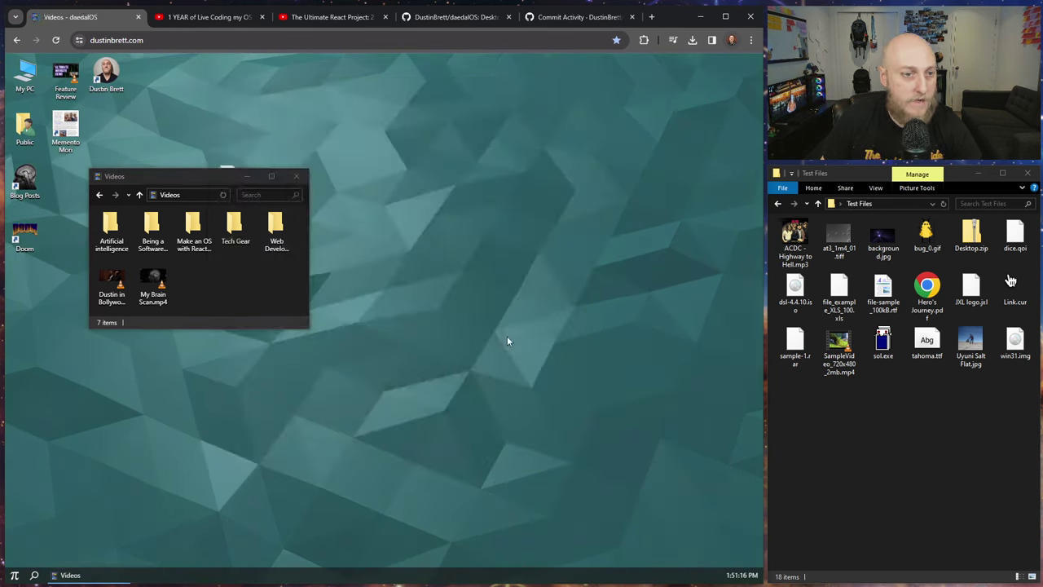
Step: Open the IRC client, examine the Libera.Chat network messages in a larger window and close the client
click(15, 576)
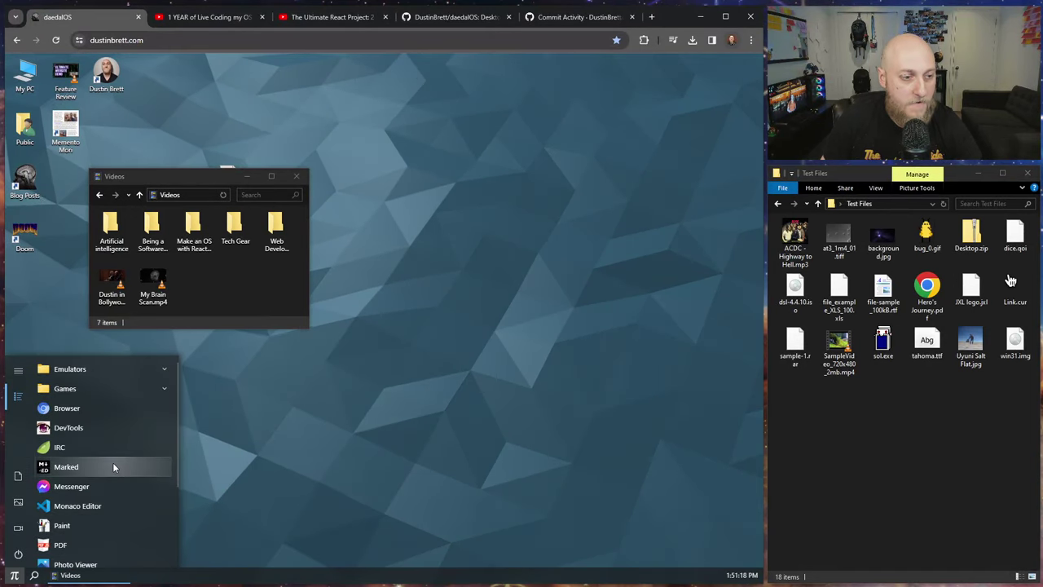
click(59, 451)
drag(364, 170, 461, 114)
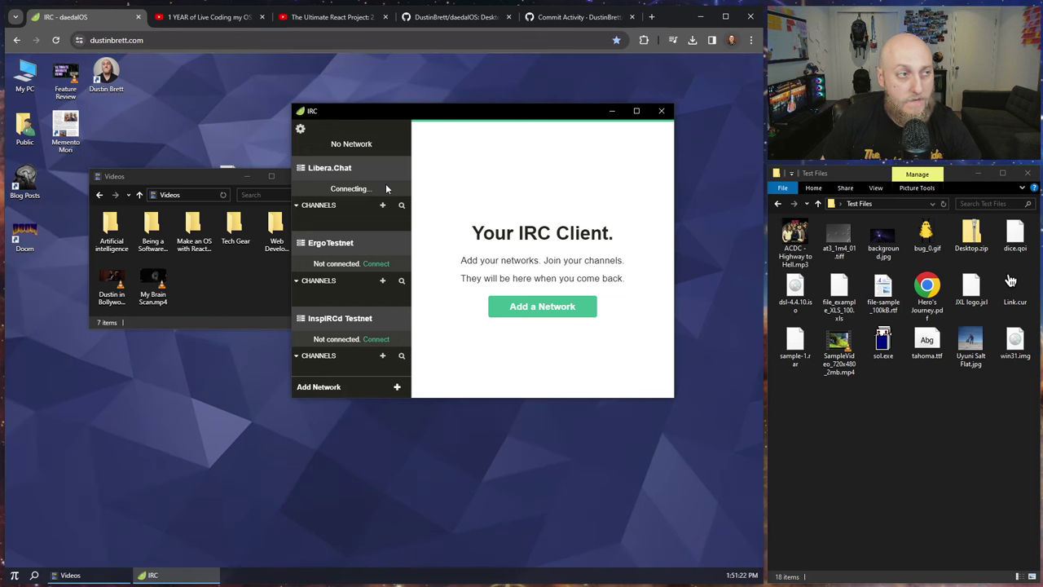
click(340, 170)
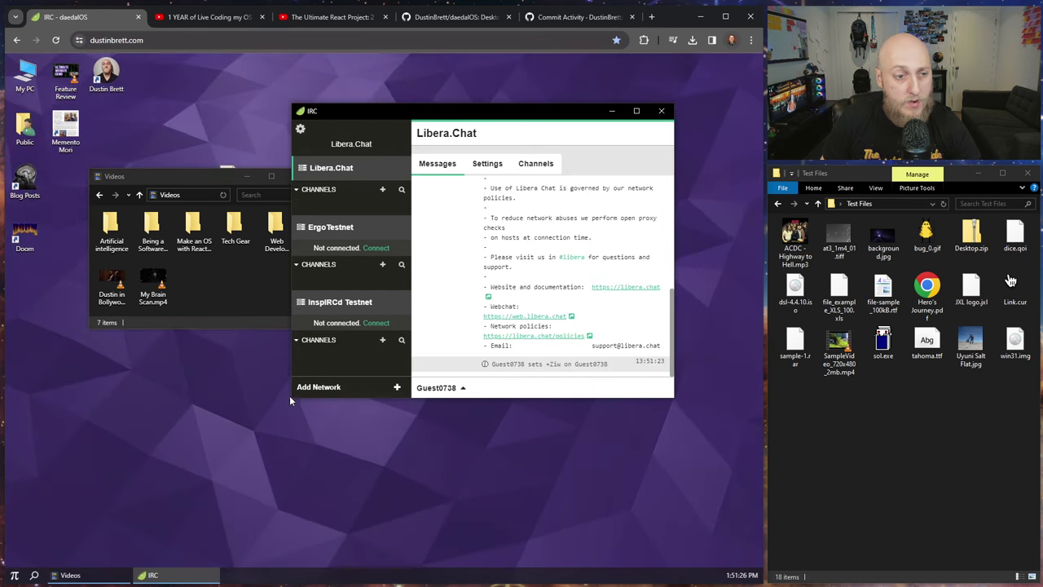
drag(286, 399, 75, 505)
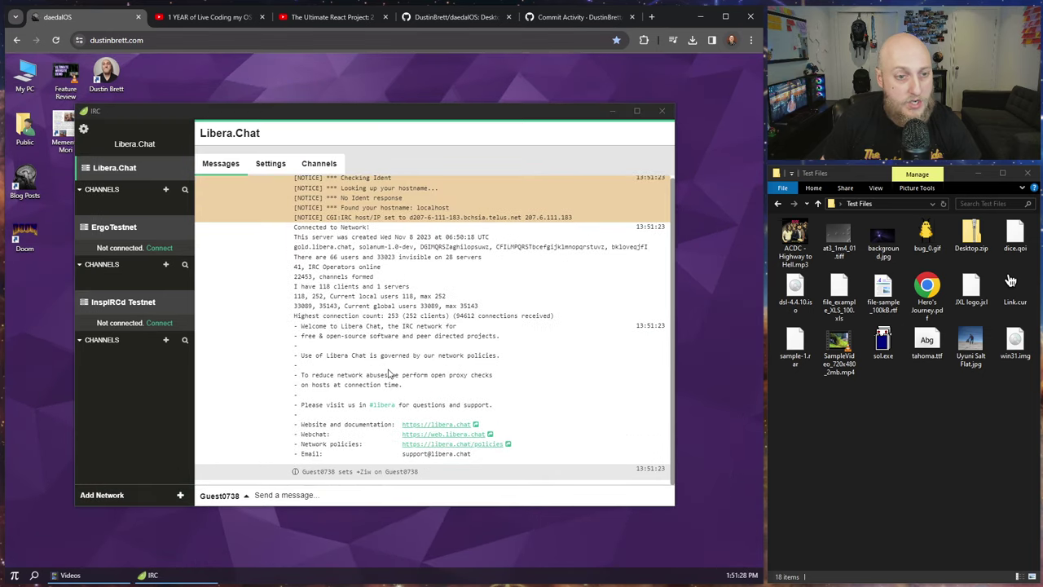
double_click(385, 256)
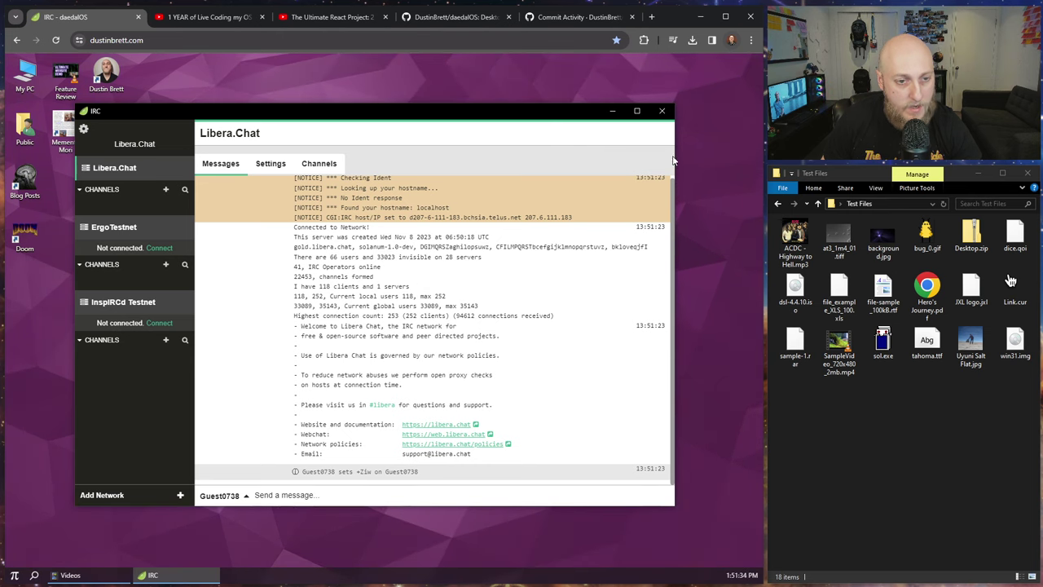
click(663, 113)
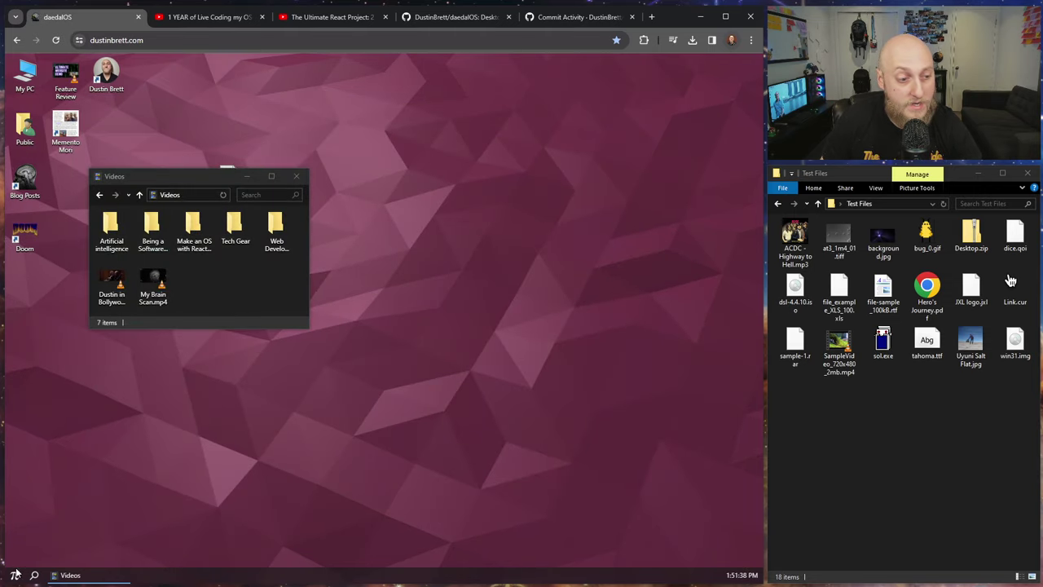
click(15, 575)
scroll(87, 463, down, 2)
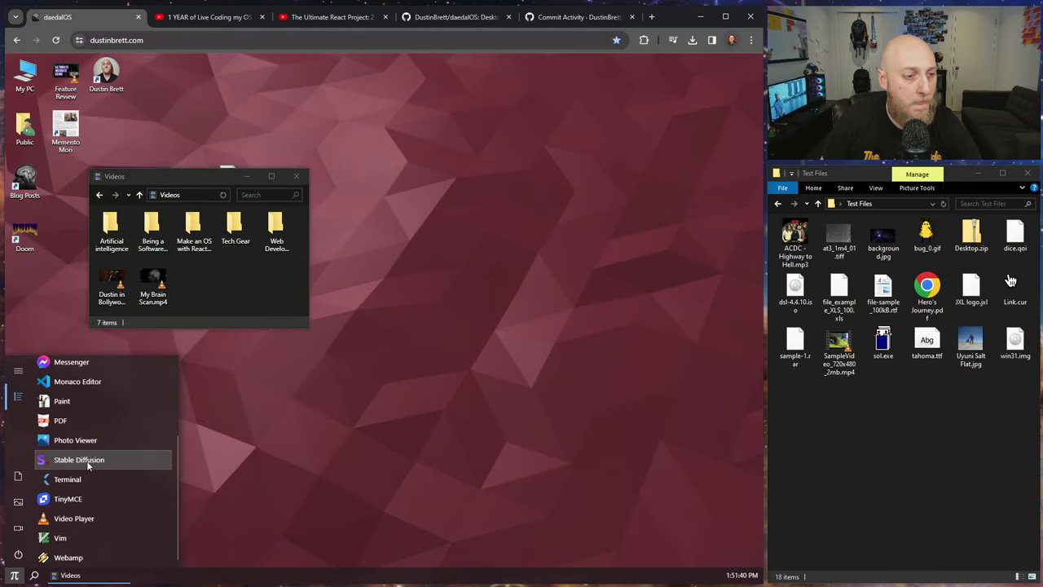
scroll(88, 463, up, 2)
click(65, 268)
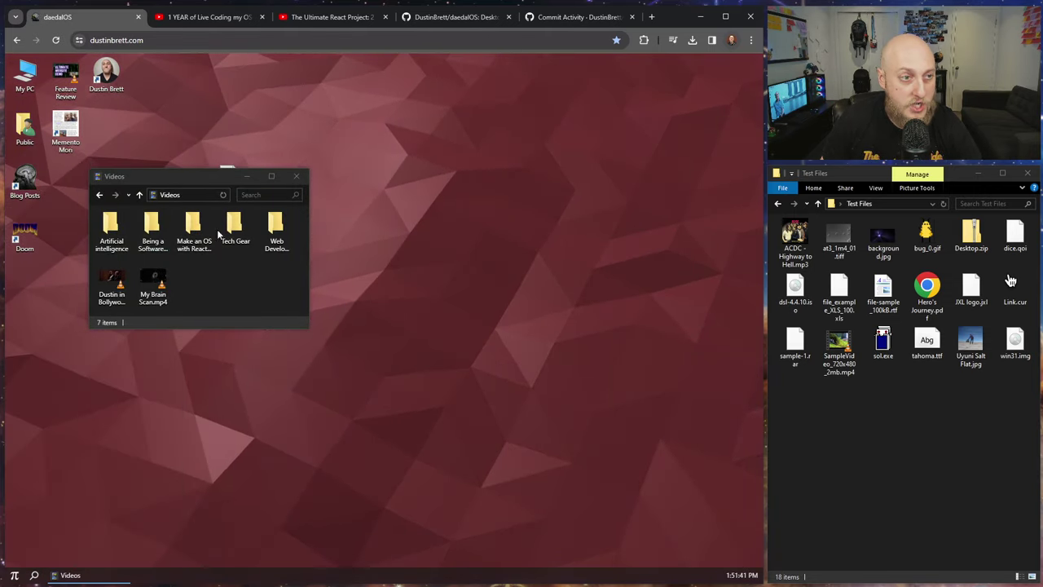
Step: Open Messenger from the desktop's profile shortcut, examine its conversation list and header status indicators in a shorter window, then close it
double_click(106, 74)
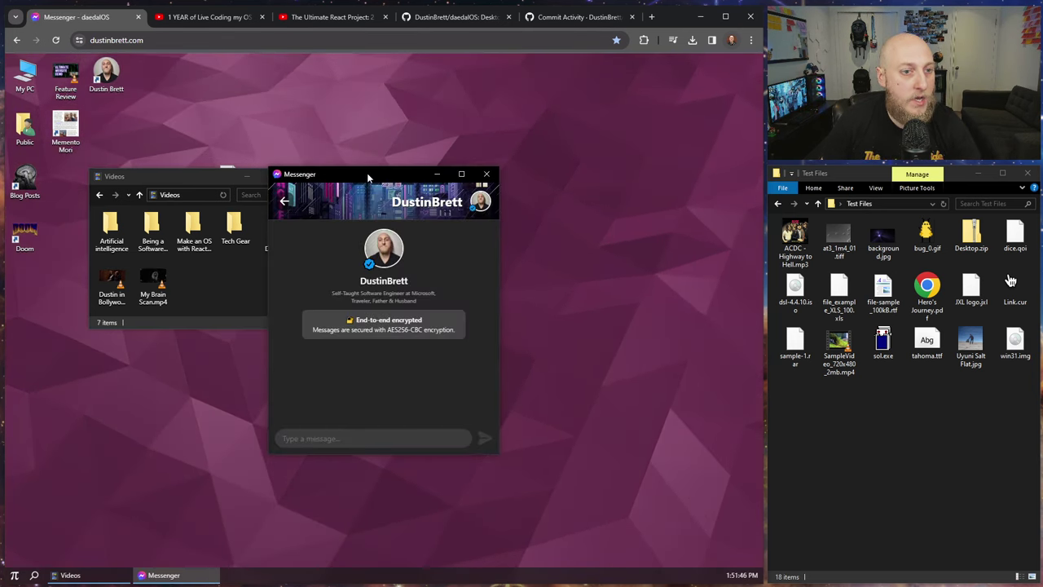
drag(381, 176, 381, 140)
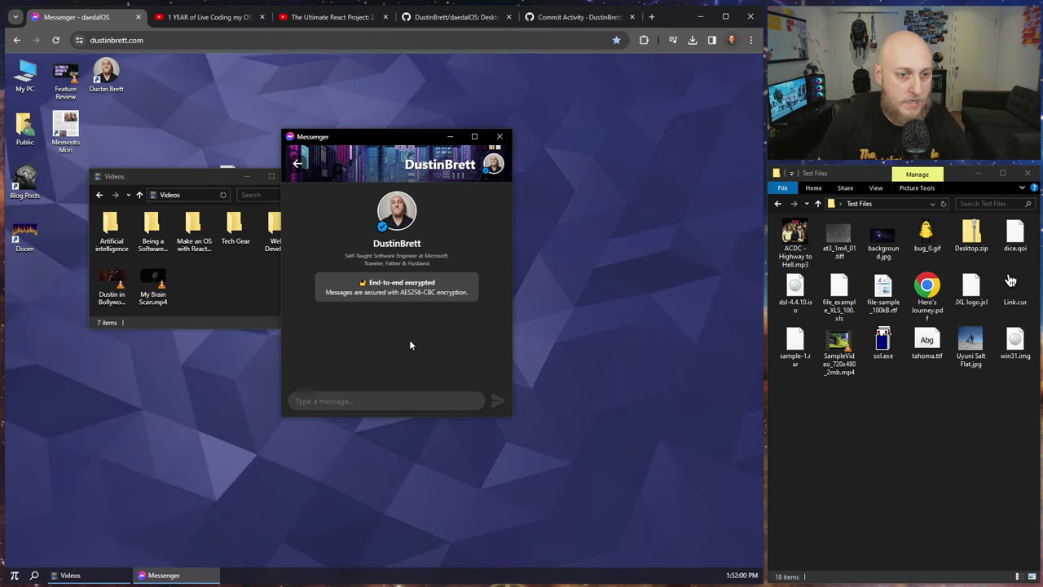
click(299, 165)
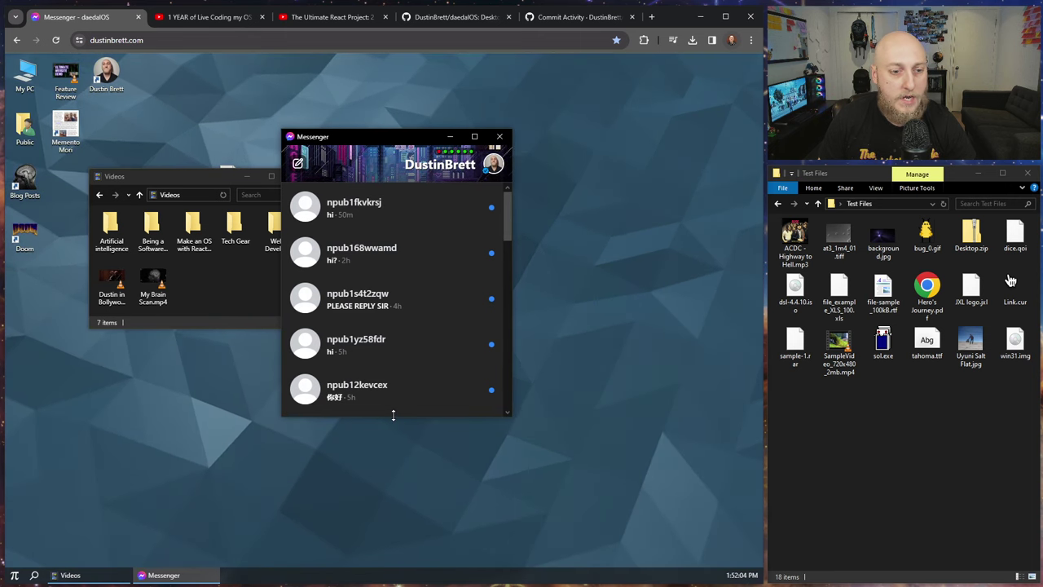
drag(392, 415, 394, 323)
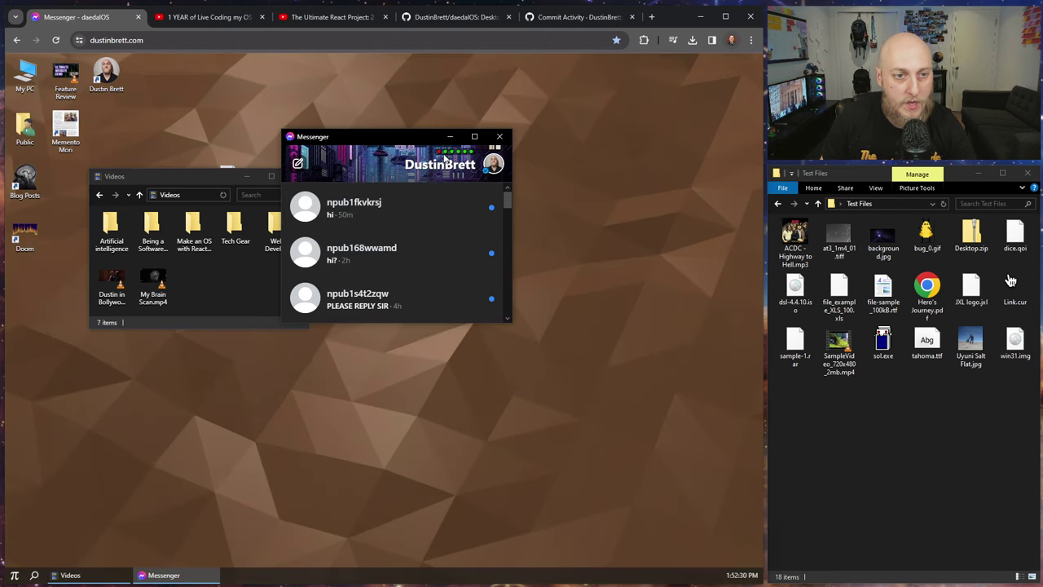
mouse_move(447, 154)
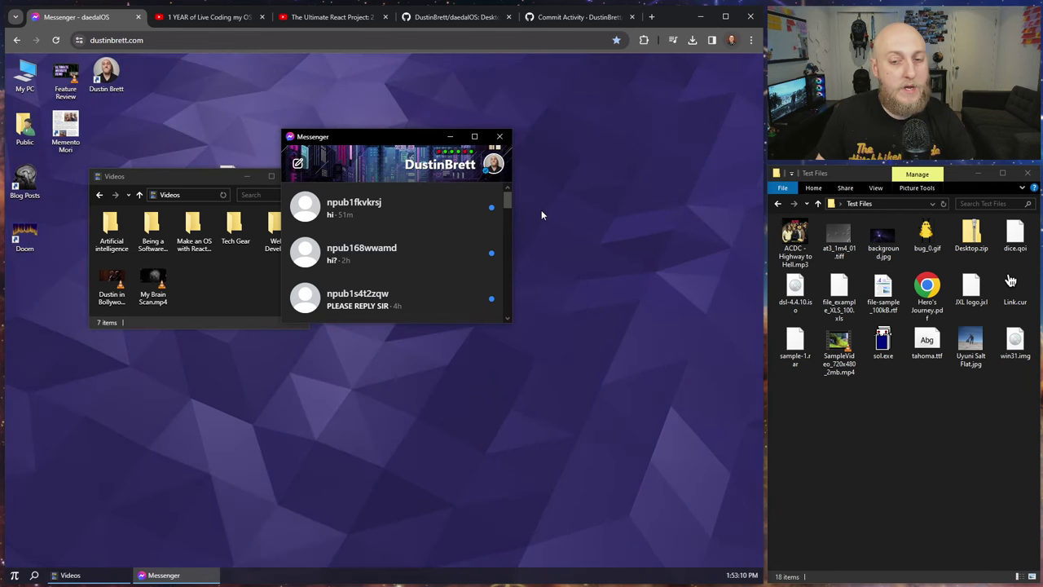
key(super)
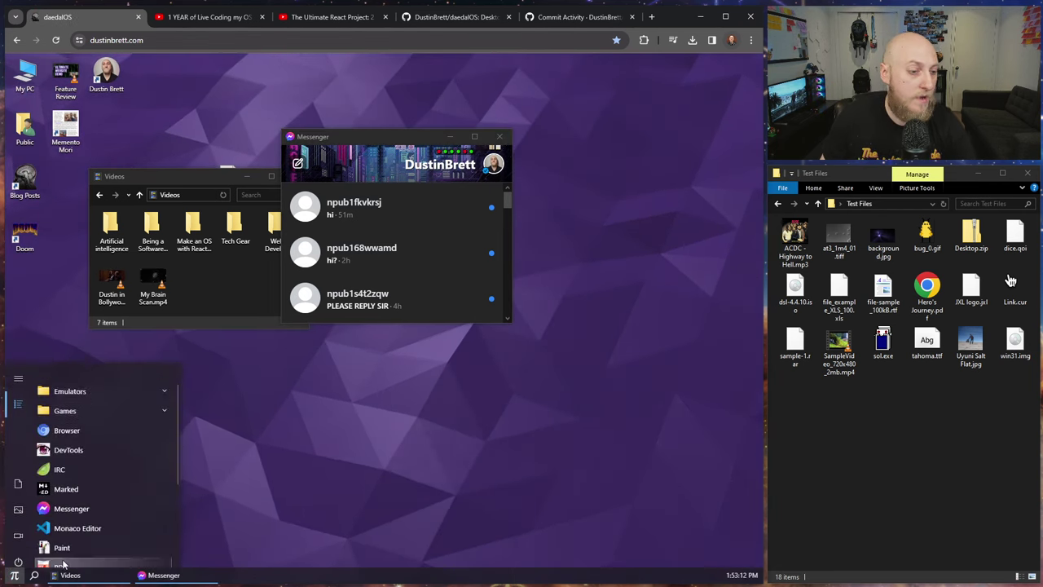
click(499, 136)
Step: Open CREDITS.md from My PC in Marked, look through the credits in an enlarged window and close it
click(14, 575)
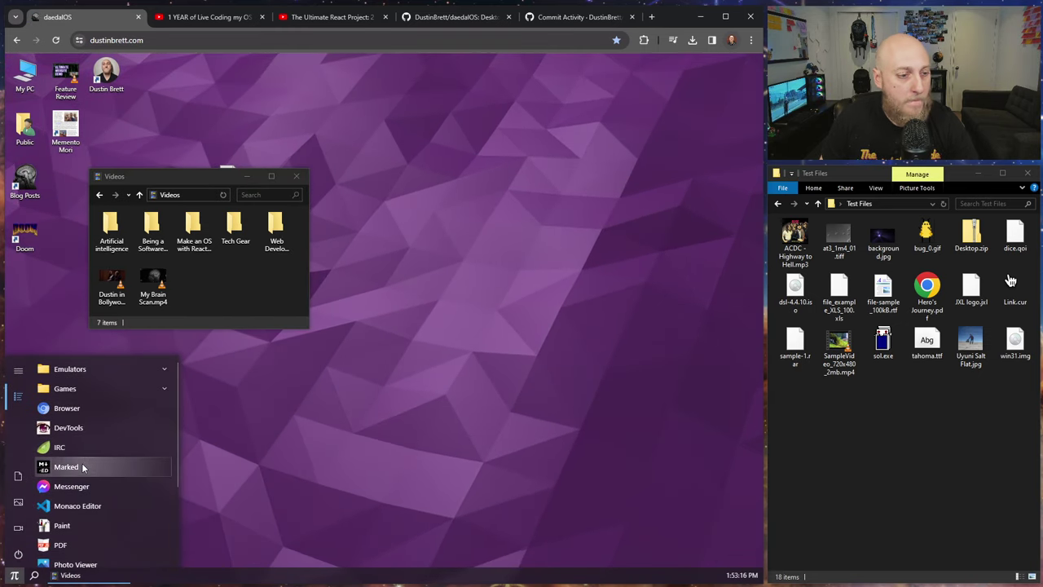
double_click(24, 74)
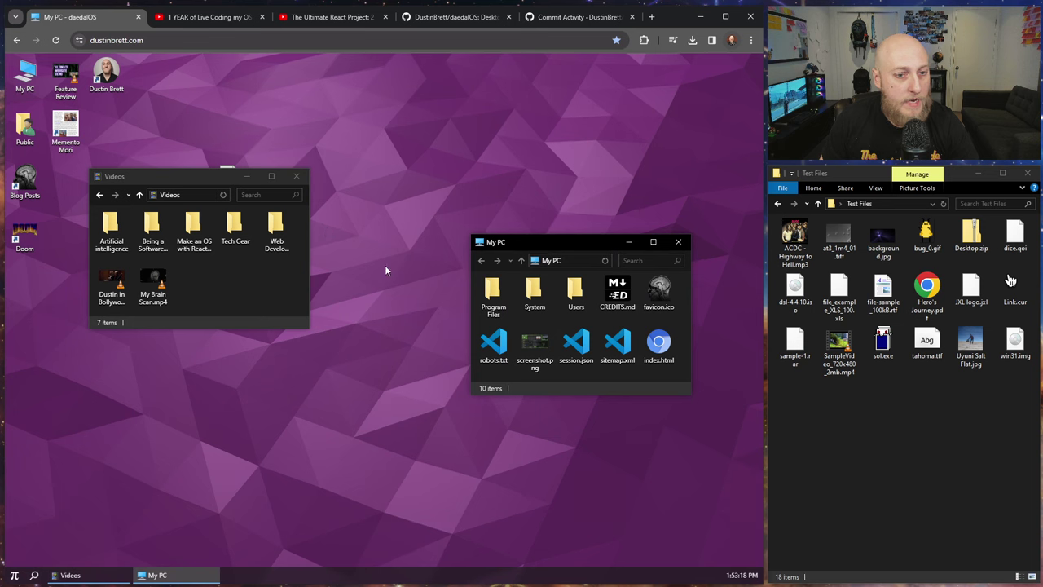
double_click(615, 293)
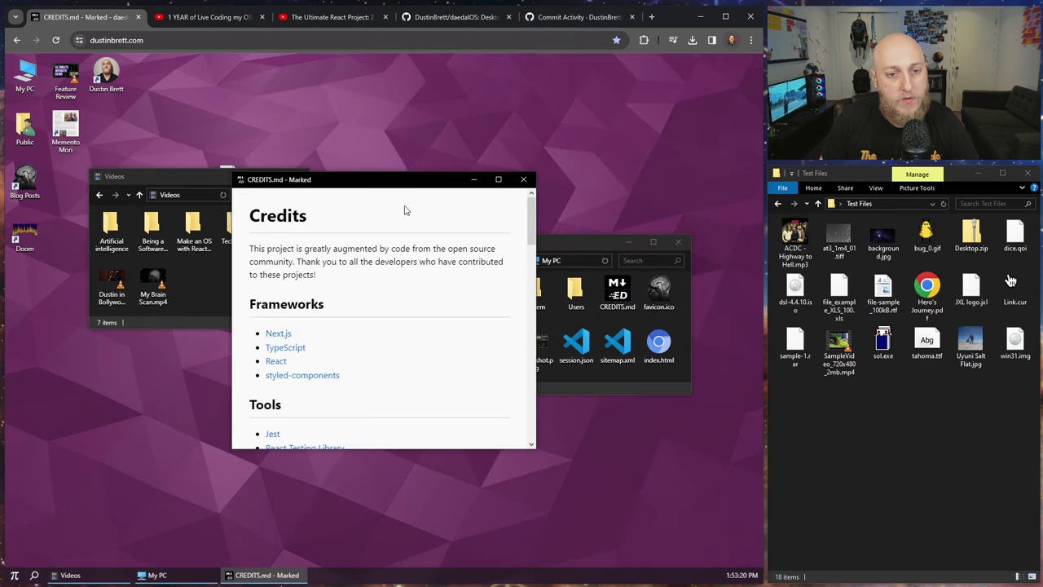
drag(391, 186, 345, 108)
drag(474, 327, 638, 501)
mouse_move(628, 107)
mouse_down()
mouse_move(646, 394)
mouse_move(638, 120)
mouse_move(627, 88)
mouse_up()
click(629, 65)
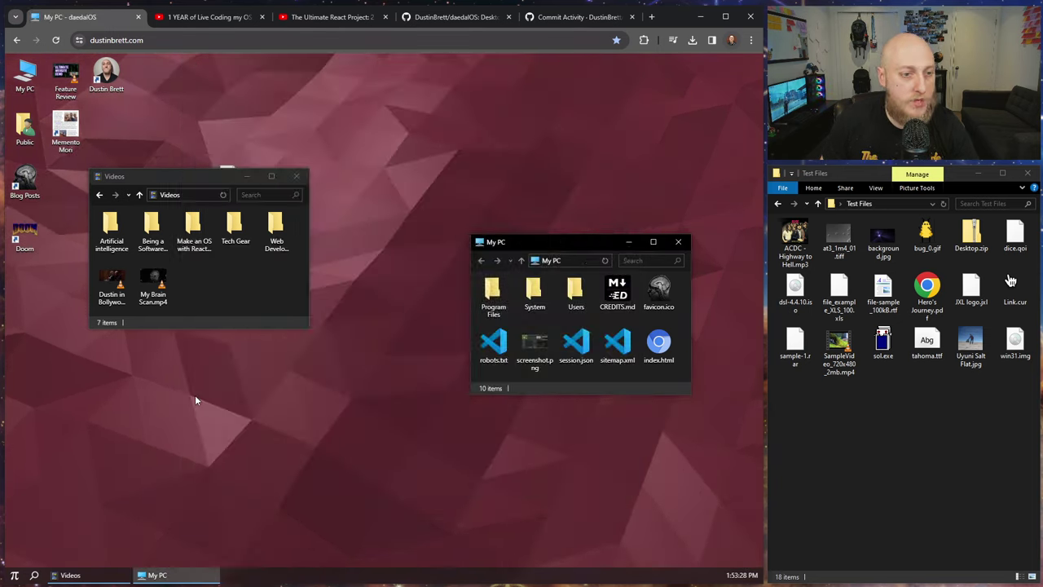
Step: Open session.json from My PC in Monaco Editor, format its JSON and look through it in an enlarged window
click(14, 575)
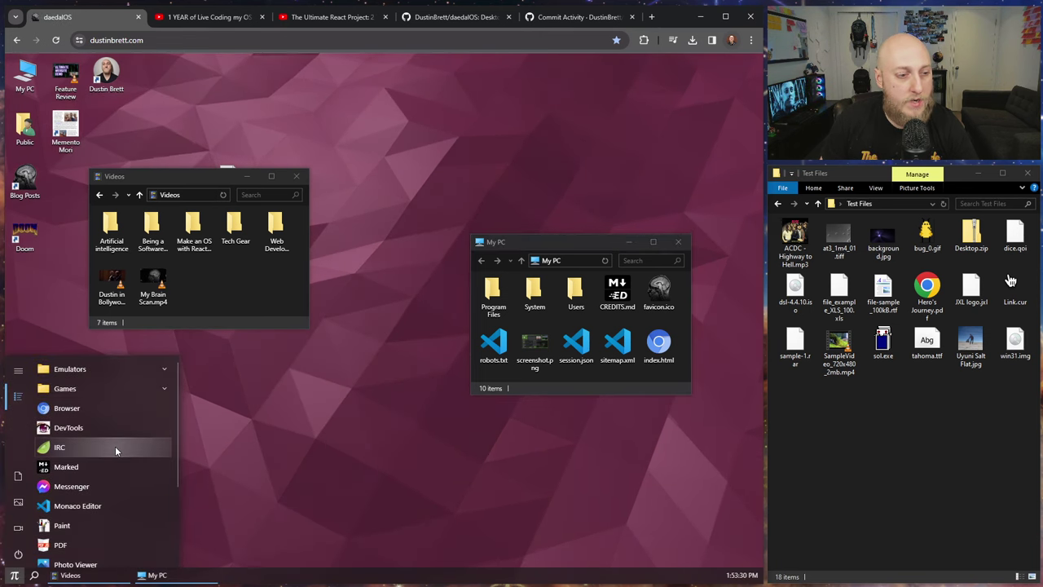
scroll(115, 445, down, 3)
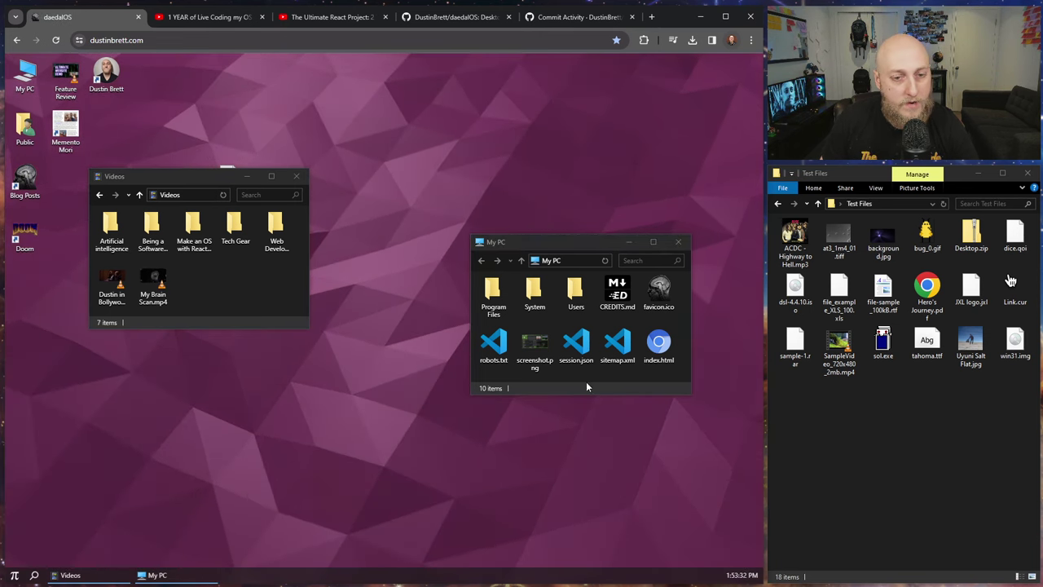
double_click(576, 346)
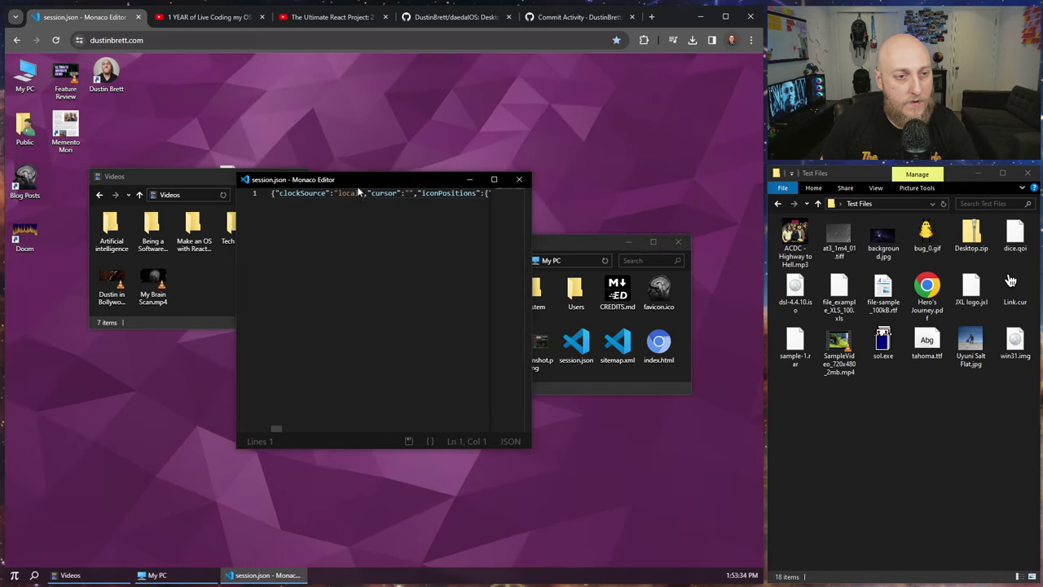
drag(357, 181, 320, 114)
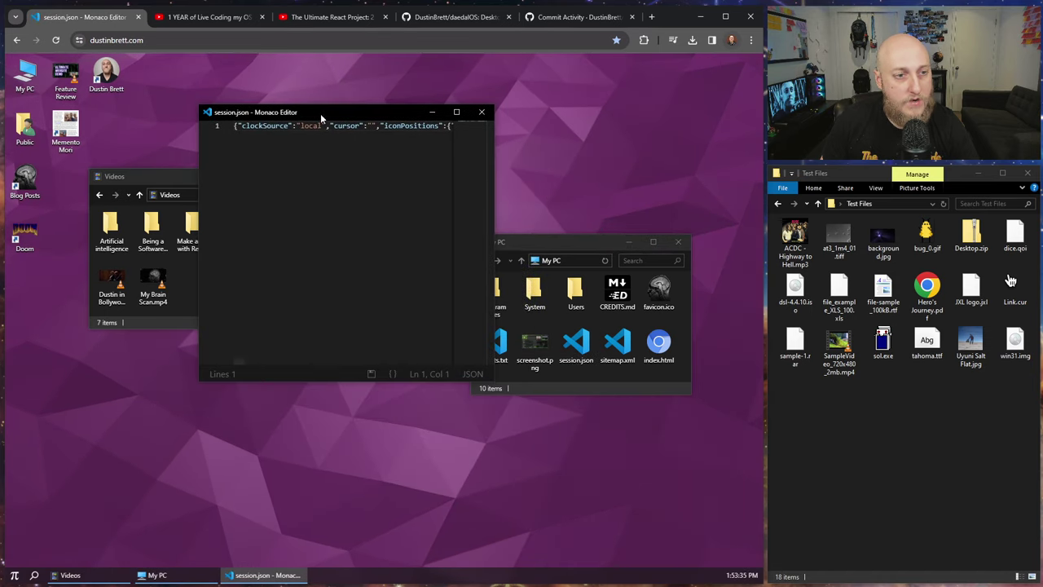
click(392, 373)
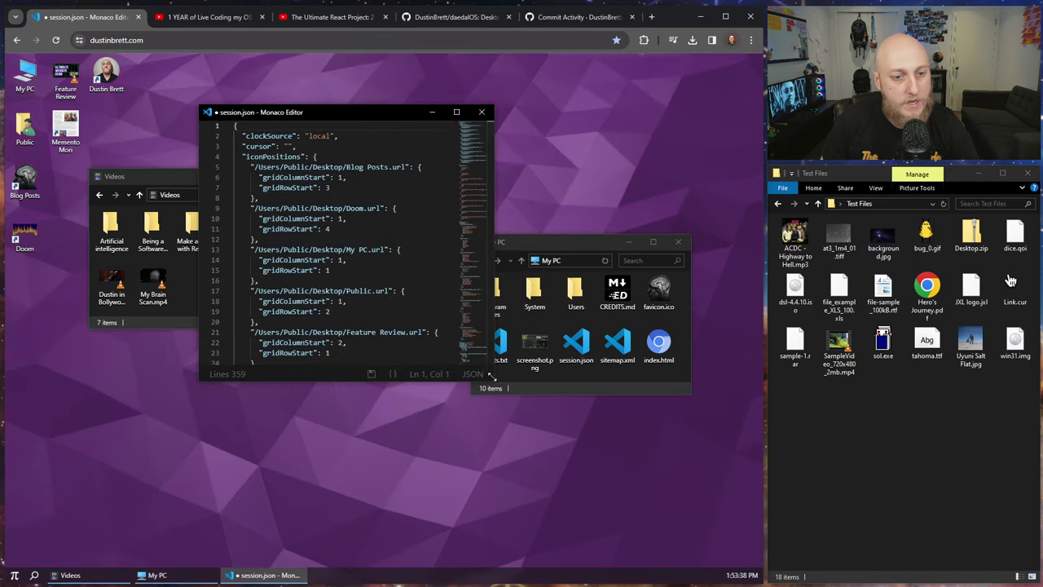
drag(492, 380, 606, 487)
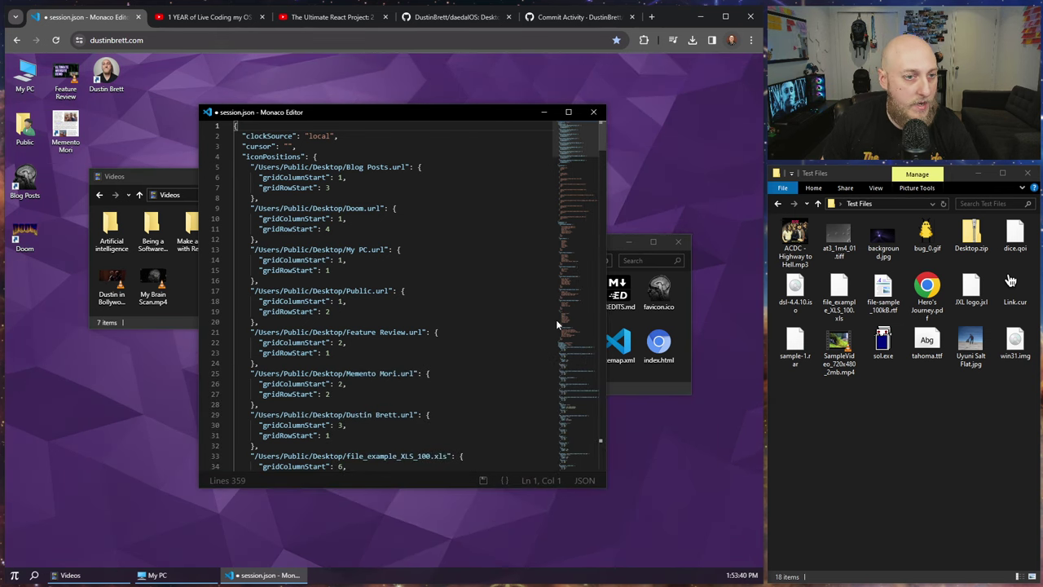
drag(598, 172, 603, 95)
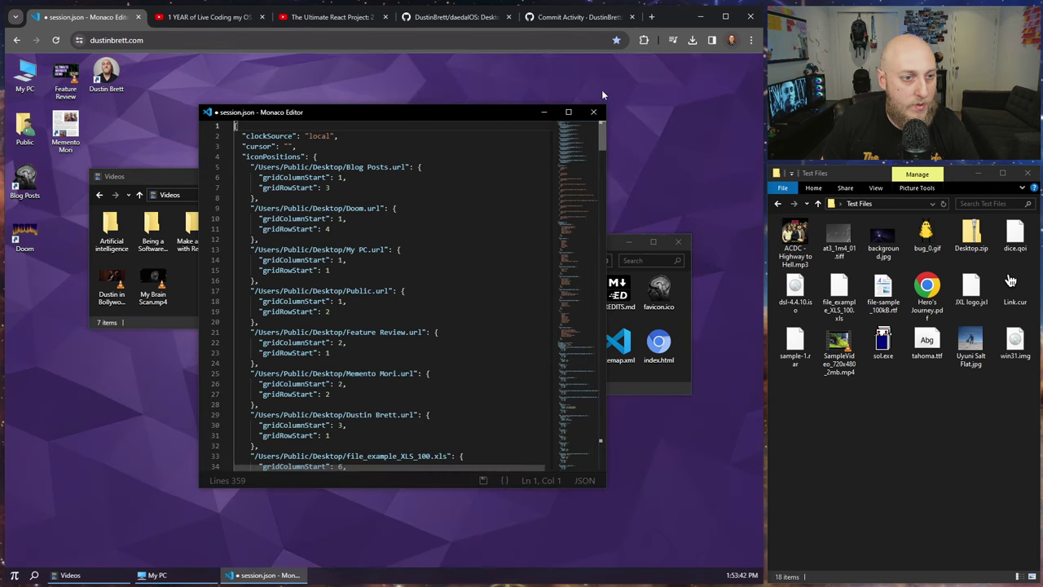
Step: Fold the iconPositions and recentFiles sections of session.json, look over the remaining entries and close the editor
click(228, 157)
click(228, 177)
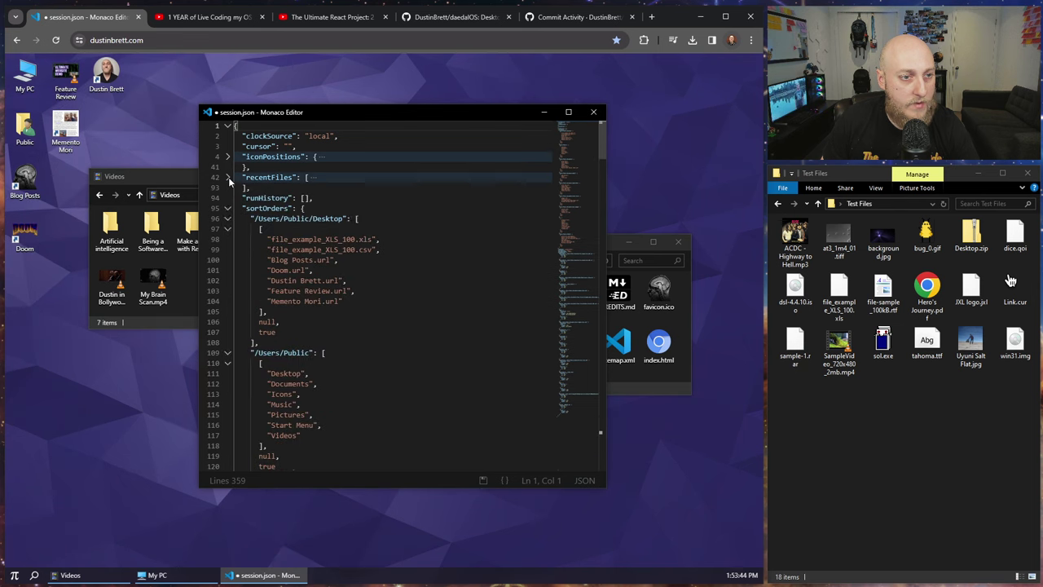
key(ctrl+a)
click(392, 374)
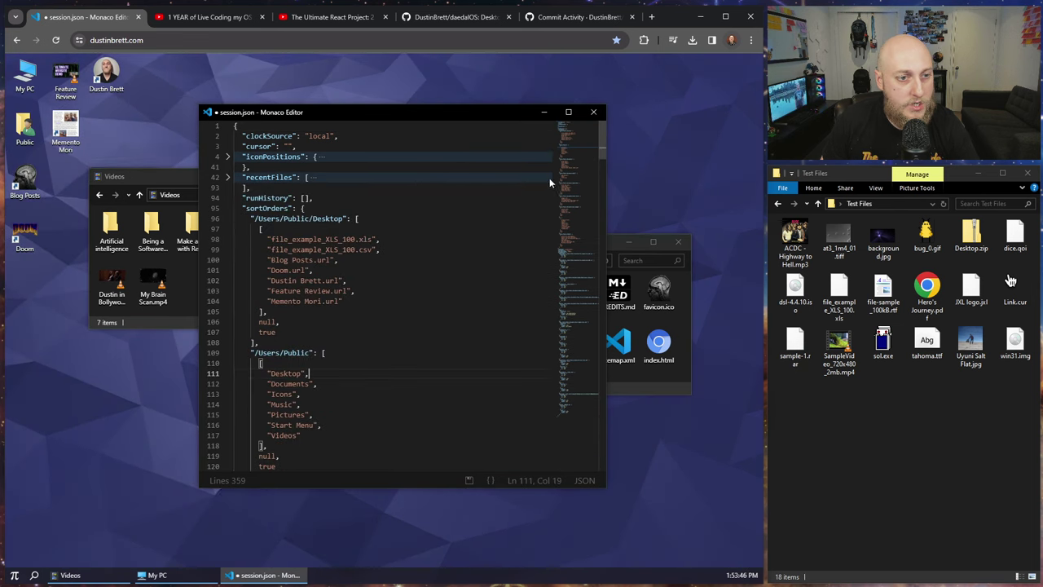
click(598, 118)
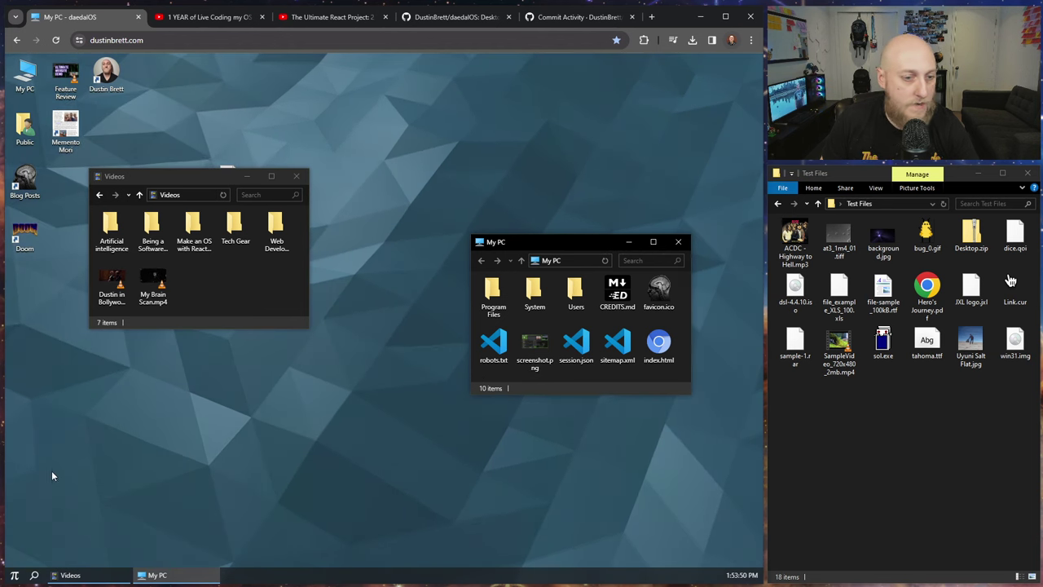
Step: Open Paint and scribble overlapping freehand pencil lines across the blank canvas
click(14, 574)
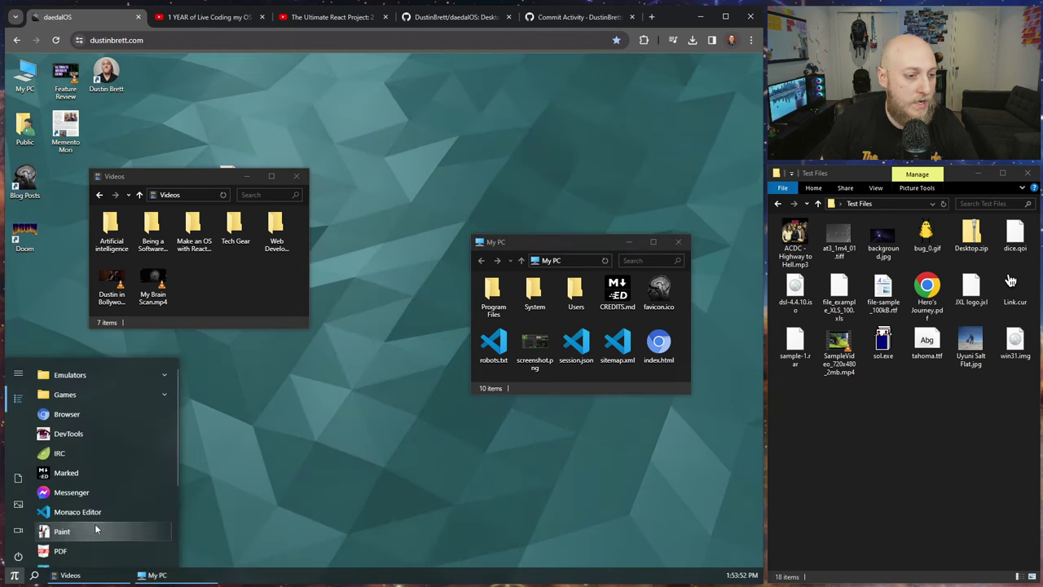
scroll(95, 521, down, 3)
click(61, 401)
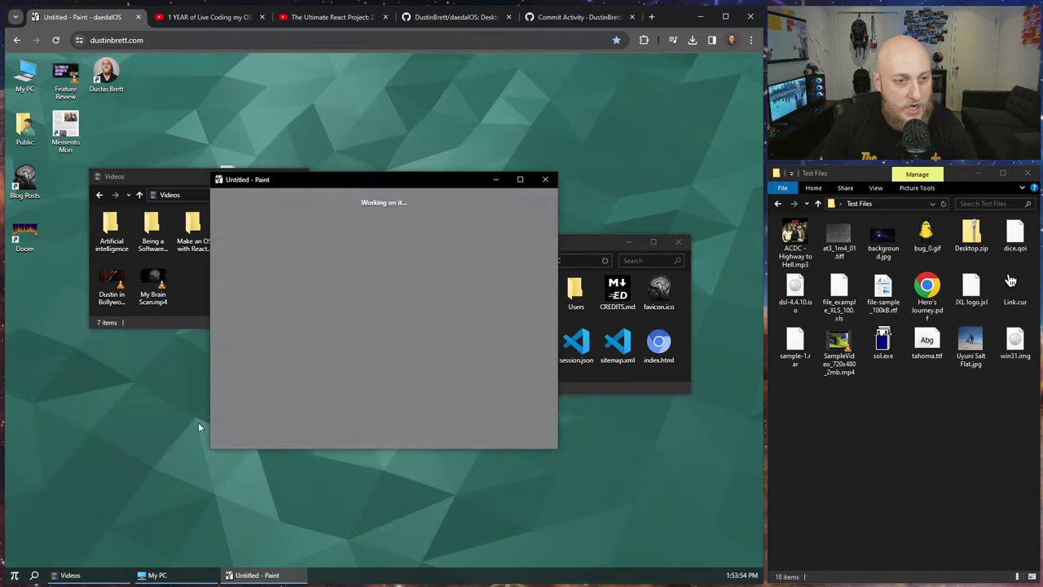
mouse_move(459, 265)
mouse_down()
mouse_move(314, 235)
mouse_move(256, 361)
mouse_move(440, 277)
mouse_move(303, 377)
mouse_up()
Step: Set the Paint scribble as the centered desktop wallpaper and close Paint
click(221, 193)
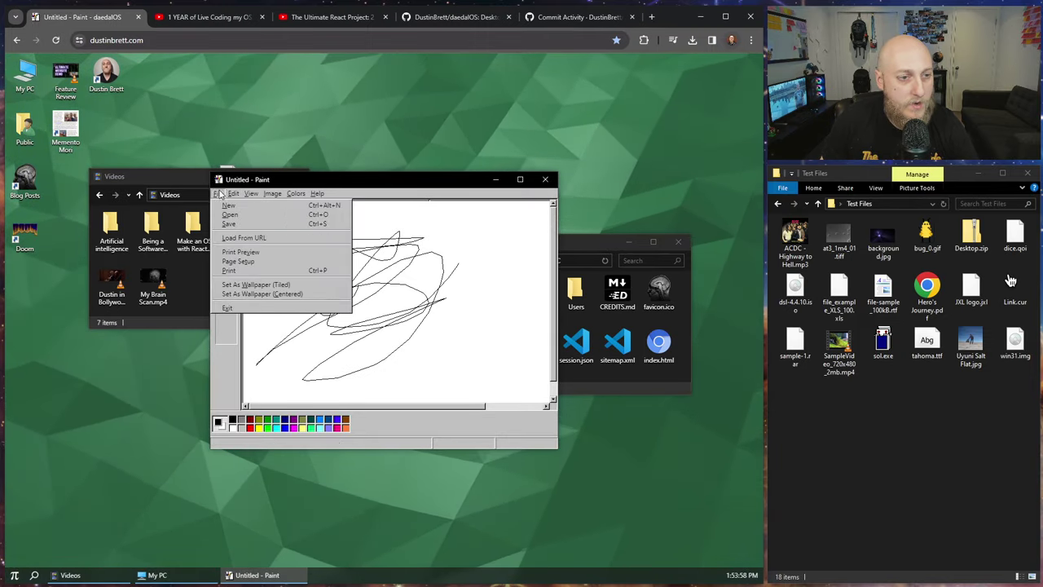
click(261, 293)
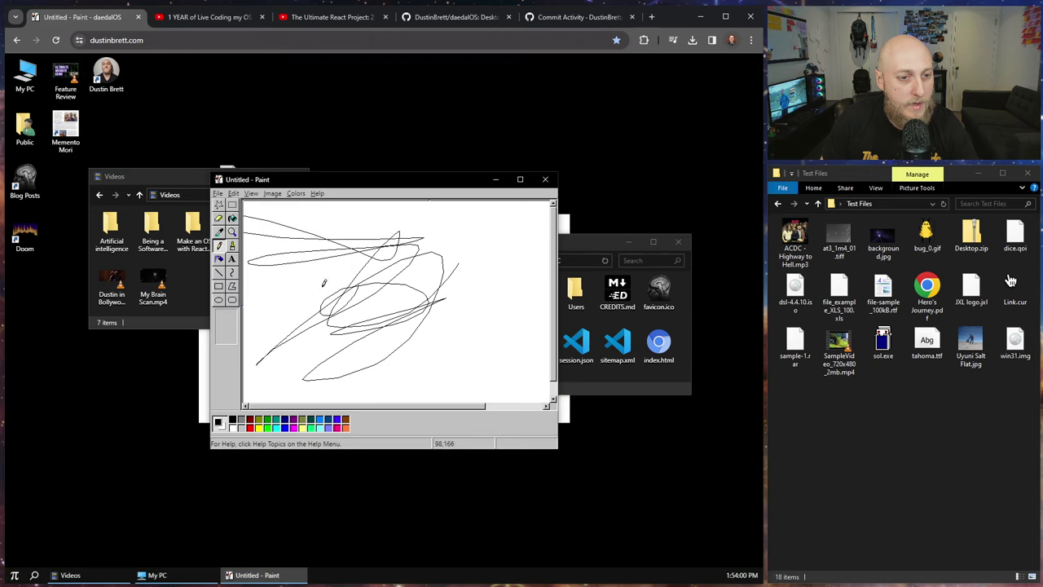
click(545, 181)
Step: Open Stable Diffusion from the list of installed apps
click(14, 575)
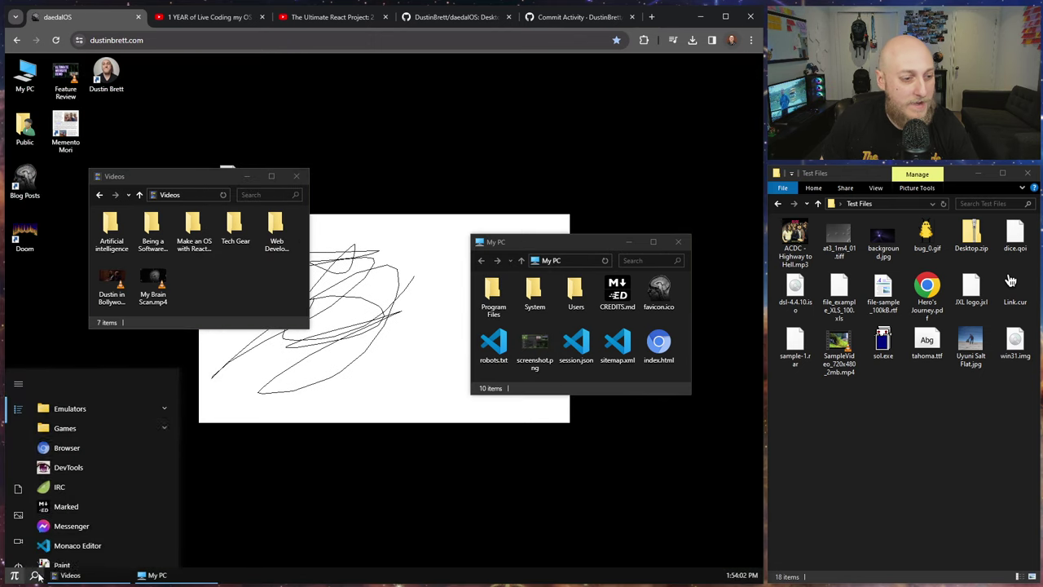
drag(174, 454, 184, 516)
click(78, 459)
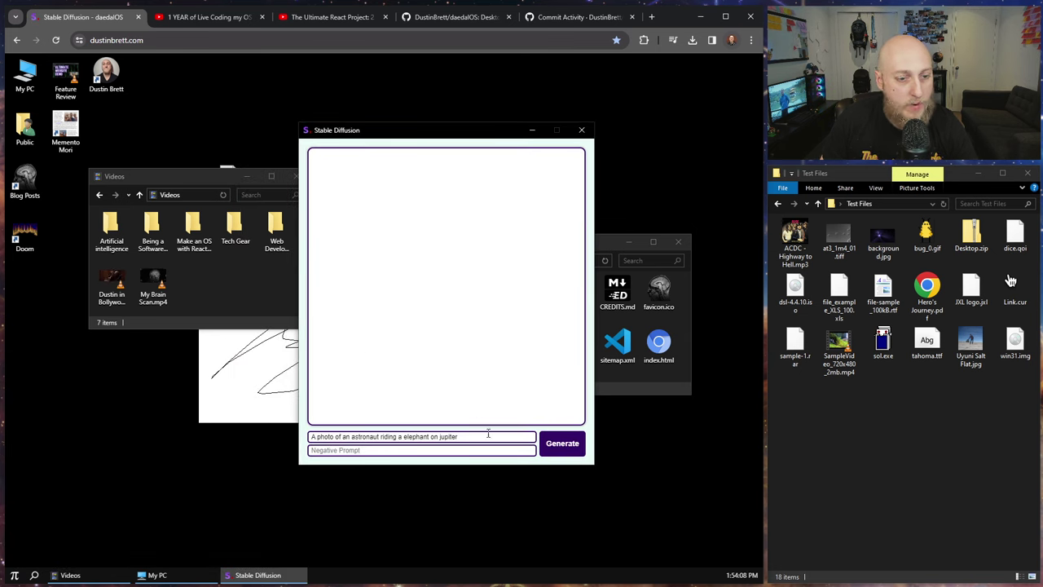
Step: Open prompts.json from the Public Pictures folder in Monaco Editor, look at its image prompts and close the editor
click(655, 394)
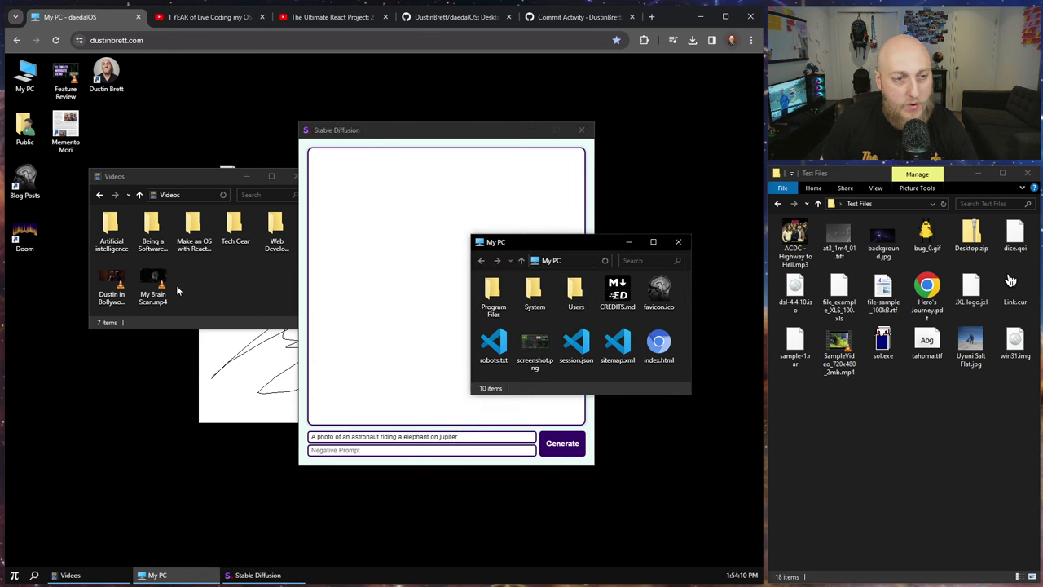
double_click(21, 147)
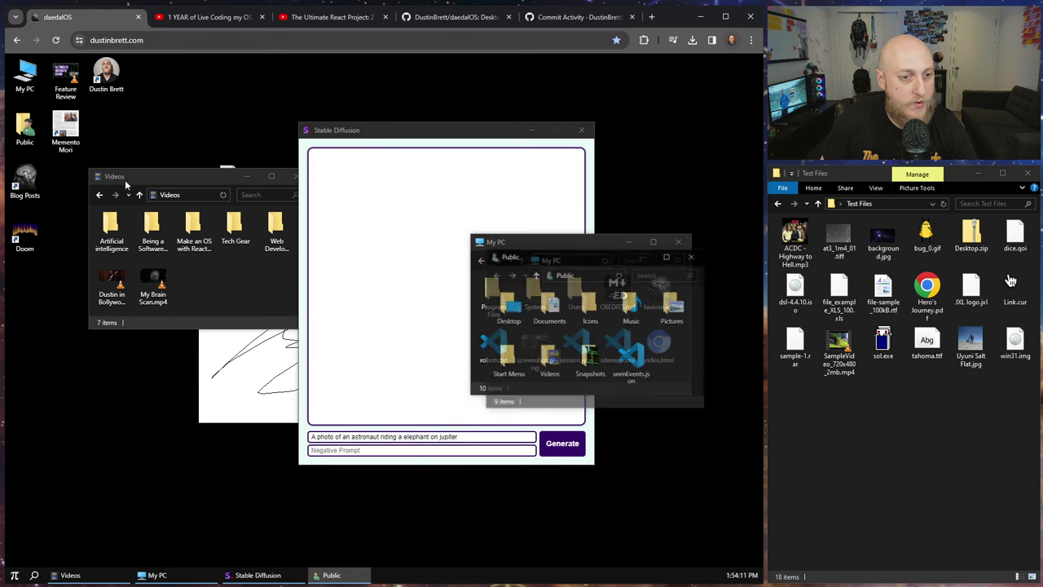
double_click(673, 306)
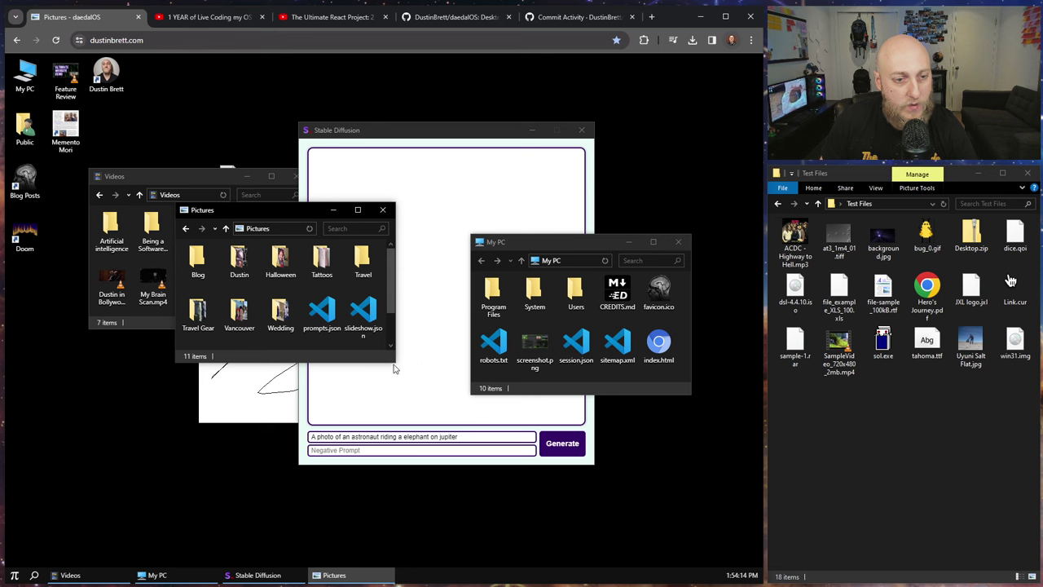
double_click(318, 316)
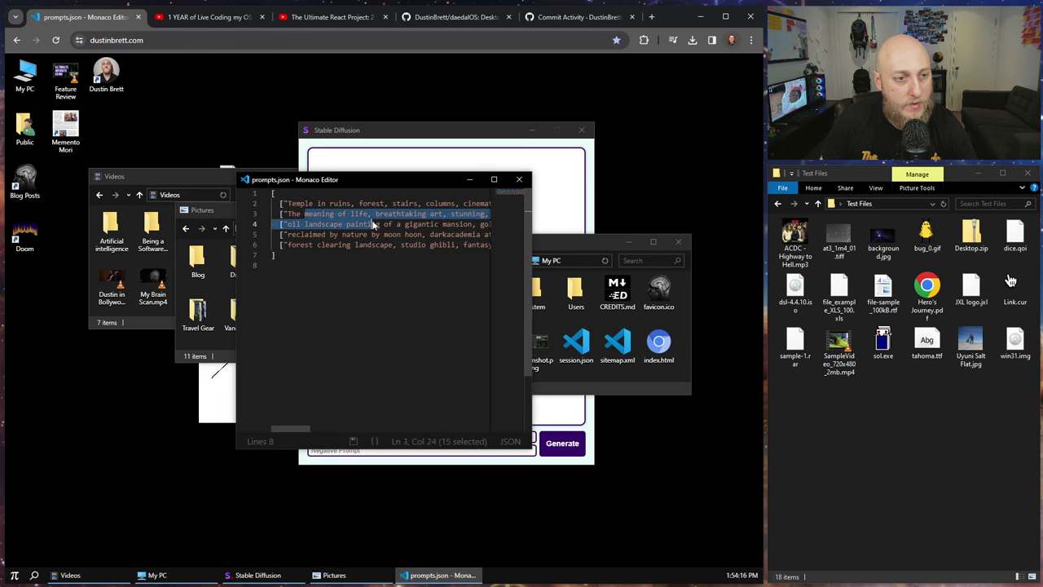
click(519, 180)
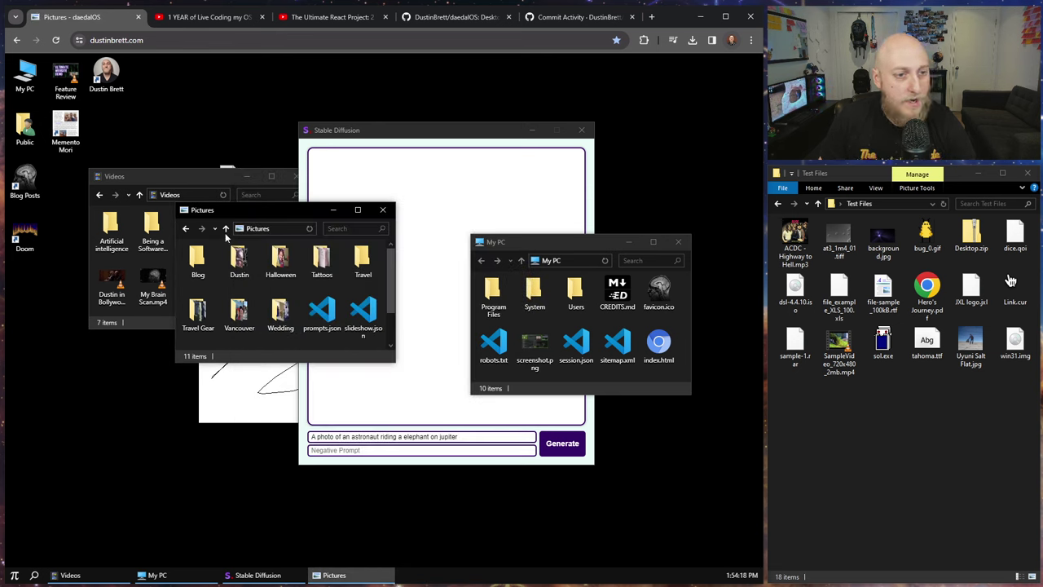
Step: Look through the Make an OS with ReactJS & Next.js video folder under Public Videos, then return to Public
click(225, 229)
double_click(240, 326)
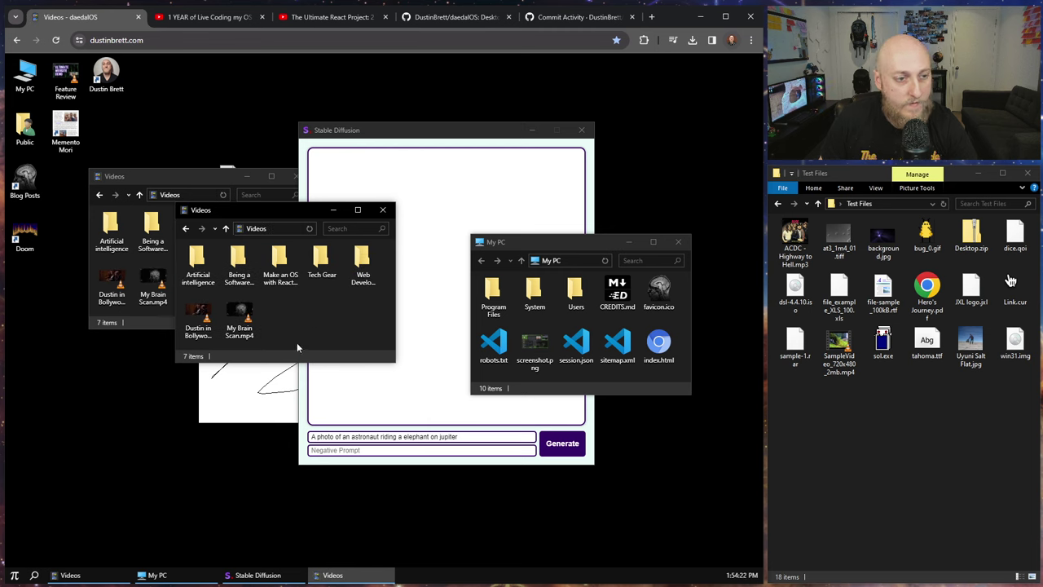
double_click(280, 257)
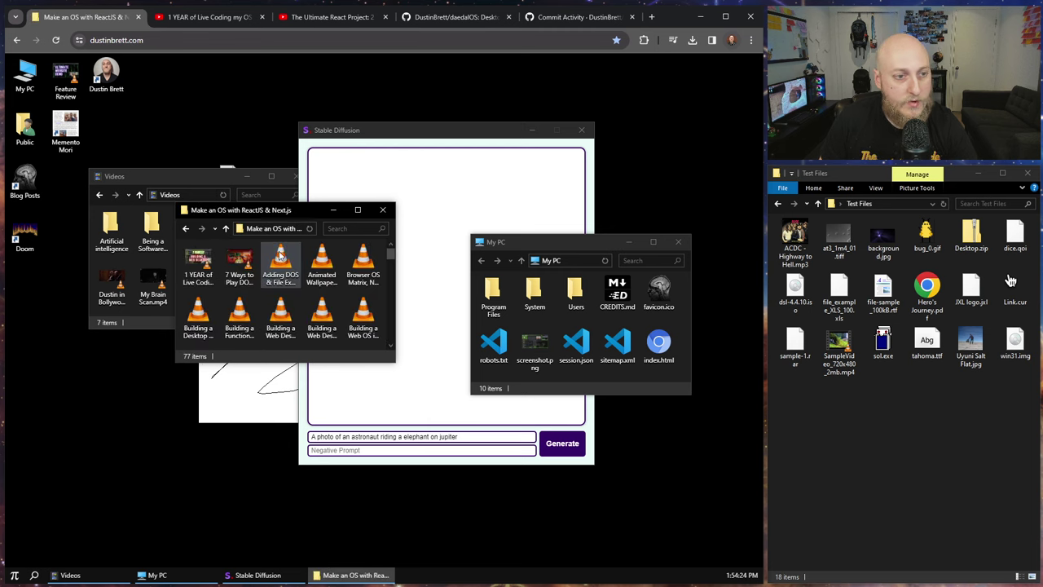
click(227, 229)
click(226, 229)
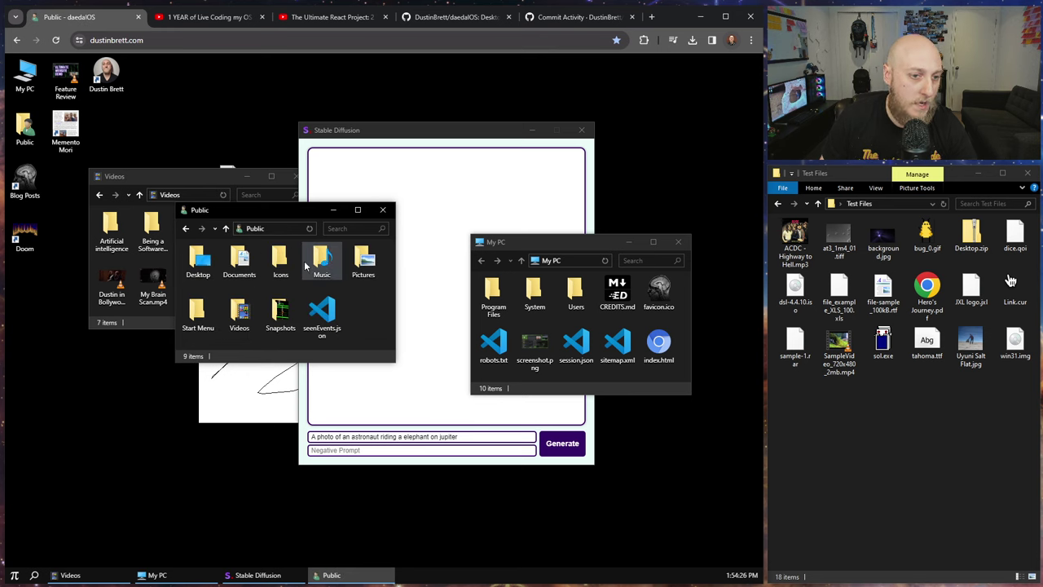
Step: Run cowsay.wasm from the Wasm Files folder in Documents and move its Terminal window higher on the desktop
double_click(234, 269)
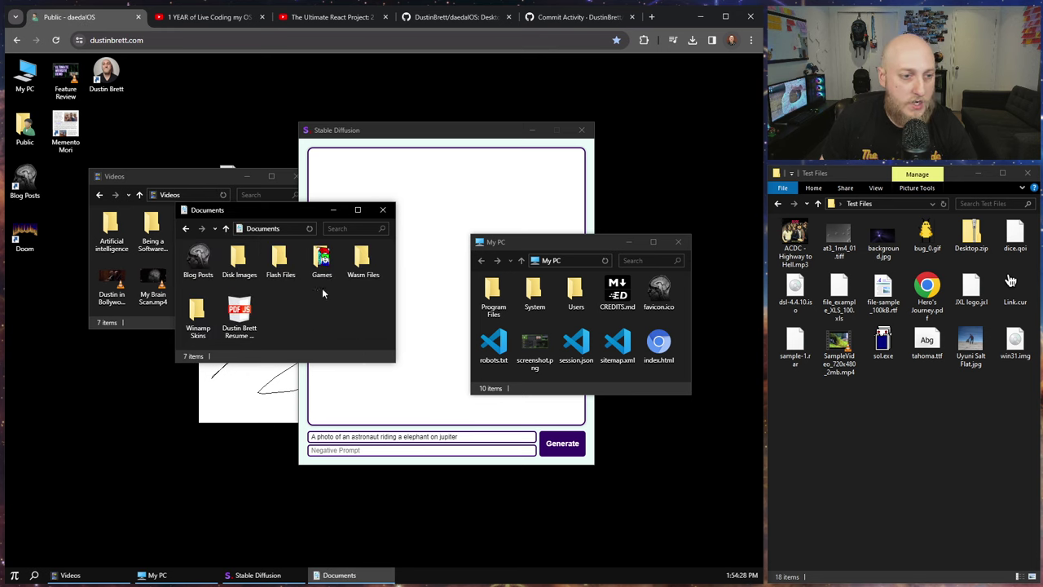
double_click(366, 261)
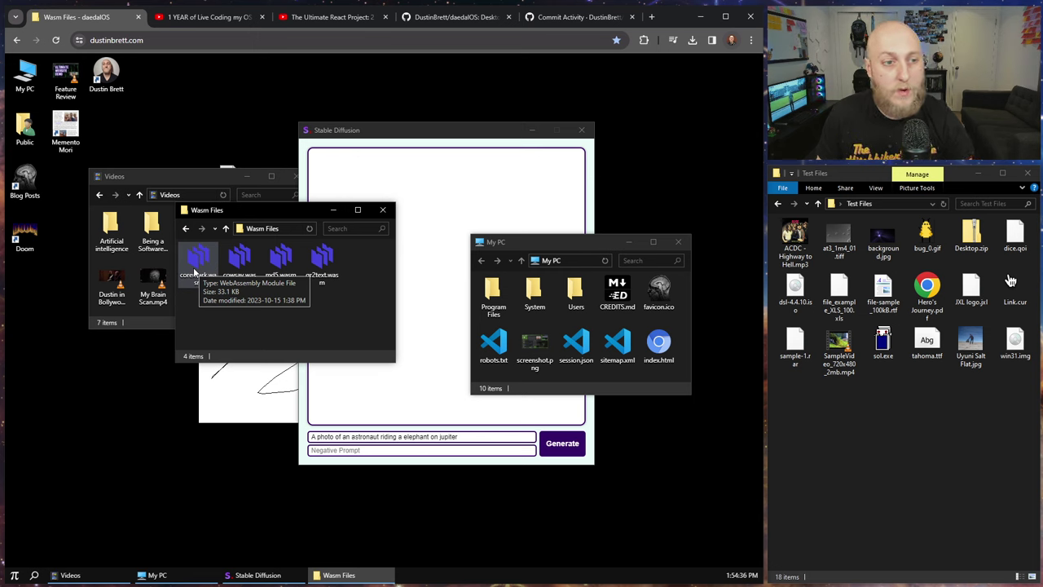
click(13, 574)
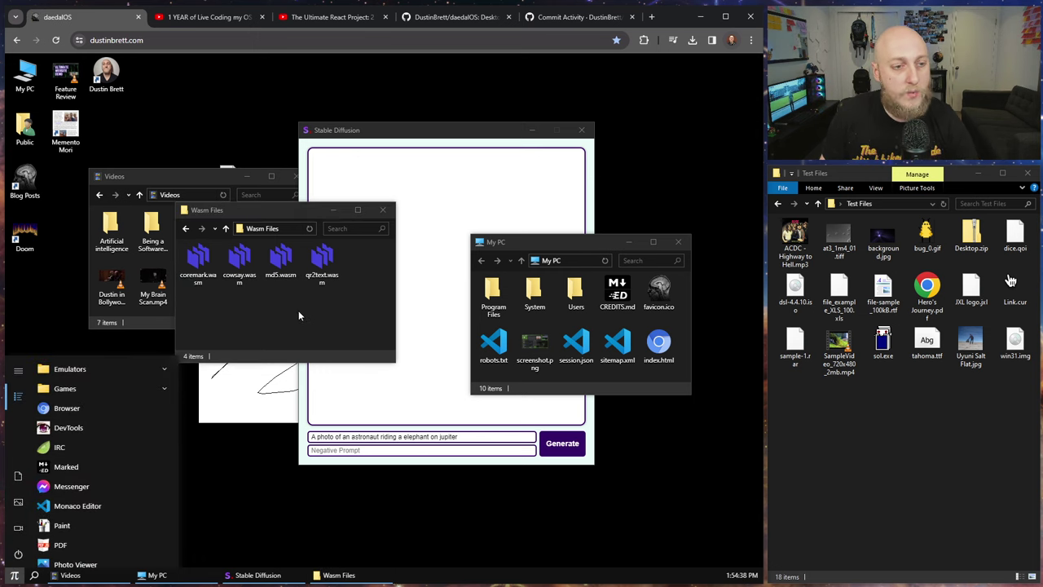
click(299, 308)
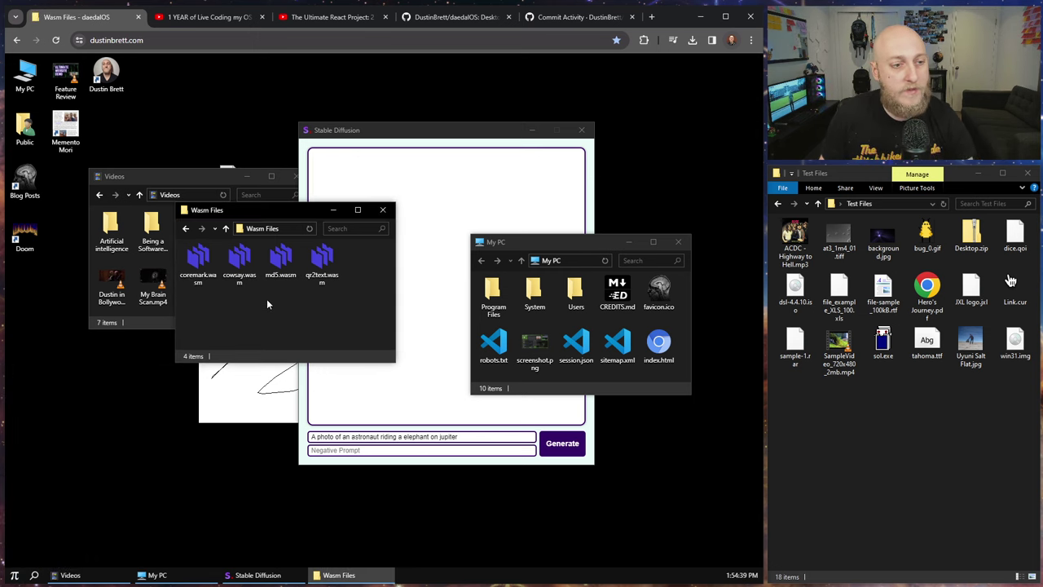
double_click(245, 255)
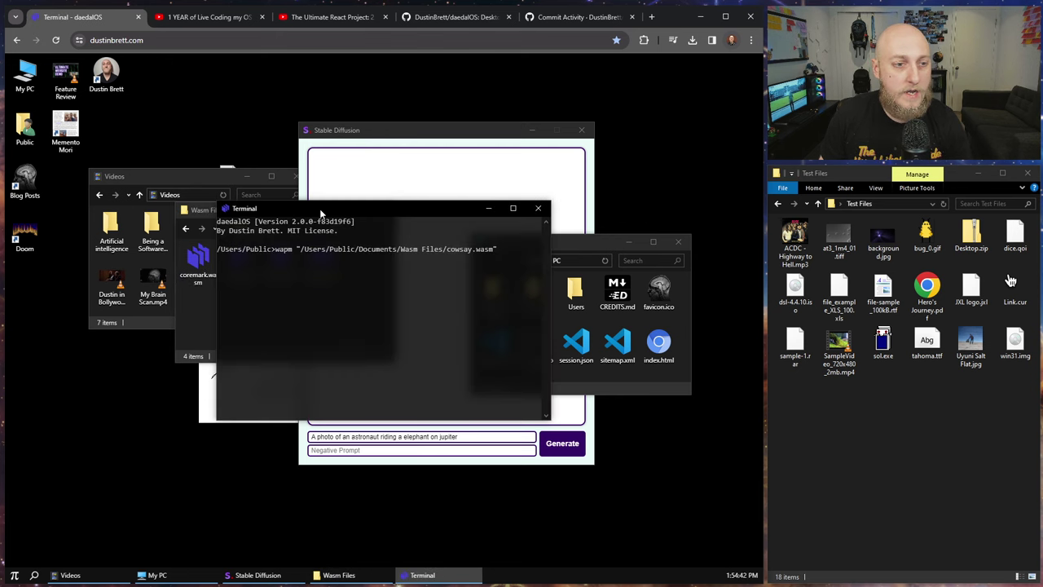
drag(337, 211, 309, 151)
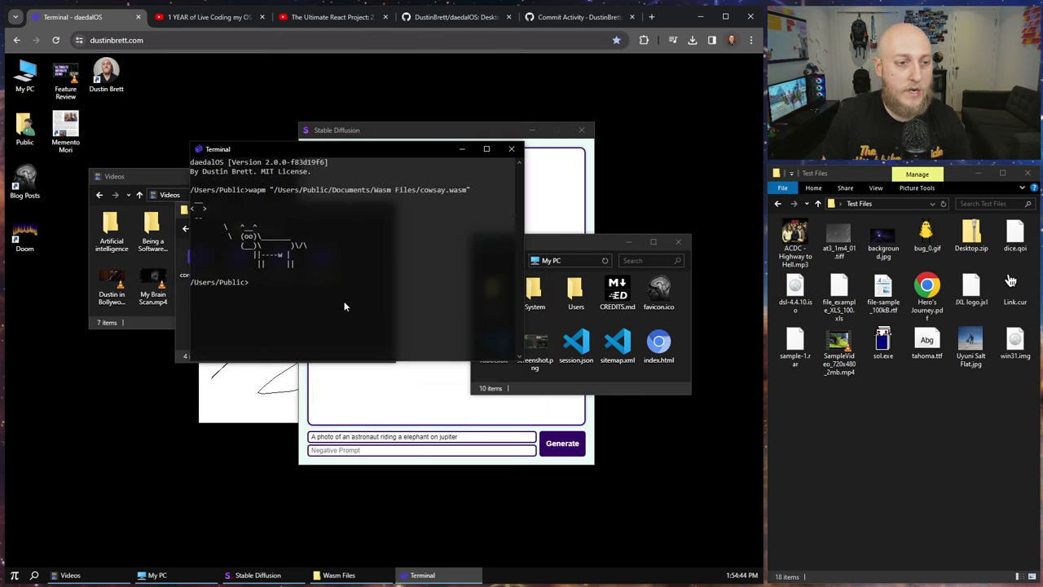
Step: Rerun cowsay.wasm in the Terminal with the argument Hello, examine the output and close the Terminal
key(Up)
text(Hell)
text(o)
key(Return)
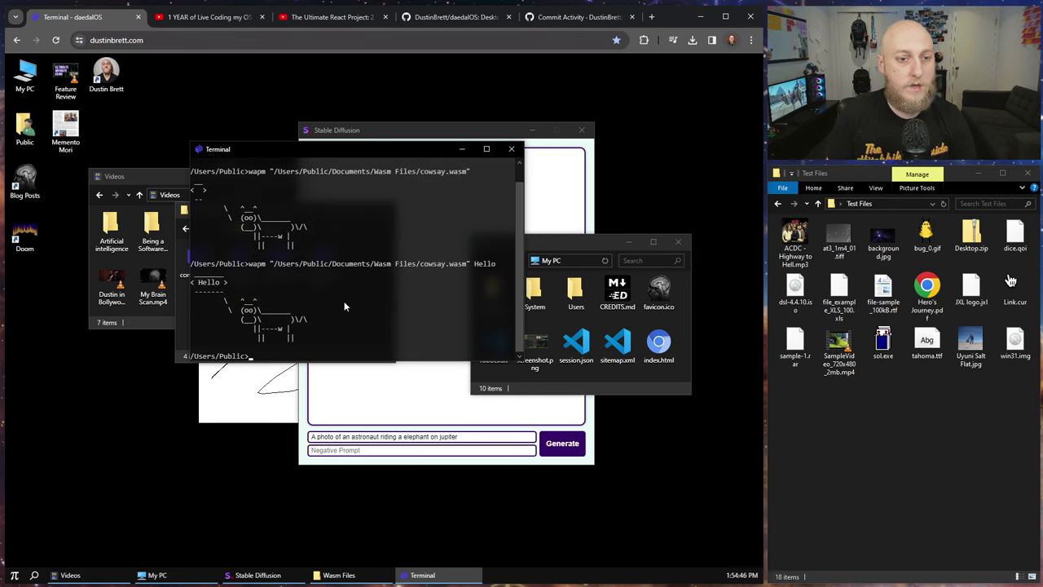
drag(198, 282, 214, 282)
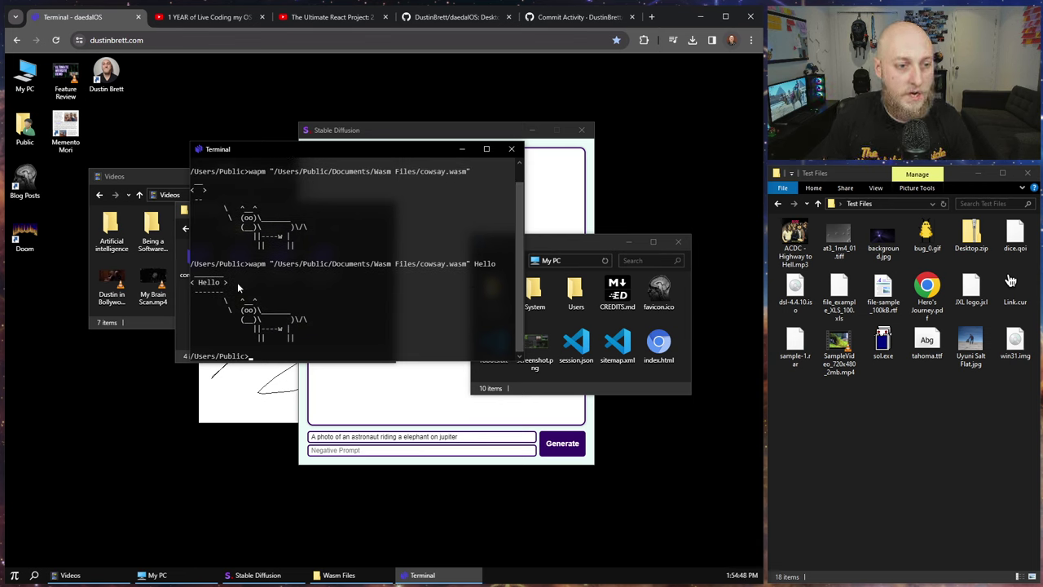
click(511, 149)
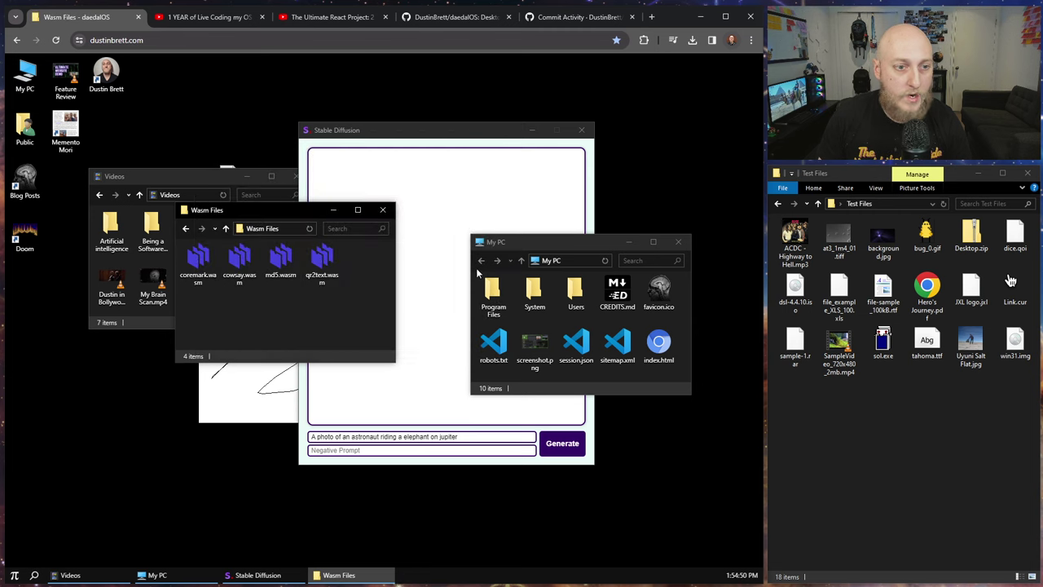
Step: Open Vim from the list of installed apps and move its window aside to uncover the Wasm Files folder
click(27, 576)
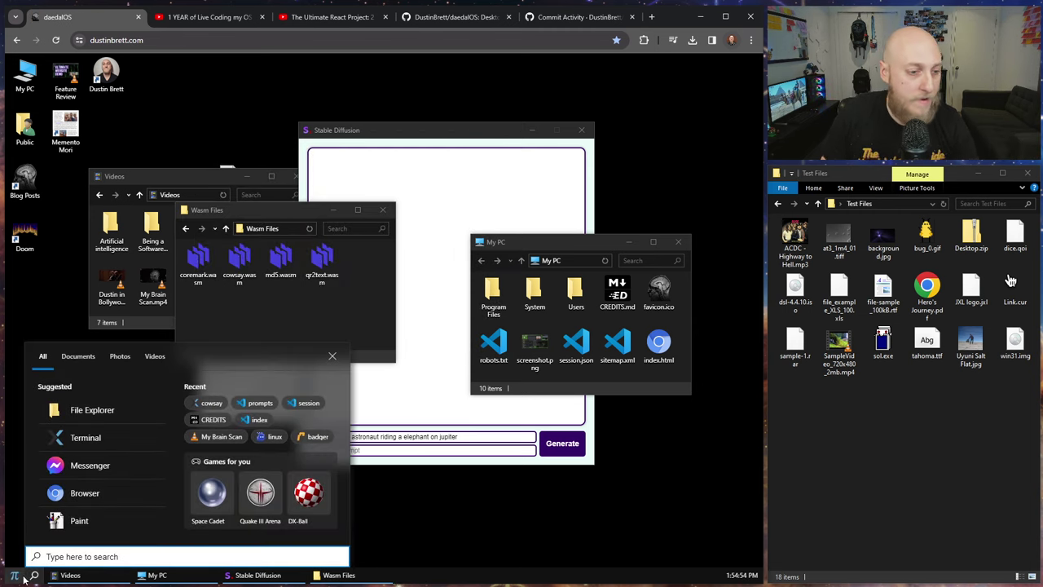
click(14, 576)
scroll(96, 462, down, 4)
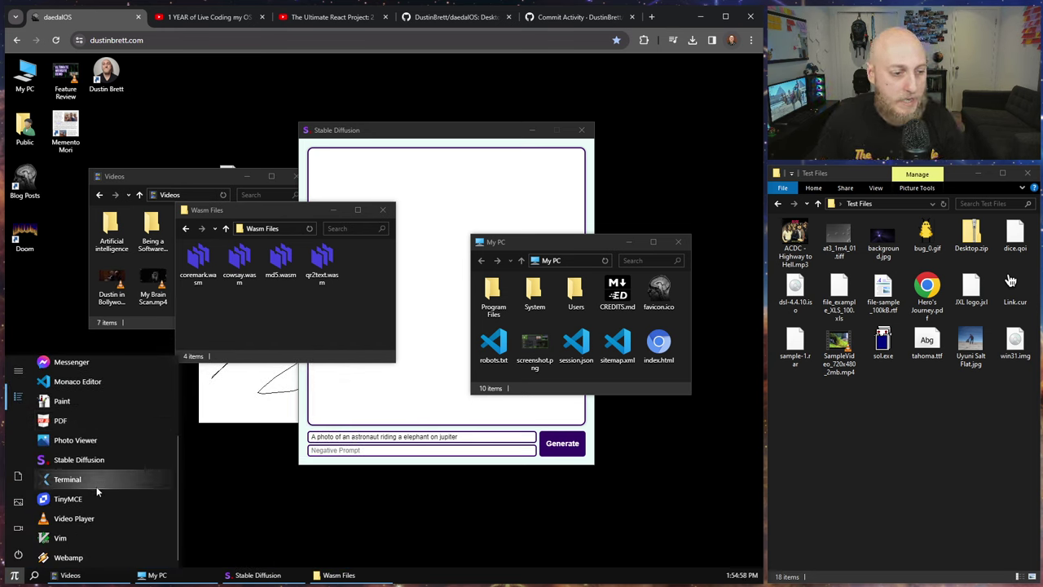
click(59, 540)
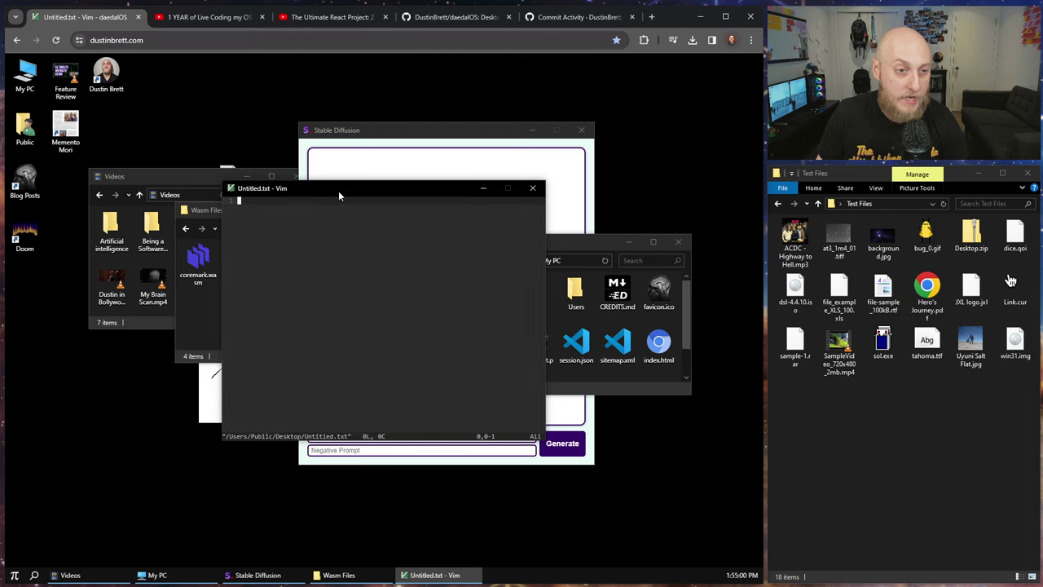
drag(339, 193, 399, 174)
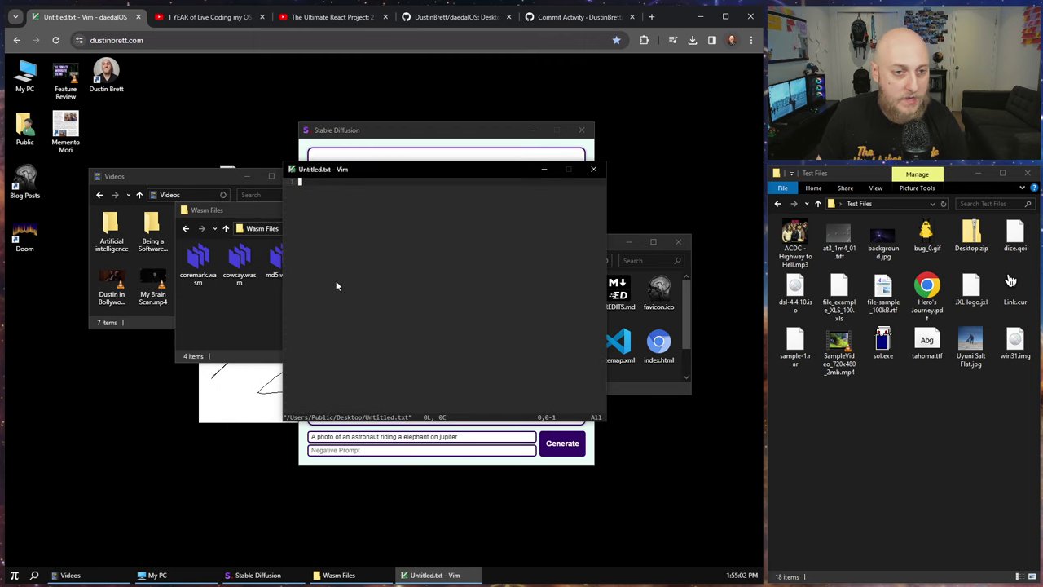
Step: Reset the web desktop's session with its power option and open the Memento Mori shortcut's file location, the Blog Posts folder
click(16, 573)
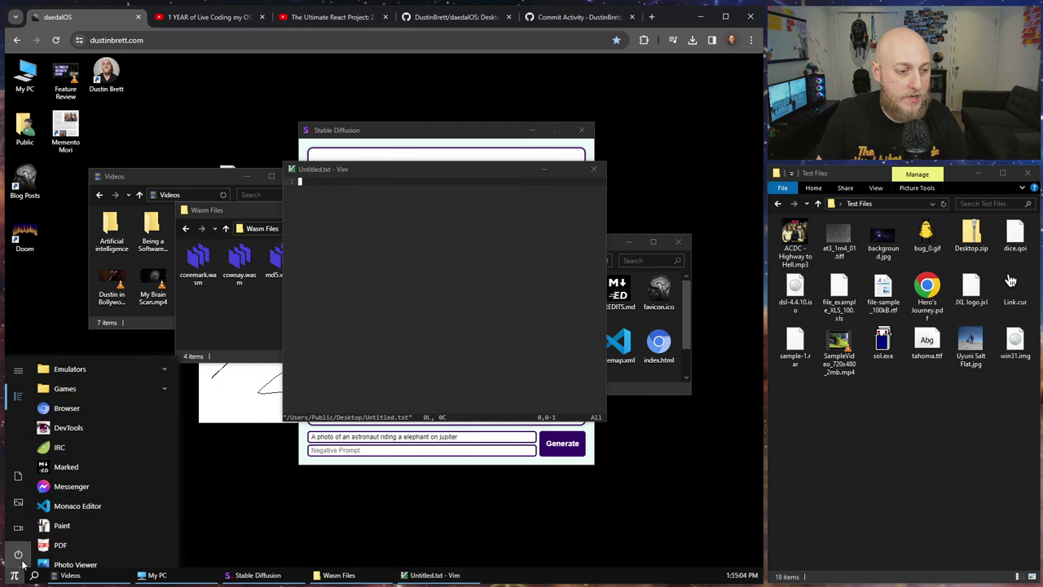
click(15, 561)
right_click(79, 139)
click(123, 158)
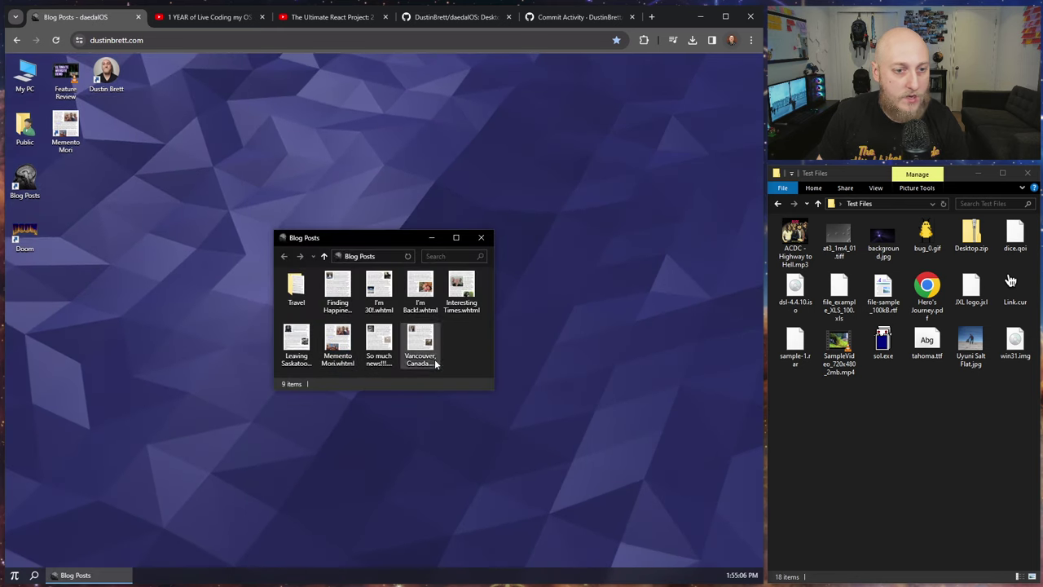